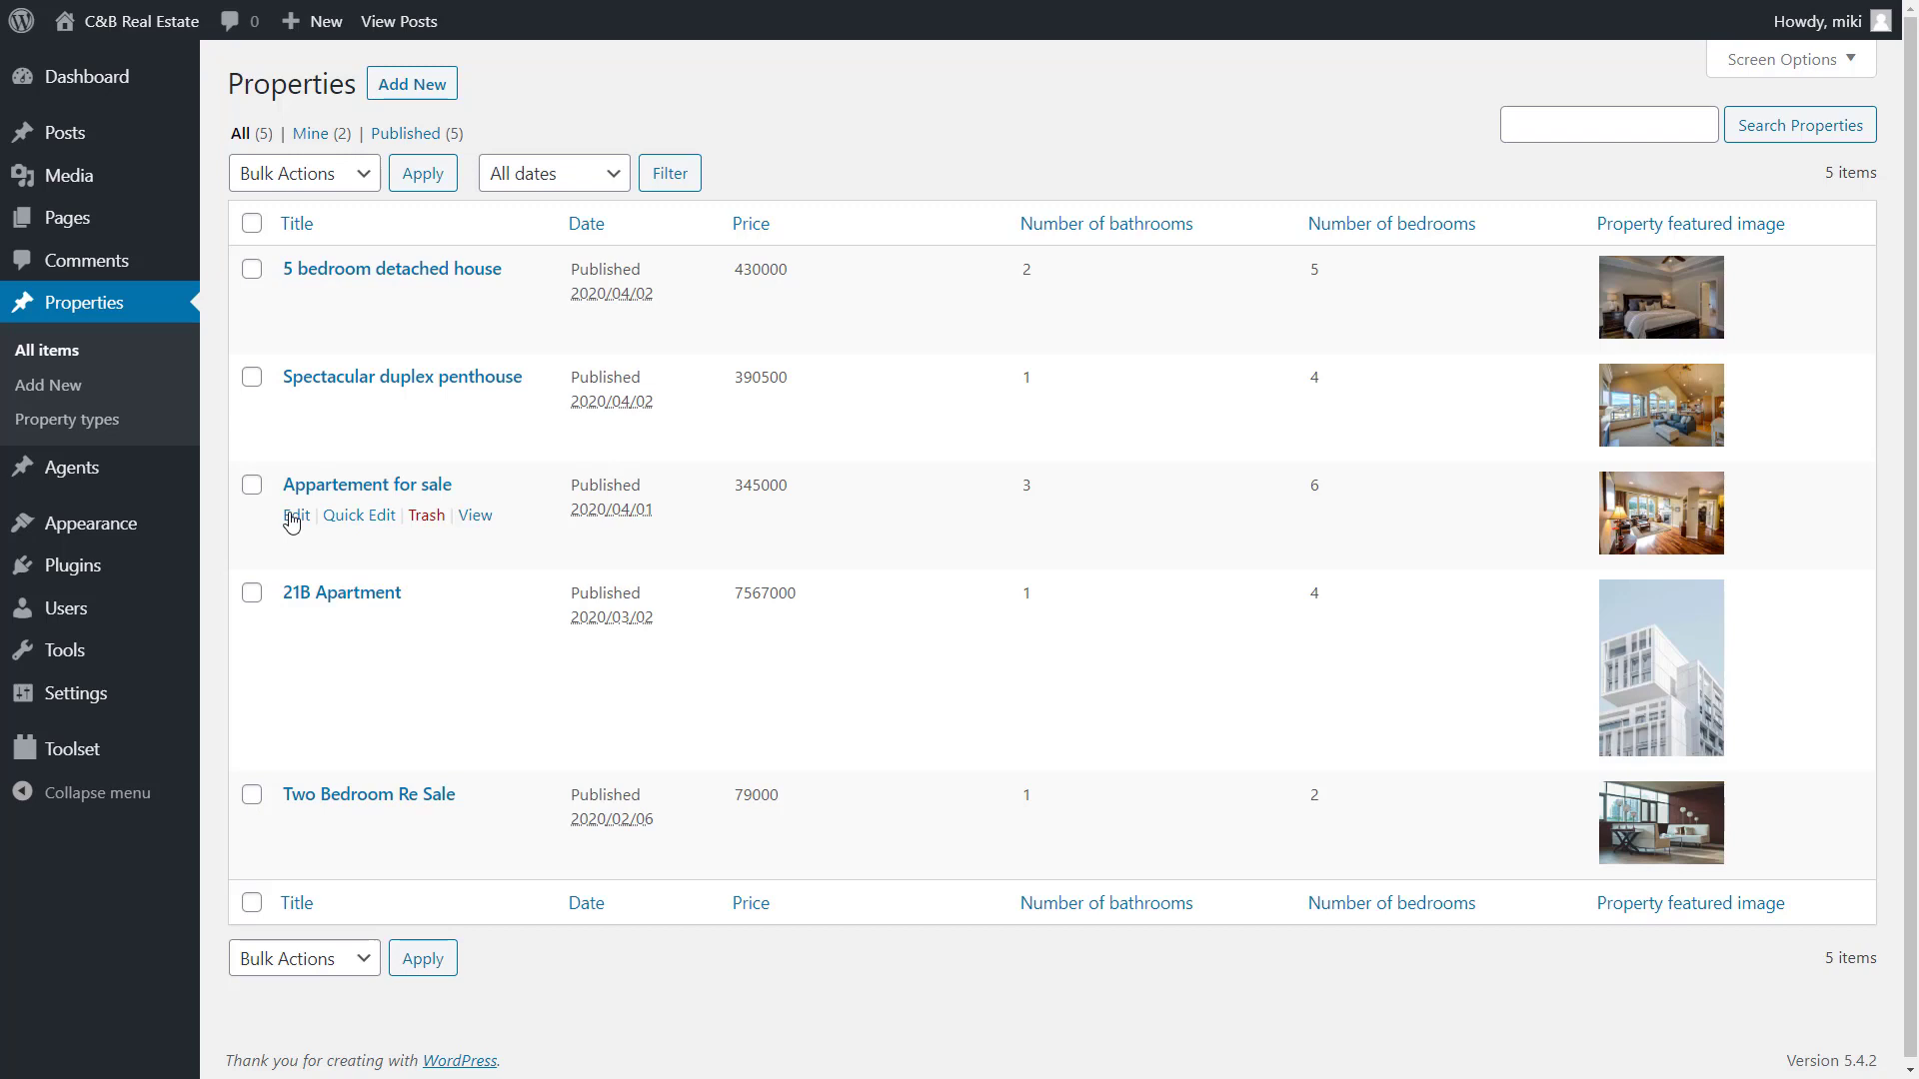
# Look through the Agents list, then go to the Toolset Relationships page.
pyautogui.click(124, 474)
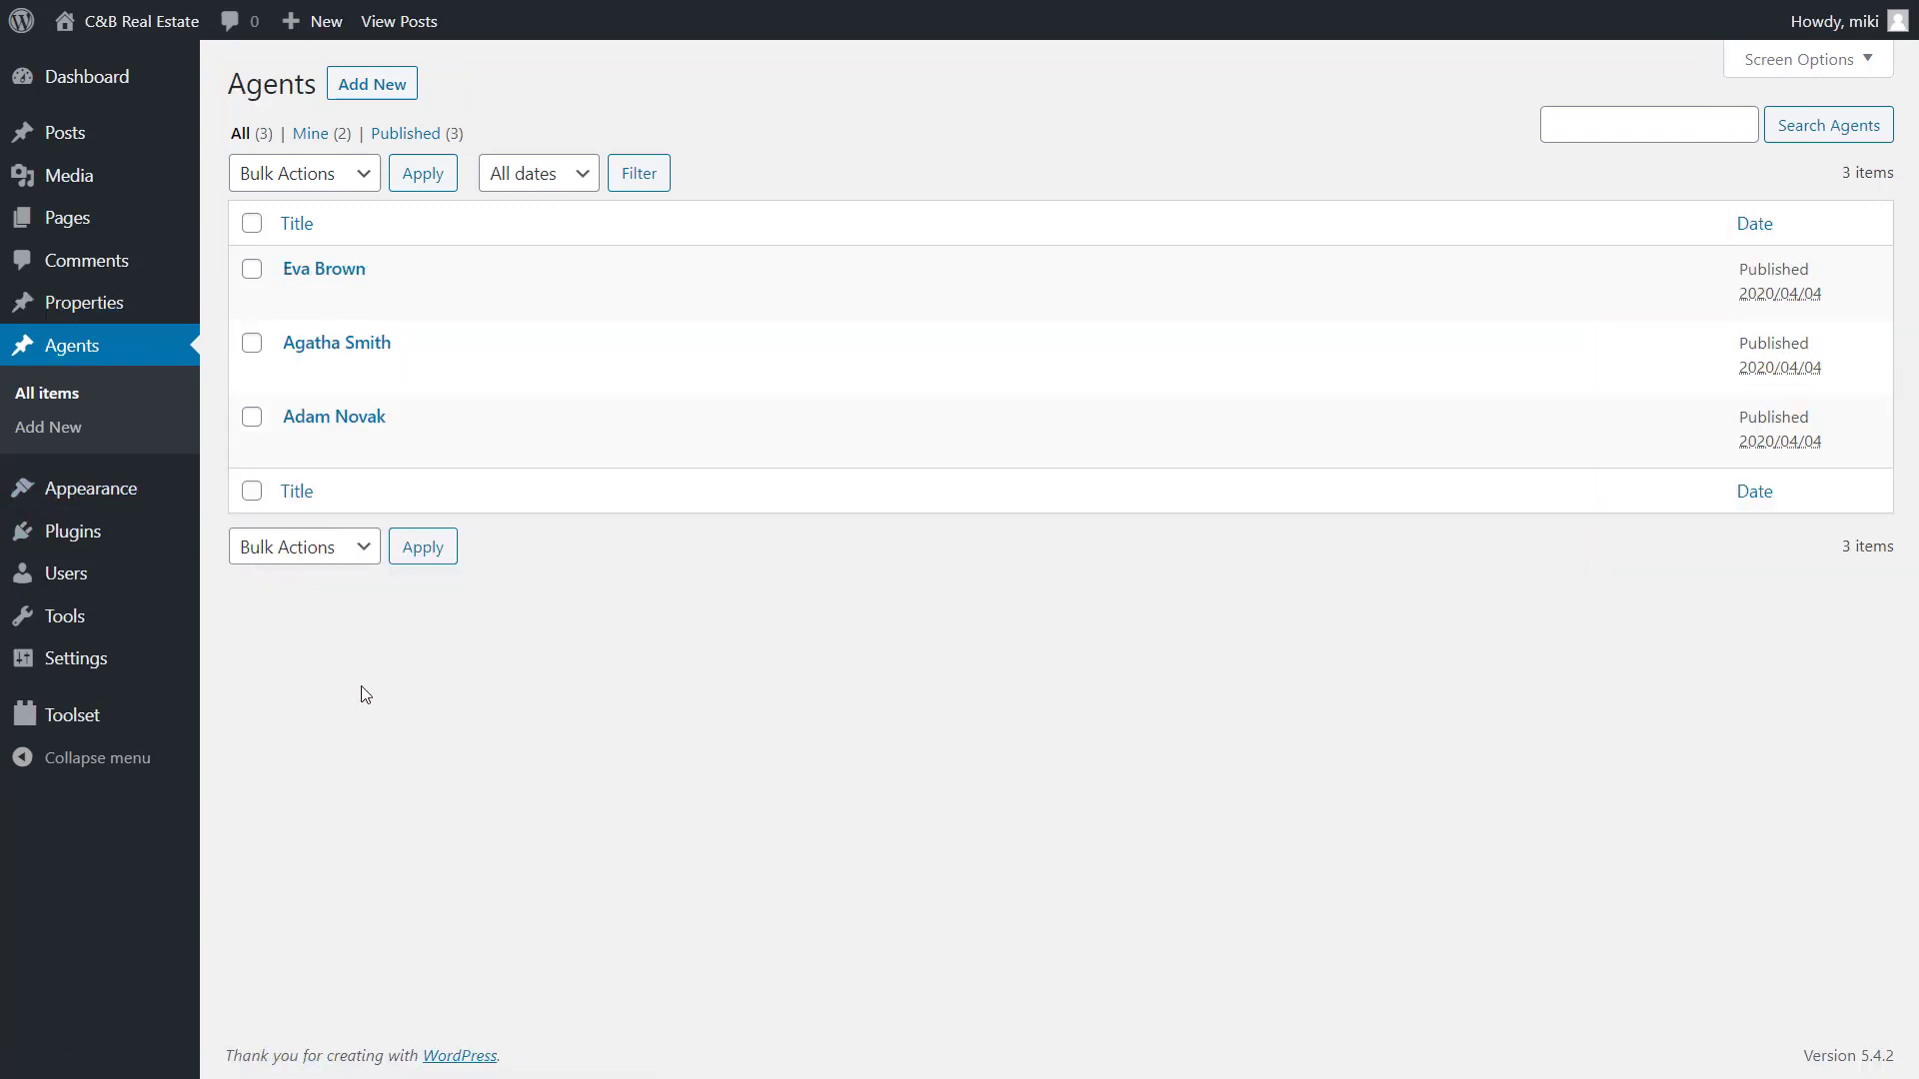
pyautogui.moveTo(145, 735)
pyautogui.click(264, 782)
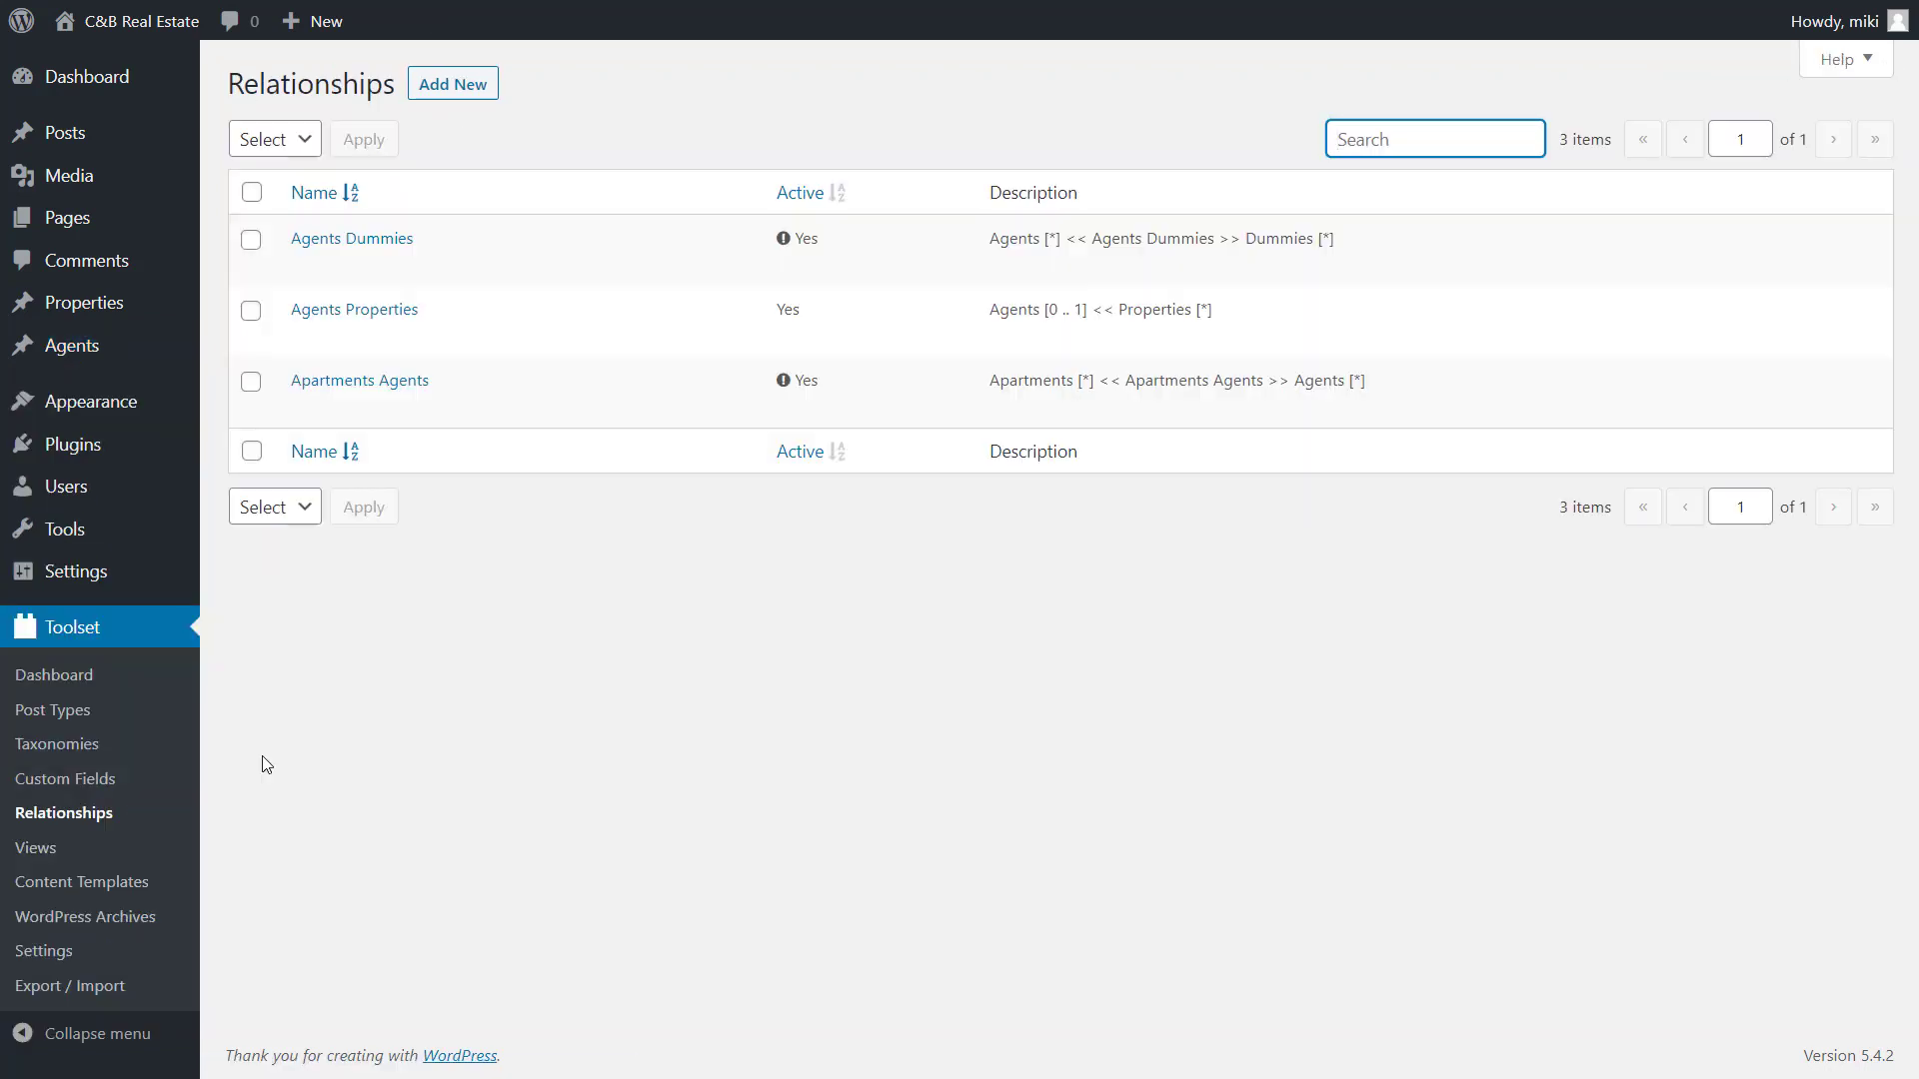
# Open the Agents Properties relationship's edit page and scroll through its settings.
pyautogui.click(355, 310)
pyautogui.scroll(-2, 357, 311)
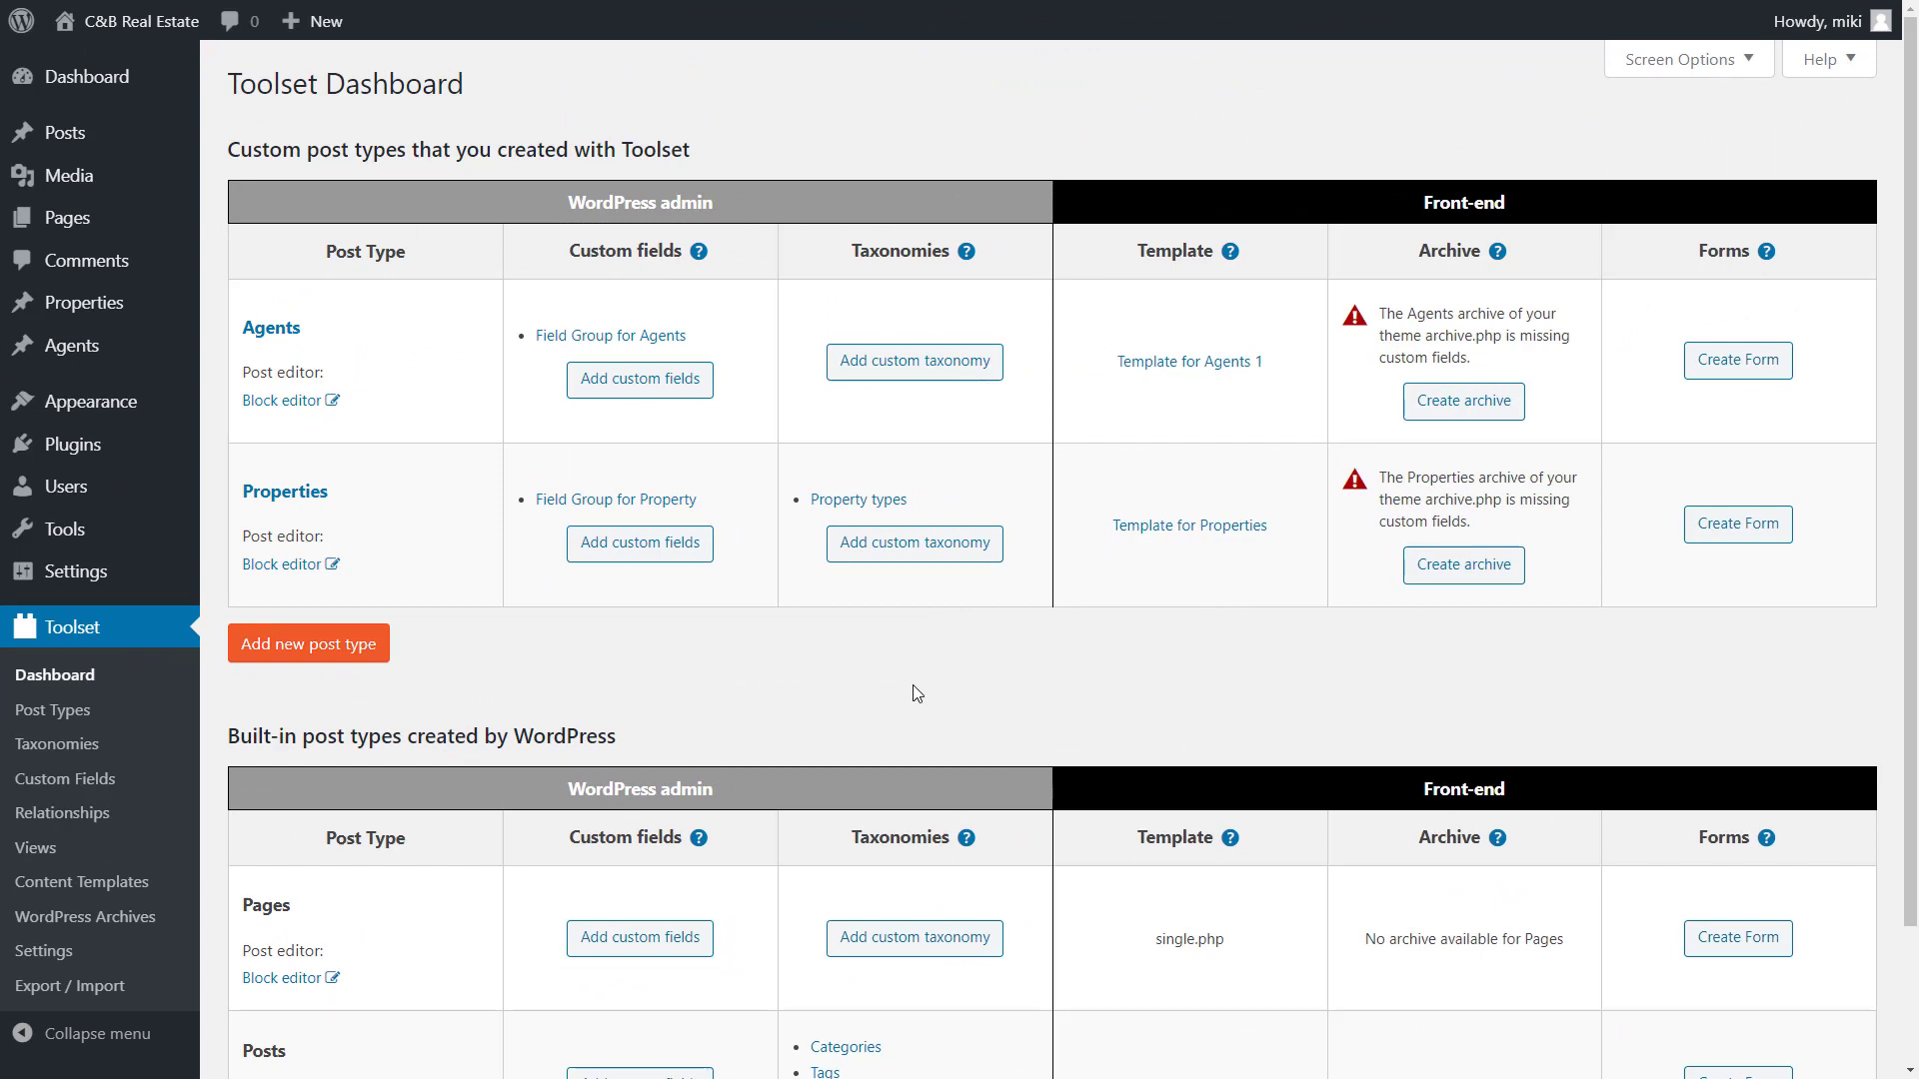
# In Template for Agents 1, add a Toolset Heading reading 'Agent's Properties' below the agent details.
pyautogui.click(1152, 365)
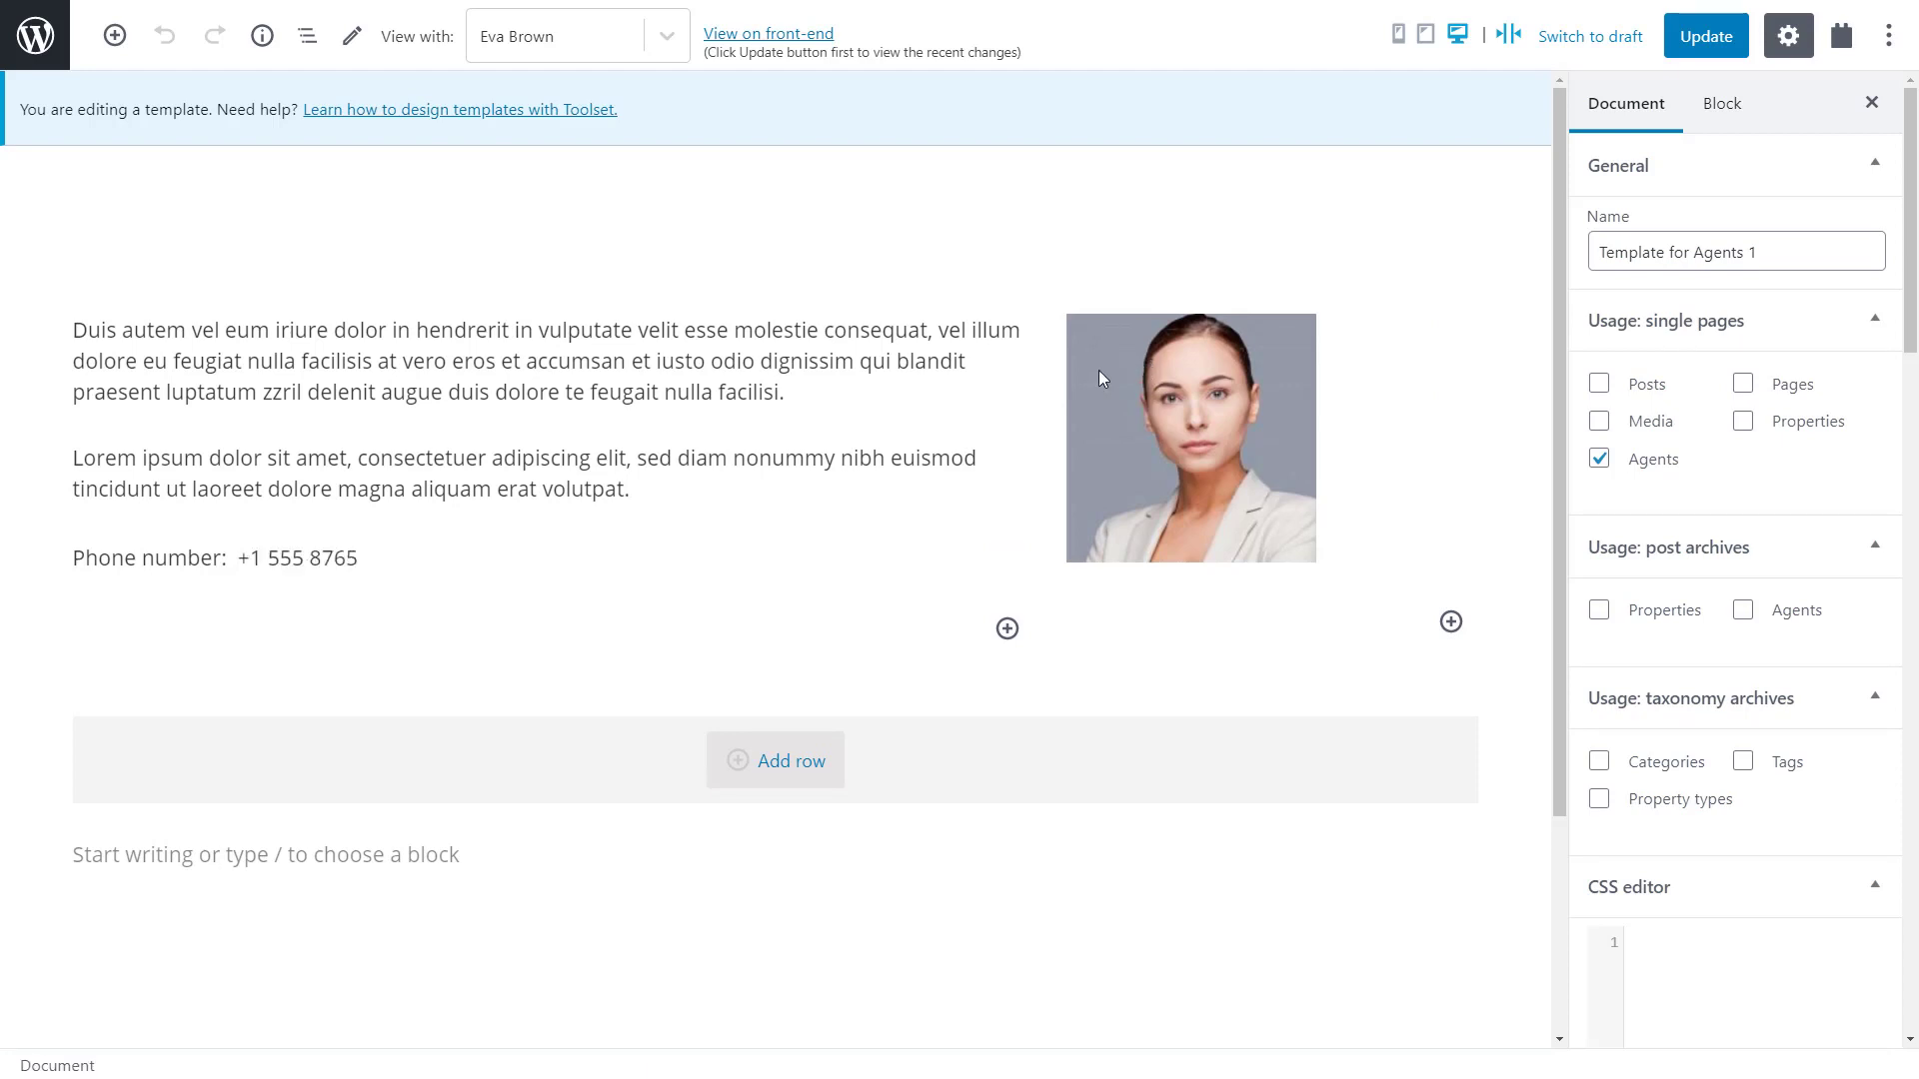
pyautogui.scroll(-3, 1000, 420)
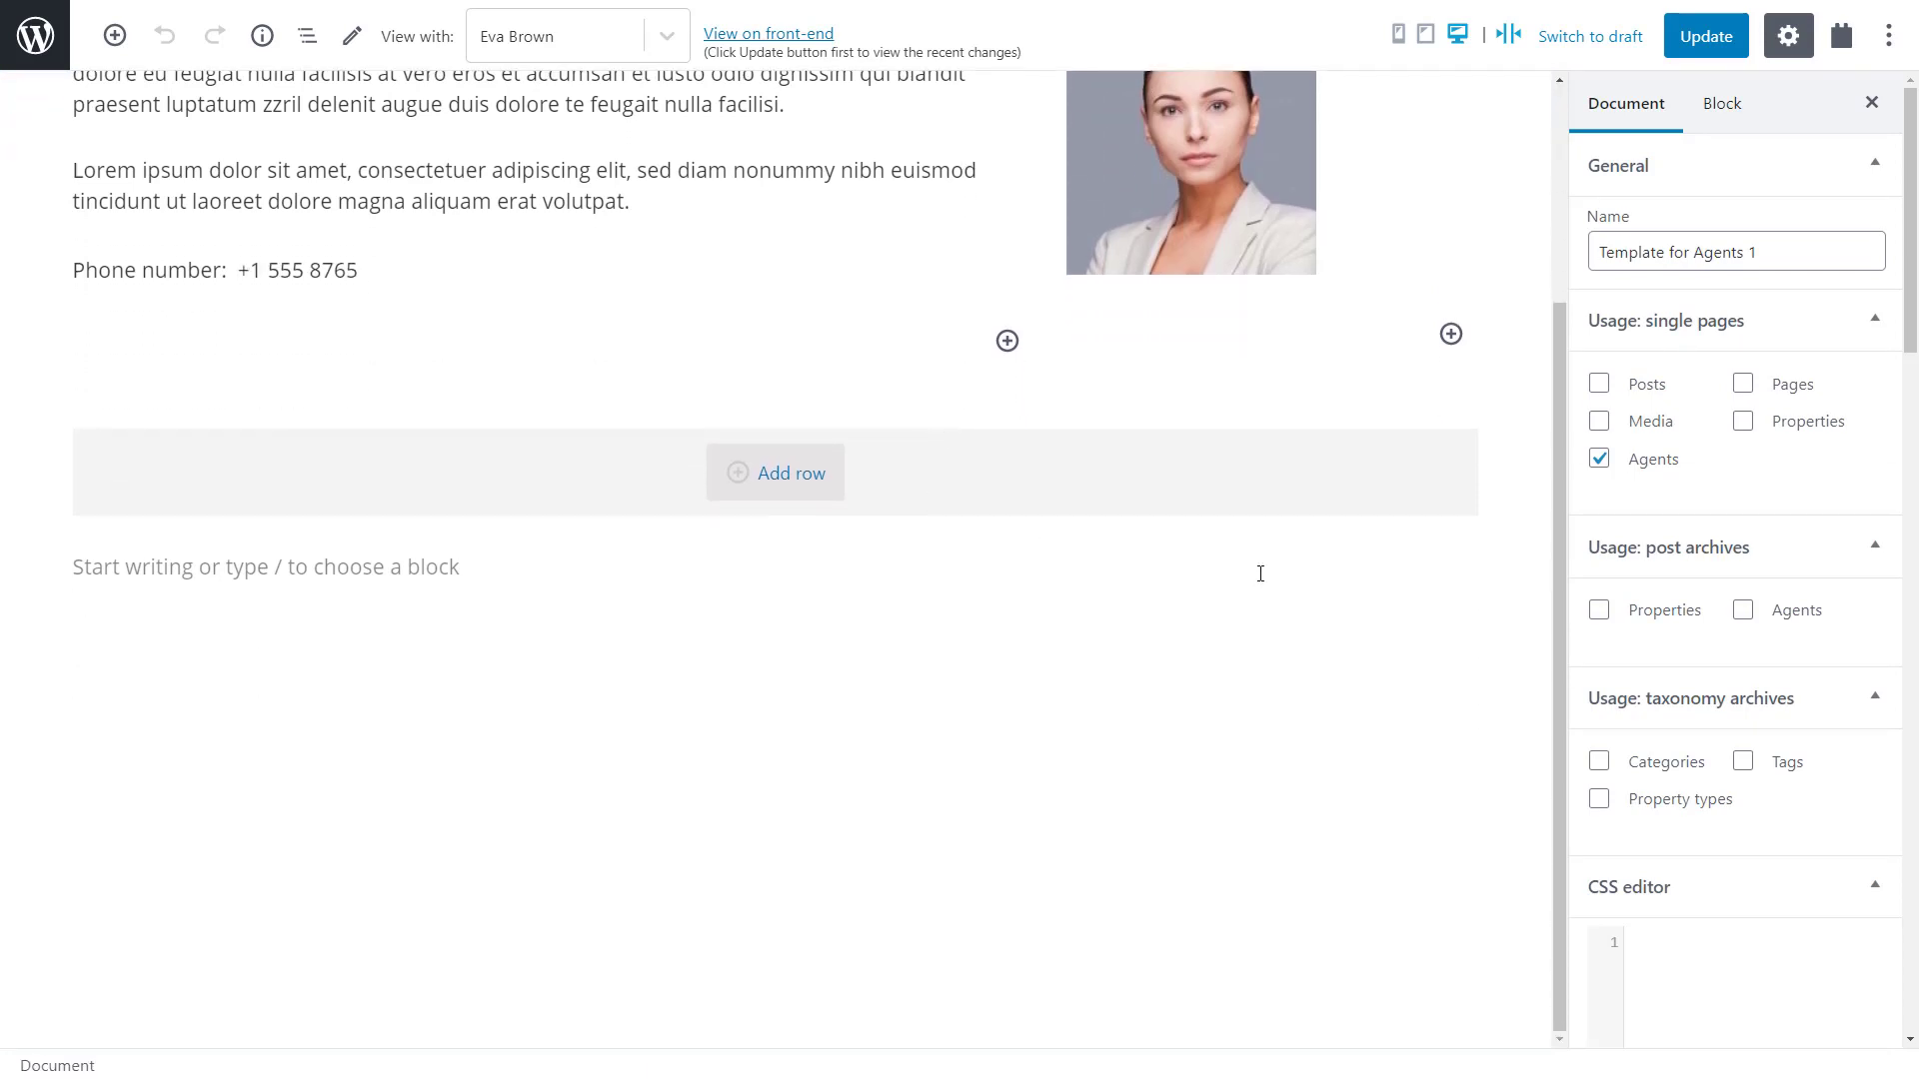
pyautogui.click(1260, 573)
pyautogui.click(1451, 568)
pyautogui.scroll(-1, 1288, 418)
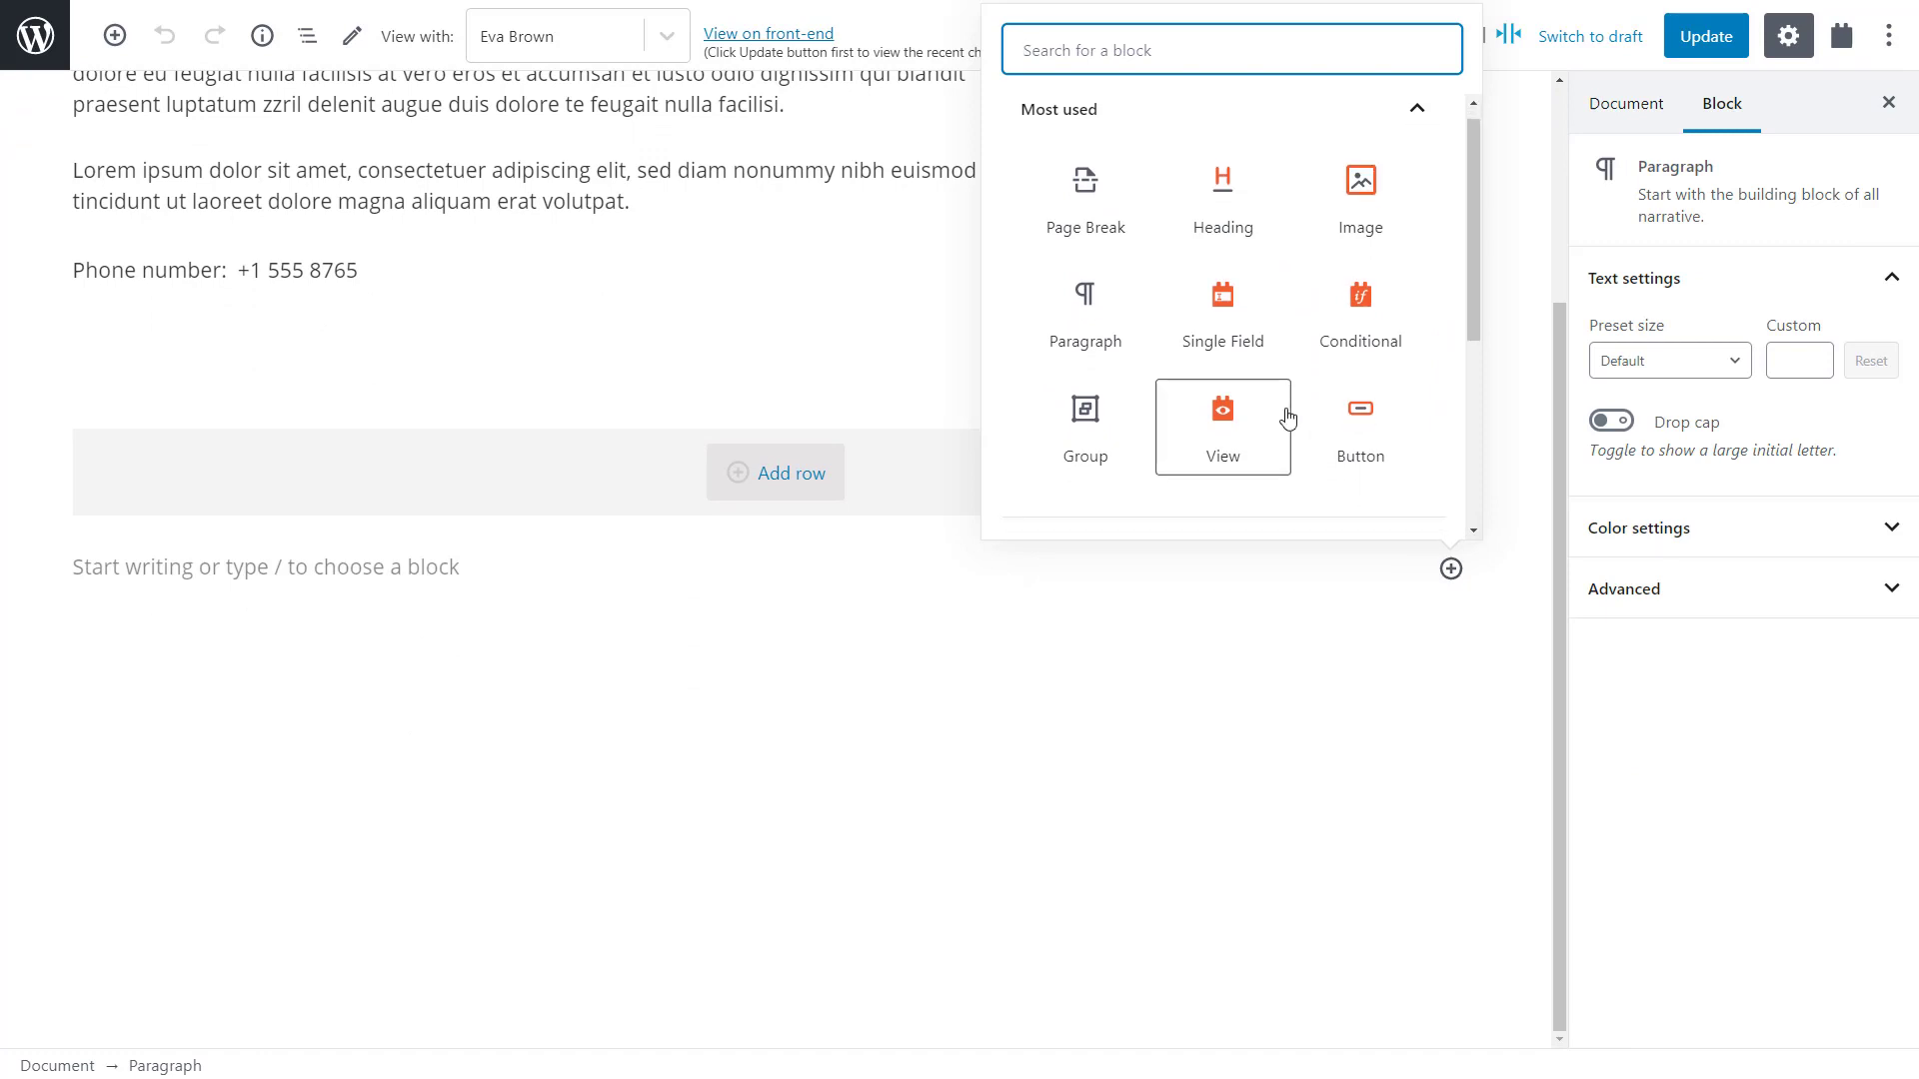
pyautogui.scroll(-5, 1289, 417)
pyautogui.click(1266, 485)
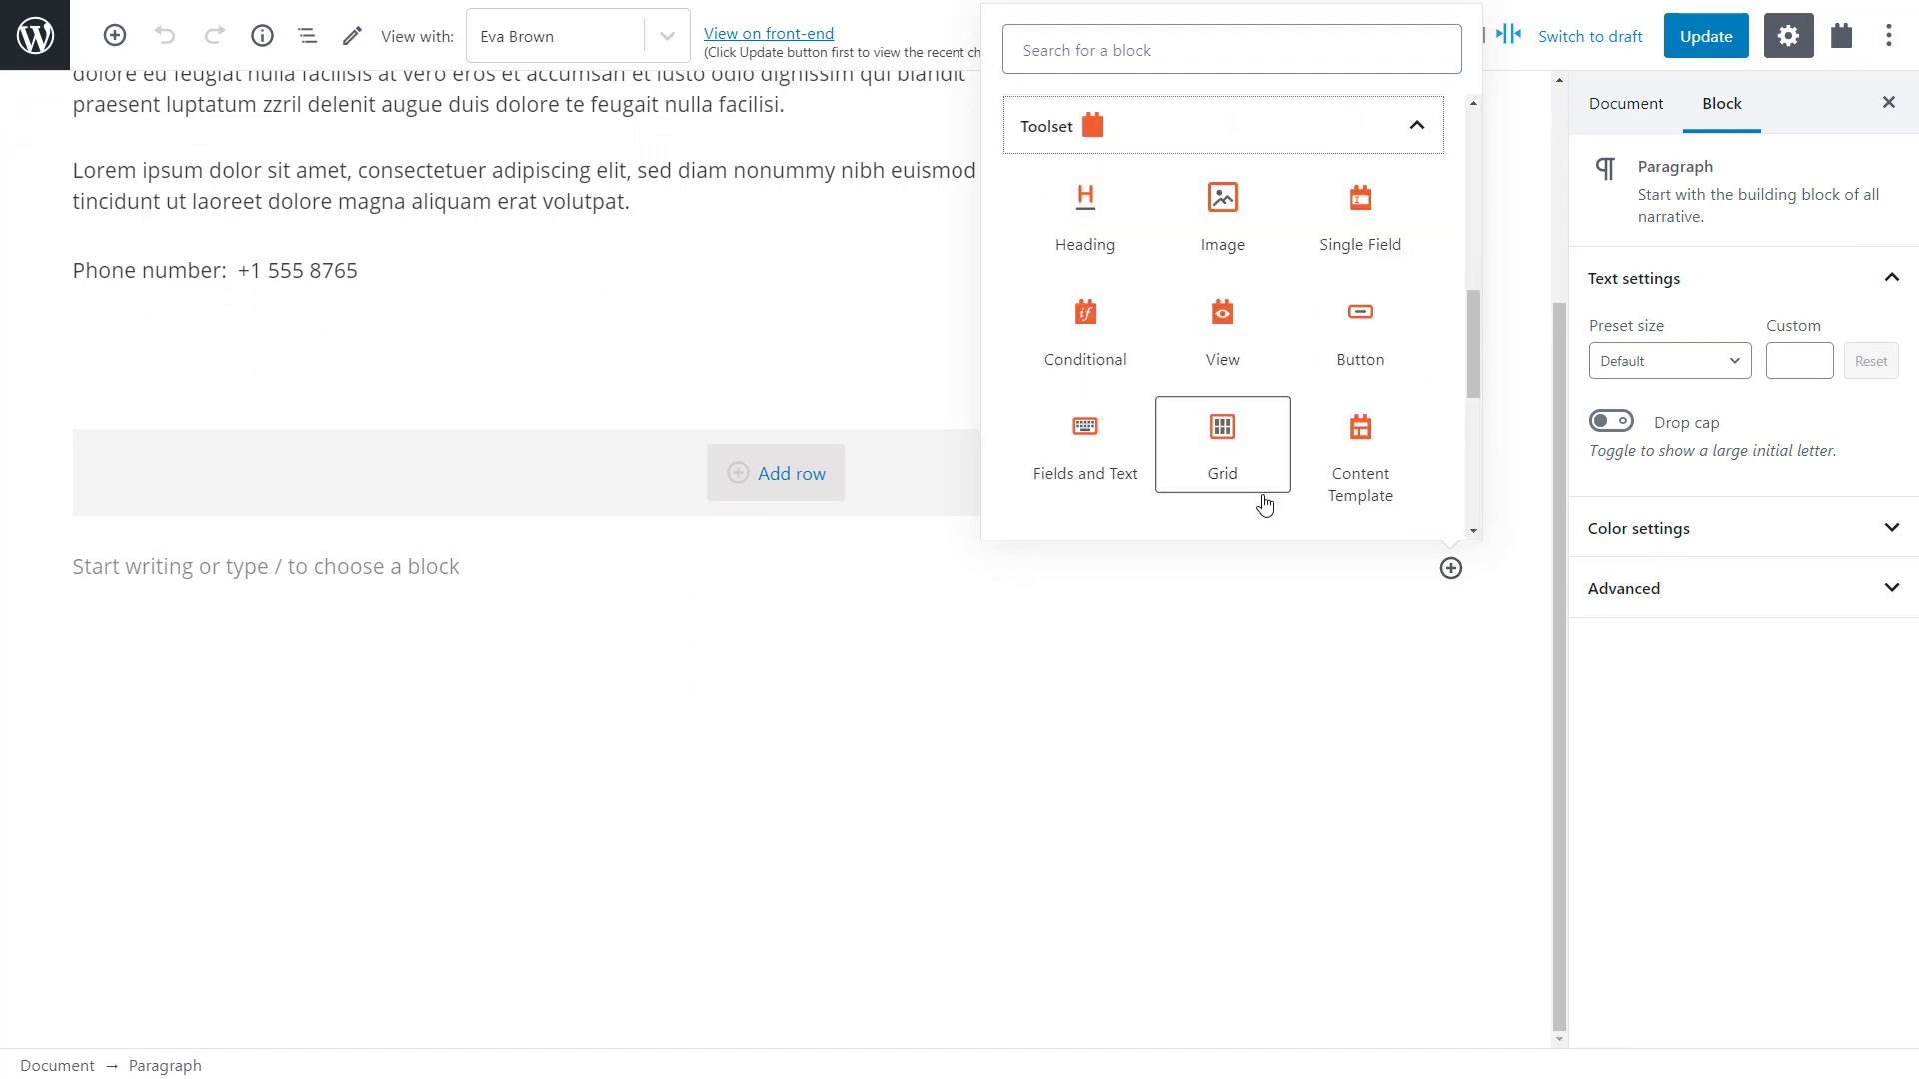
pyautogui.click(1082, 229)
pyautogui.write("Agent's Properties")
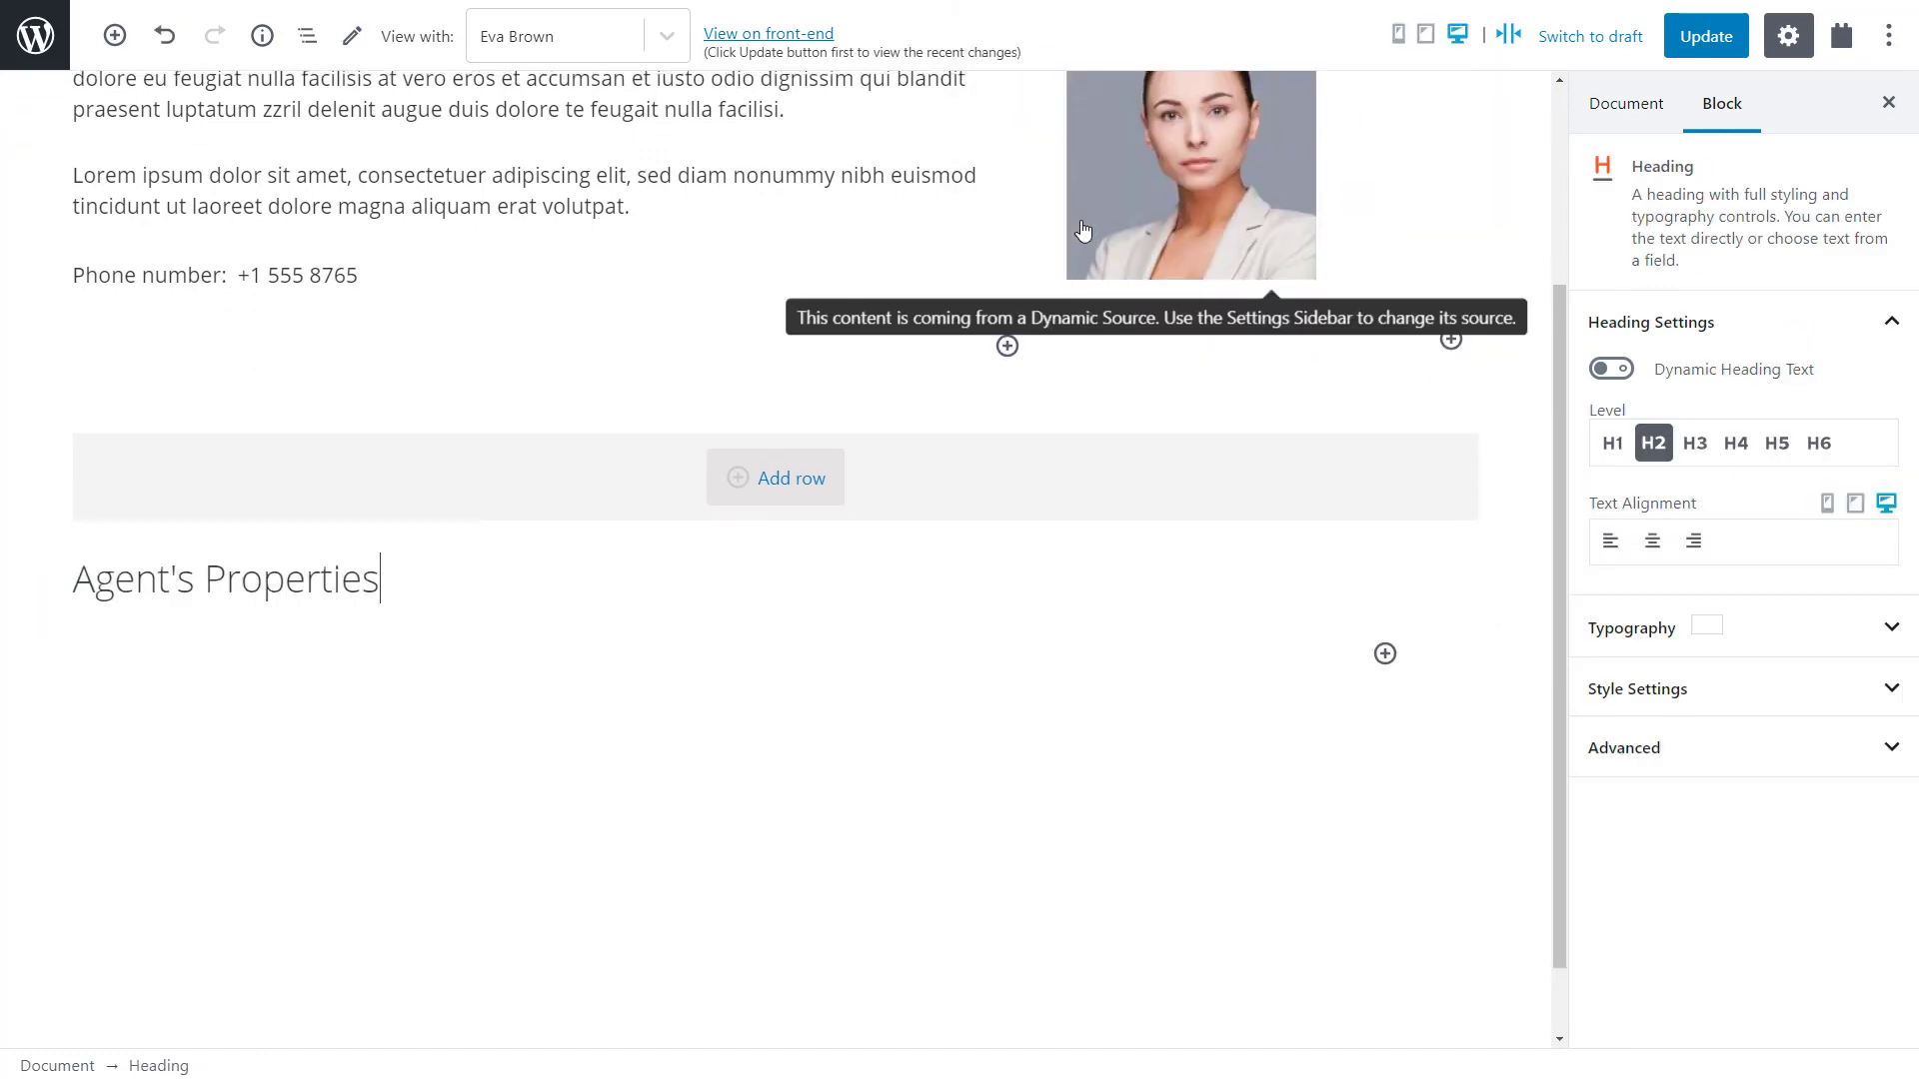
# Enable margin/padding on the heading and set a 60 top and 50 bottom margin.
pyautogui.click(1626, 689)
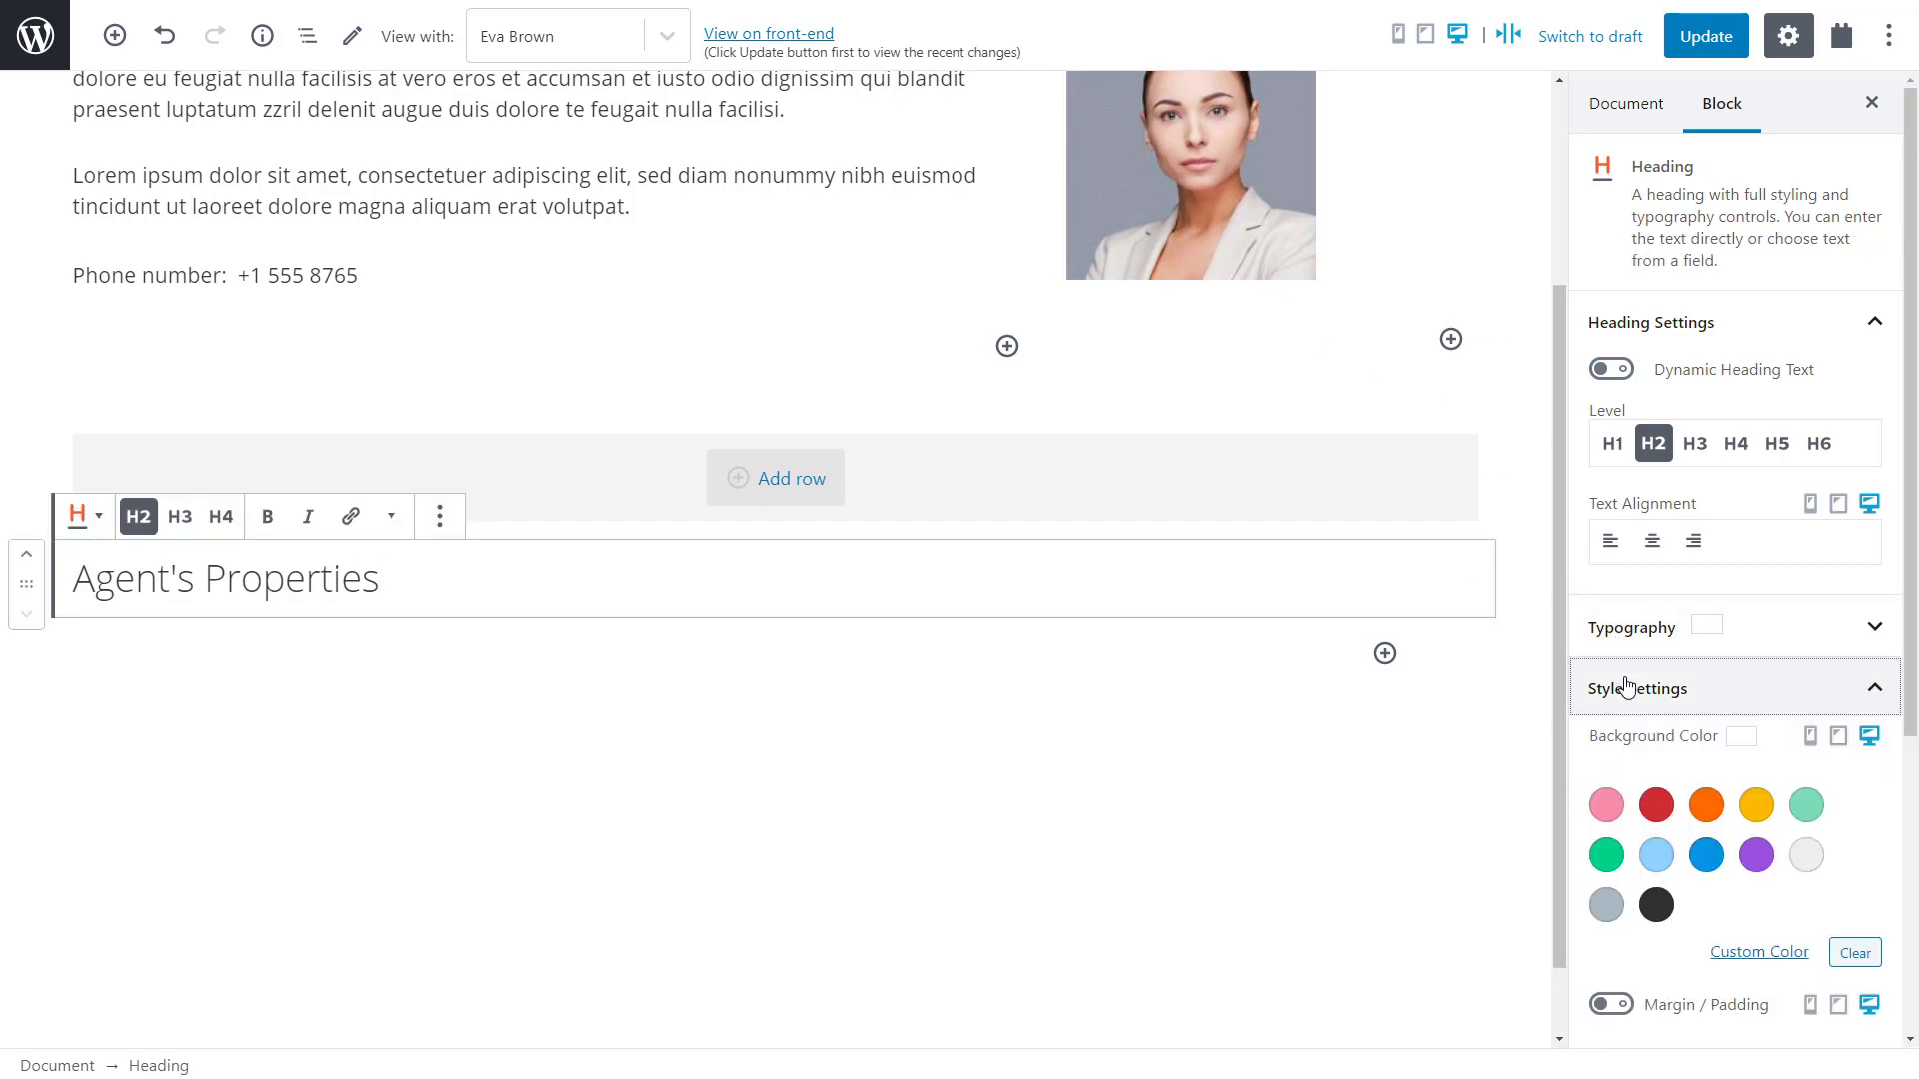
pyautogui.scroll(-5, 1626, 689)
pyautogui.click(1611, 561)
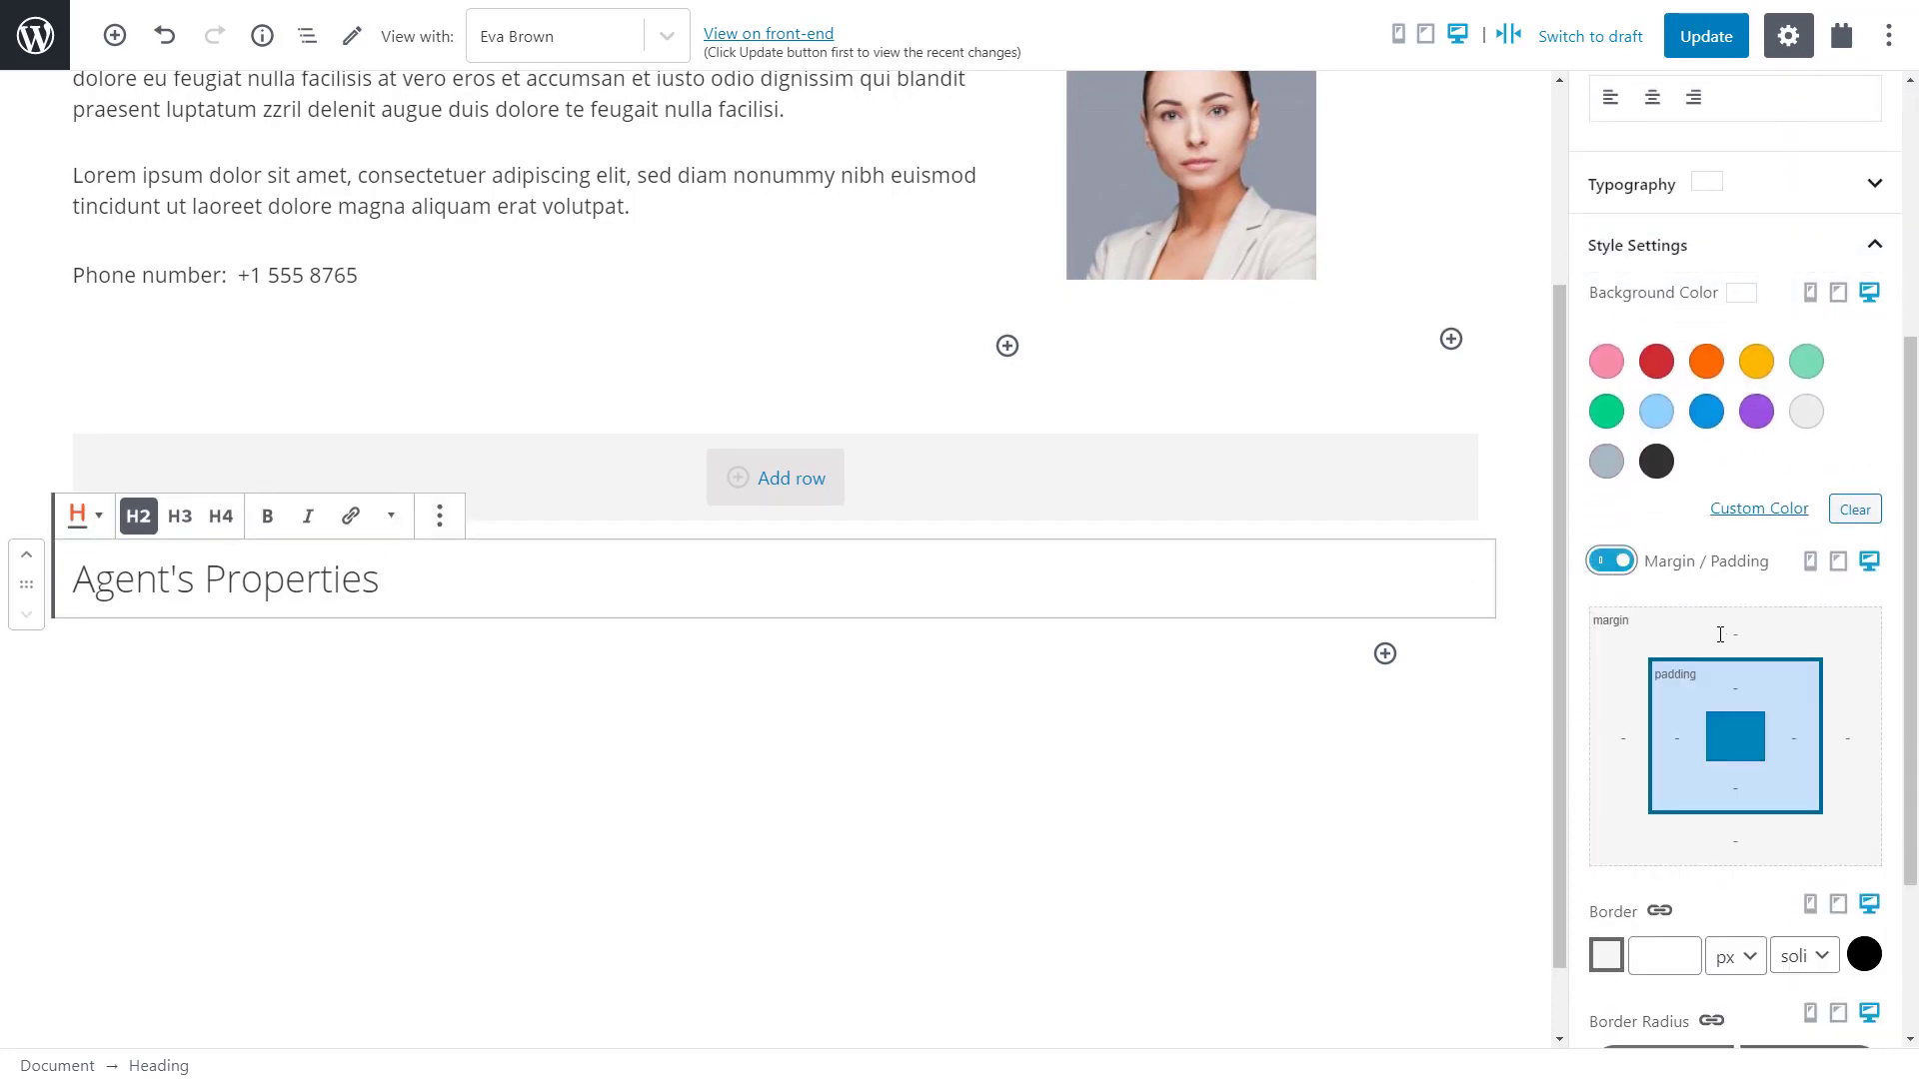
pyautogui.click(1720, 634)
pyautogui.write('60')
pyautogui.click(1736, 841)
pyautogui.write('50')
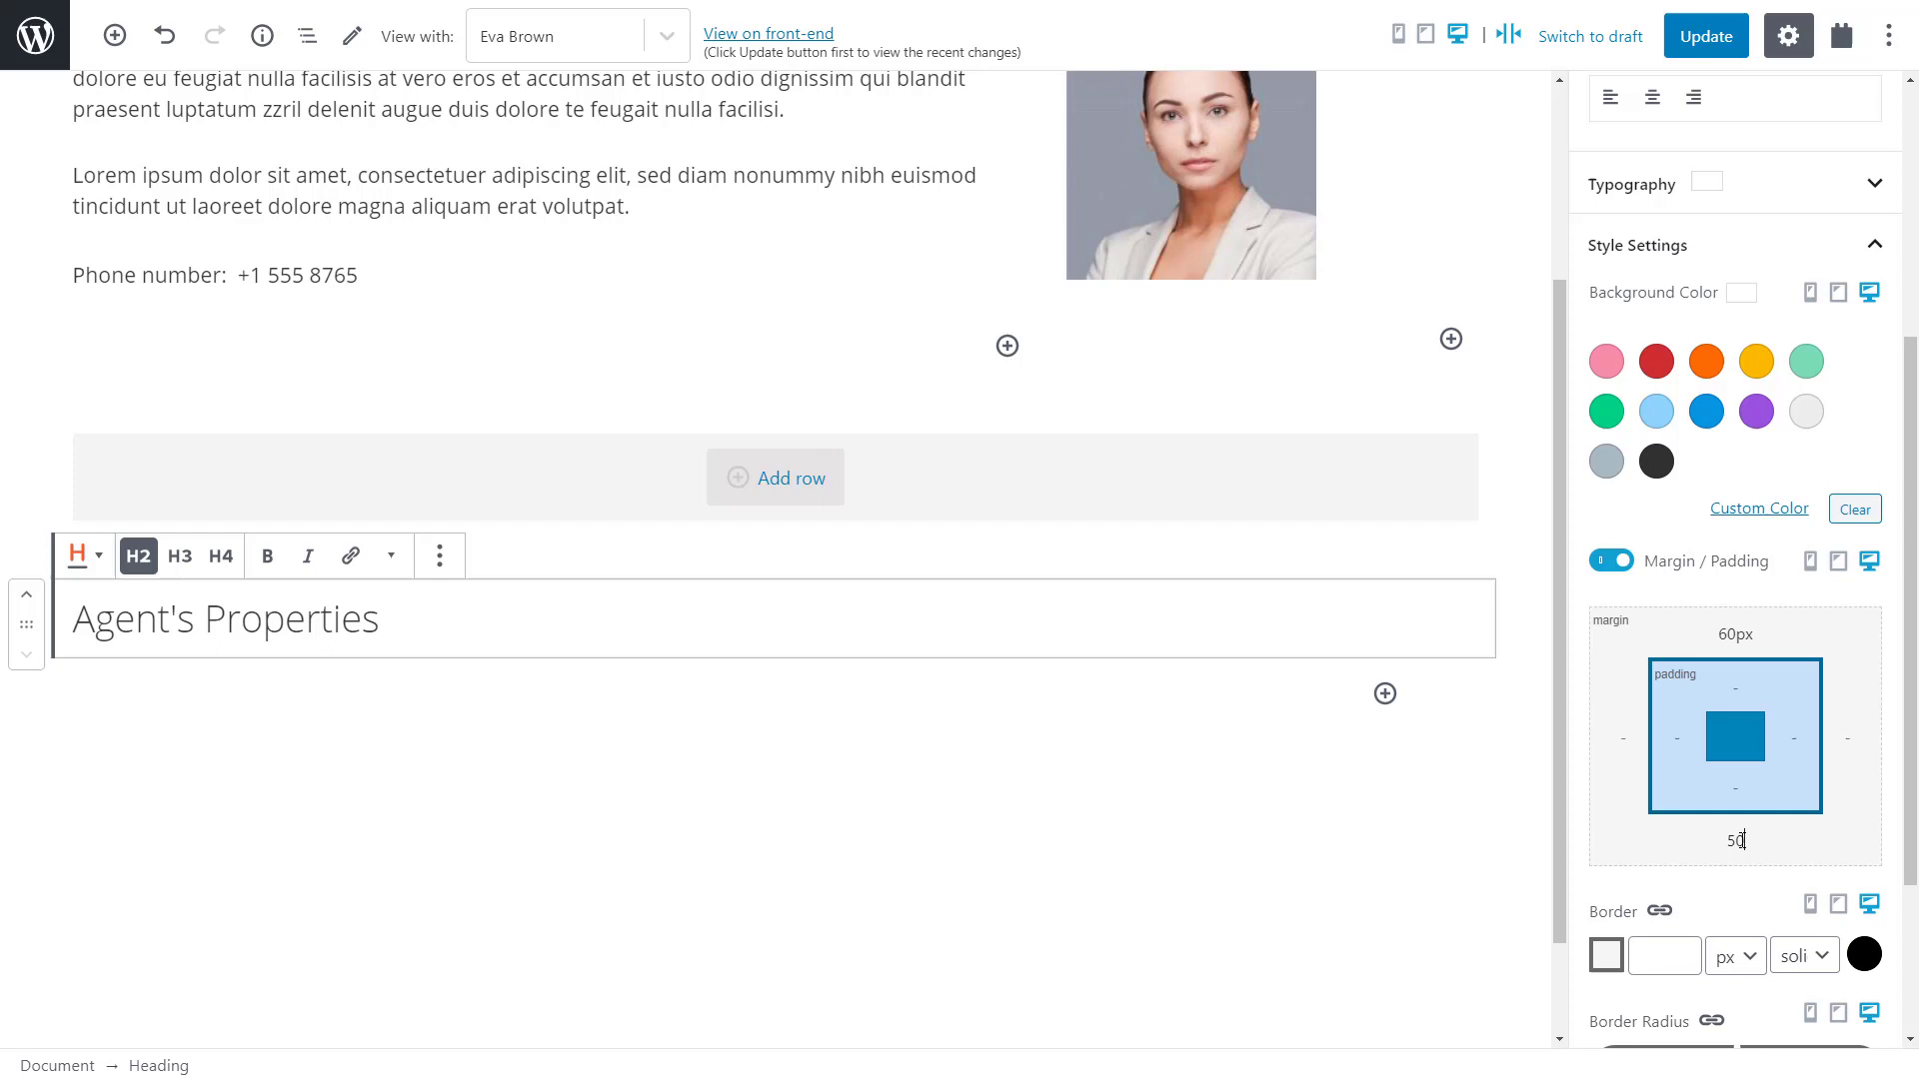
pyautogui.click(1719, 905)
# Insert a Toolset View below the heading and create it as 'List Agent Properties'.
pyautogui.click(1384, 720)
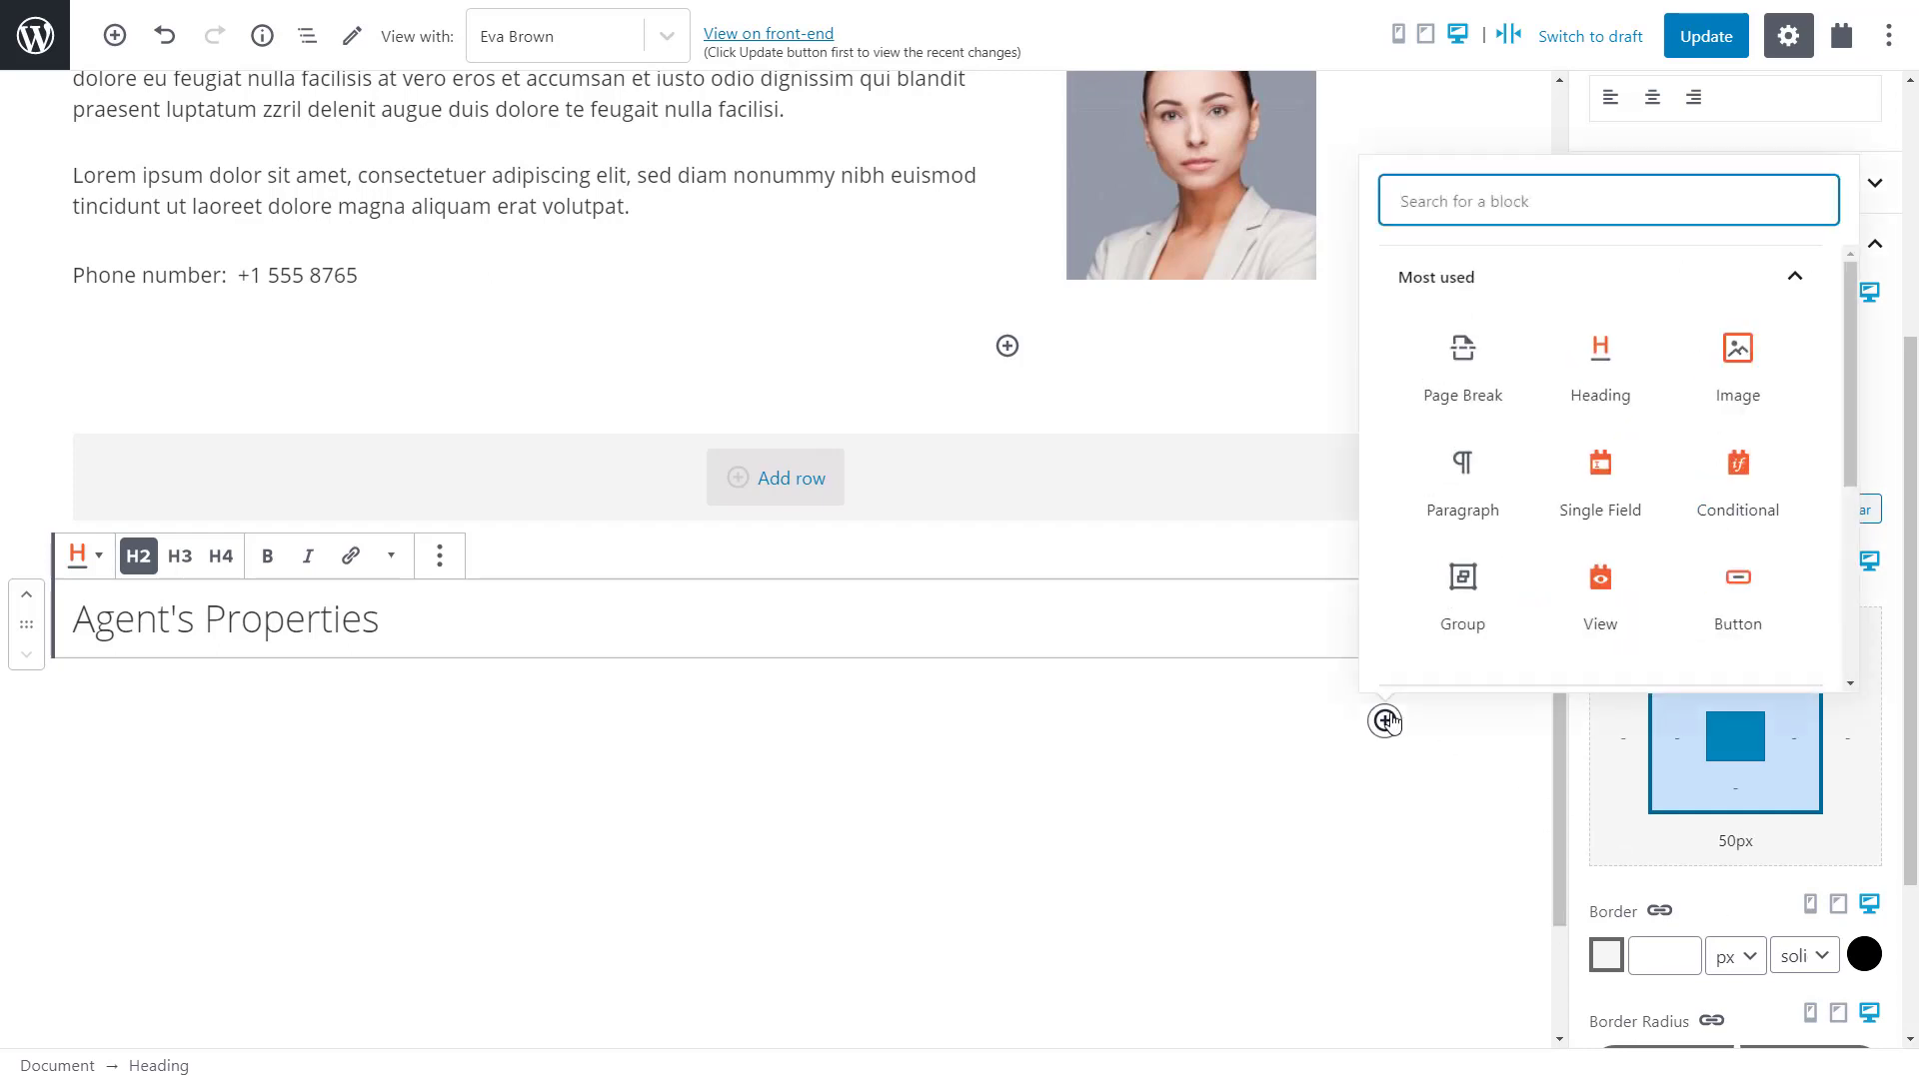
pyautogui.scroll(-5, 1495, 523)
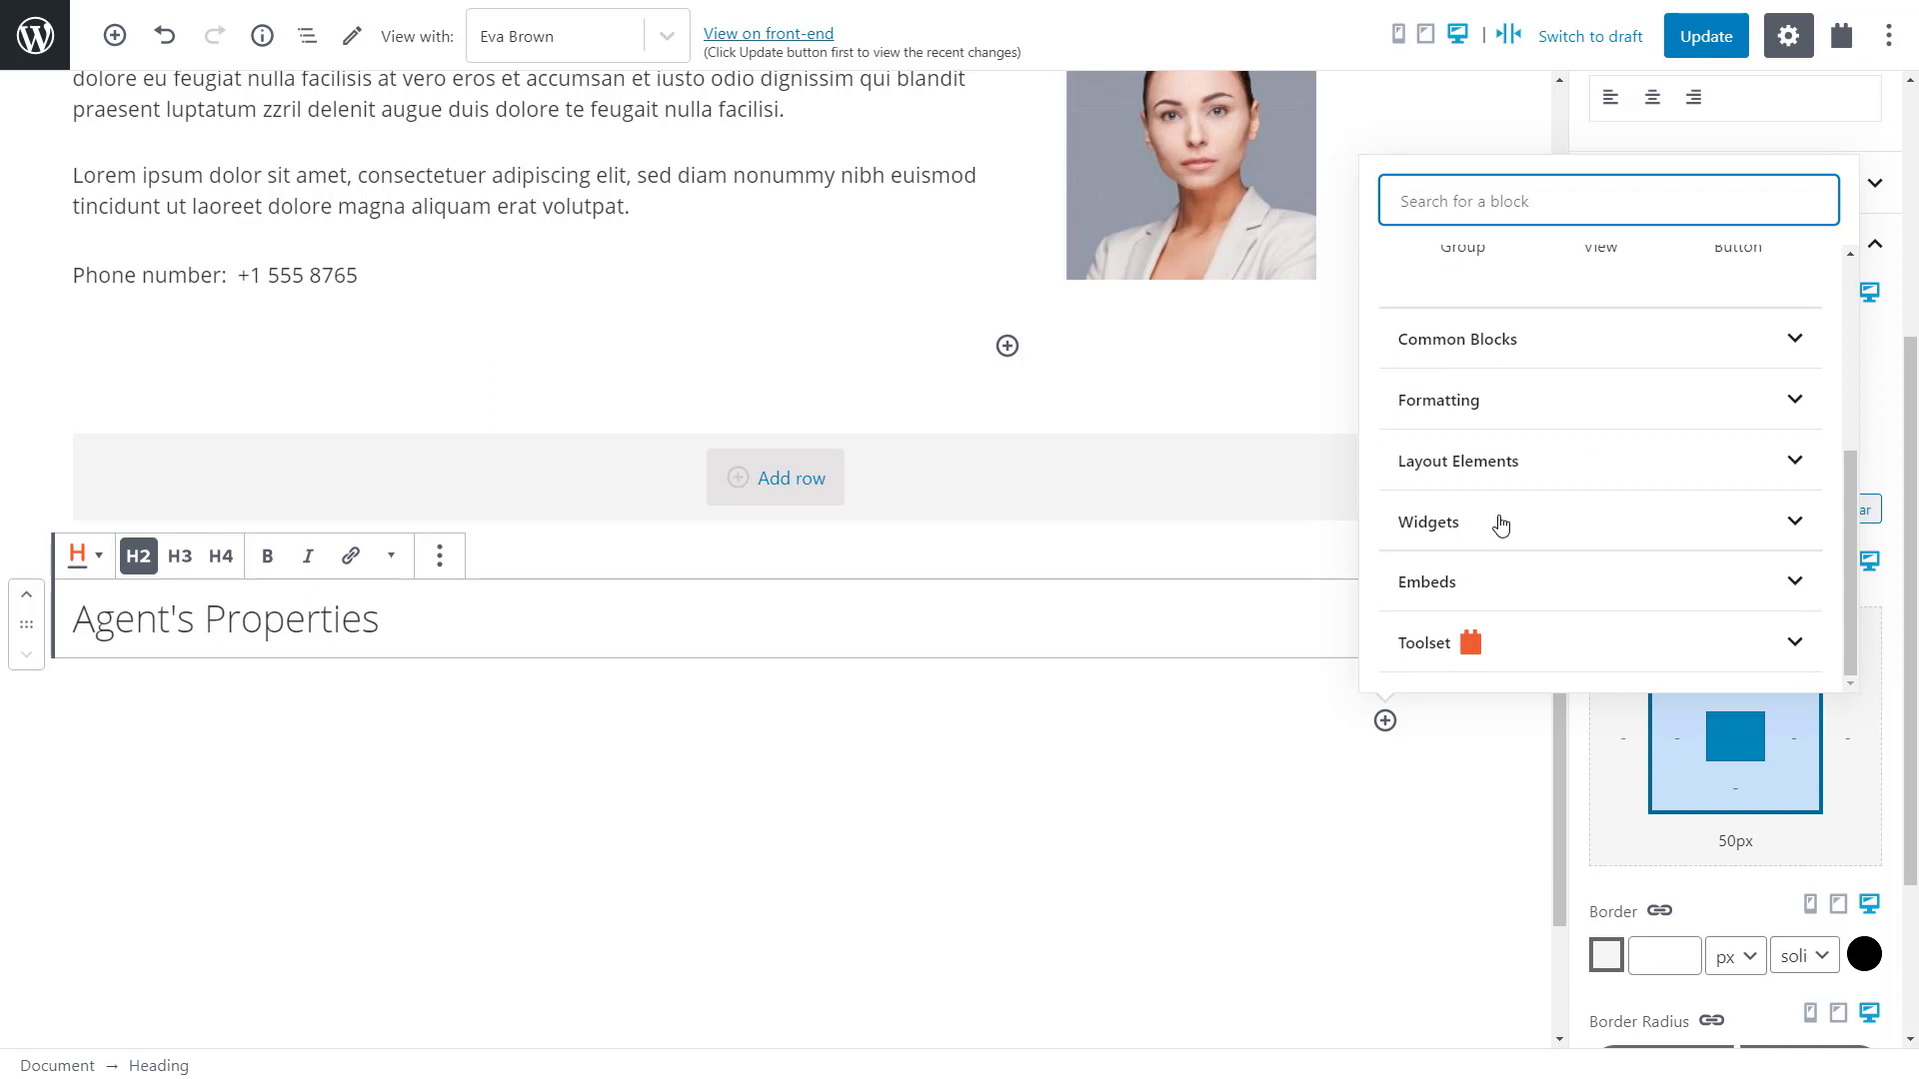
pyautogui.click(1499, 638)
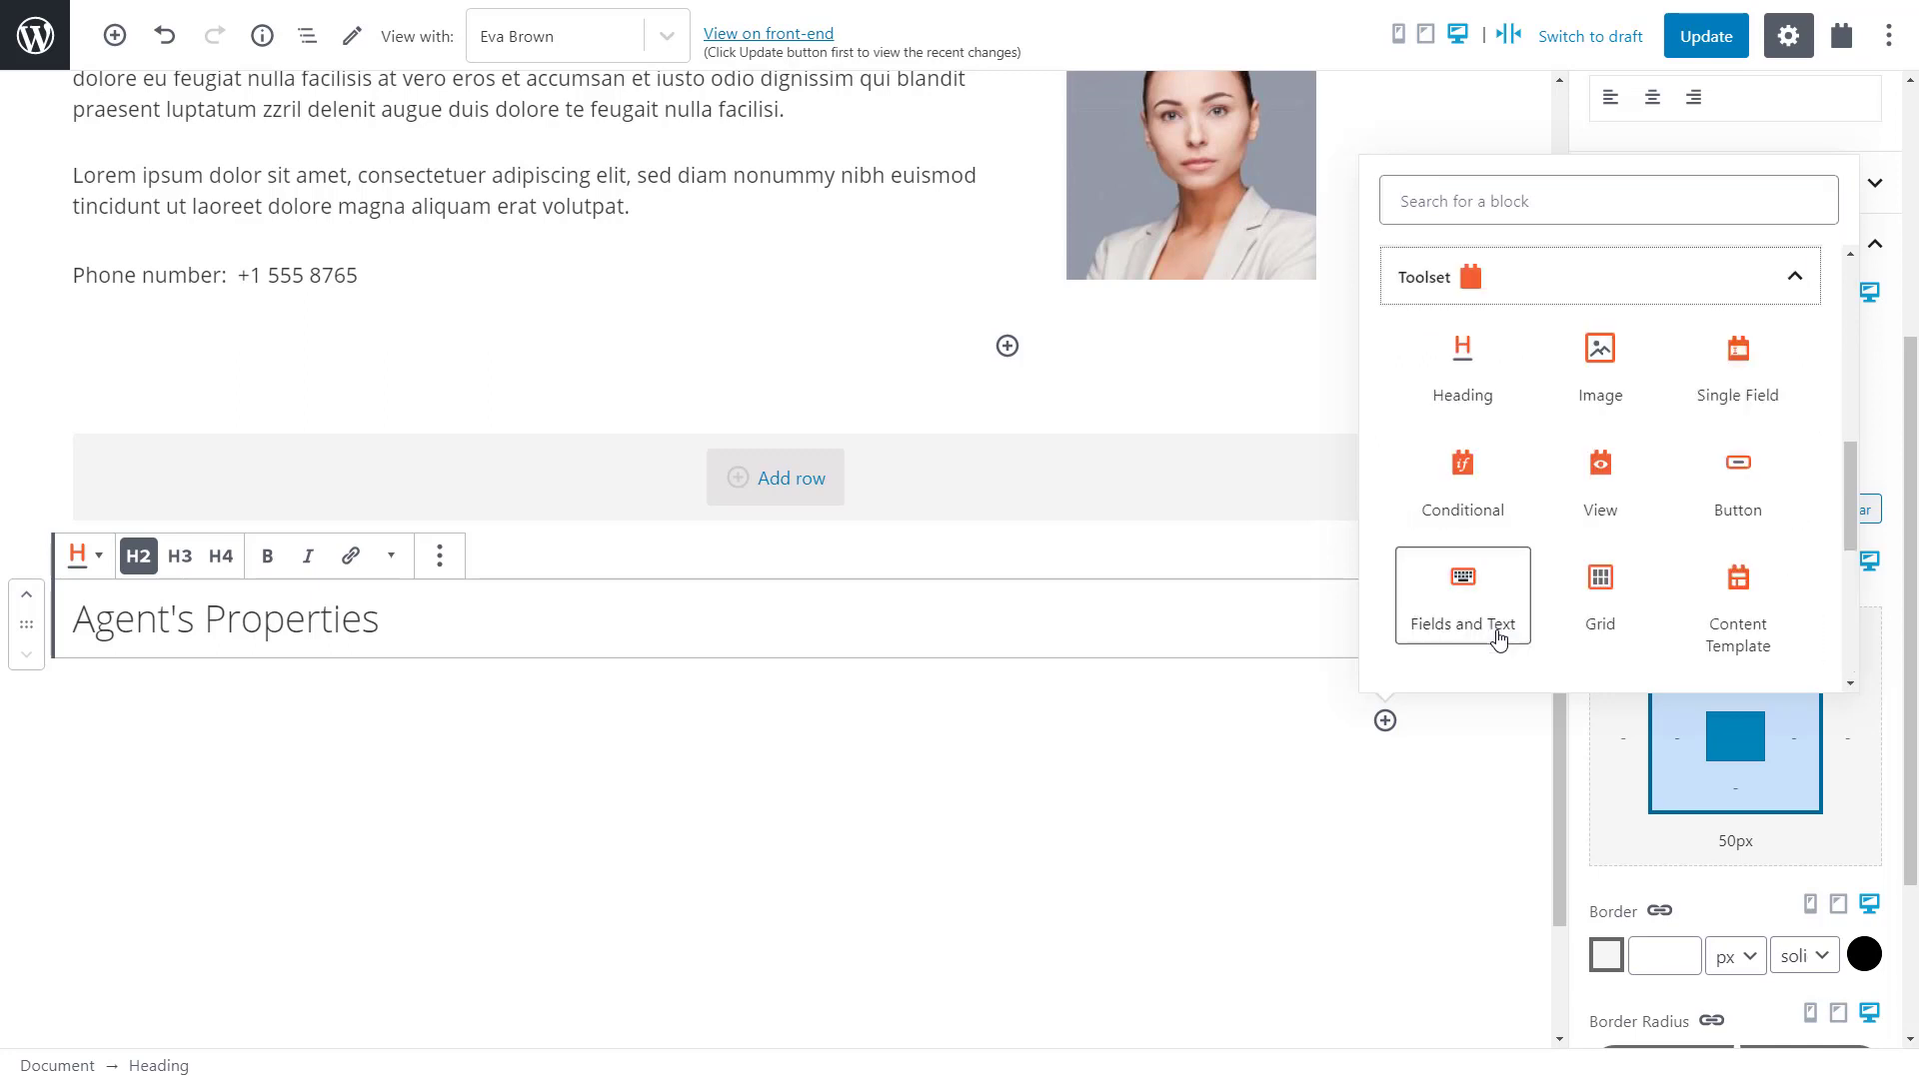
pyautogui.click(1591, 474)
pyautogui.scroll(-5, 997, 539)
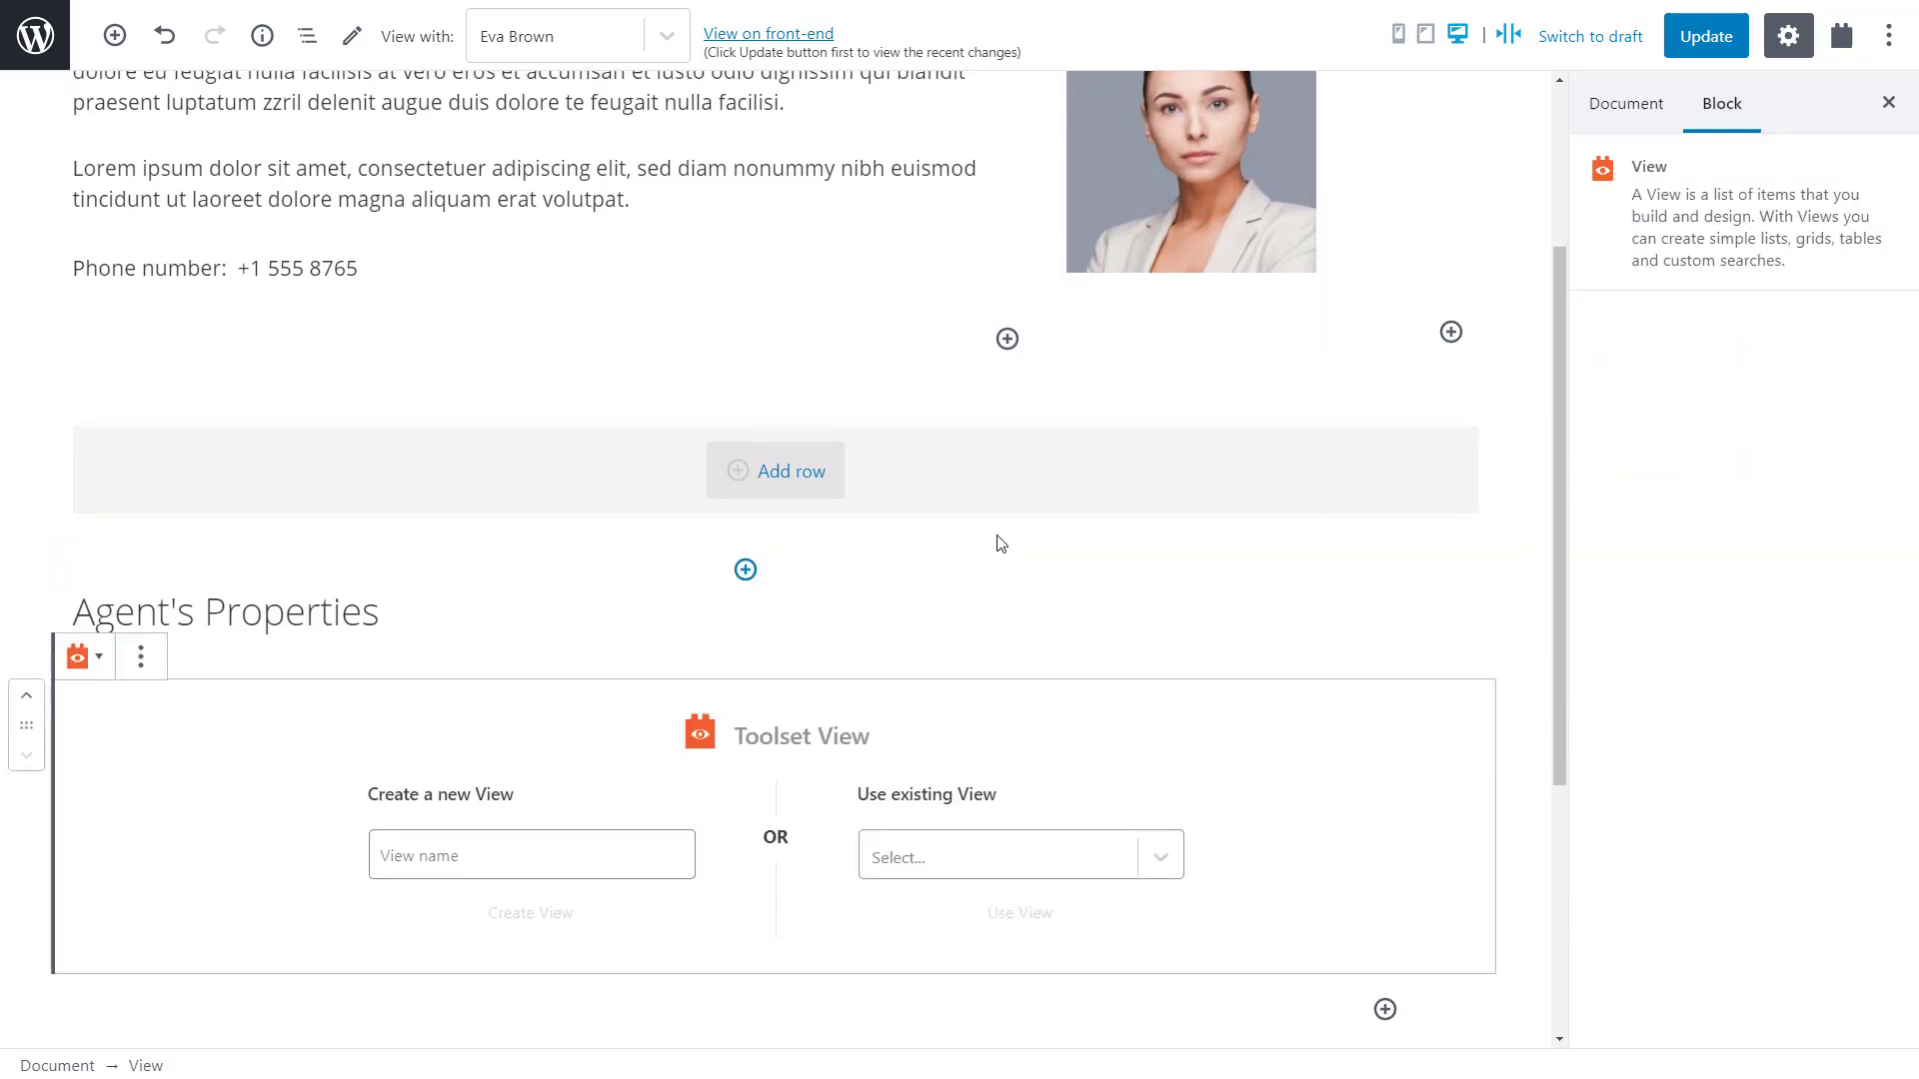
pyautogui.click(589, 414)
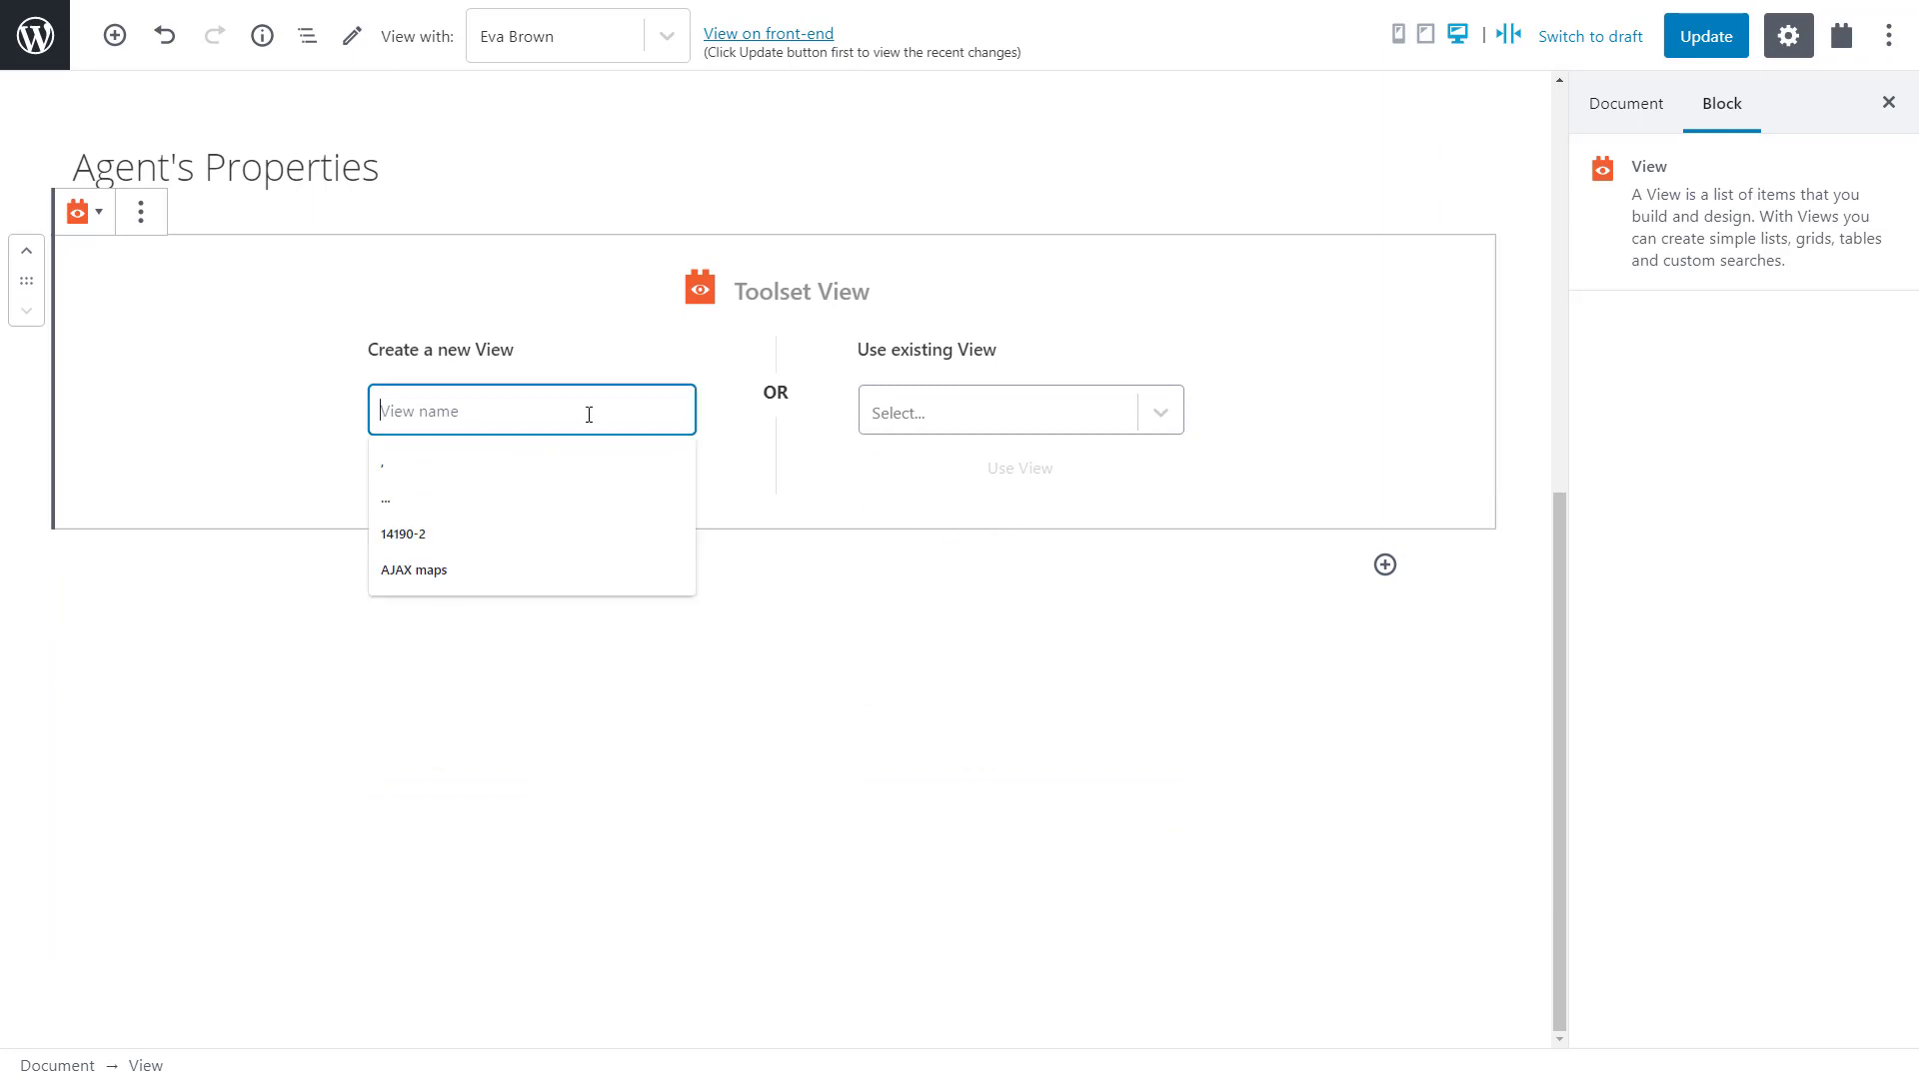
pyautogui.write('List Agent Properties')
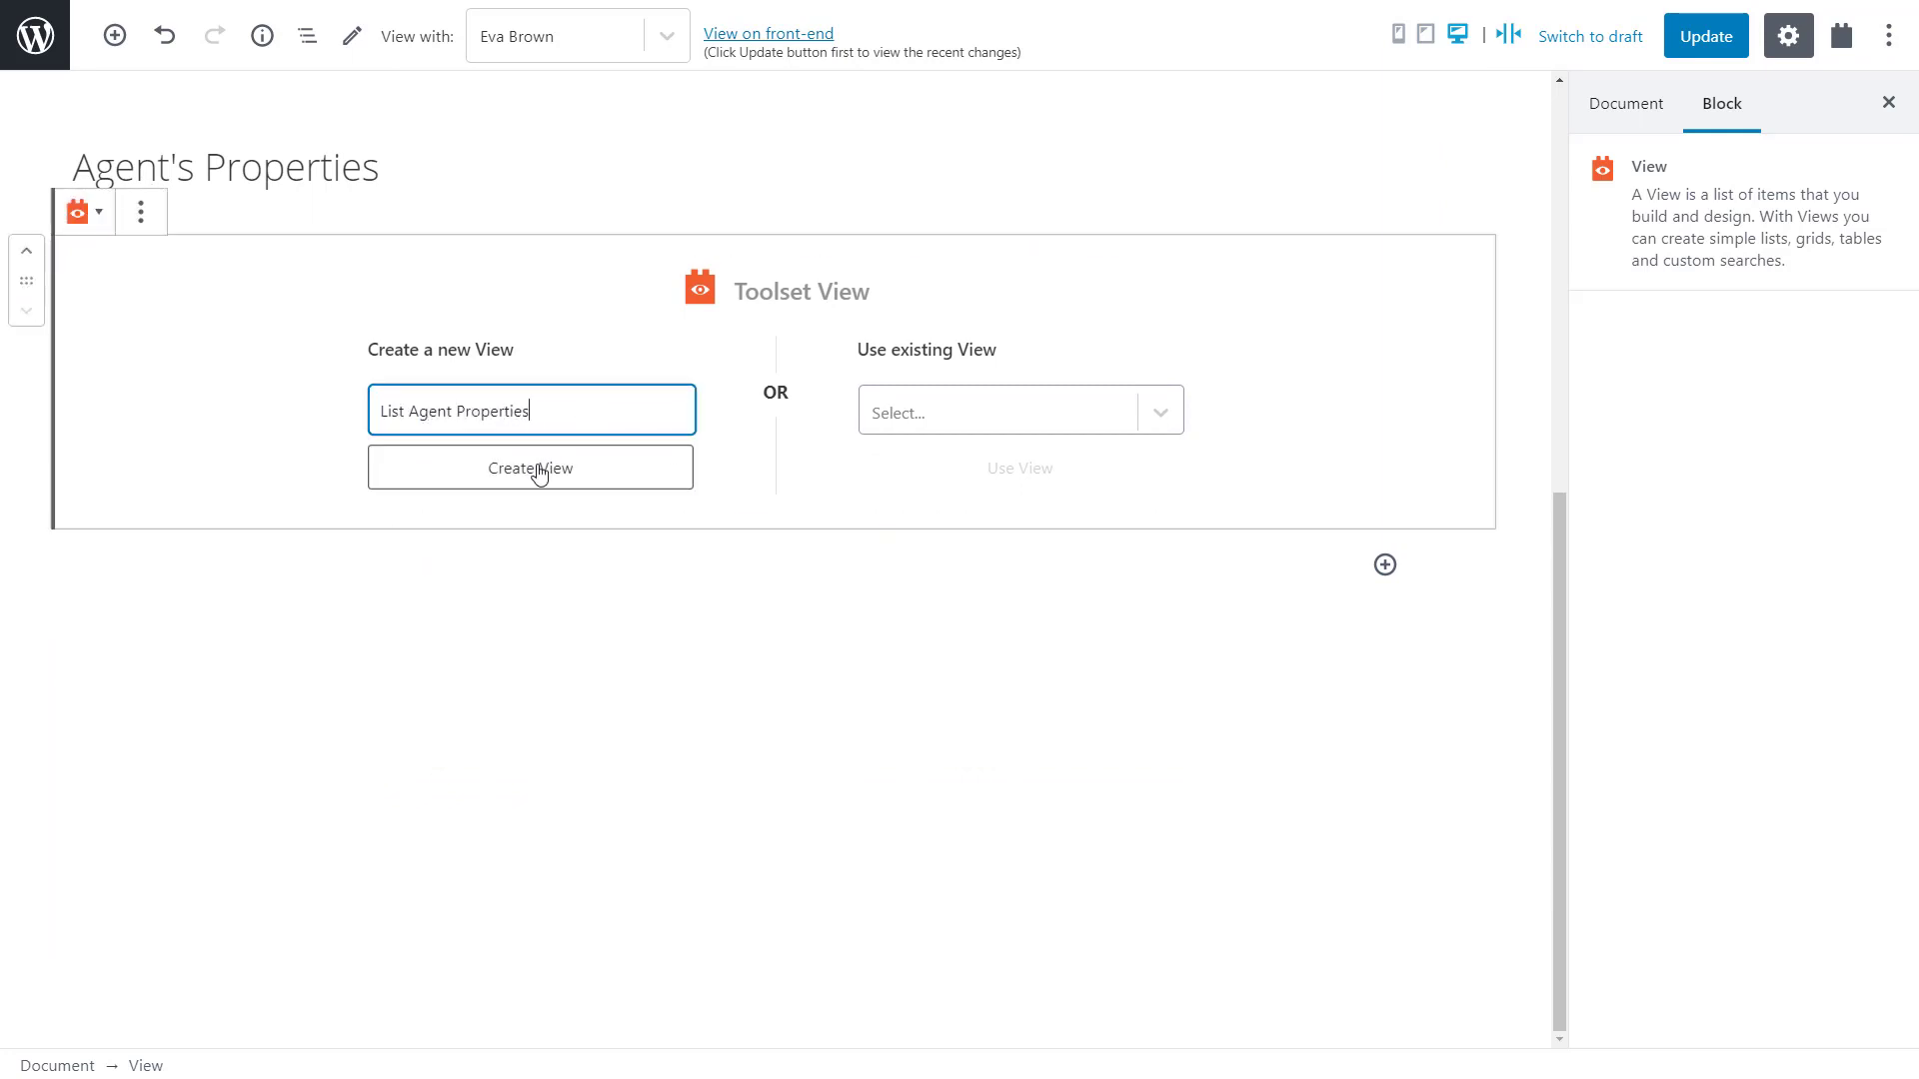
pyautogui.click(538, 473)
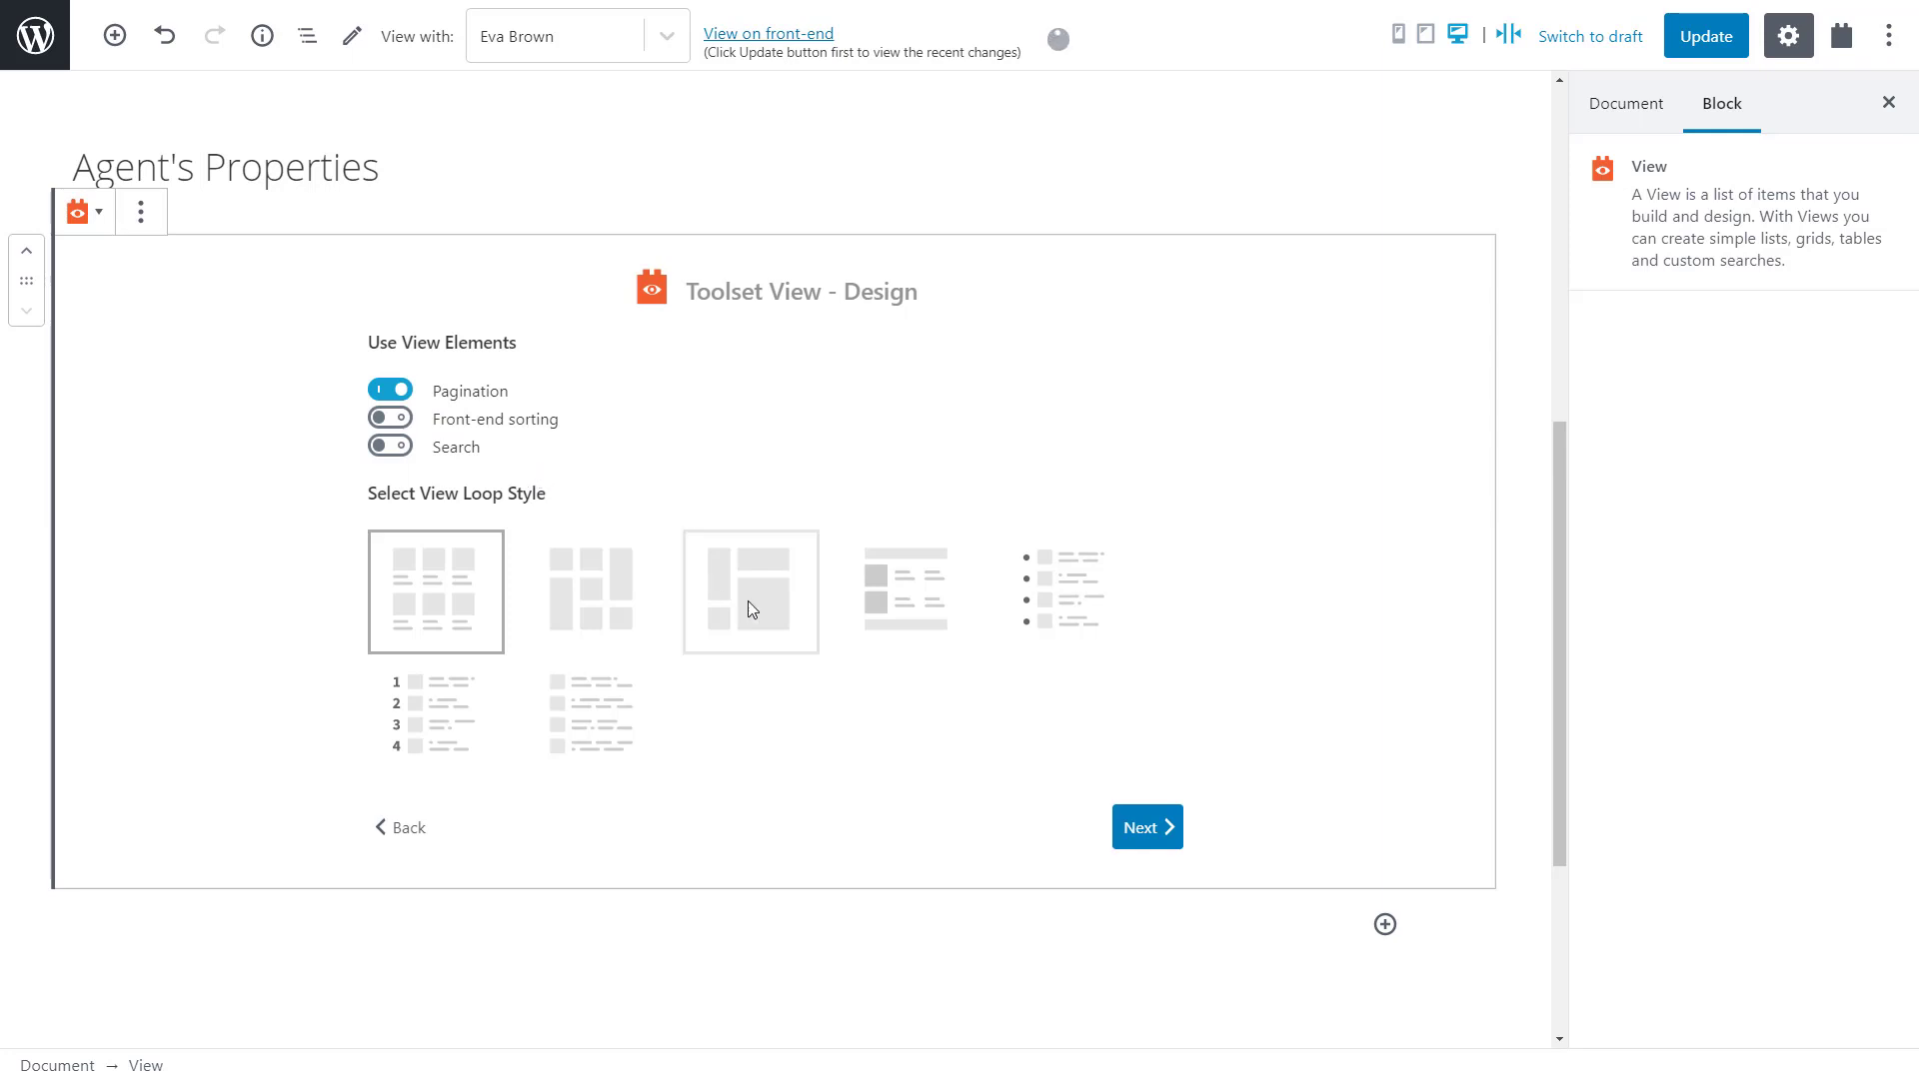
# Keep the default design and make the View list Properties belonging to the current Agent.
pyautogui.click(1132, 830)
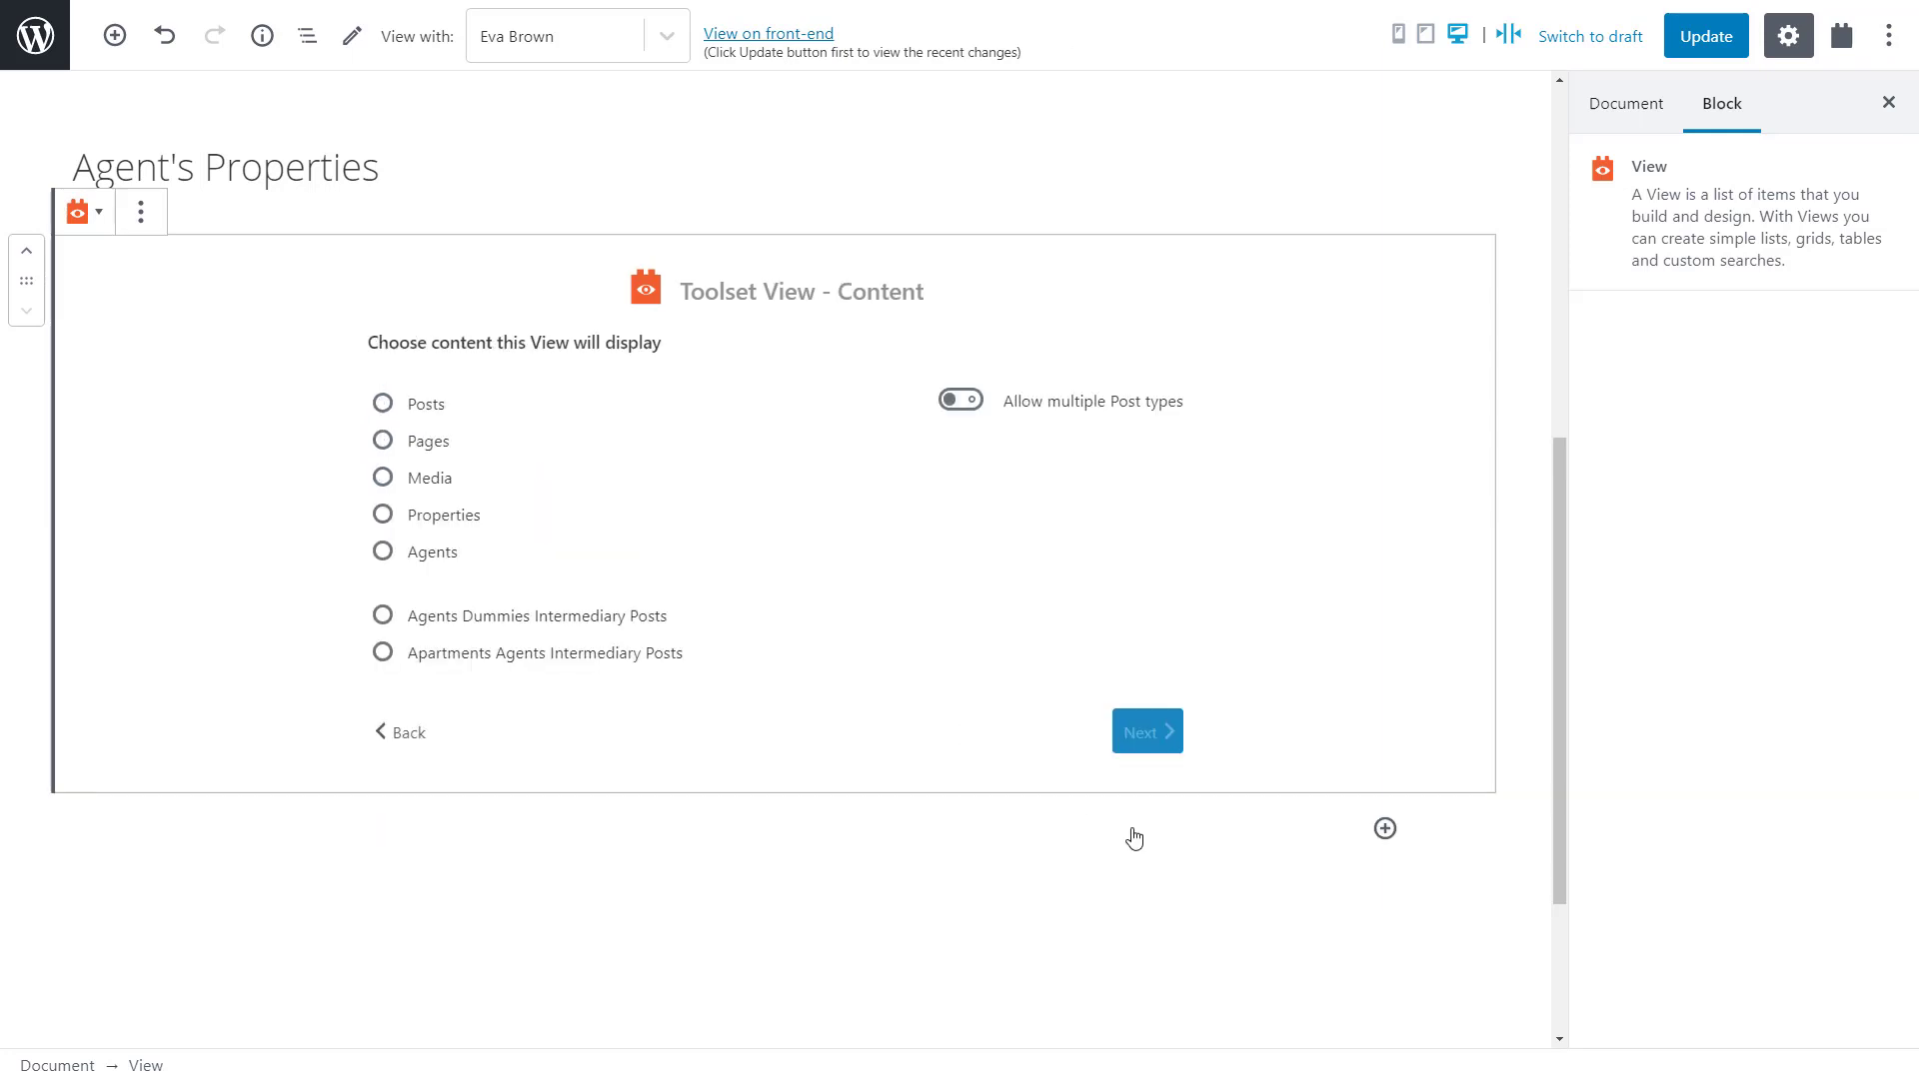
pyautogui.click(475, 520)
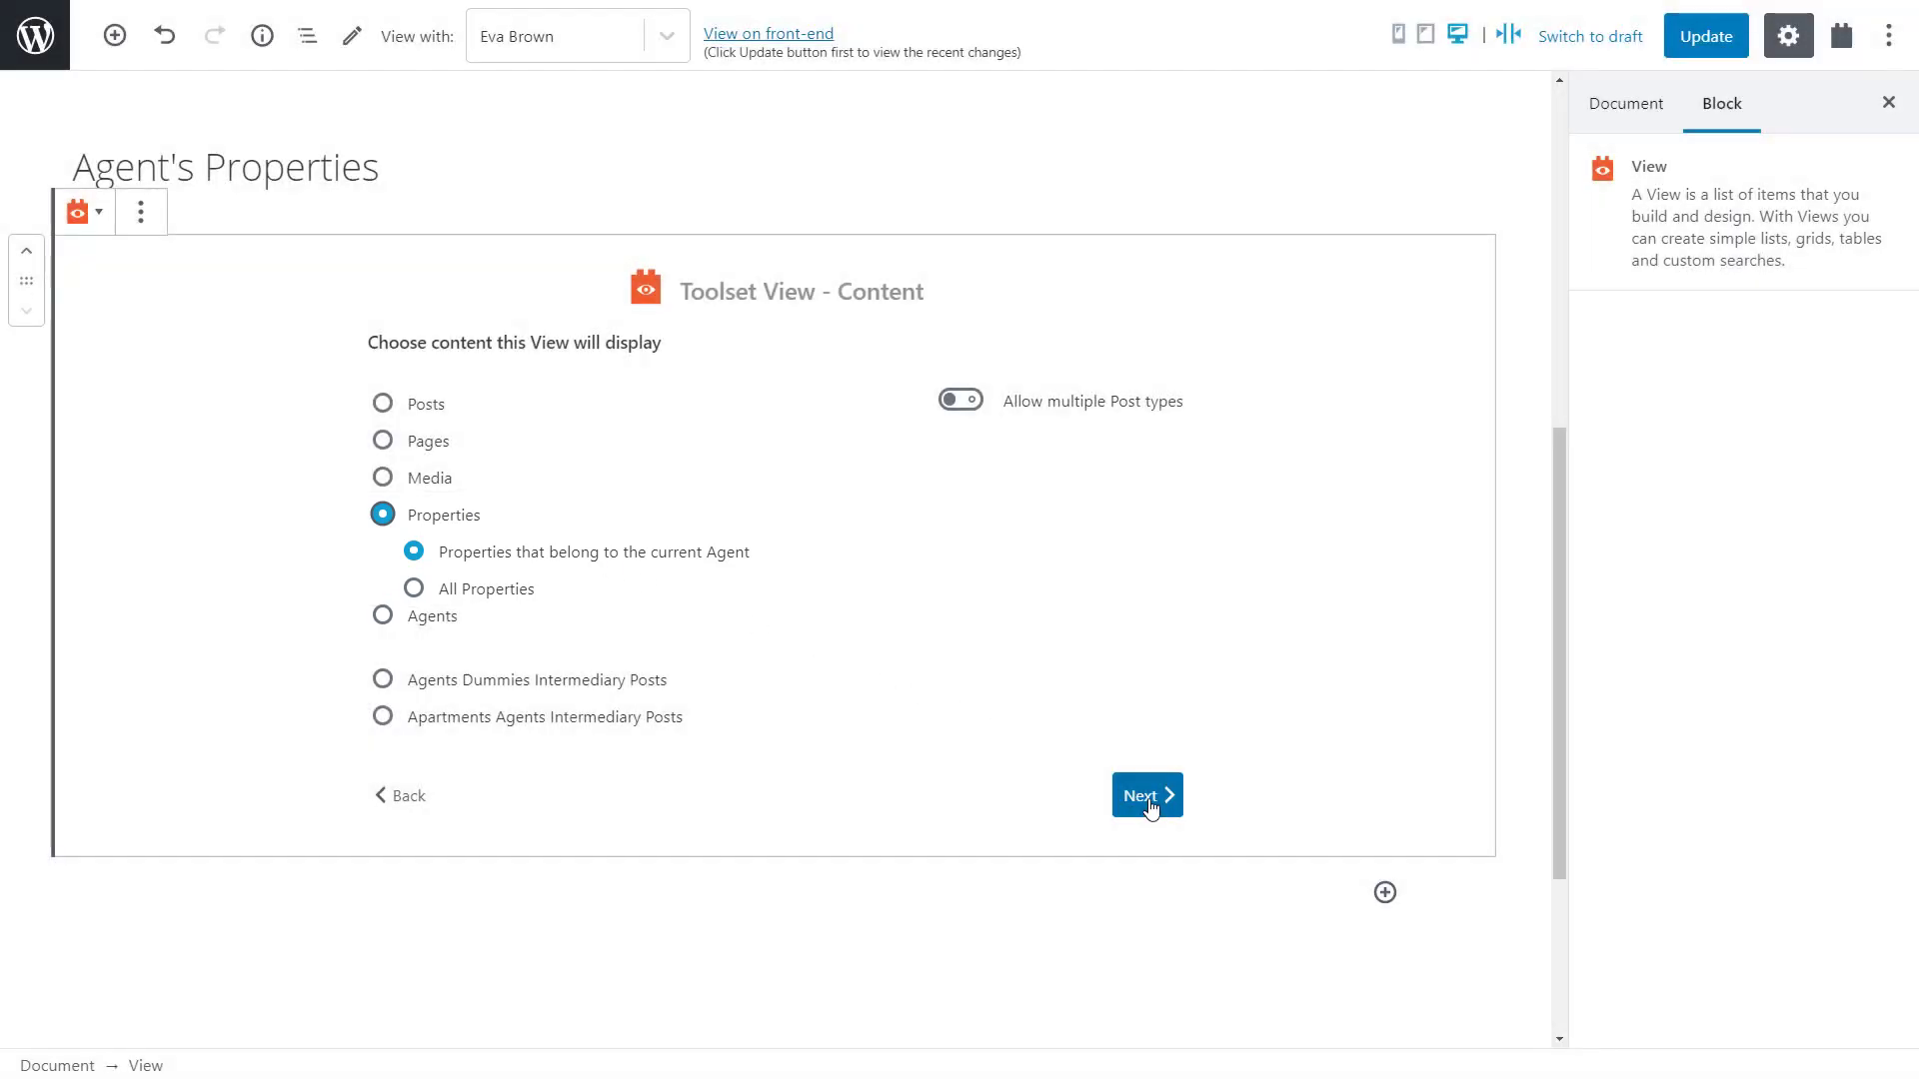
pyautogui.click(1146, 796)
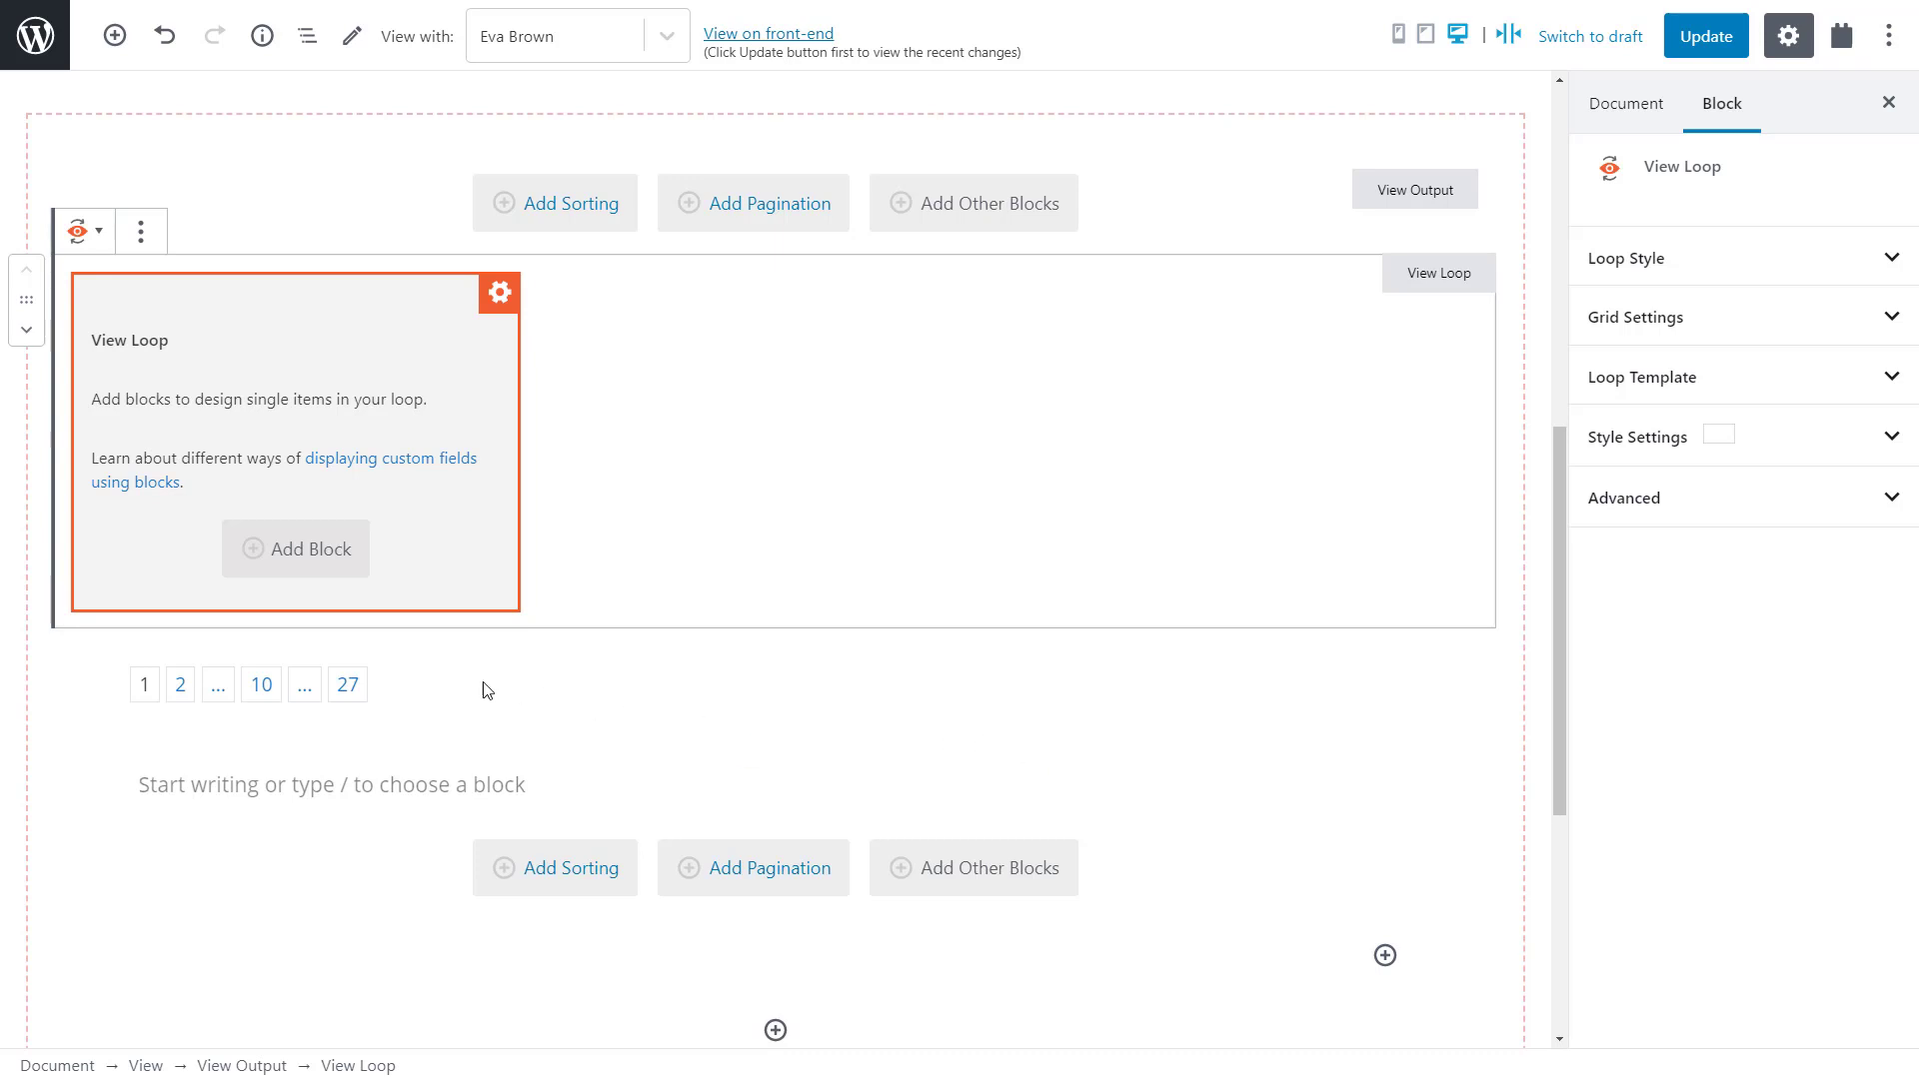
# Add an H3 Toolset Heading to the View Loop with dynamic text from the linked Post Title.
pyautogui.click(297, 553)
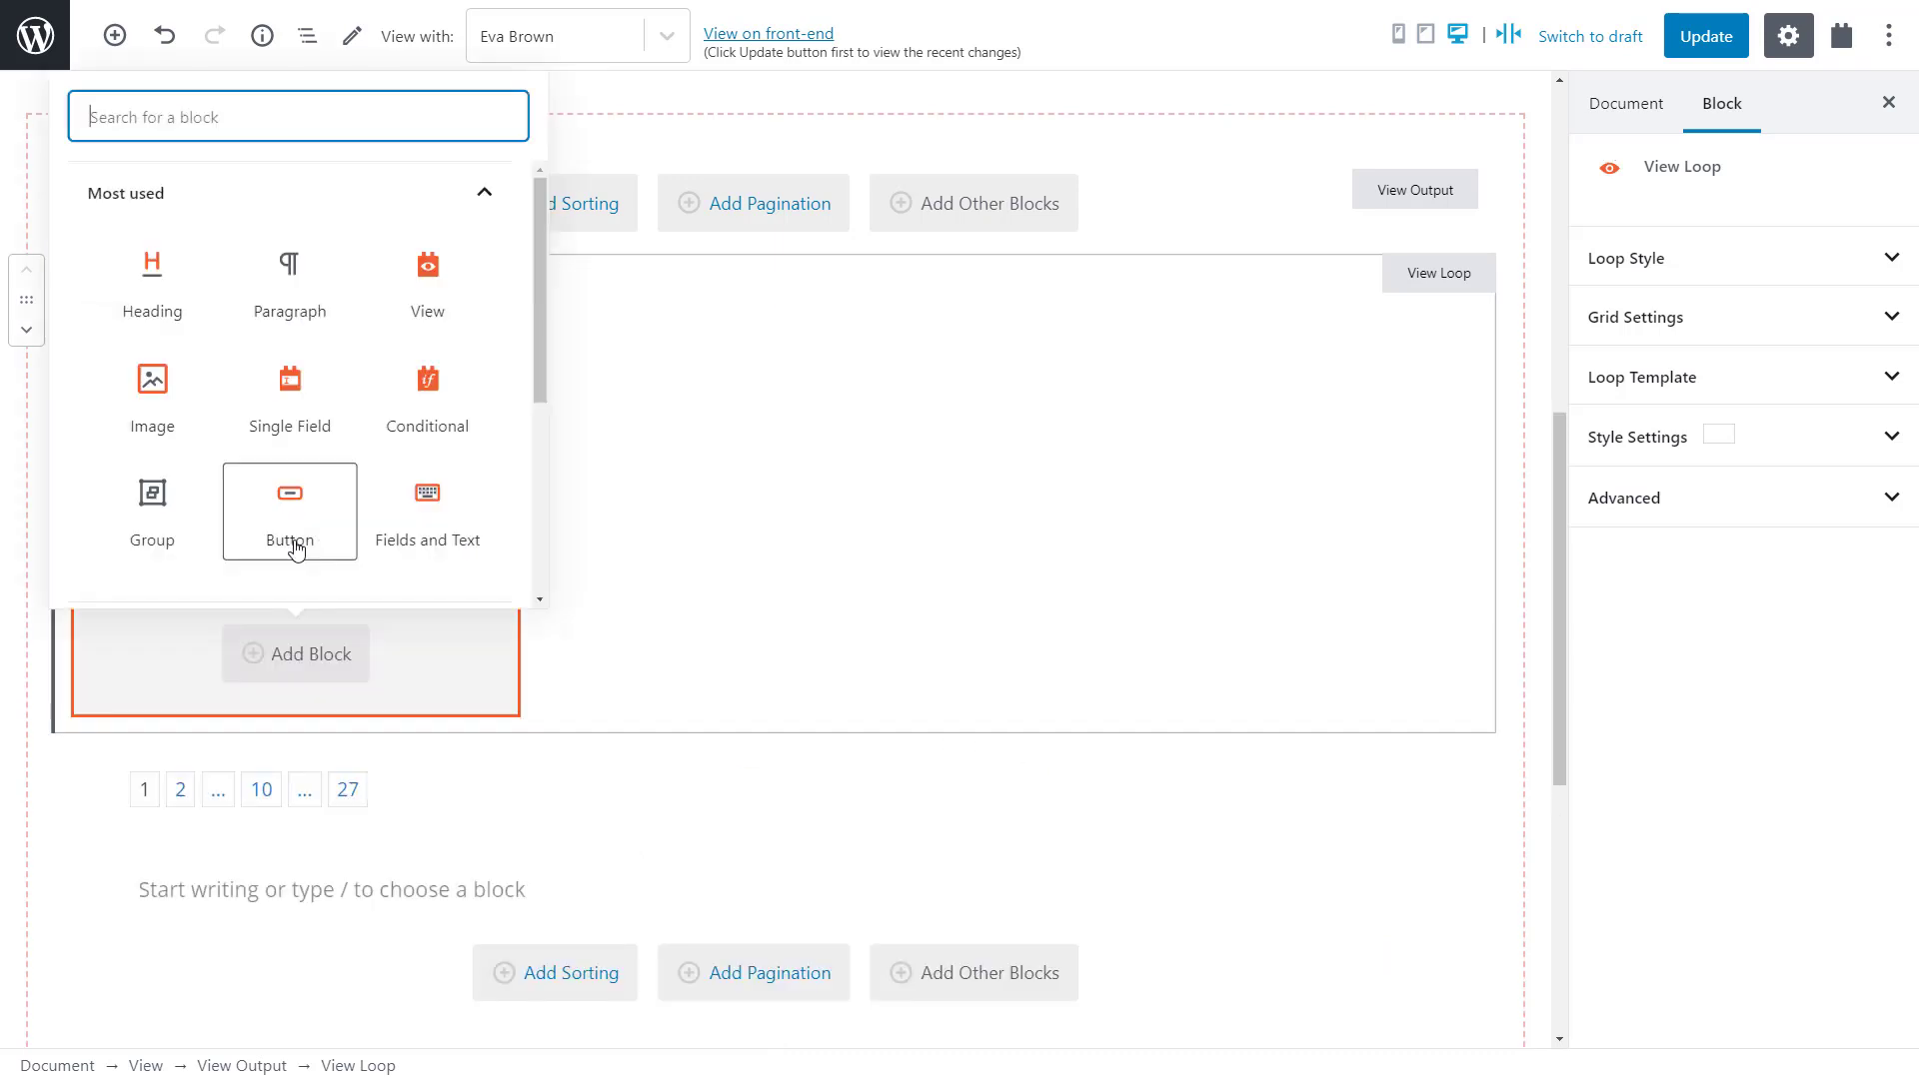
pyautogui.scroll(-5, 291, 549)
pyautogui.click(283, 557)
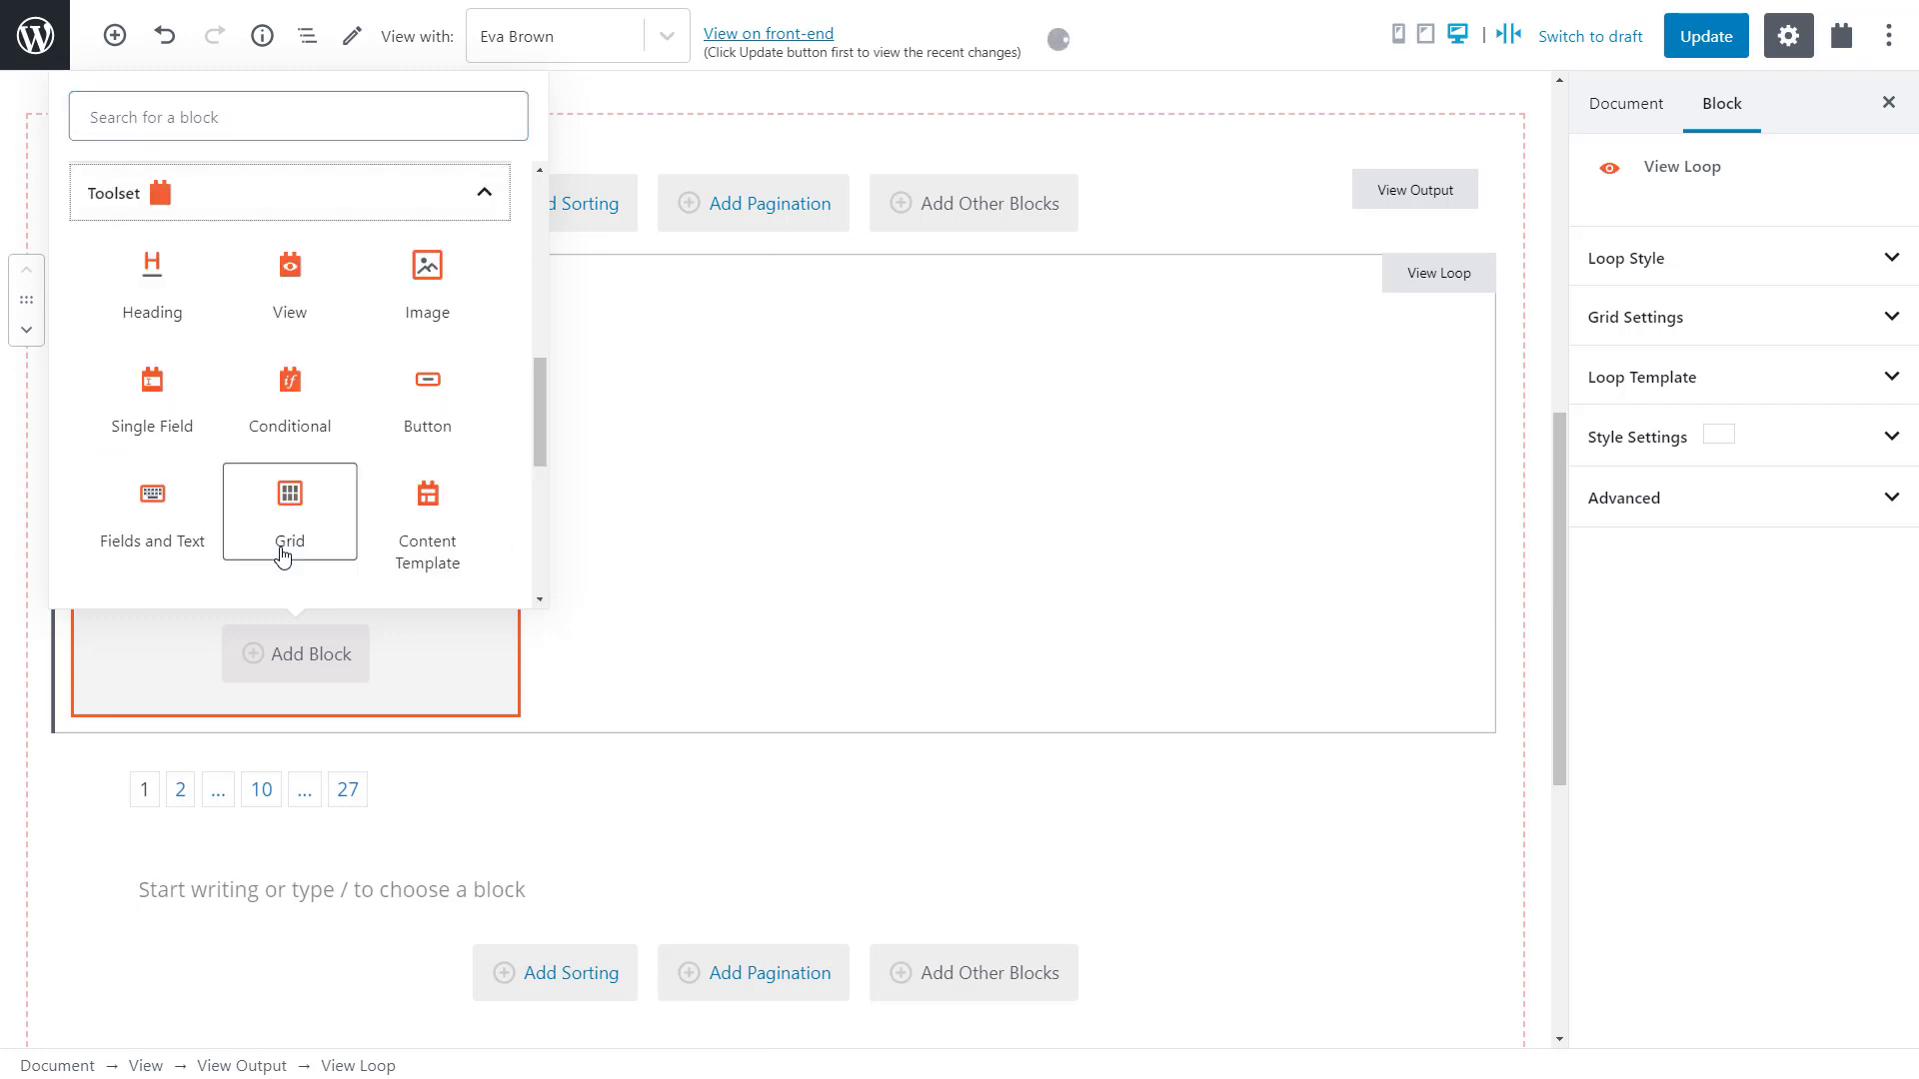
pyautogui.click(154, 290)
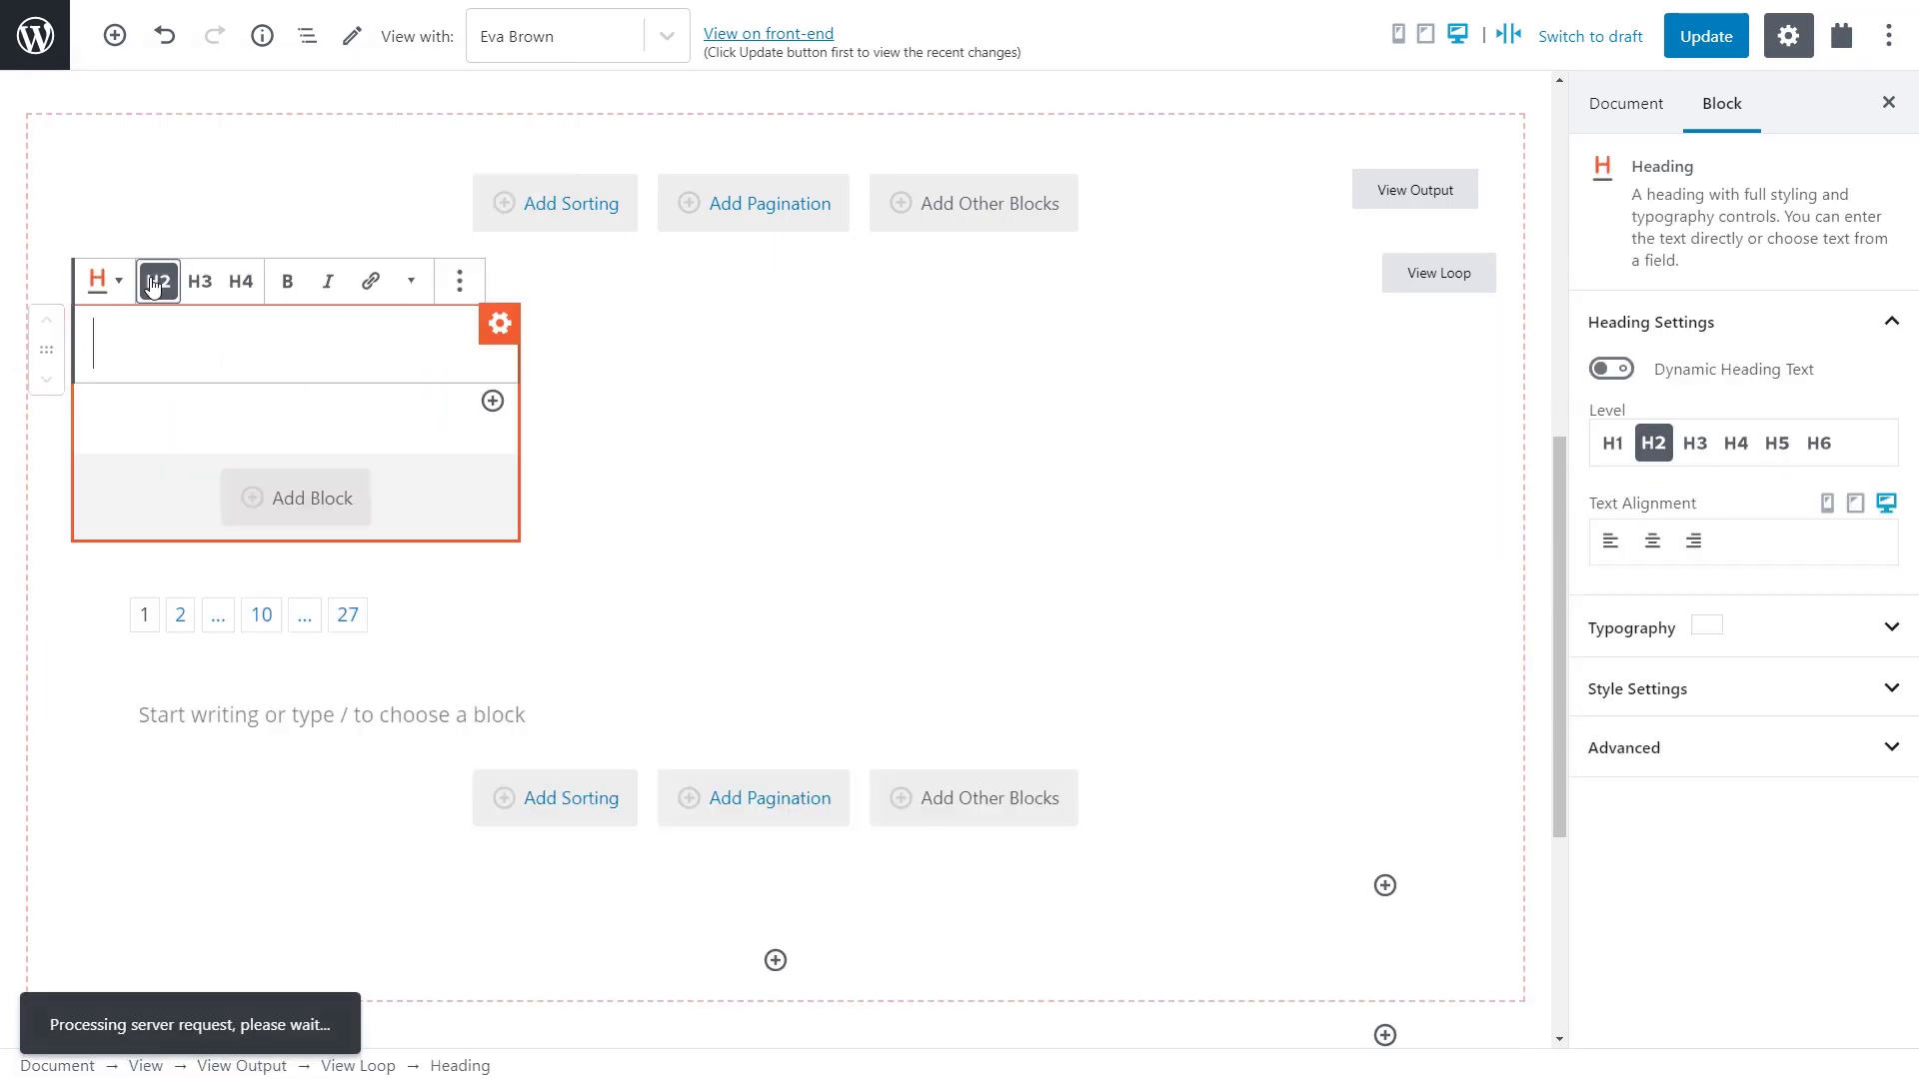
pyautogui.click(199, 282)
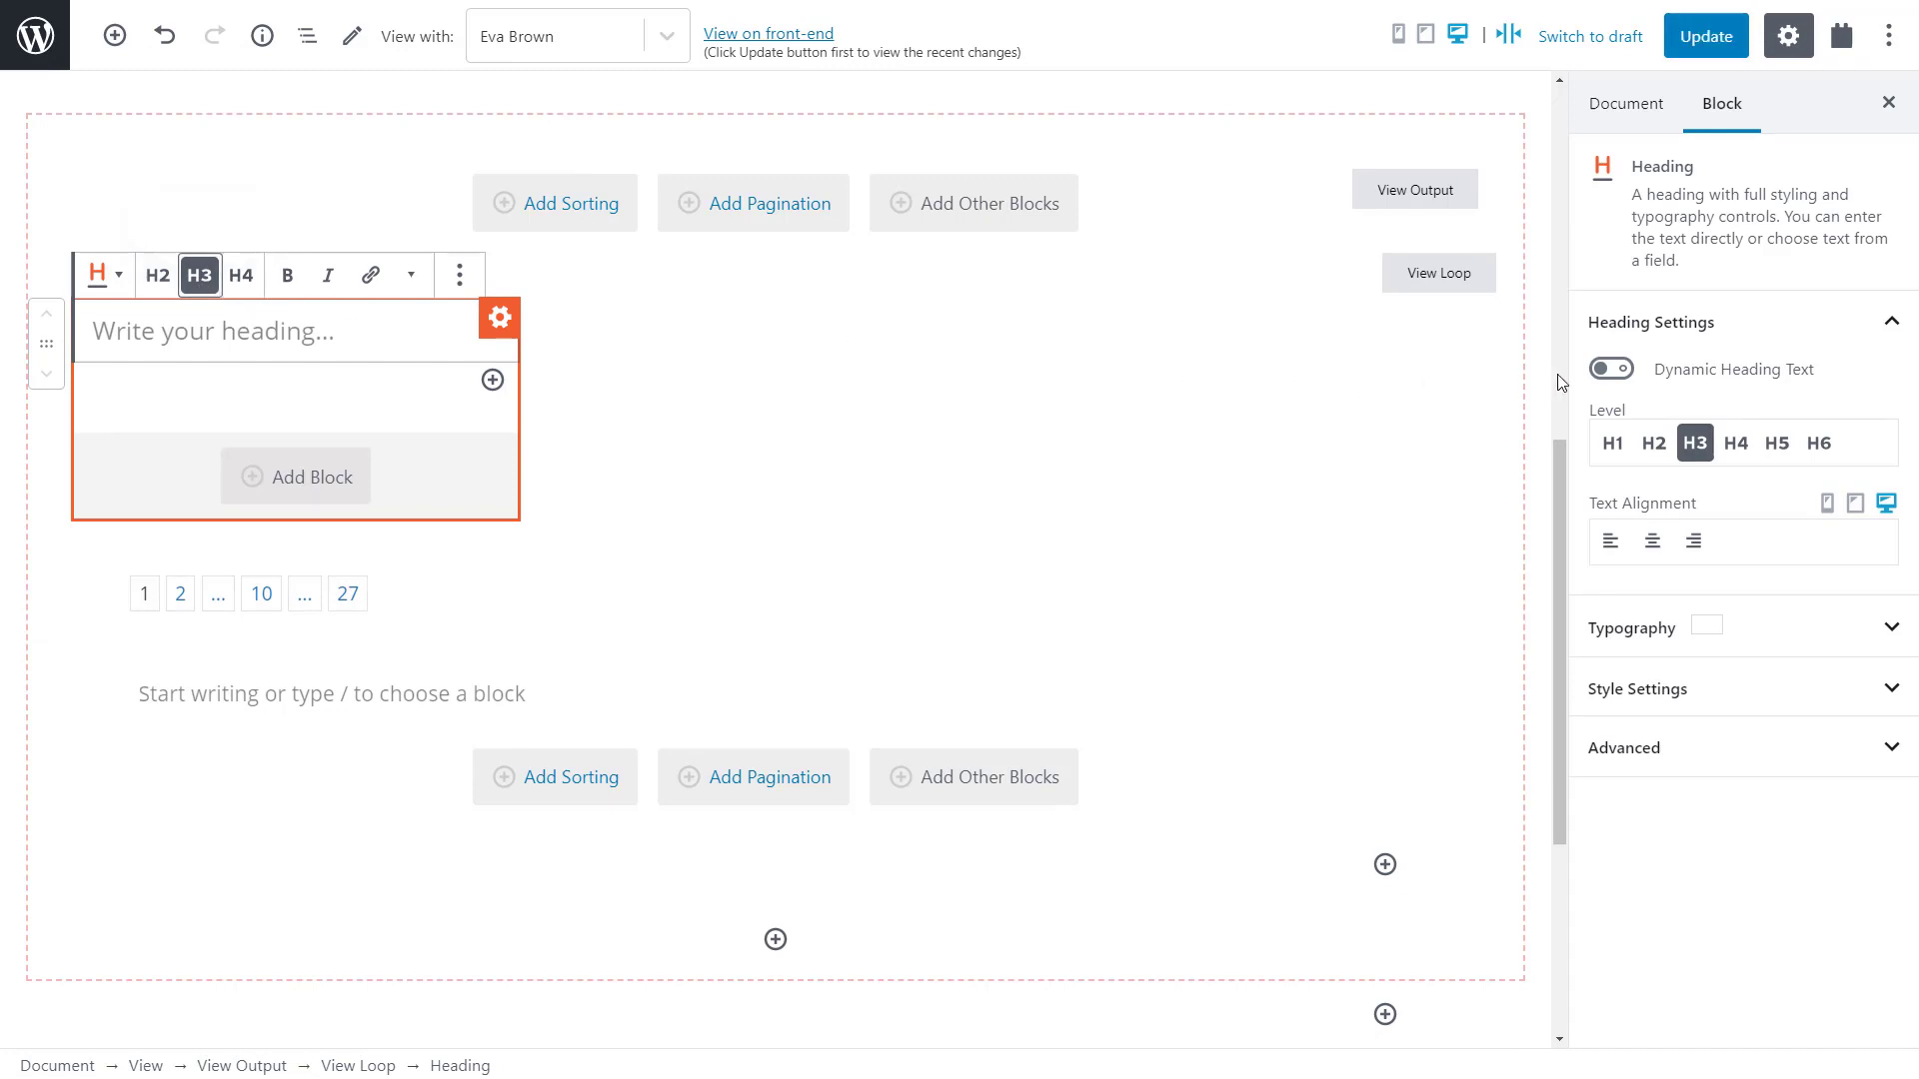
pyautogui.click(1608, 370)
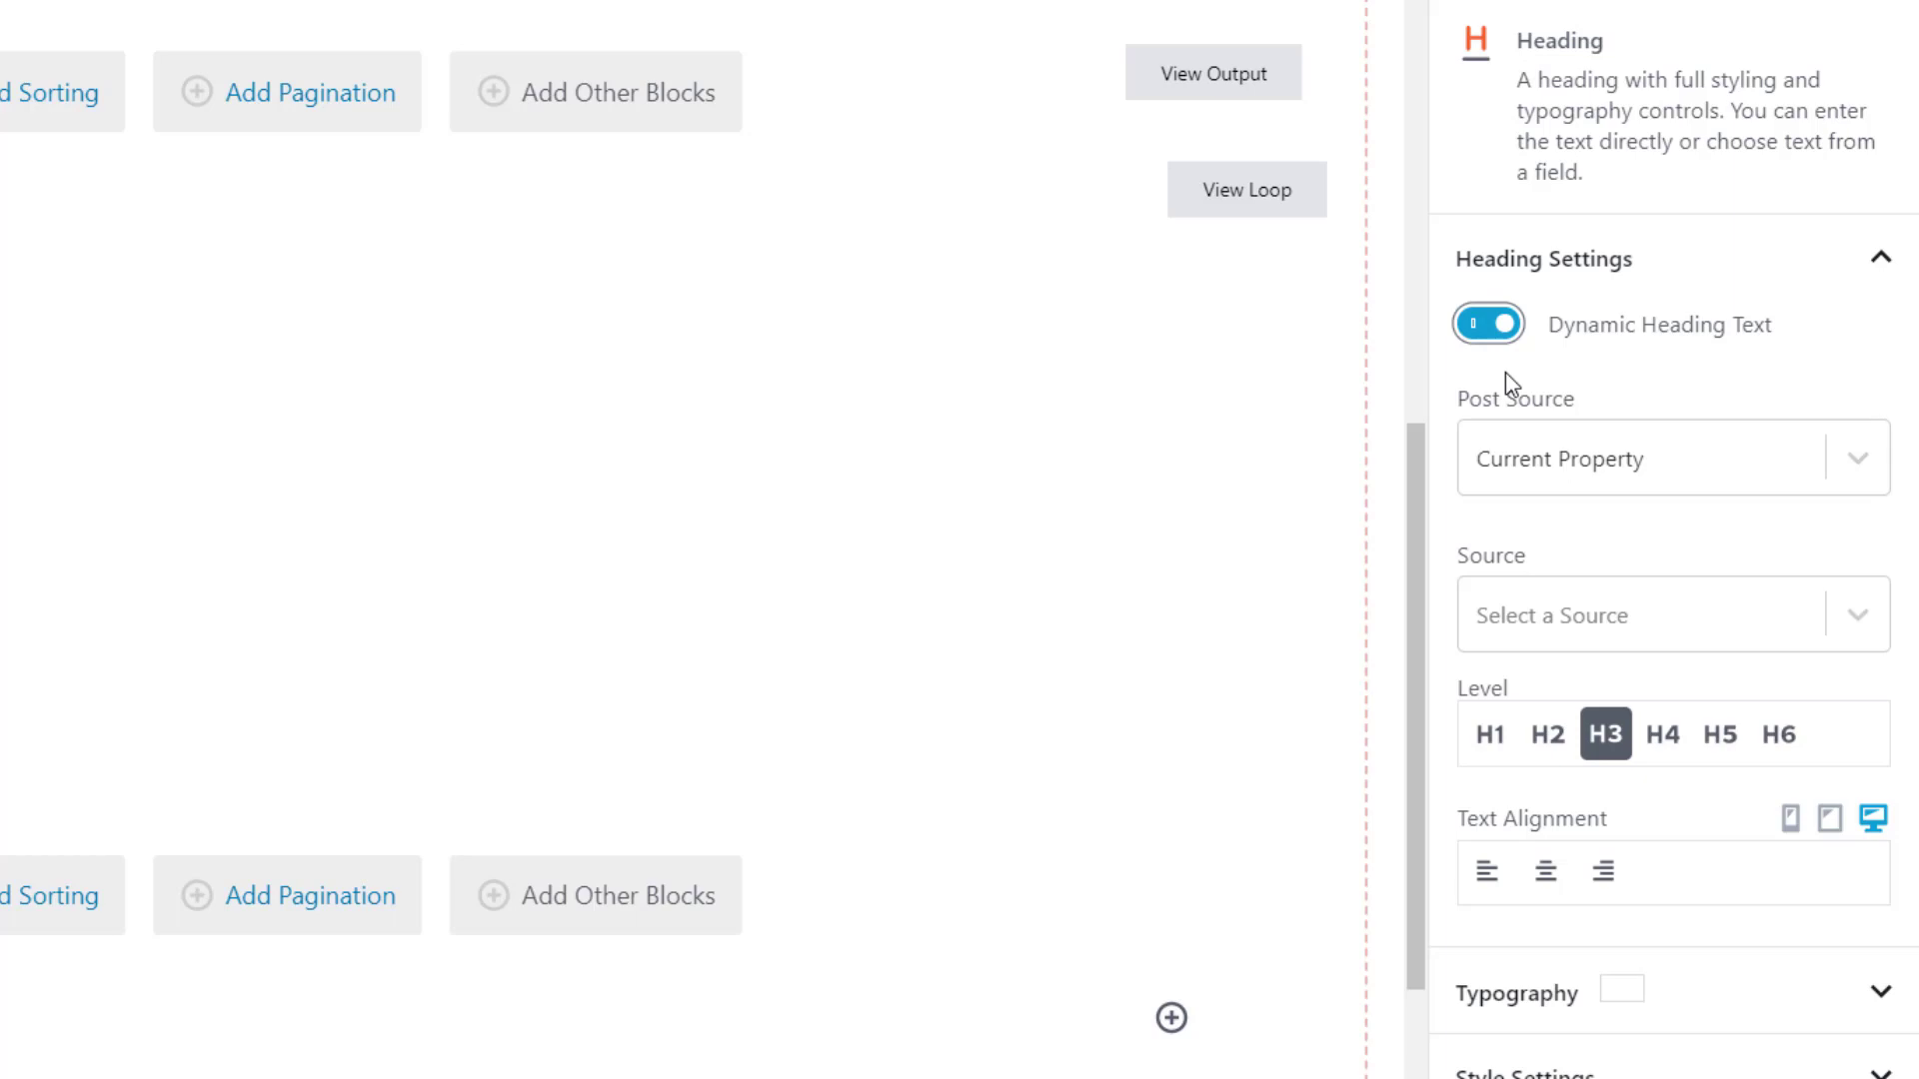
pyautogui.click(1567, 617)
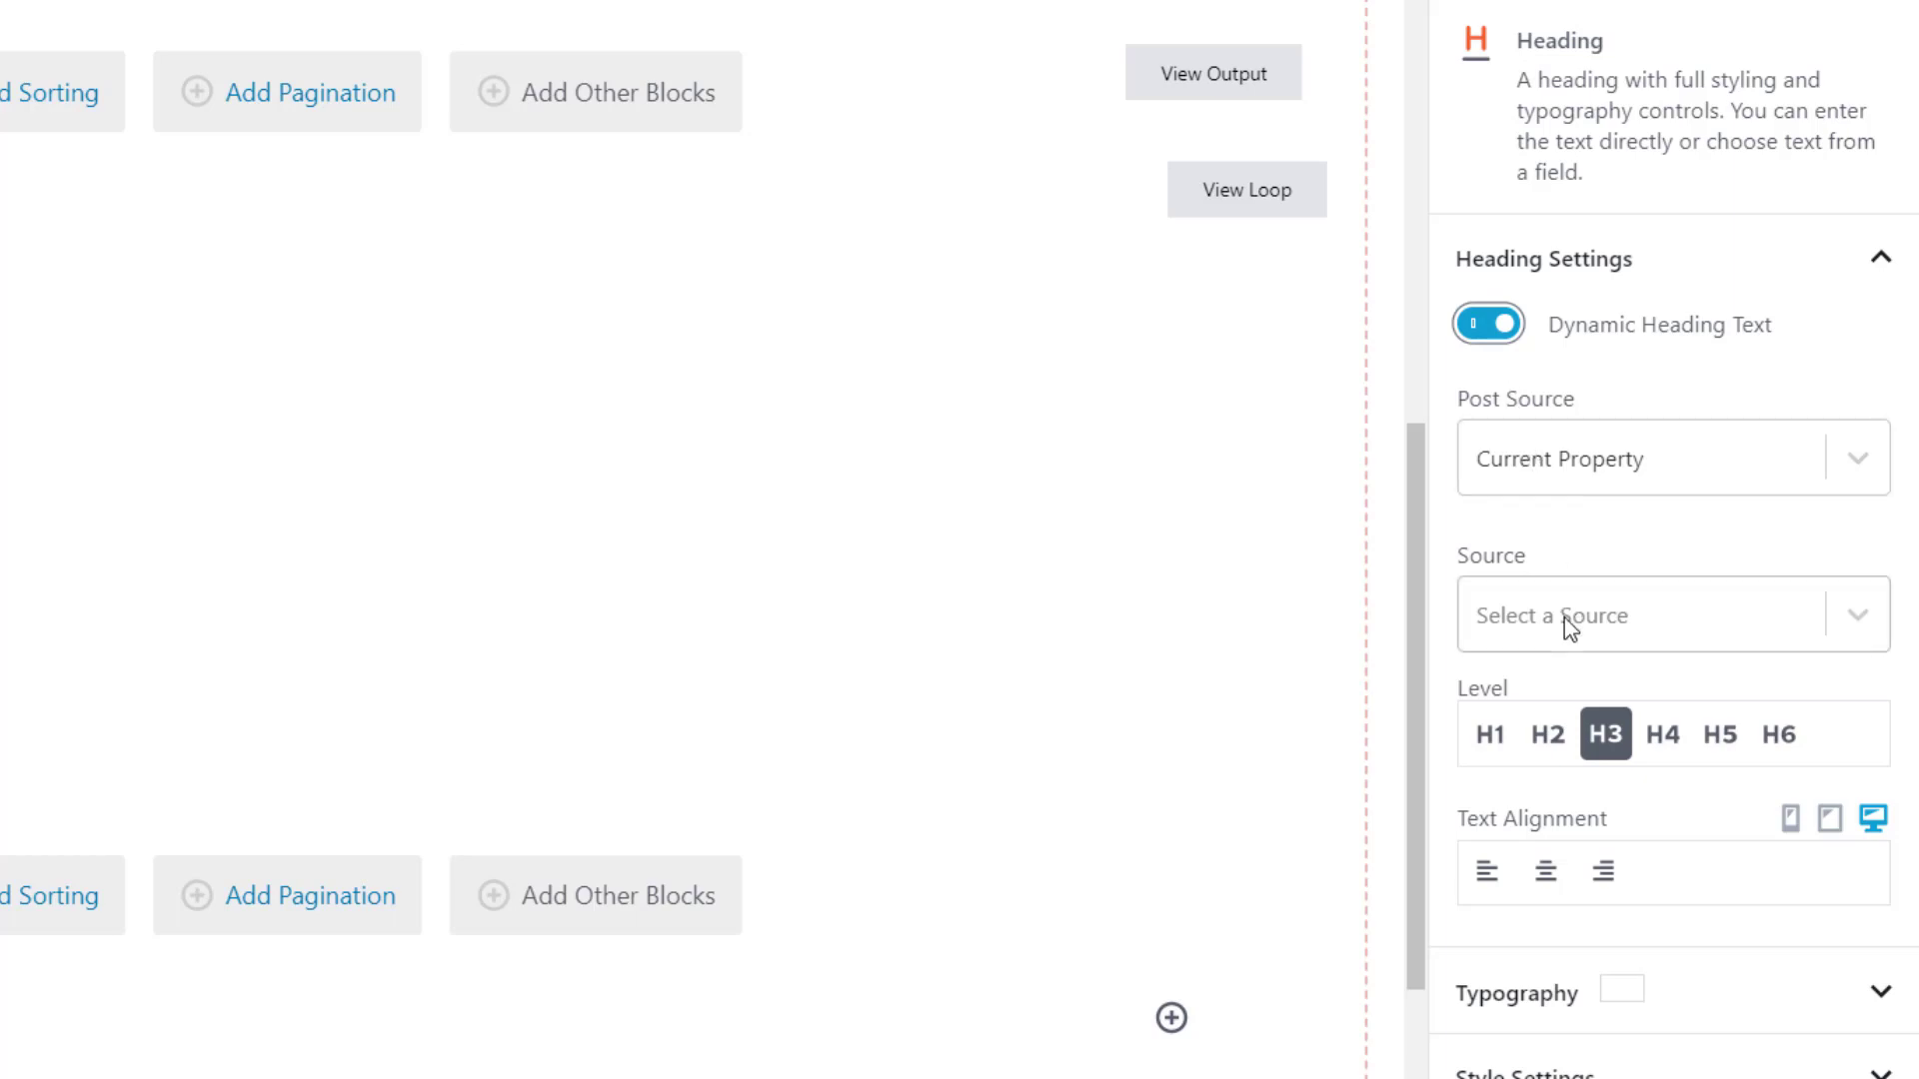
pyautogui.click(1575, 927)
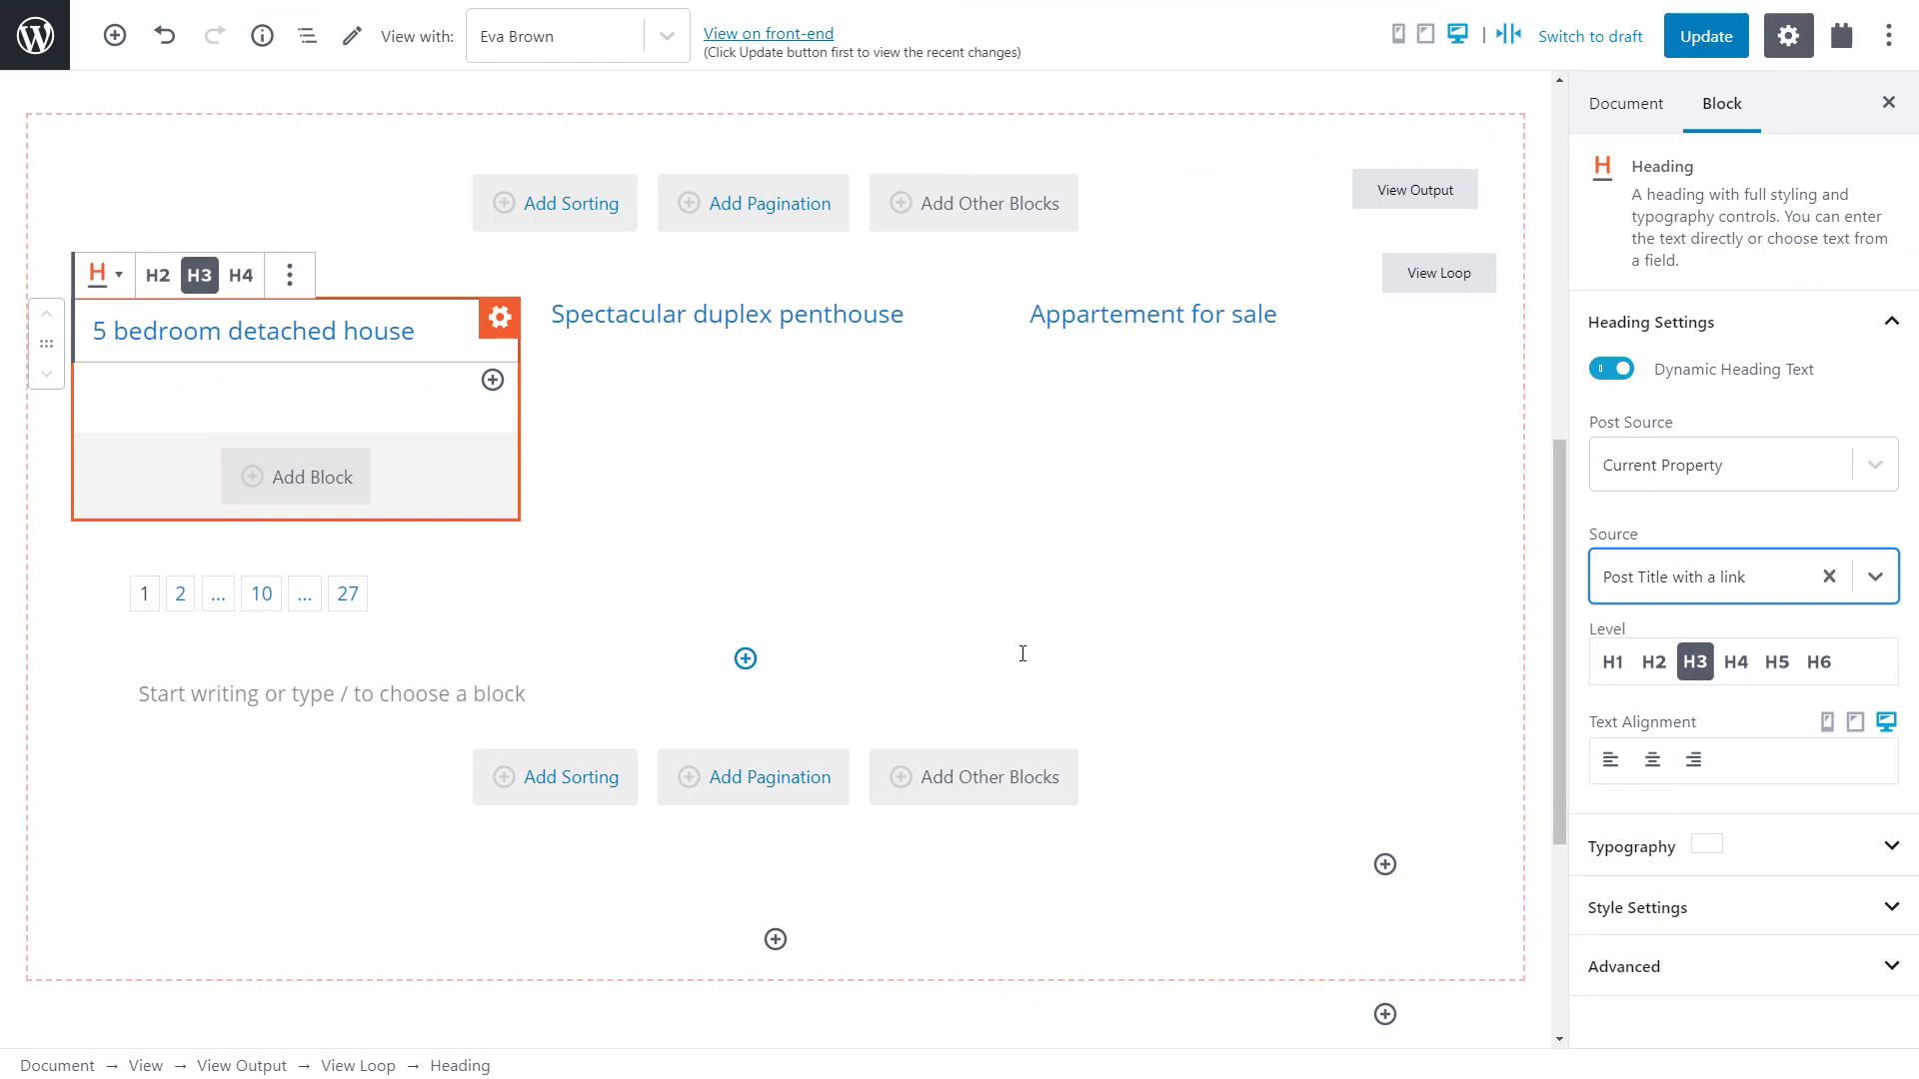
# Add a Toolset Image to the loop using Field Group for Property's Property featured image.
pyautogui.click(309, 476)
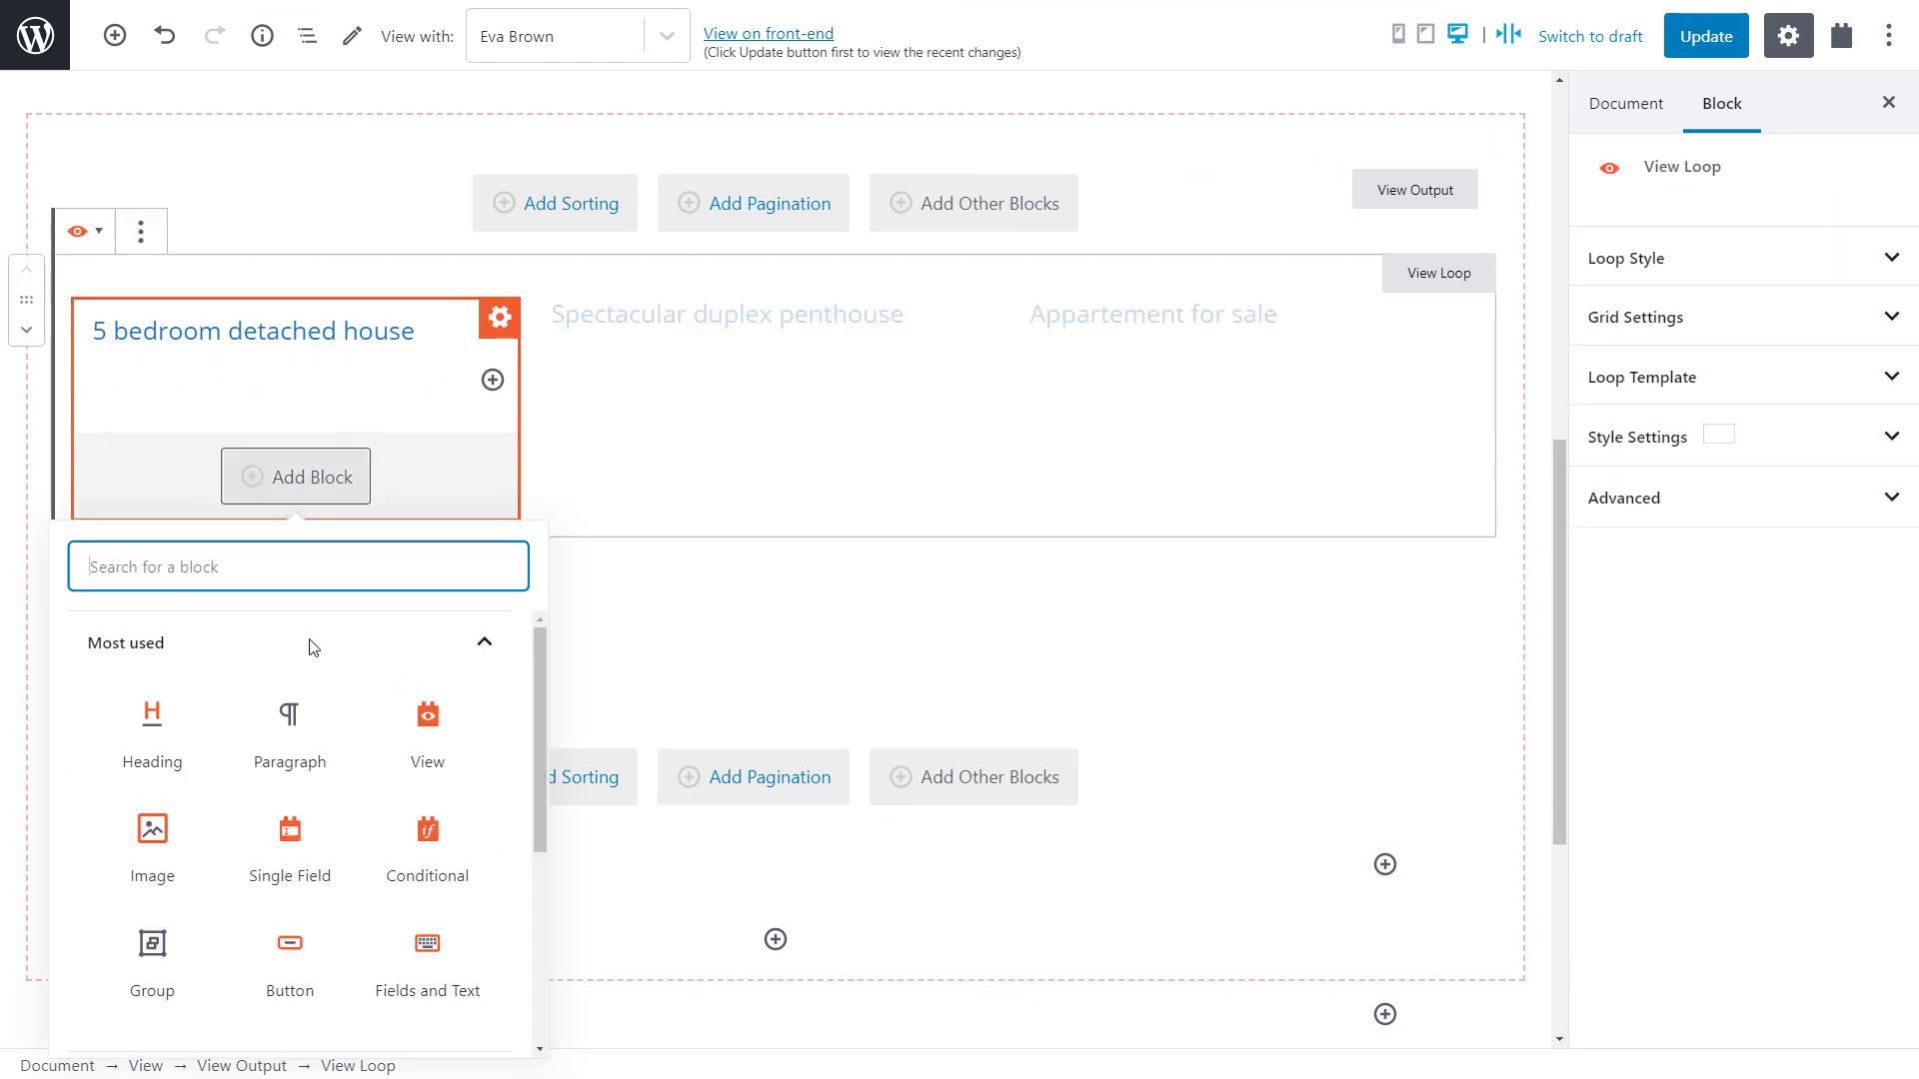
pyautogui.scroll(-5, 316, 825)
pyautogui.click(285, 997)
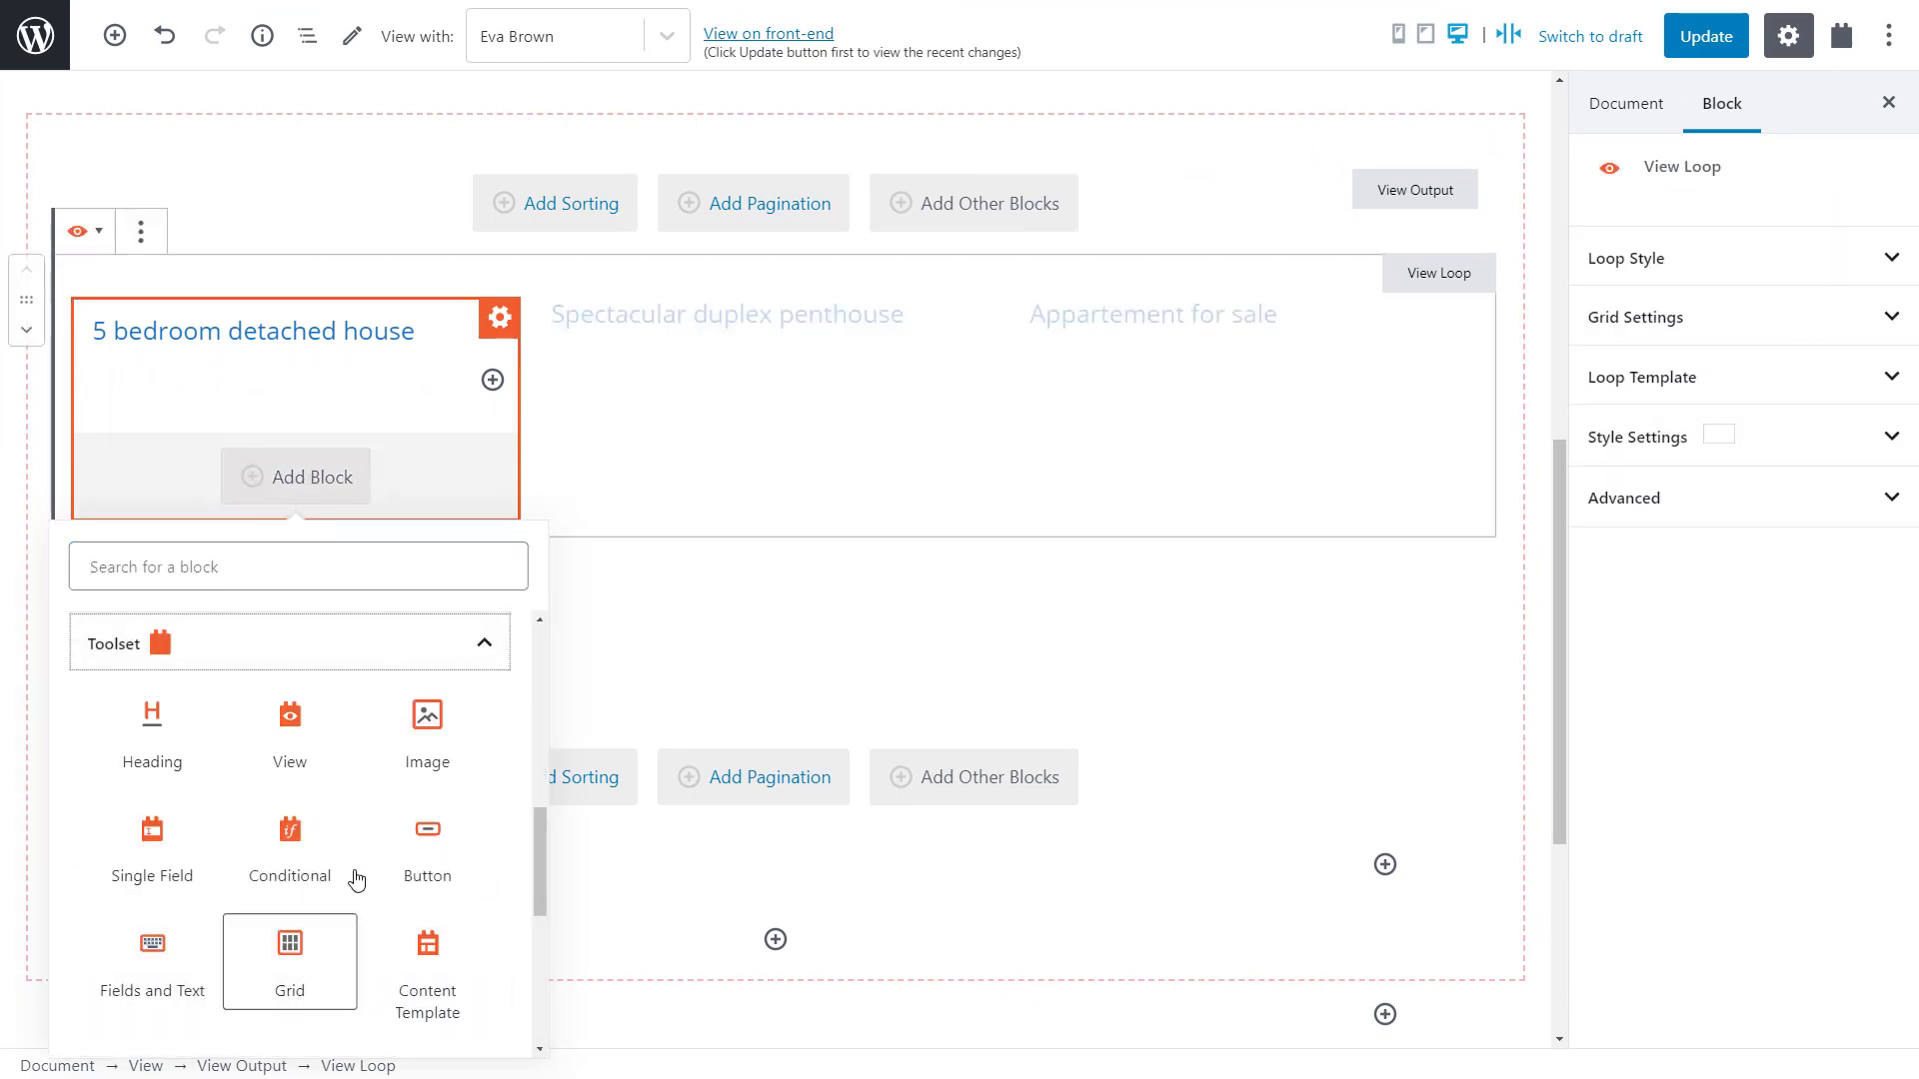
pyautogui.click(427, 731)
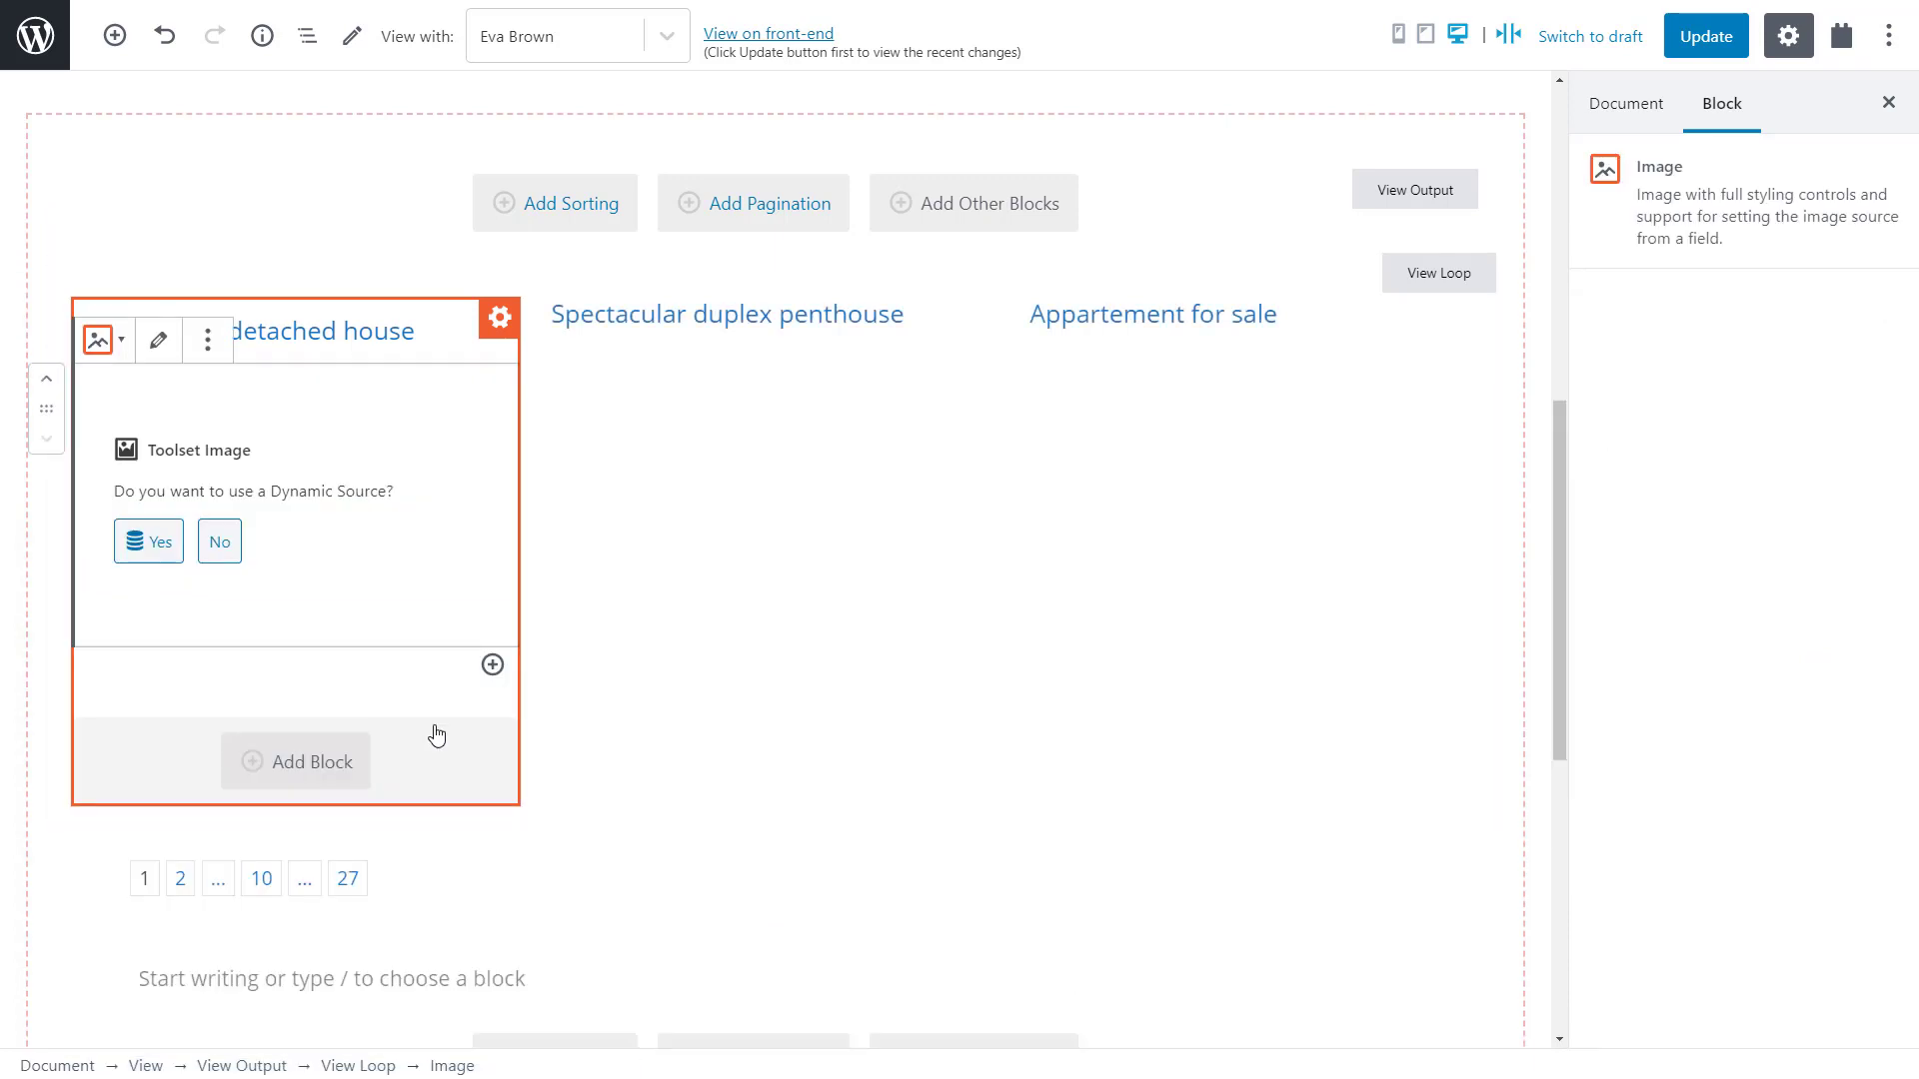
pyautogui.click(139, 550)
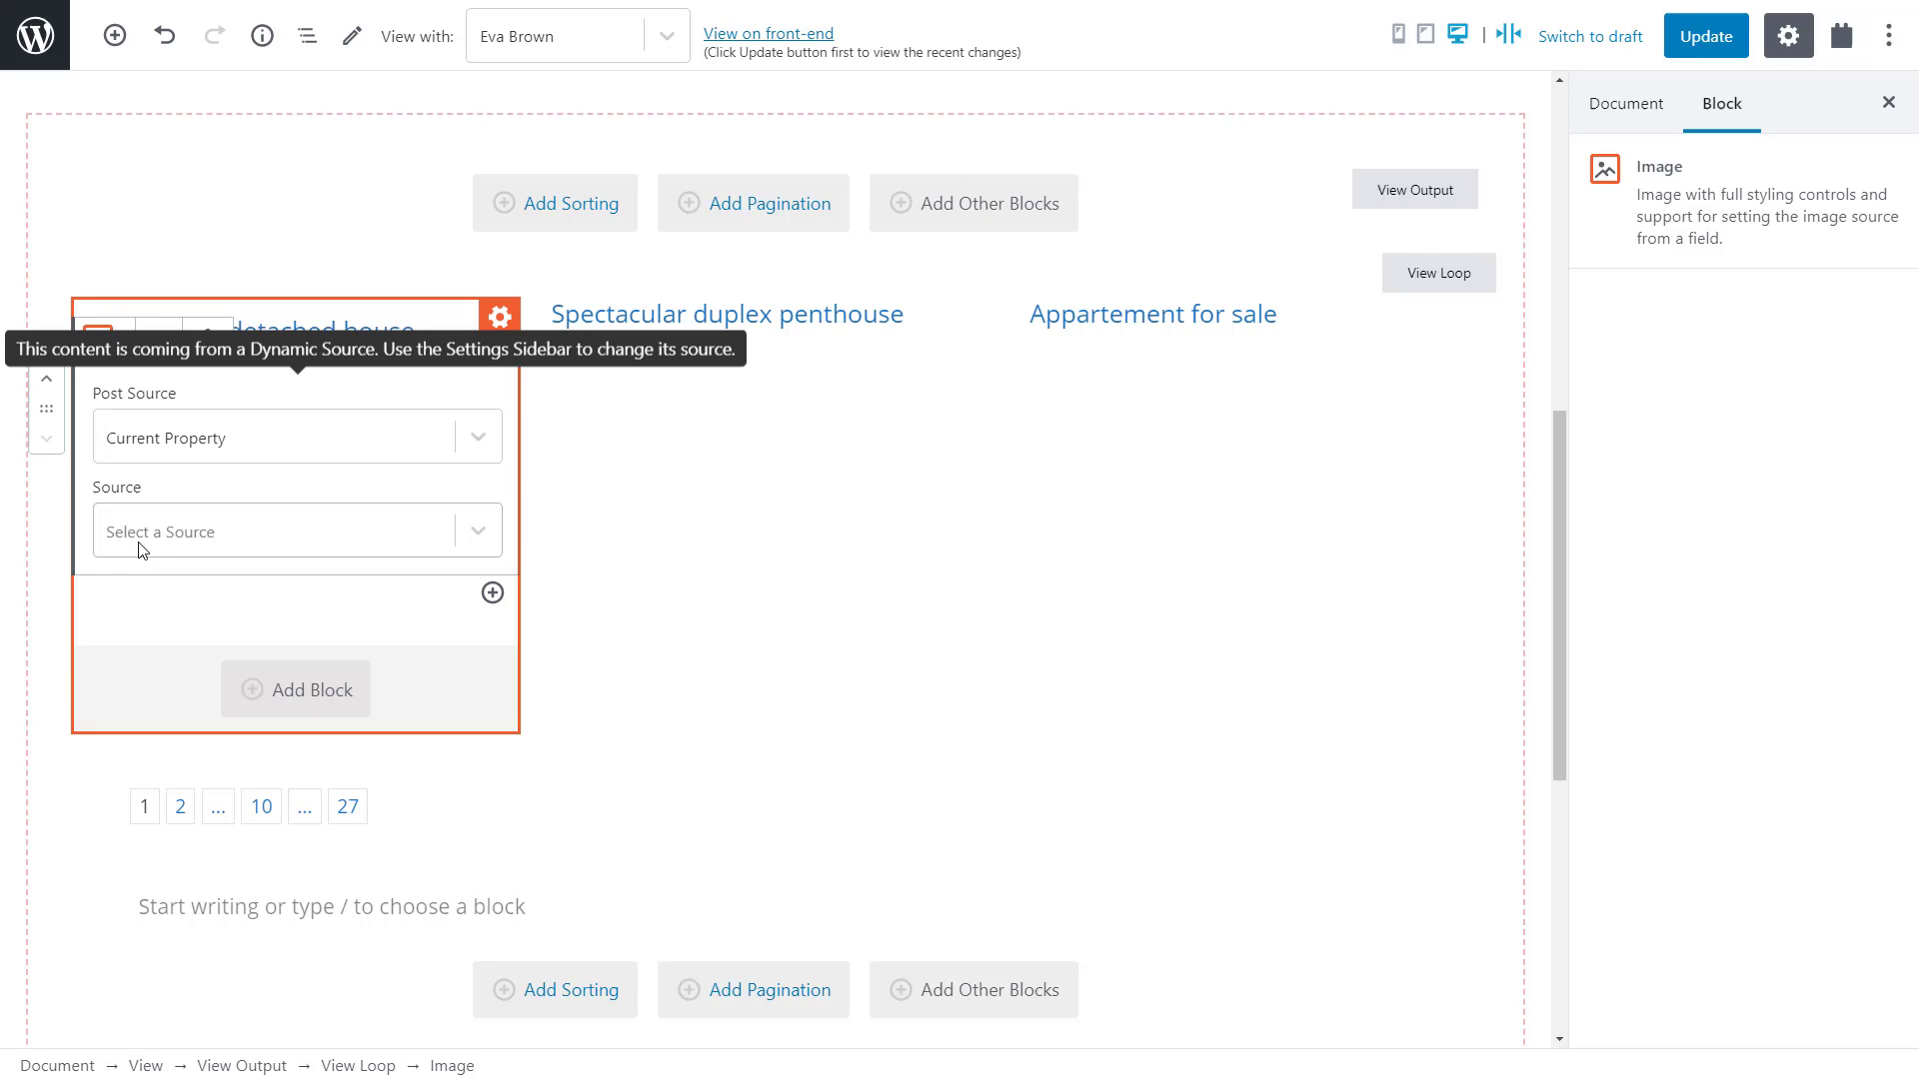
pyautogui.click(205, 541)
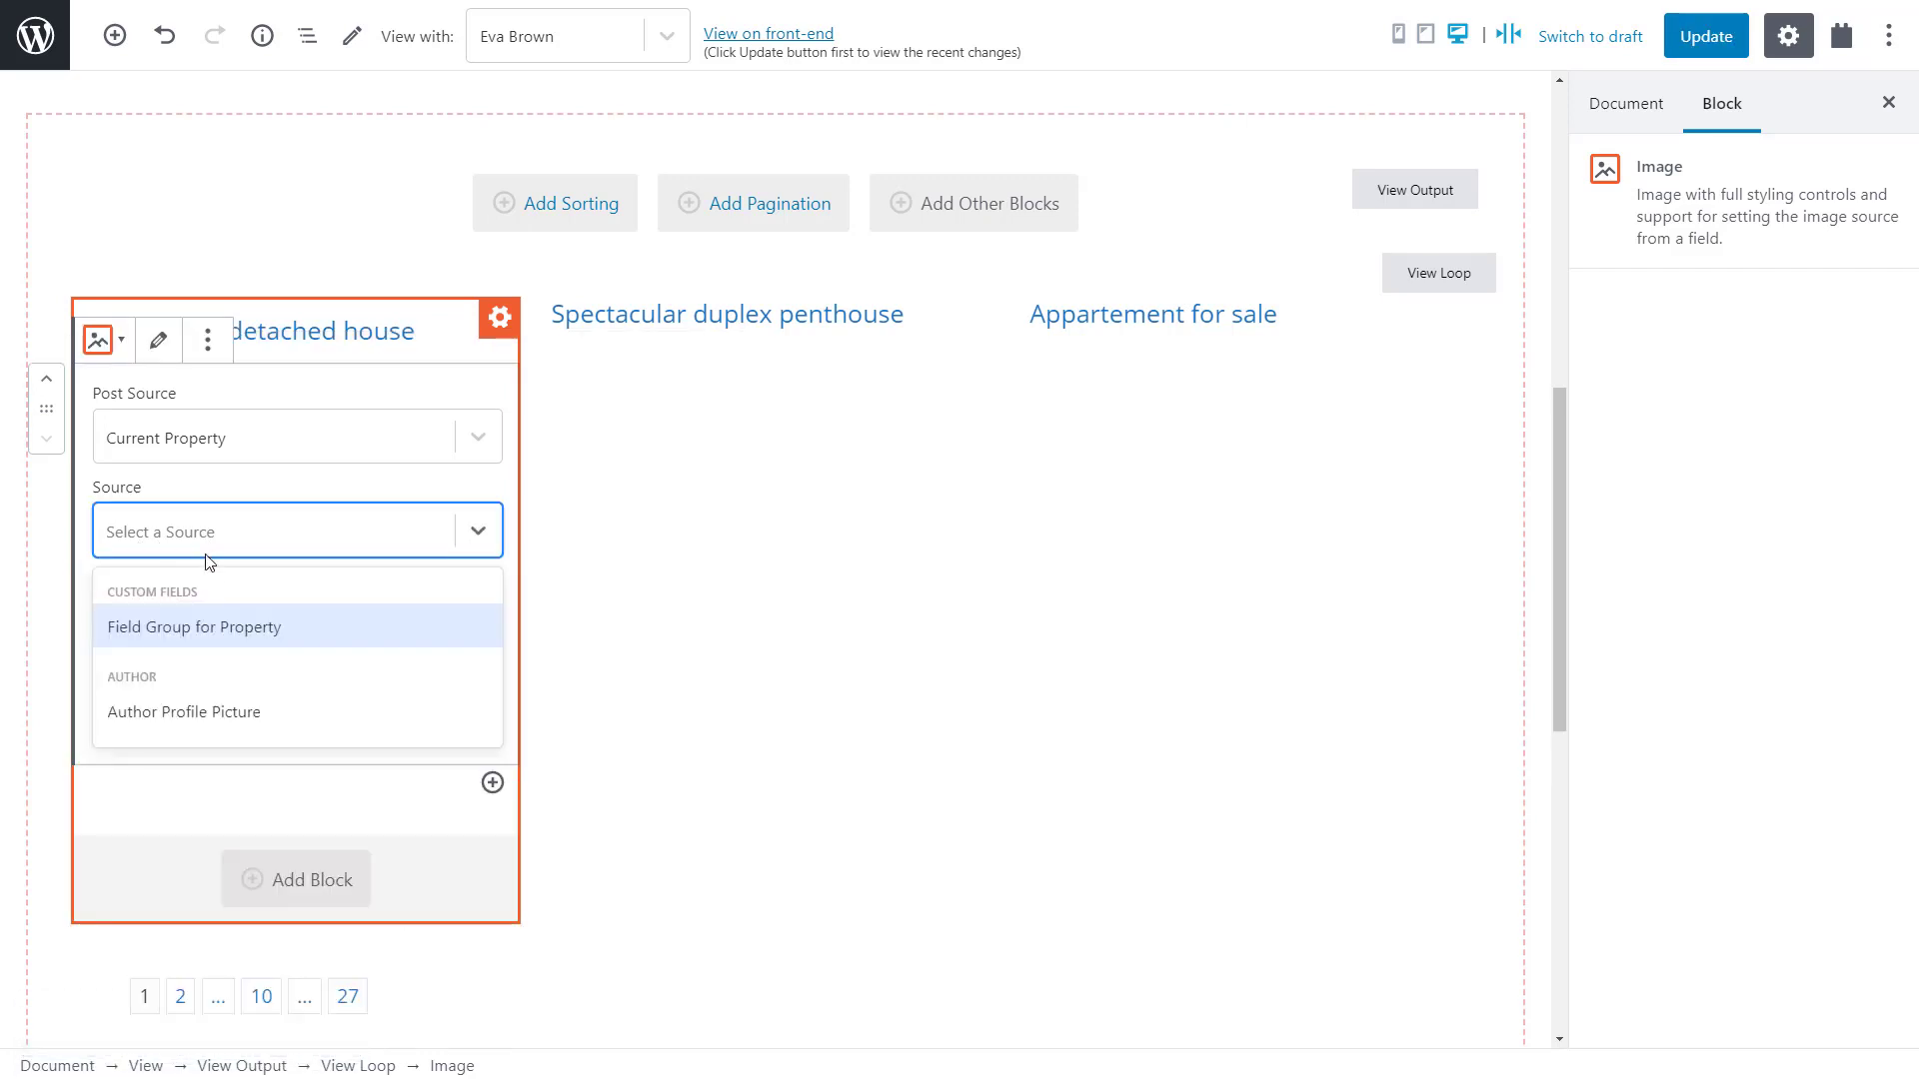
pyautogui.click(216, 637)
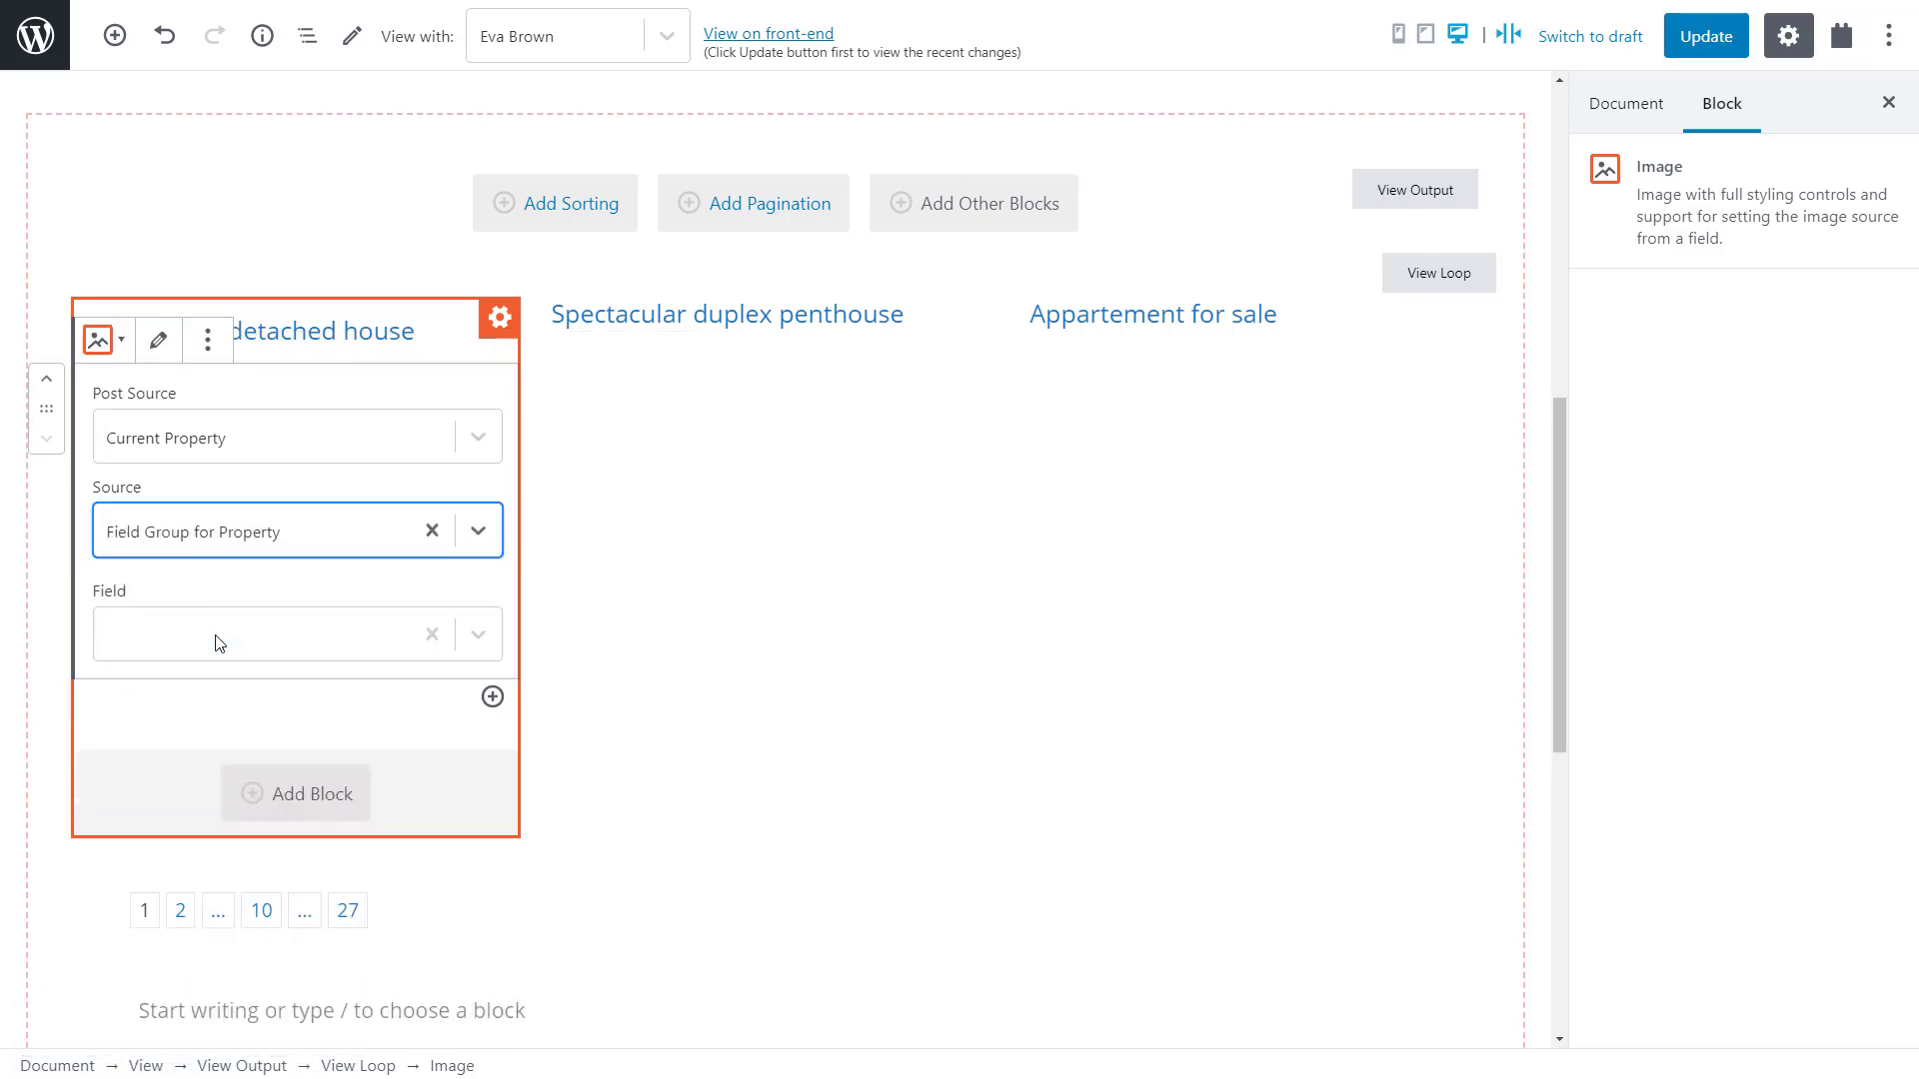
pyautogui.click(270, 650)
pyautogui.click(265, 699)
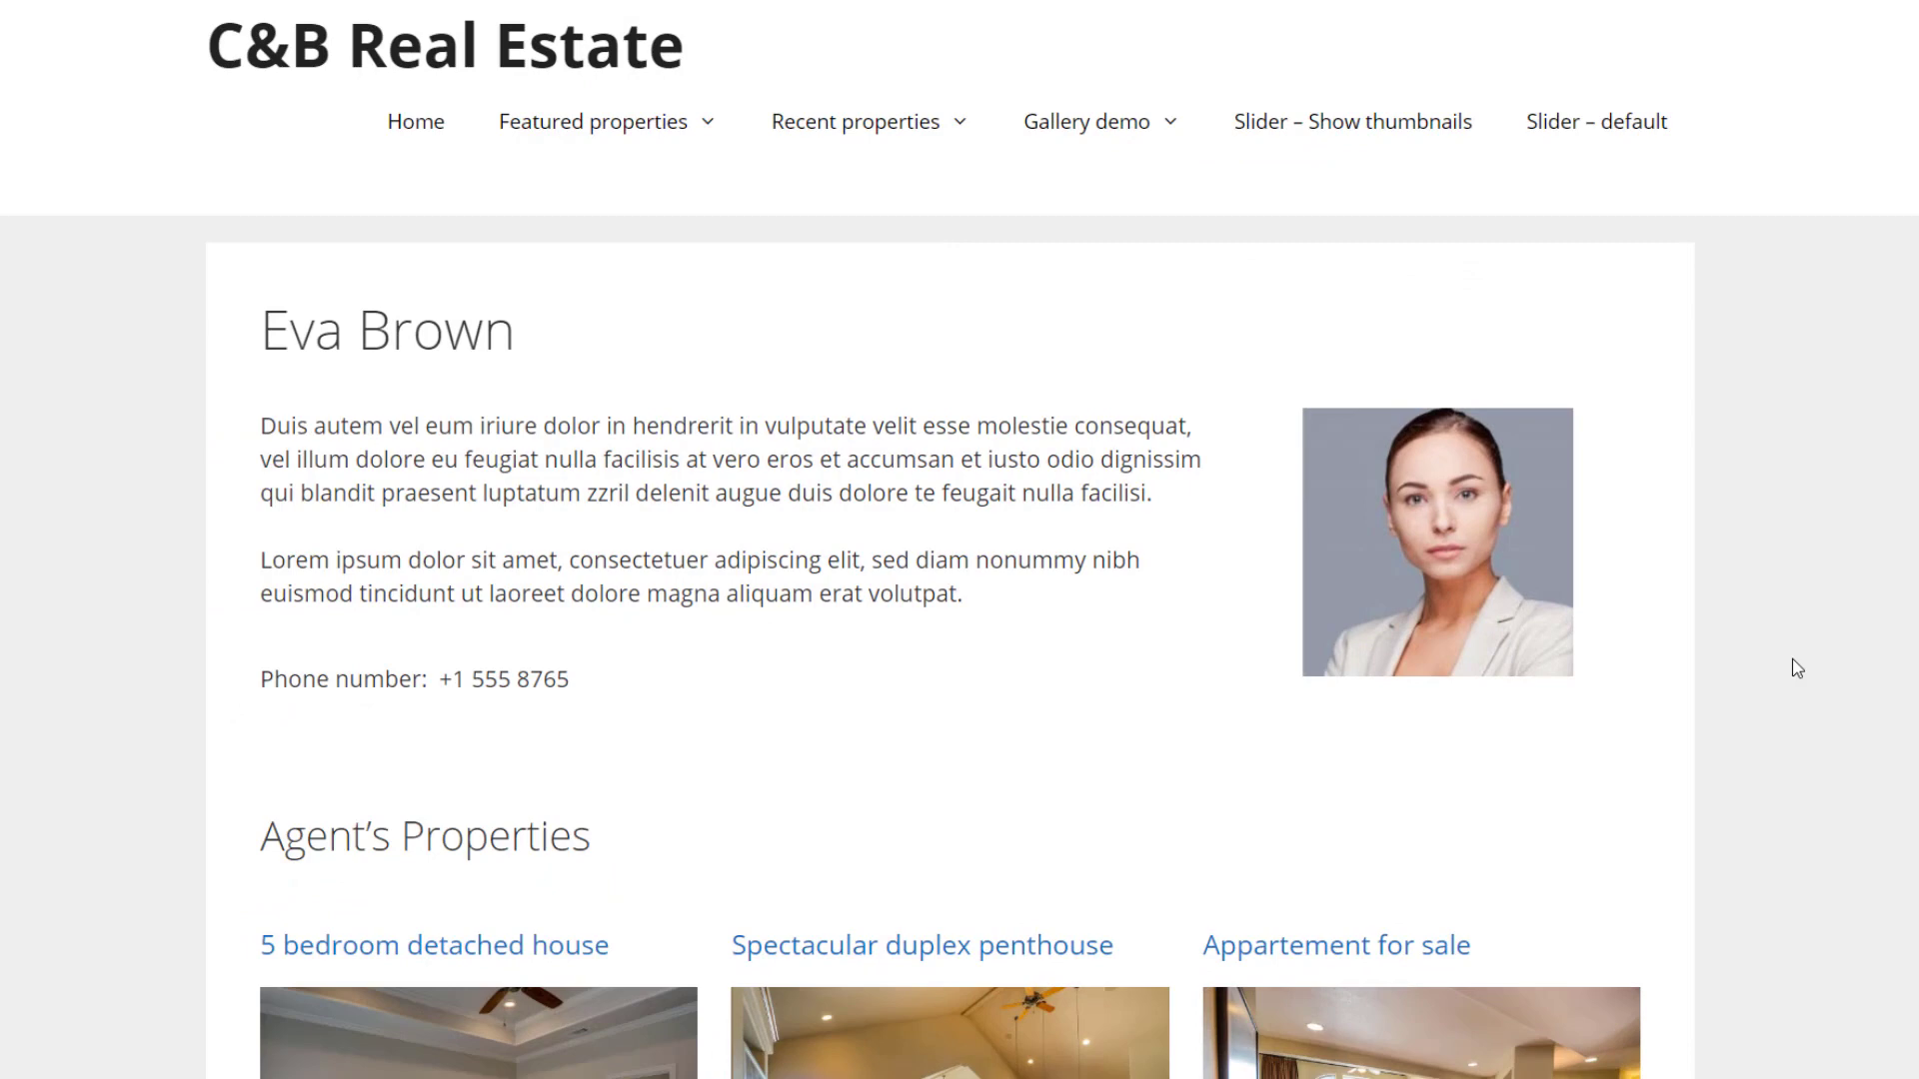
pyautogui.scroll(-5, 1795, 668)
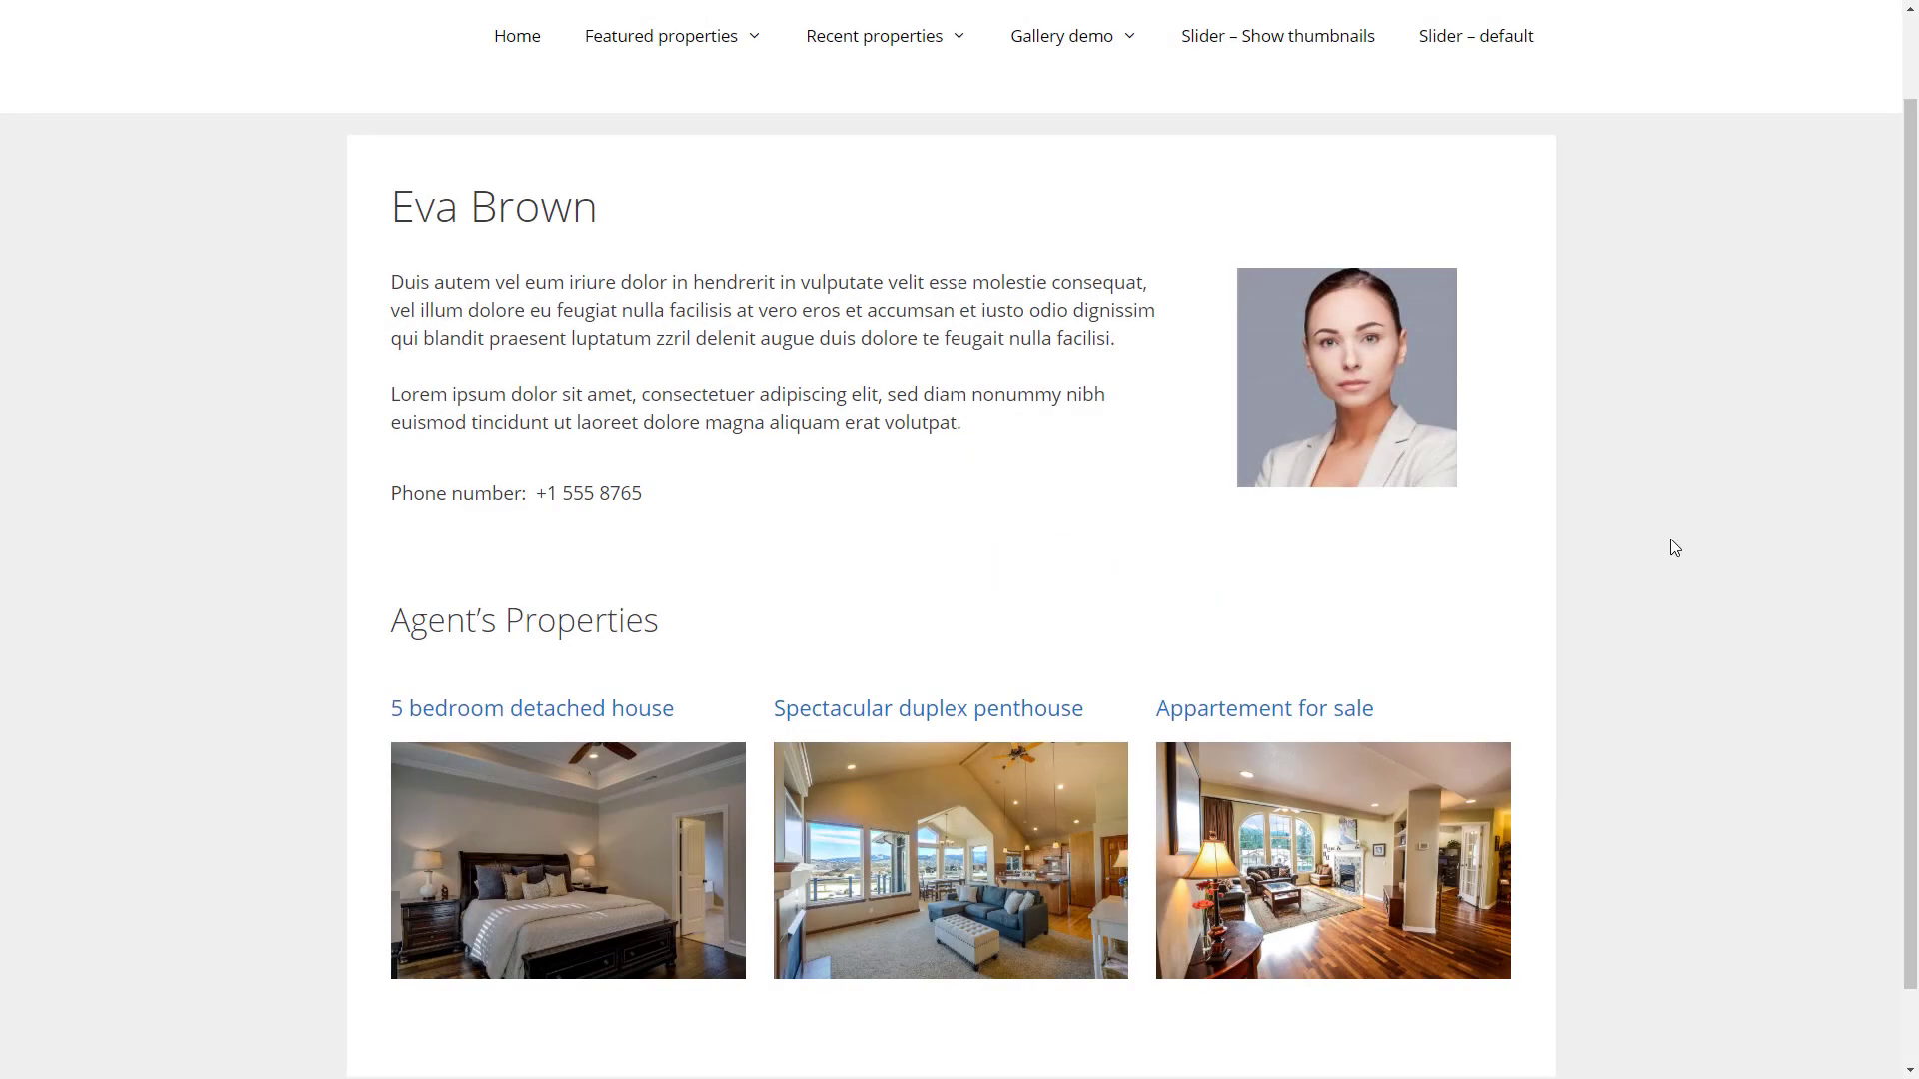
# Open the '5 bedroom detached house' property page and scroll down through its details.
pyautogui.click(633, 714)
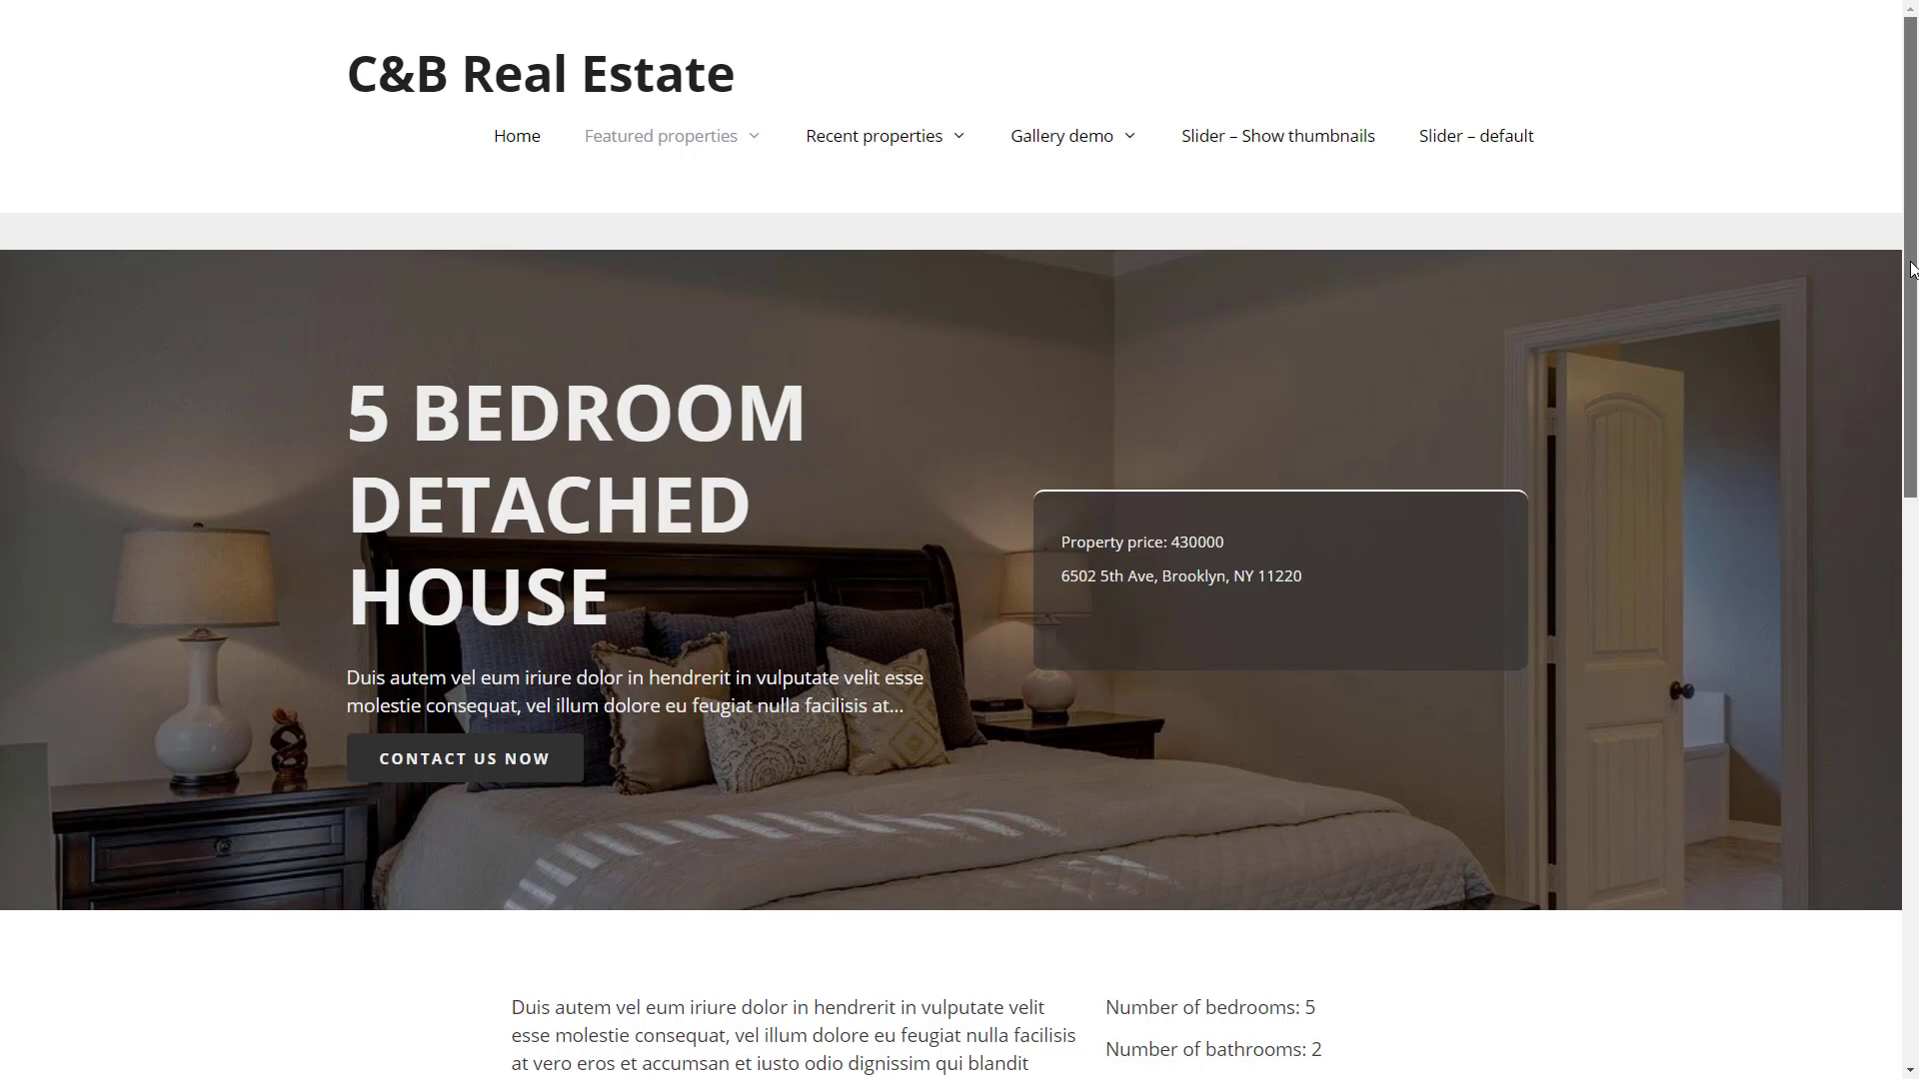
pyautogui.moveTo(1910, 268); pyautogui.dragTo(1896, 228)
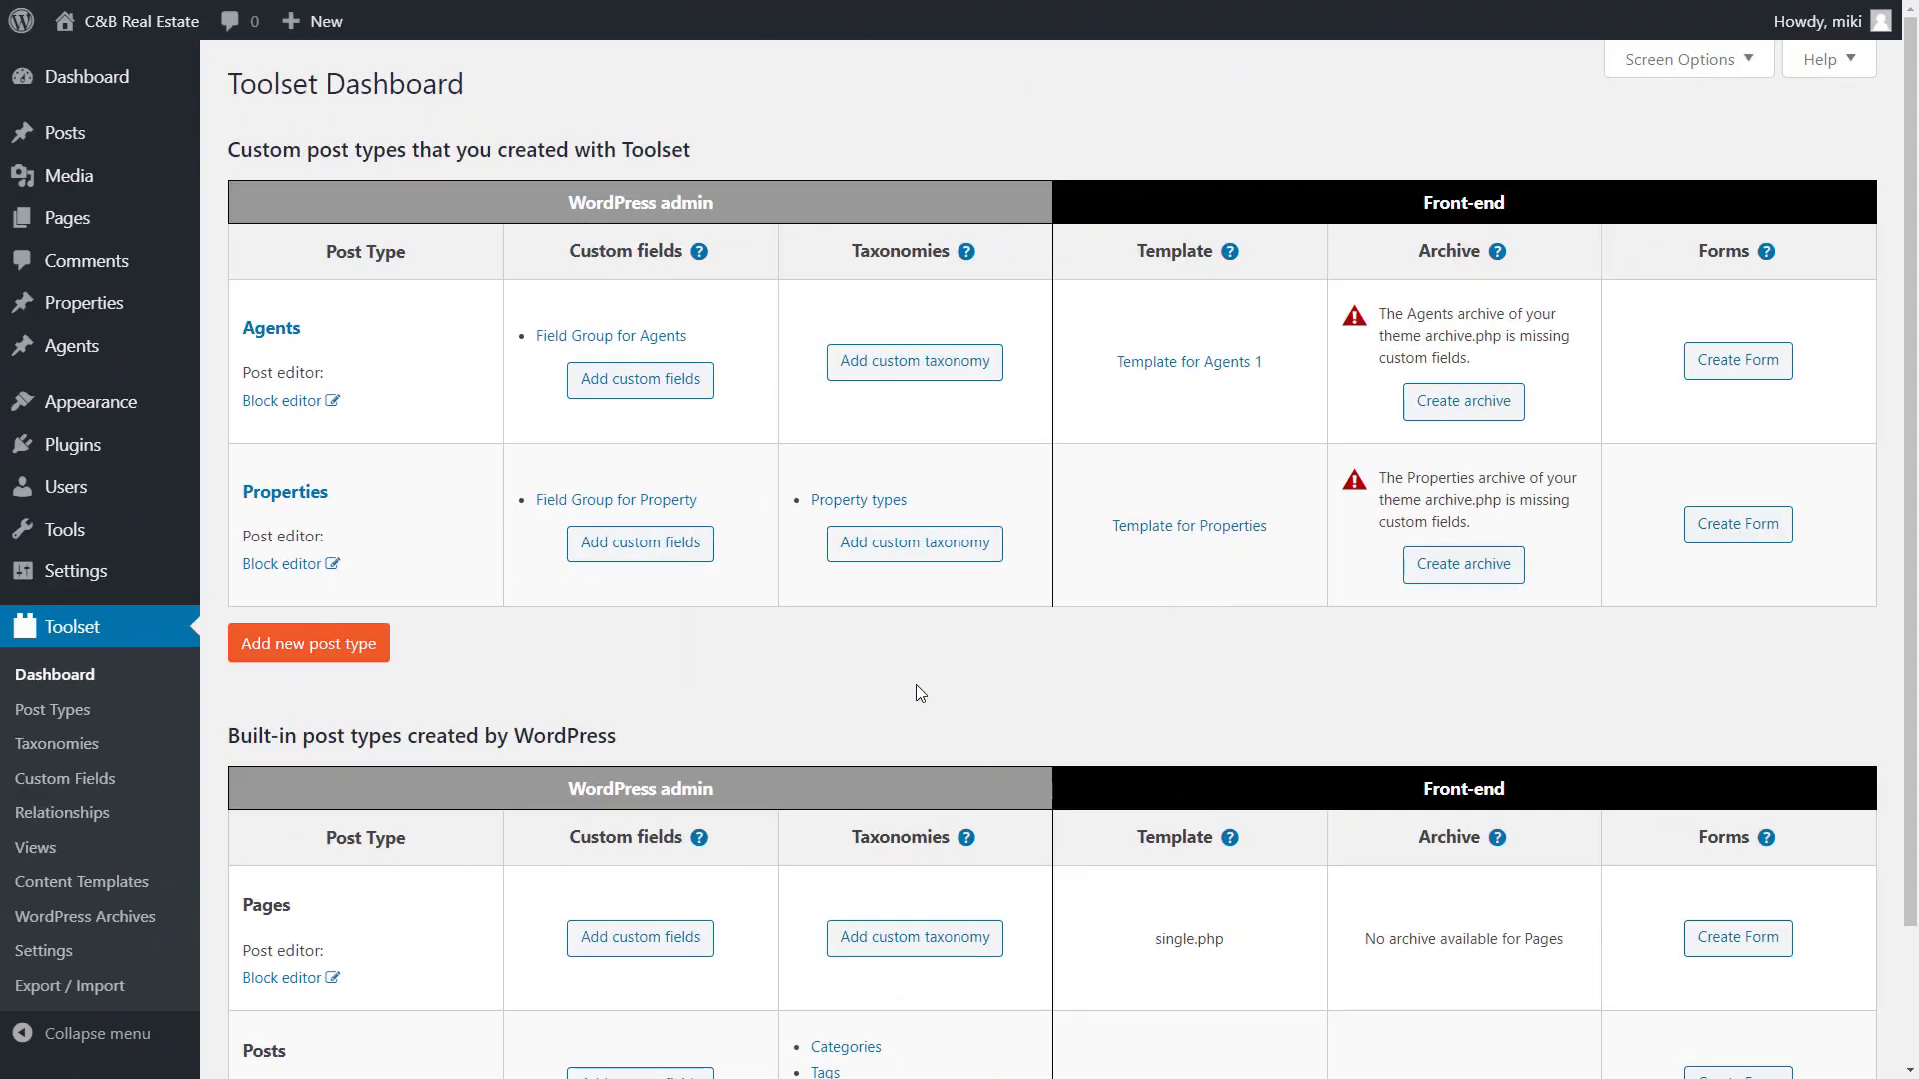
# Open the Template for Properties and insert a Toolset Grid block inside the price and address card.
pyautogui.click(1204, 531)
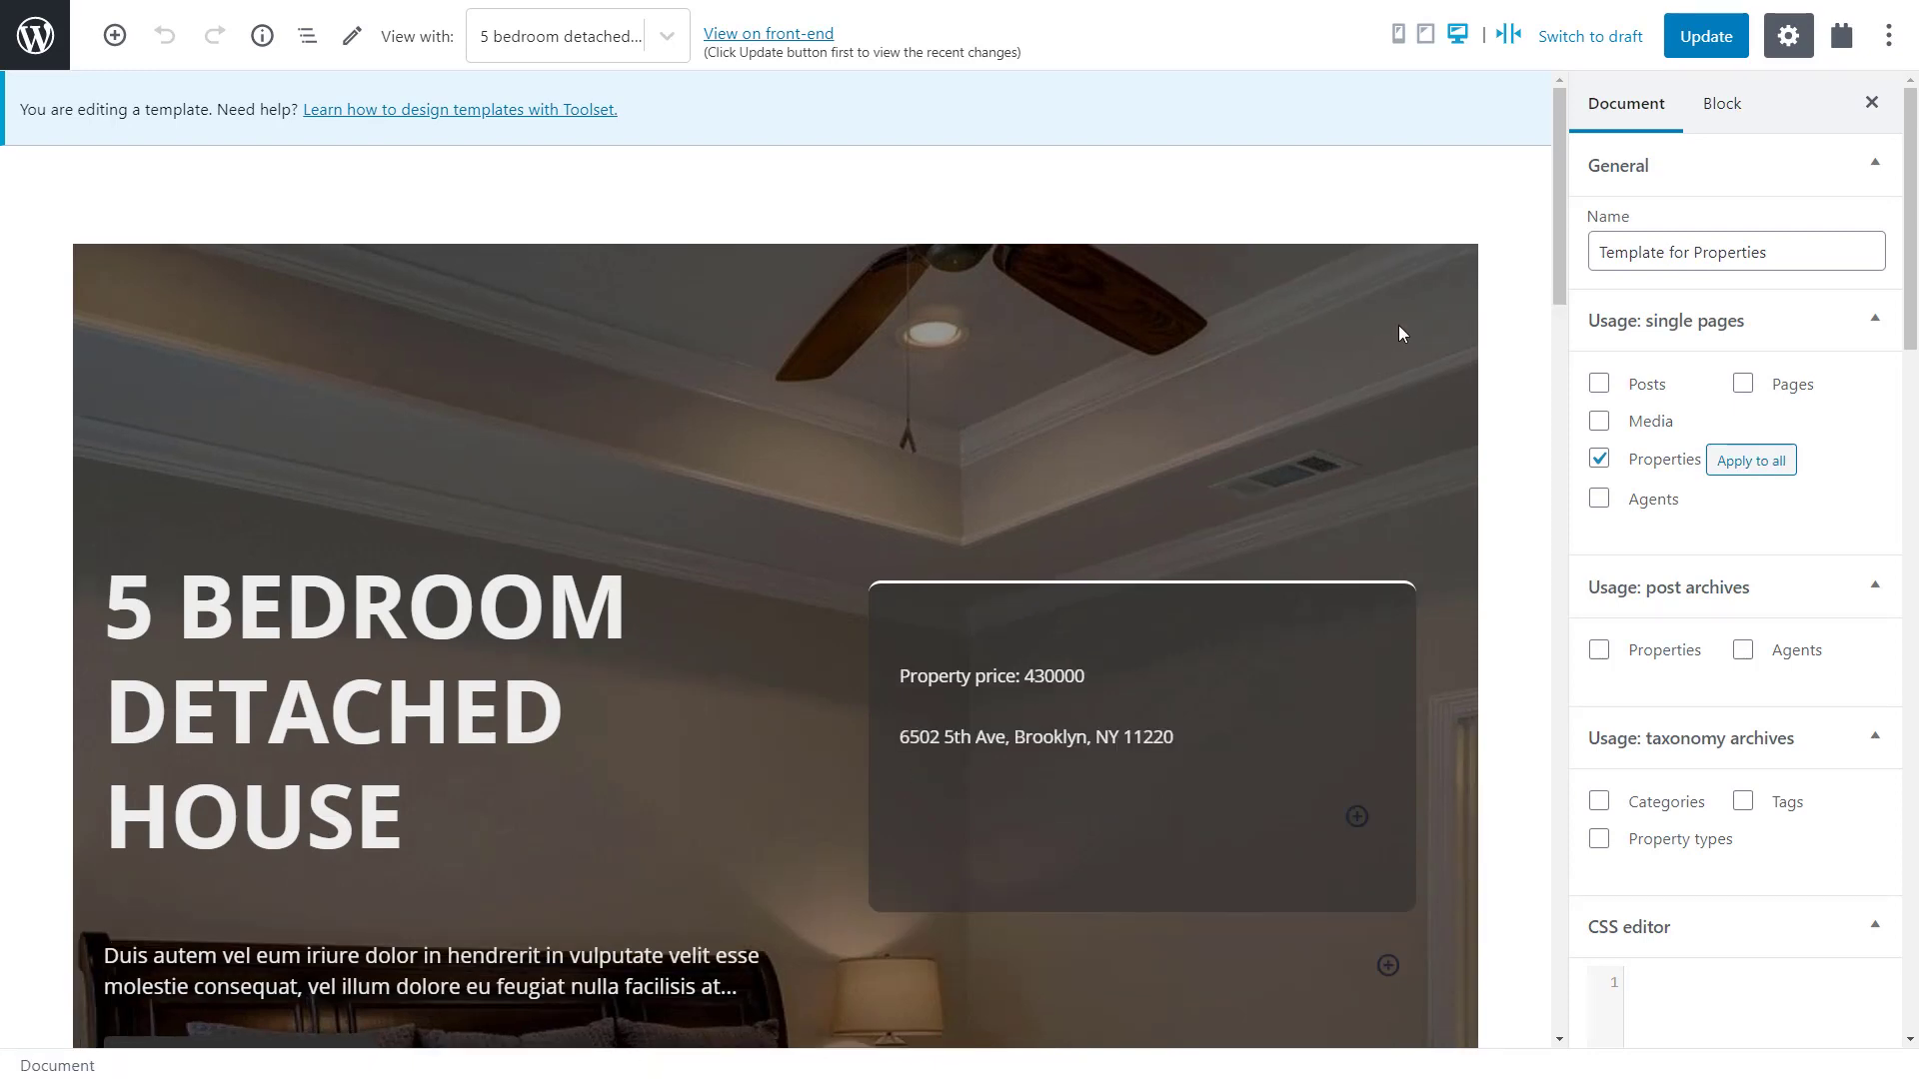
pyautogui.moveTo(1557, 238); pyautogui.dragTo(1561, 321)
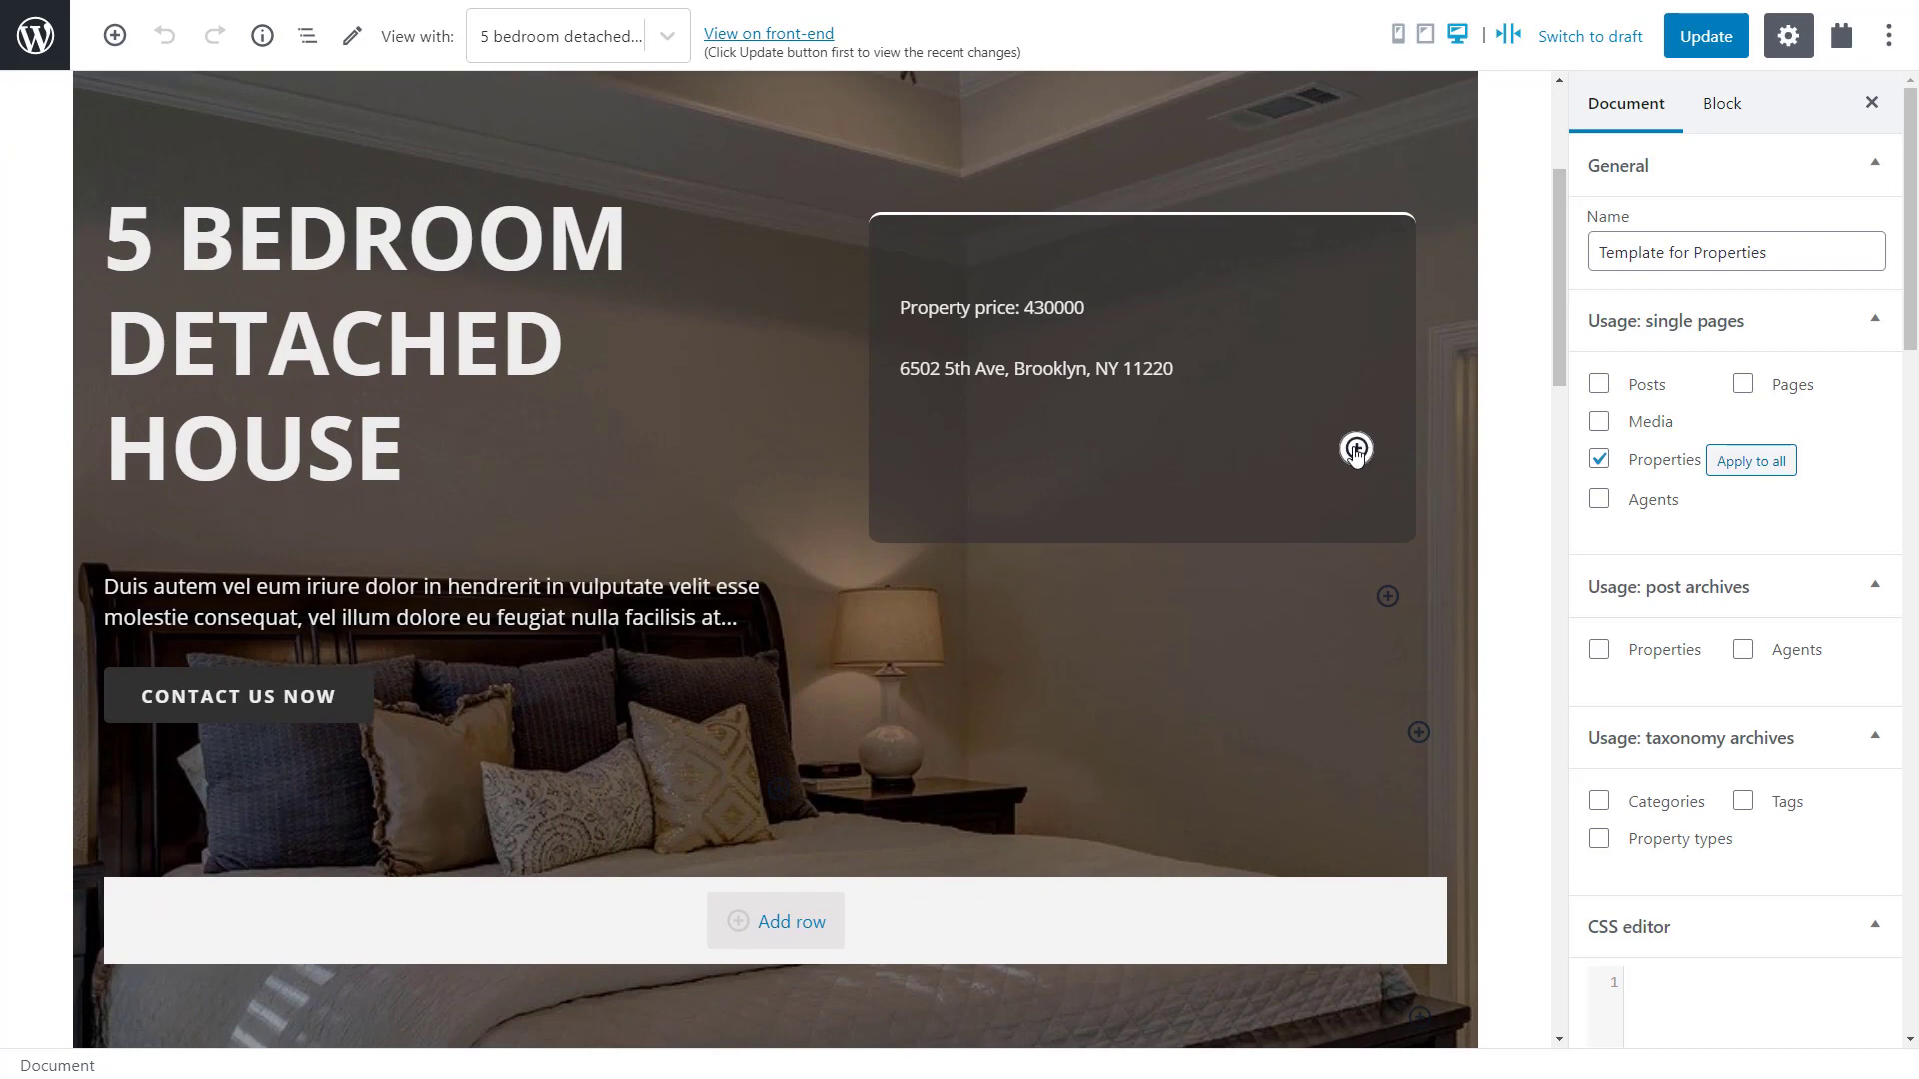
pyautogui.click(1356, 449)
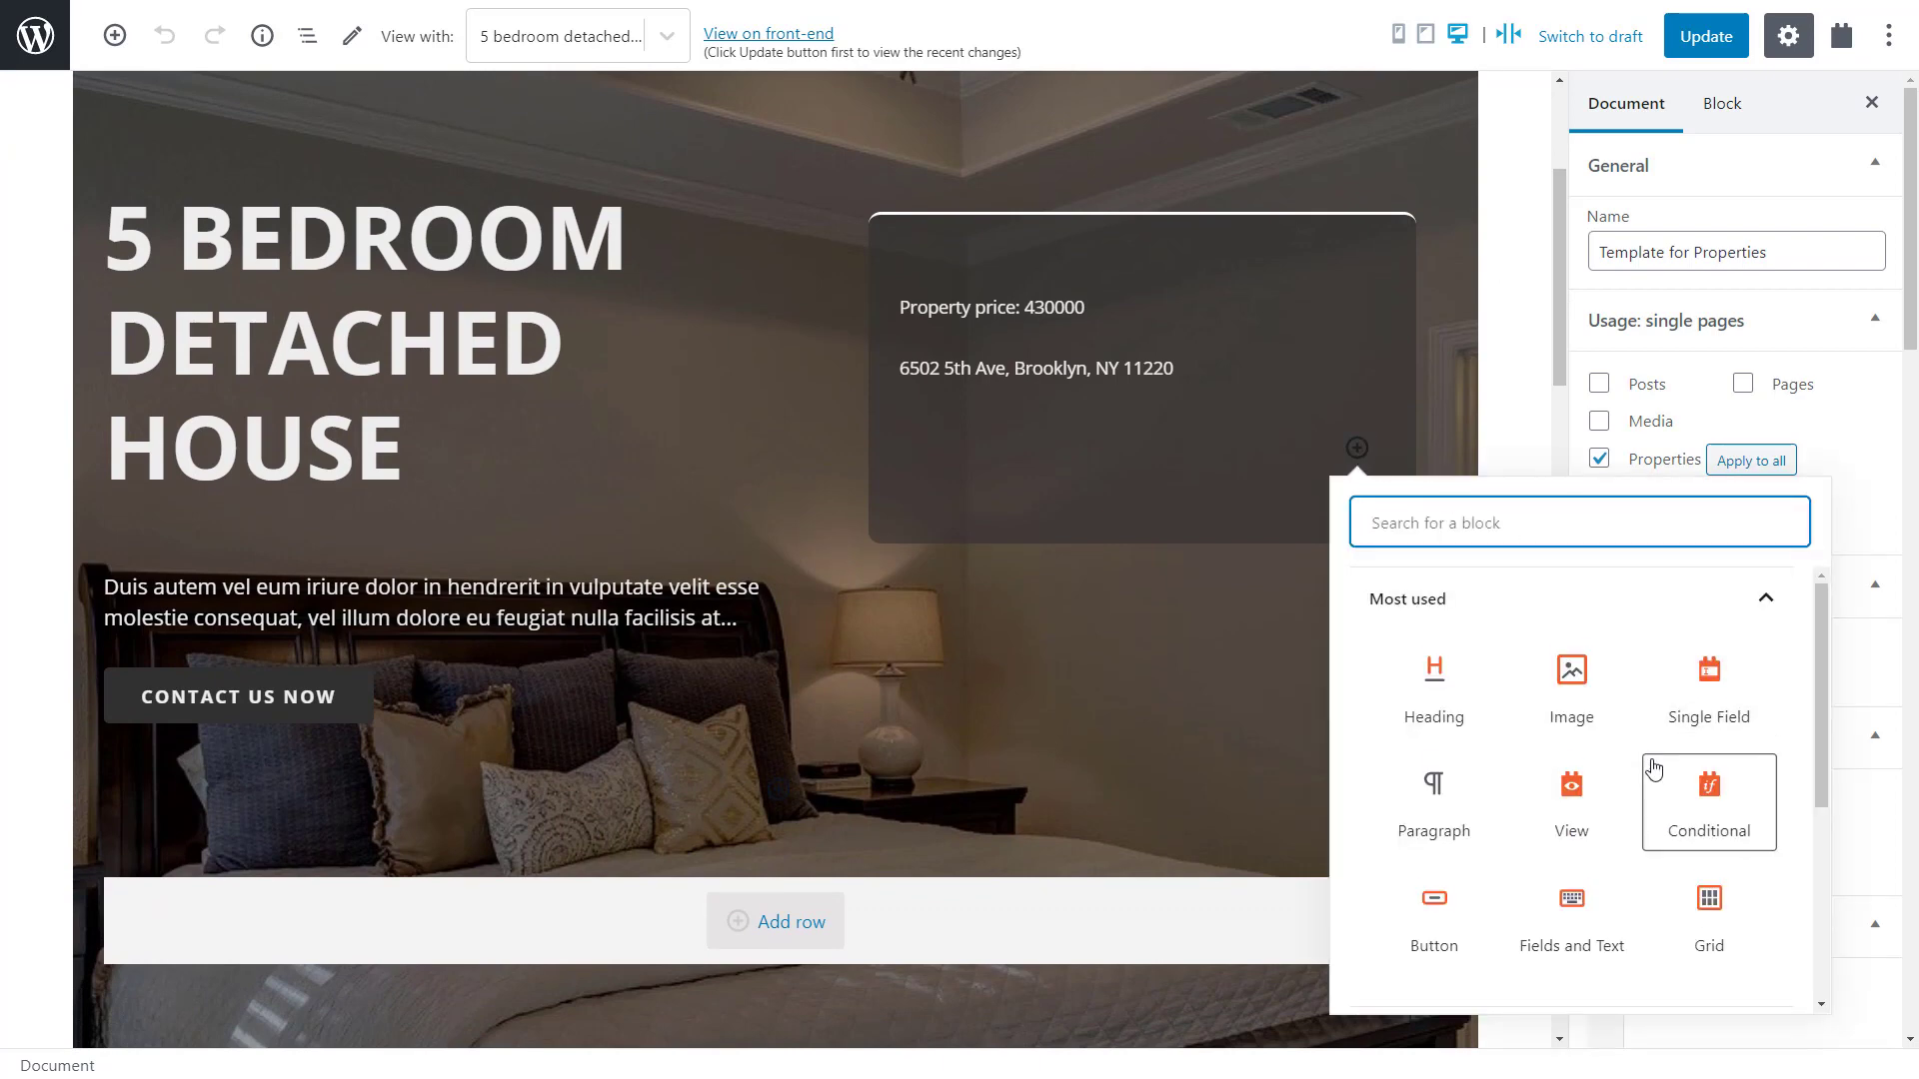
pyautogui.scroll(-4, 1639, 800)
pyautogui.click(1609, 948)
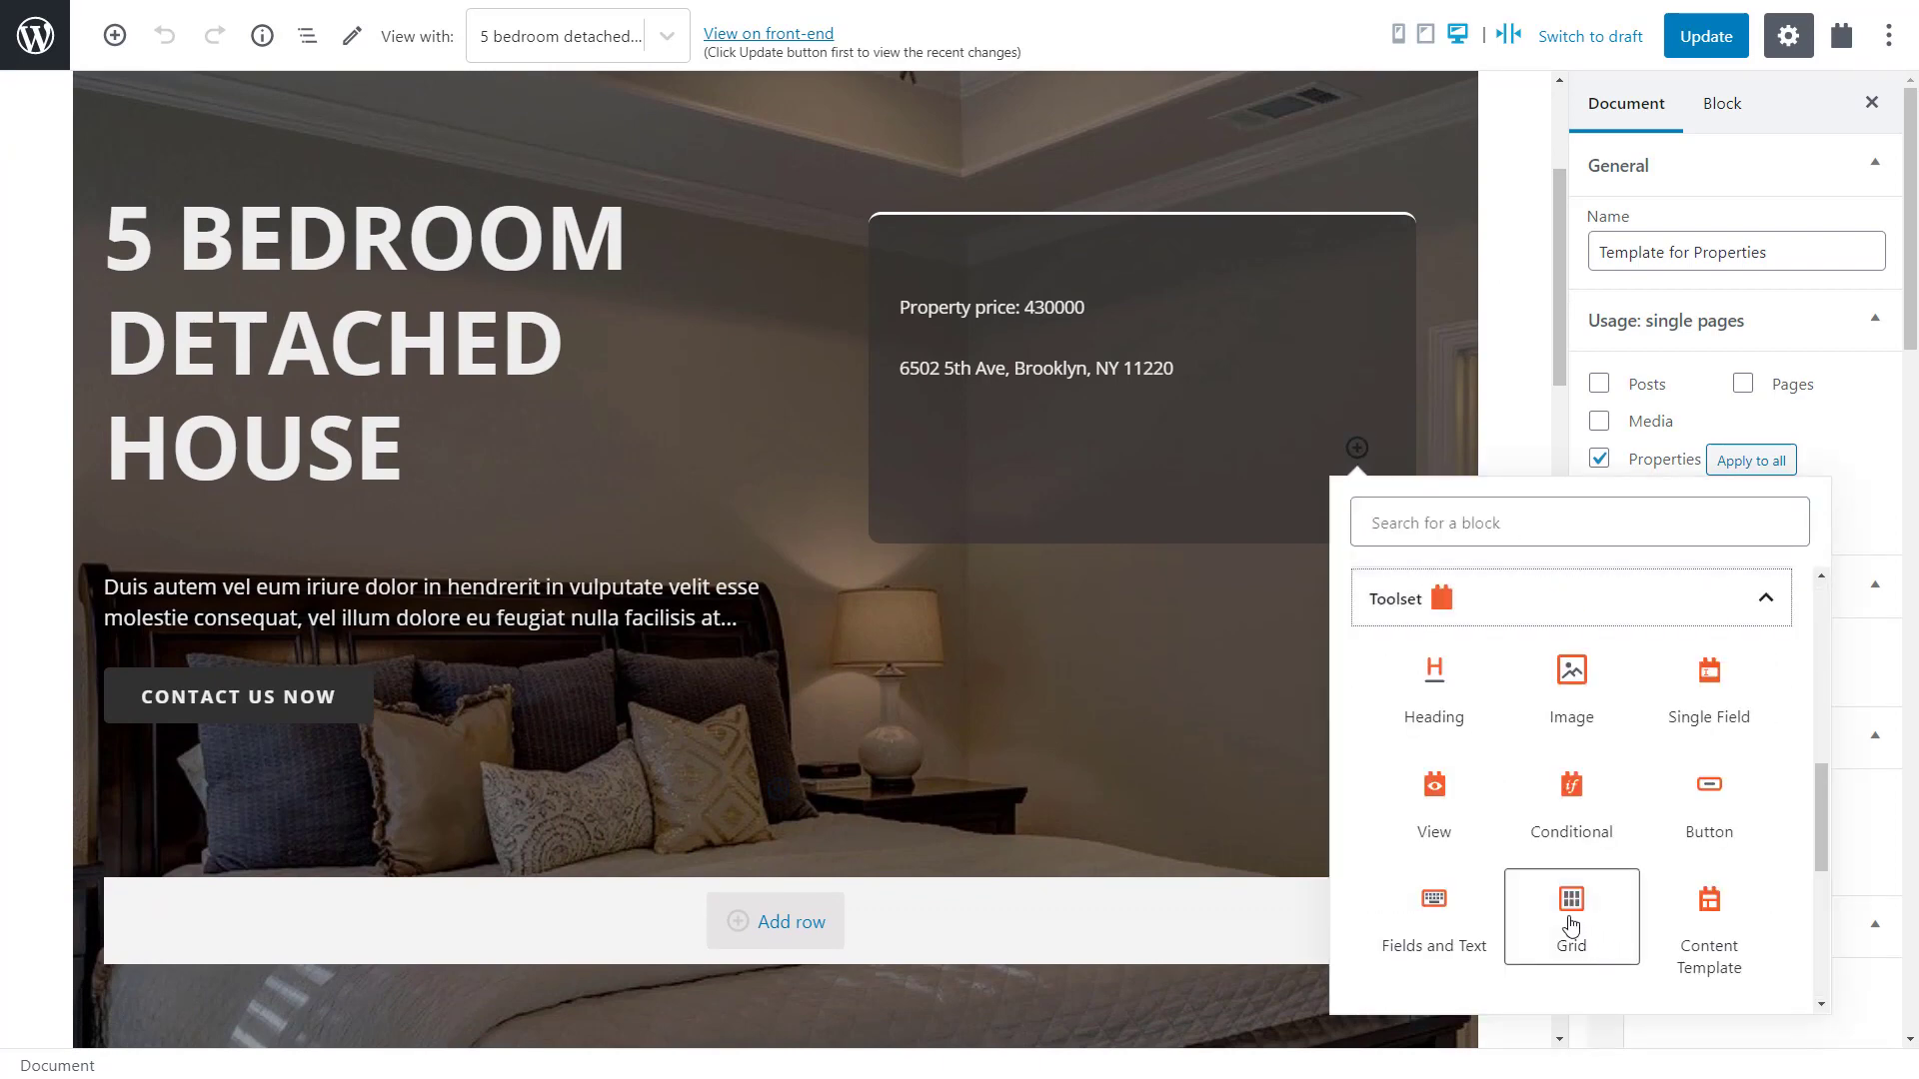
pyautogui.click(1571, 927)
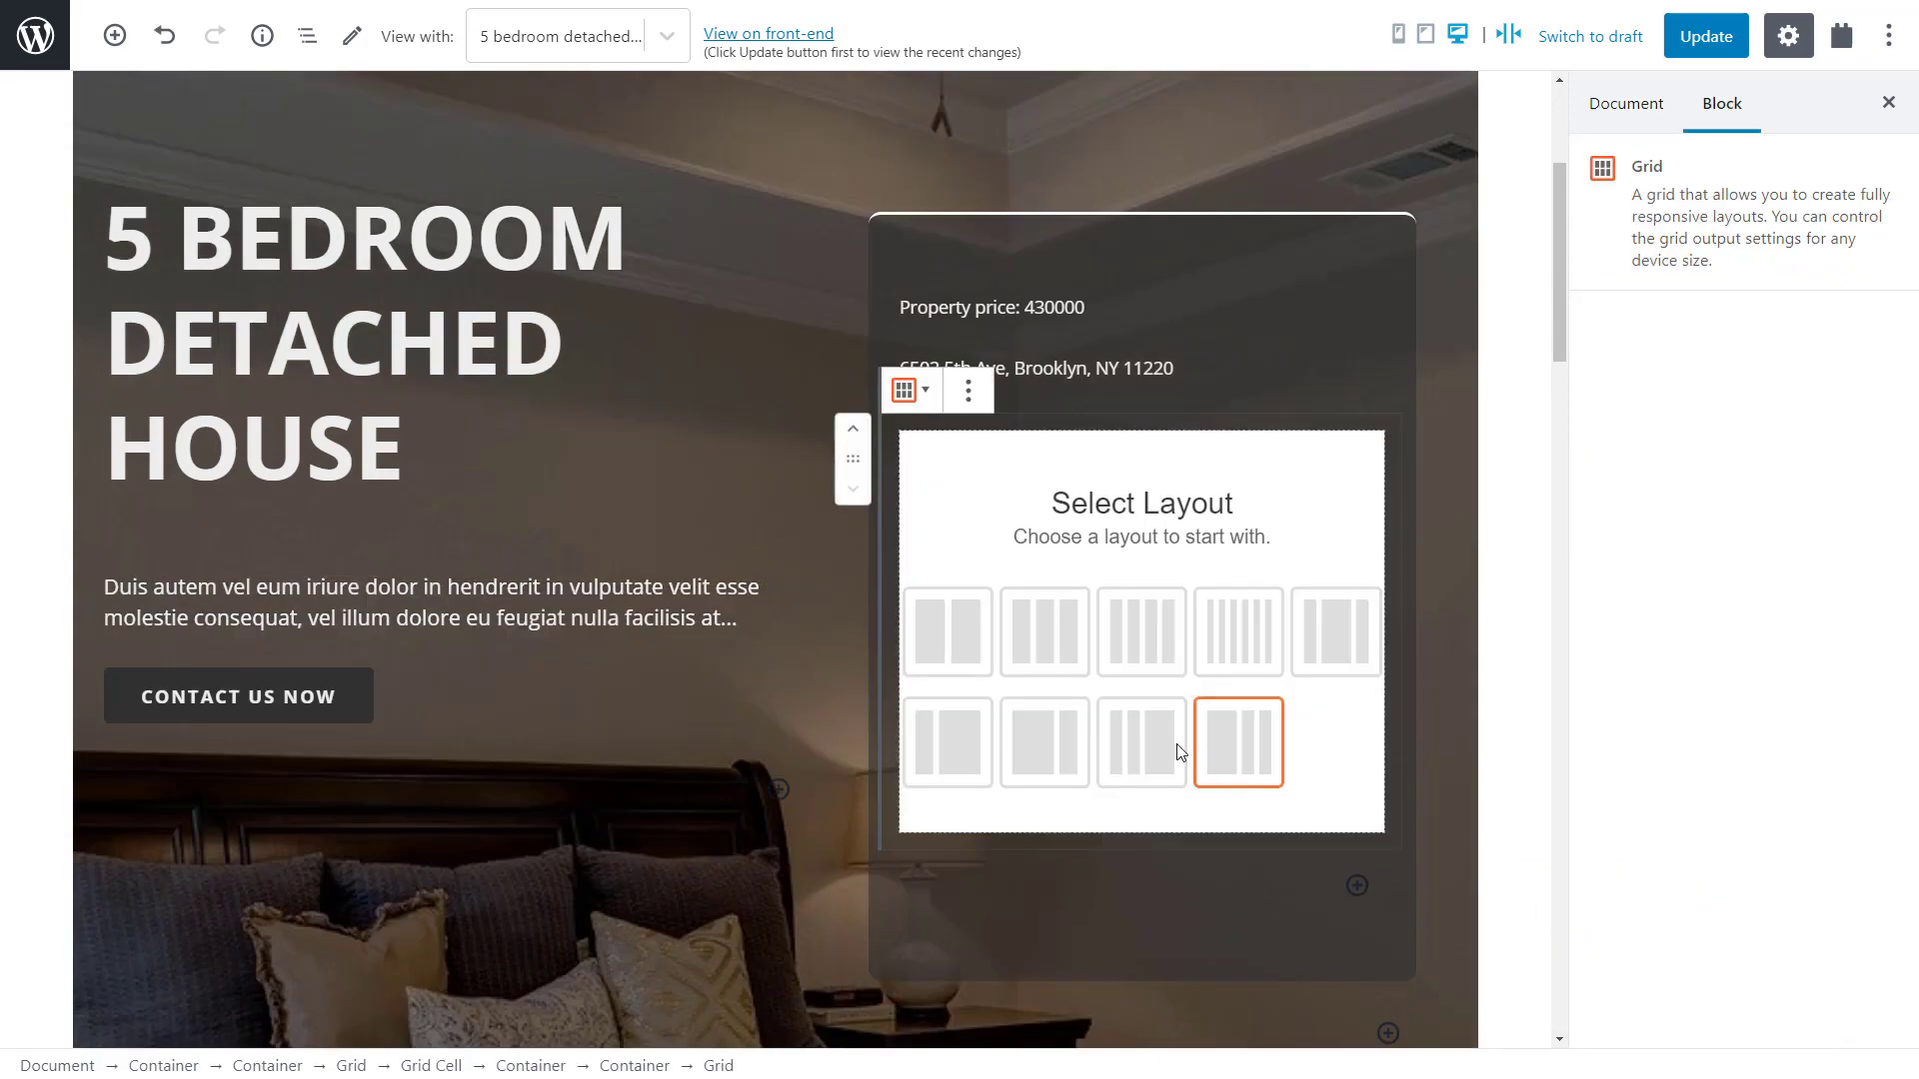
# Choose the two-column grid layout and insert a Toolset Image in the left cell.
pyautogui.click(948, 639)
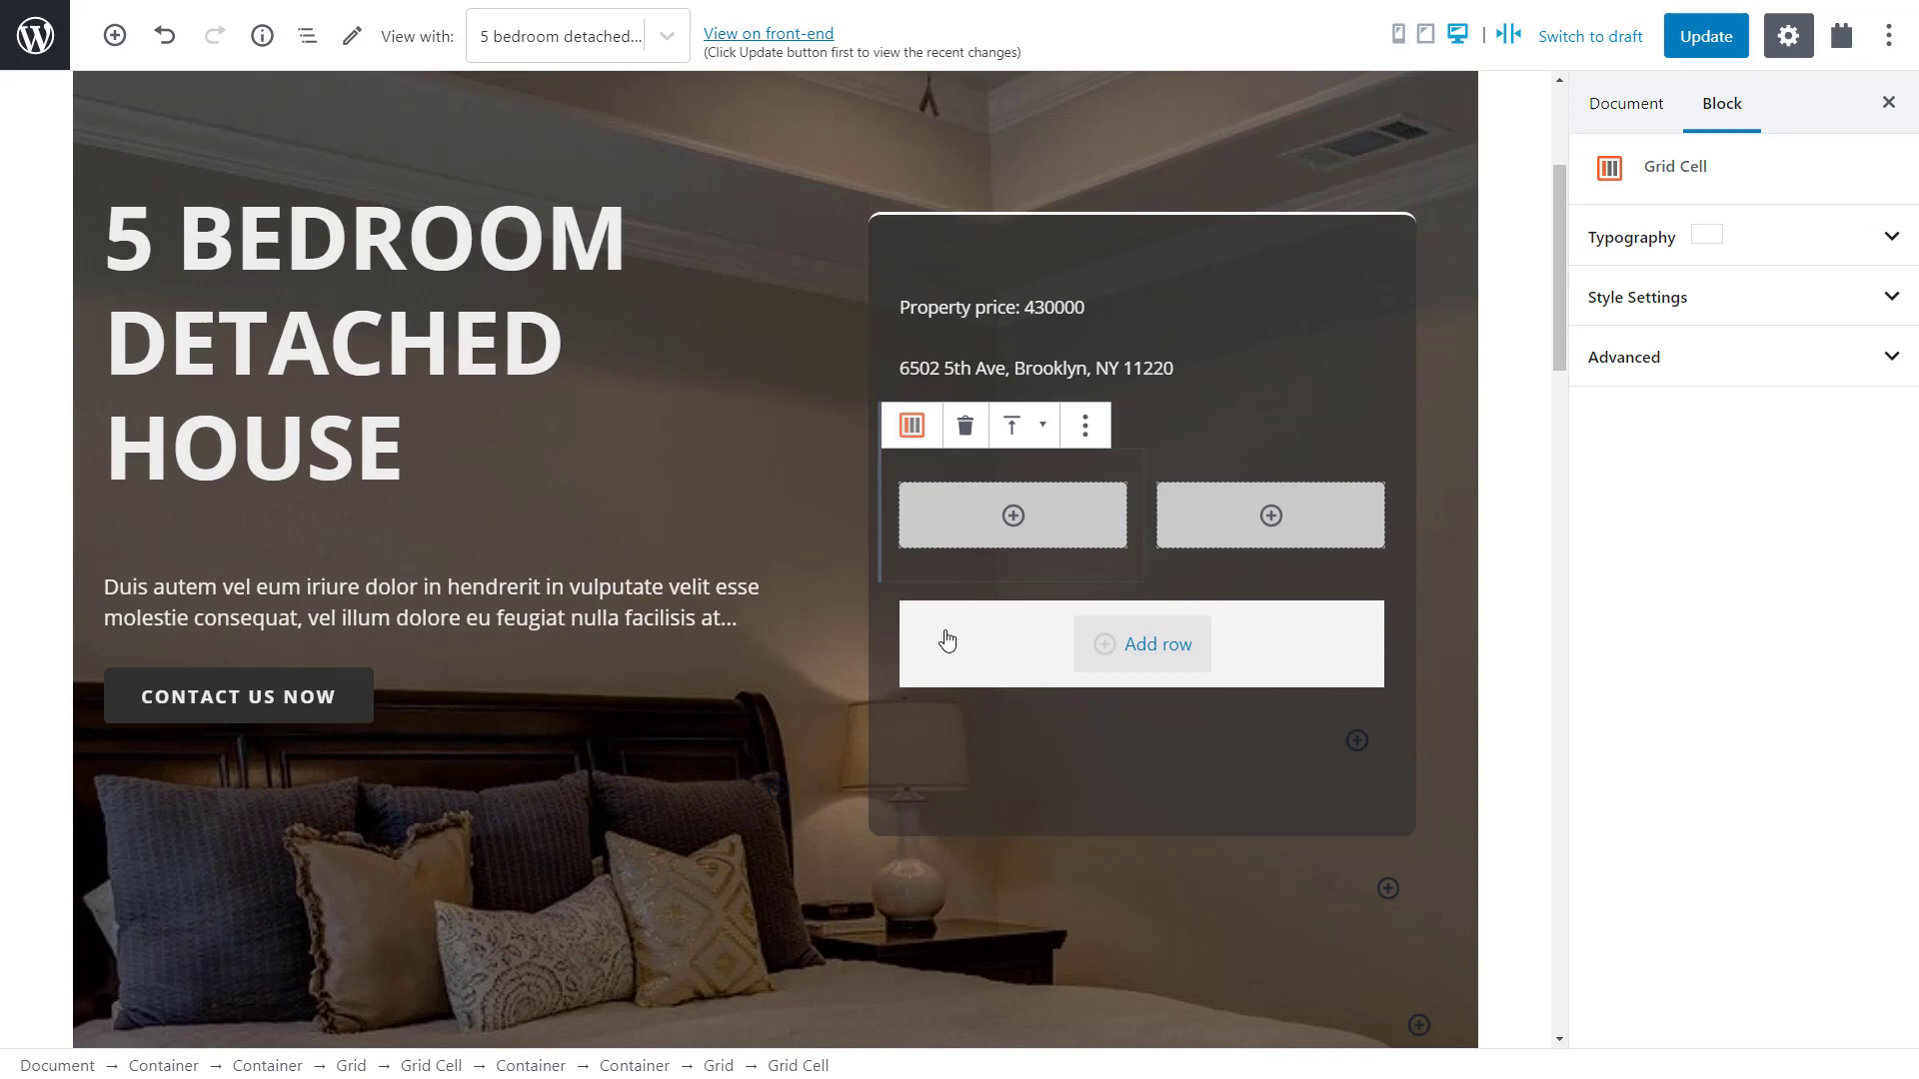
pyautogui.click(1012, 516)
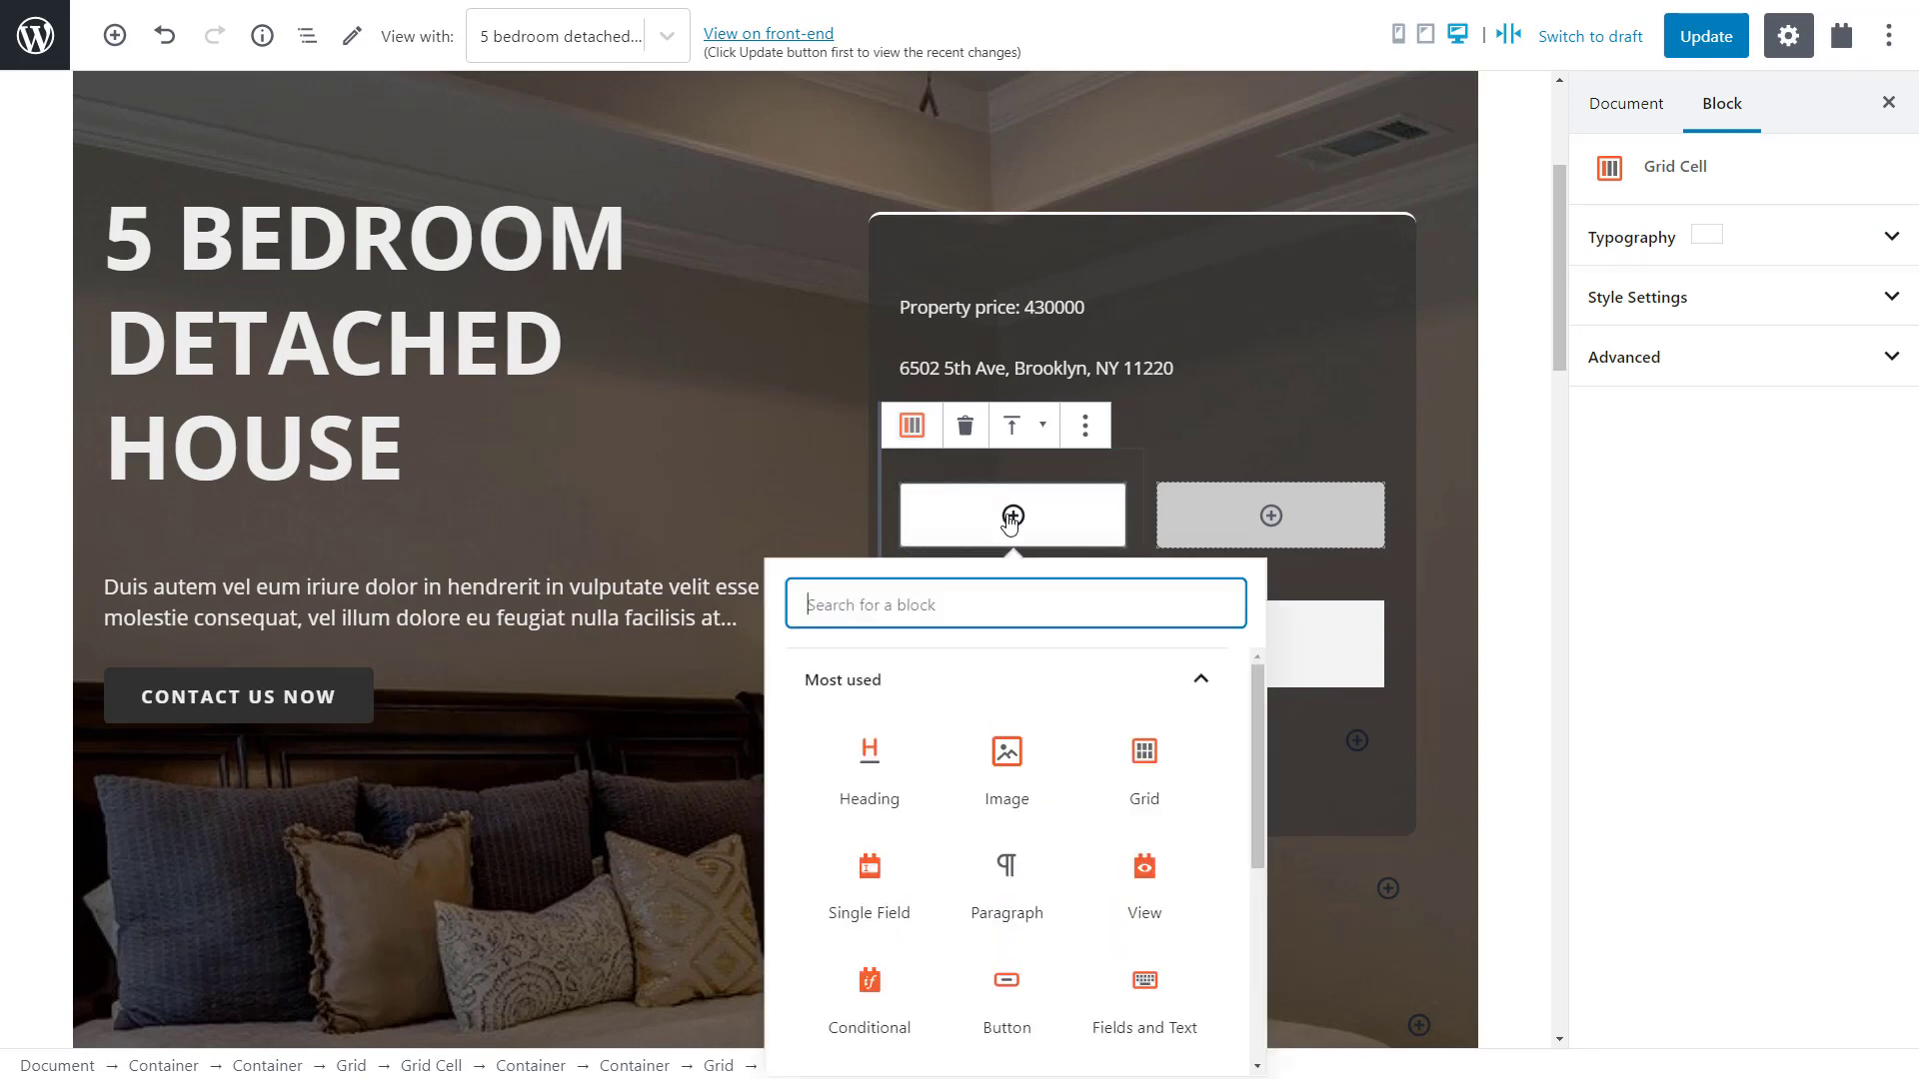
pyautogui.scroll(-5, 1015, 784)
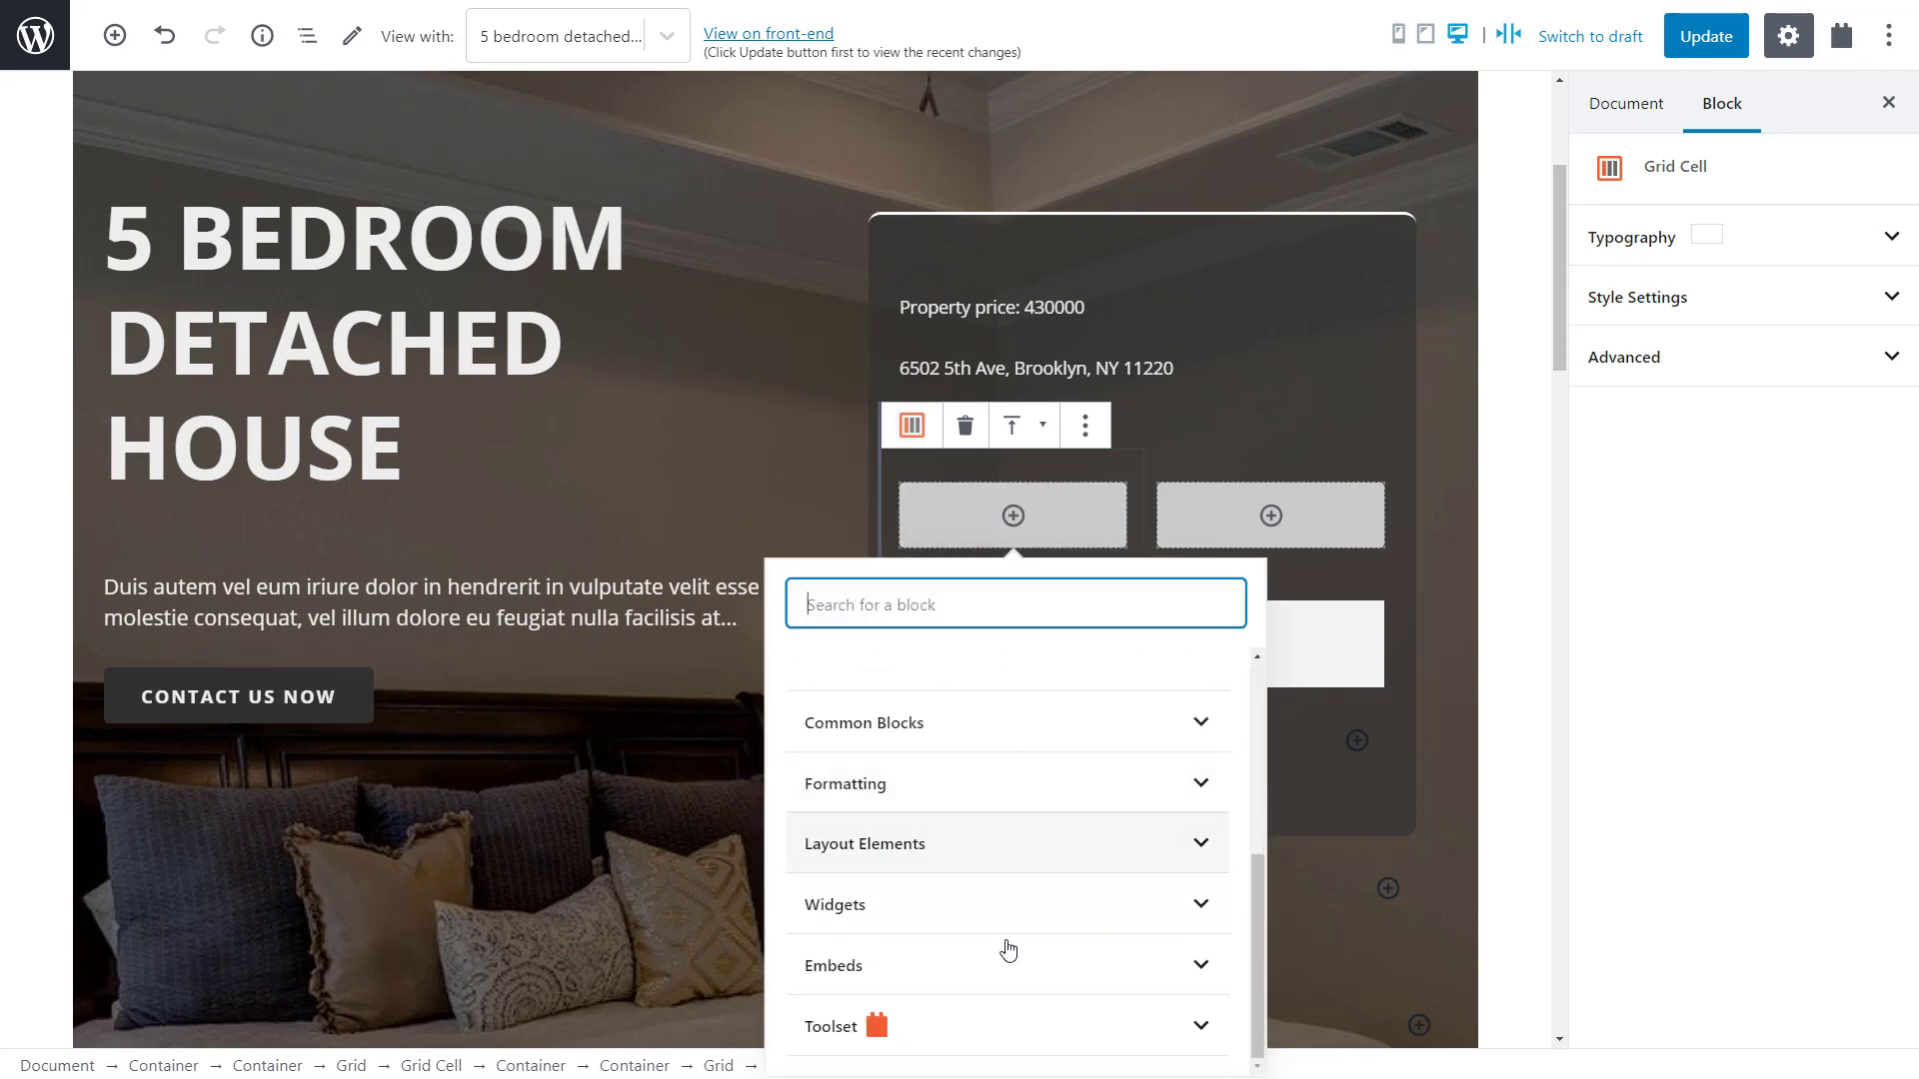
pyautogui.click(1007, 1023)
pyautogui.click(1007, 760)
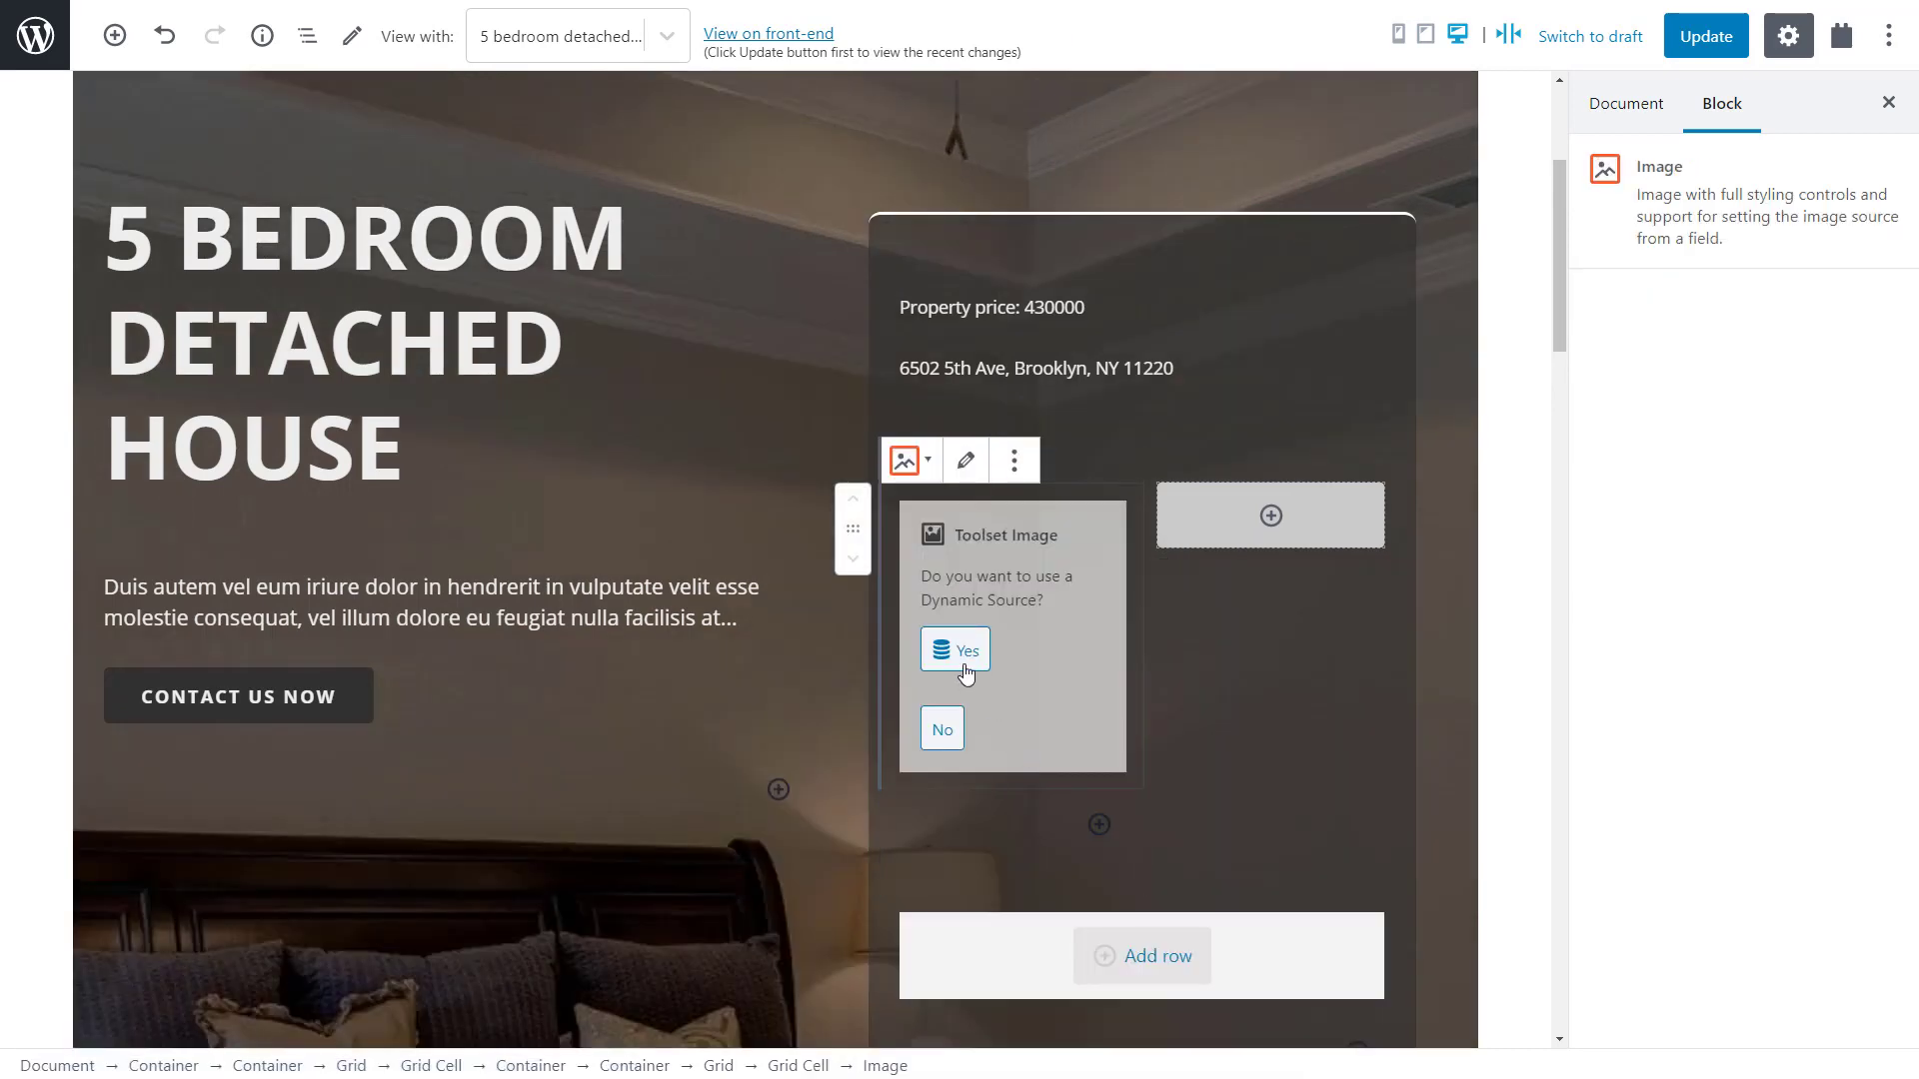
# Set the image's dynamic source to Parent: Agent, Field Group for Agents, Agent photo.
pyautogui.click(965, 668)
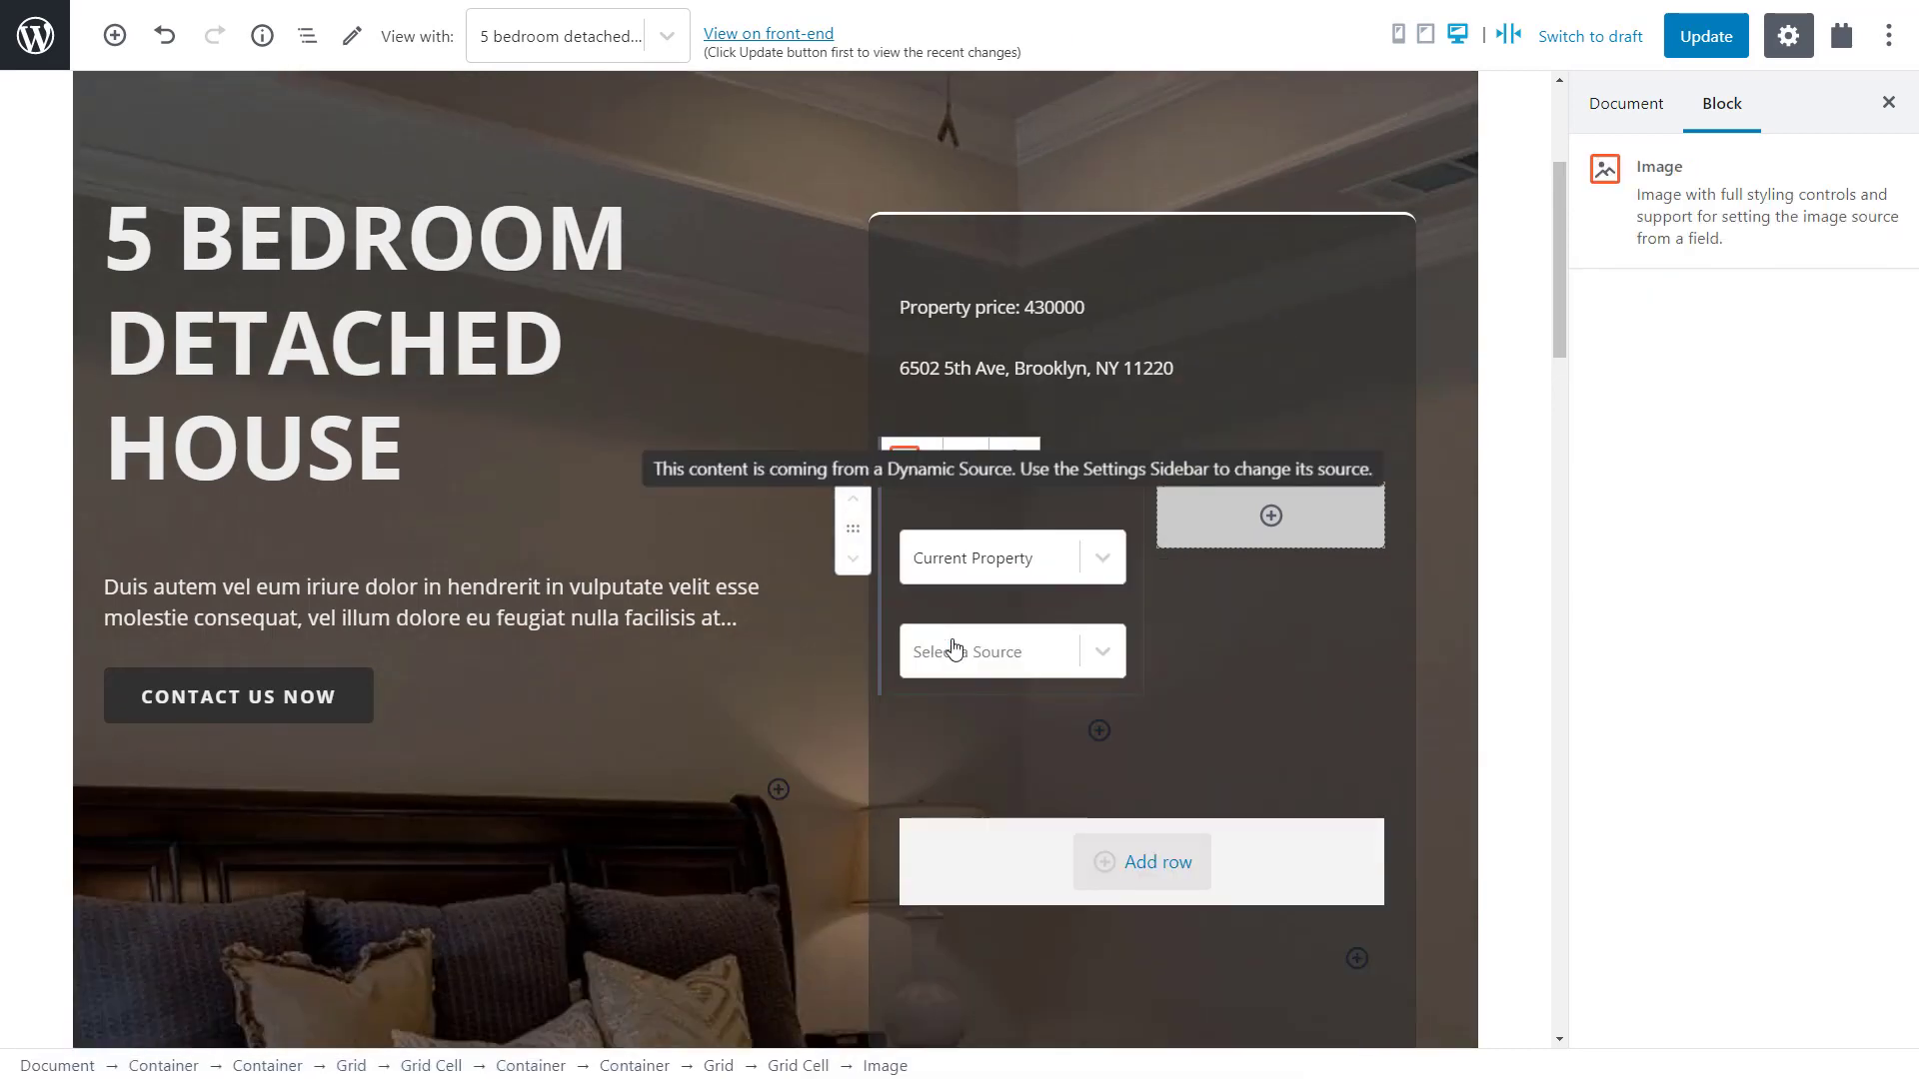
pyautogui.click(995, 569)
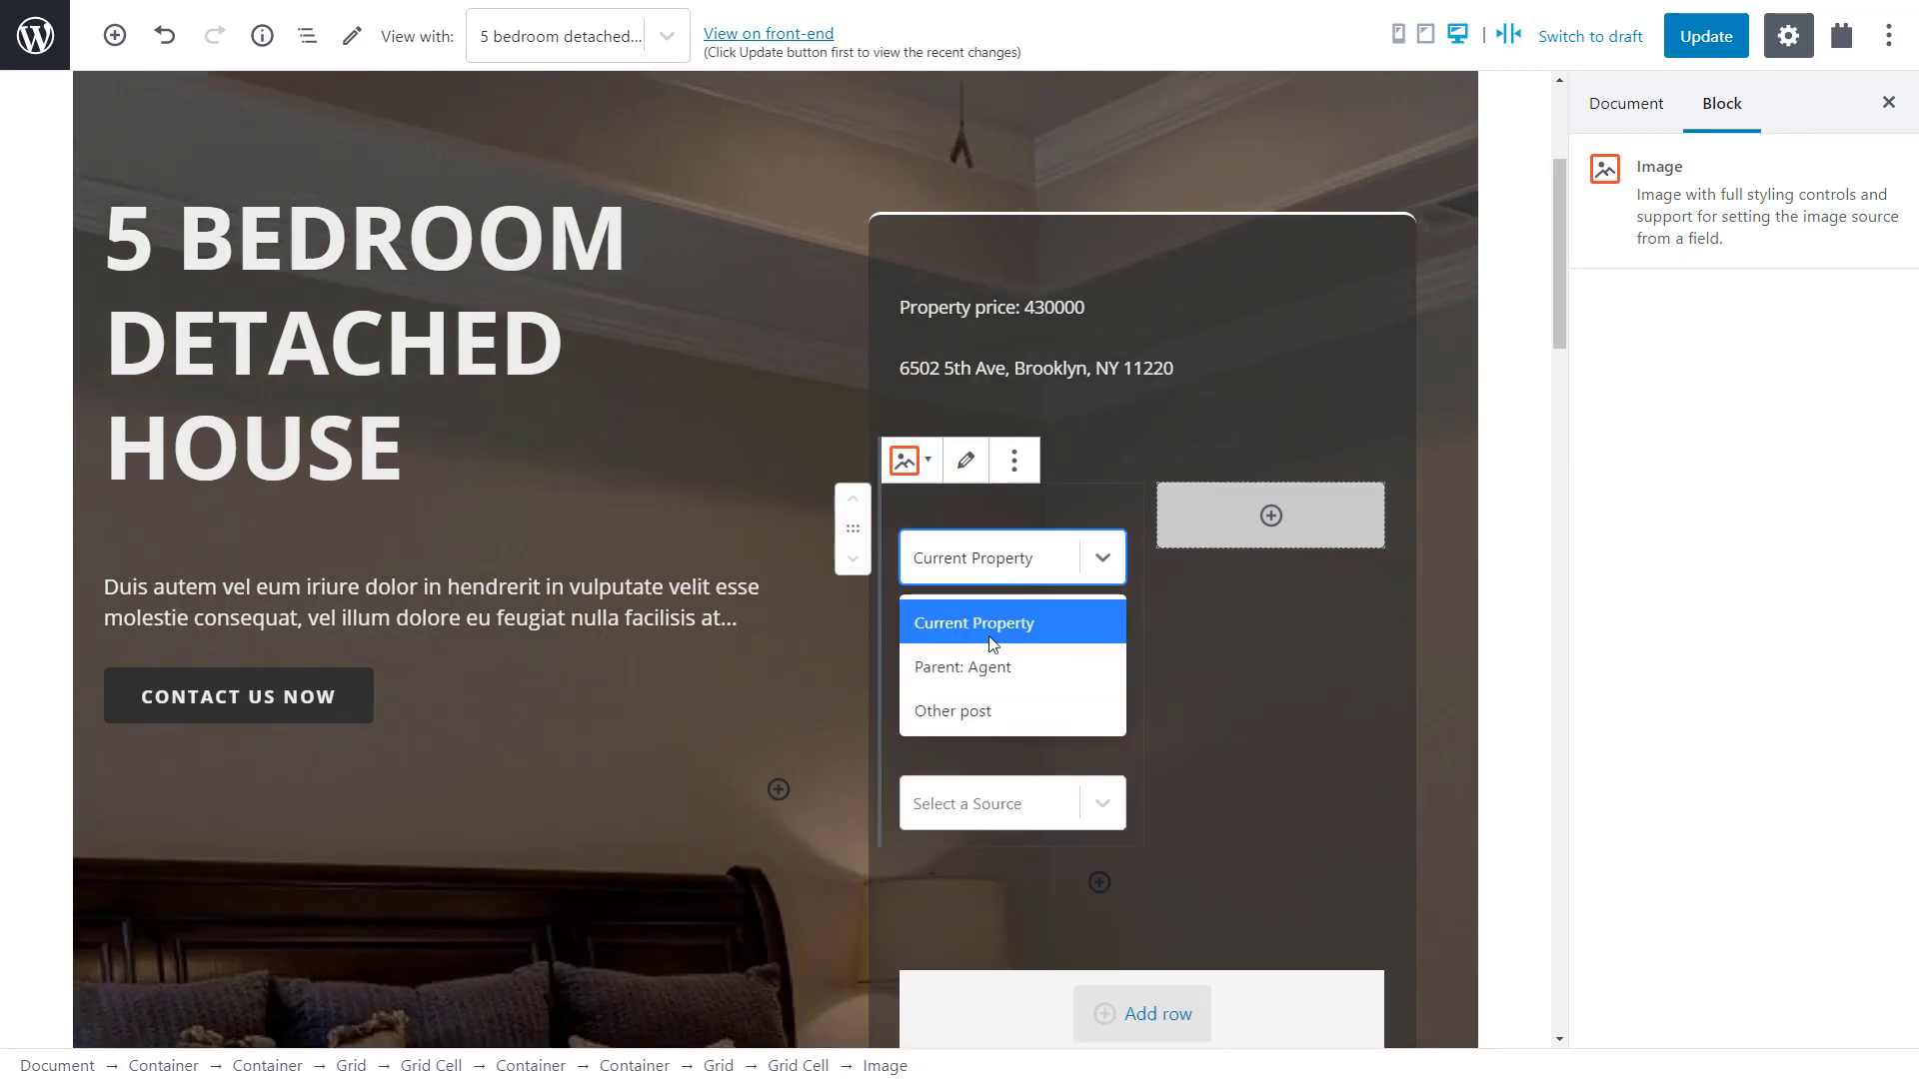
pyautogui.click(987, 666)
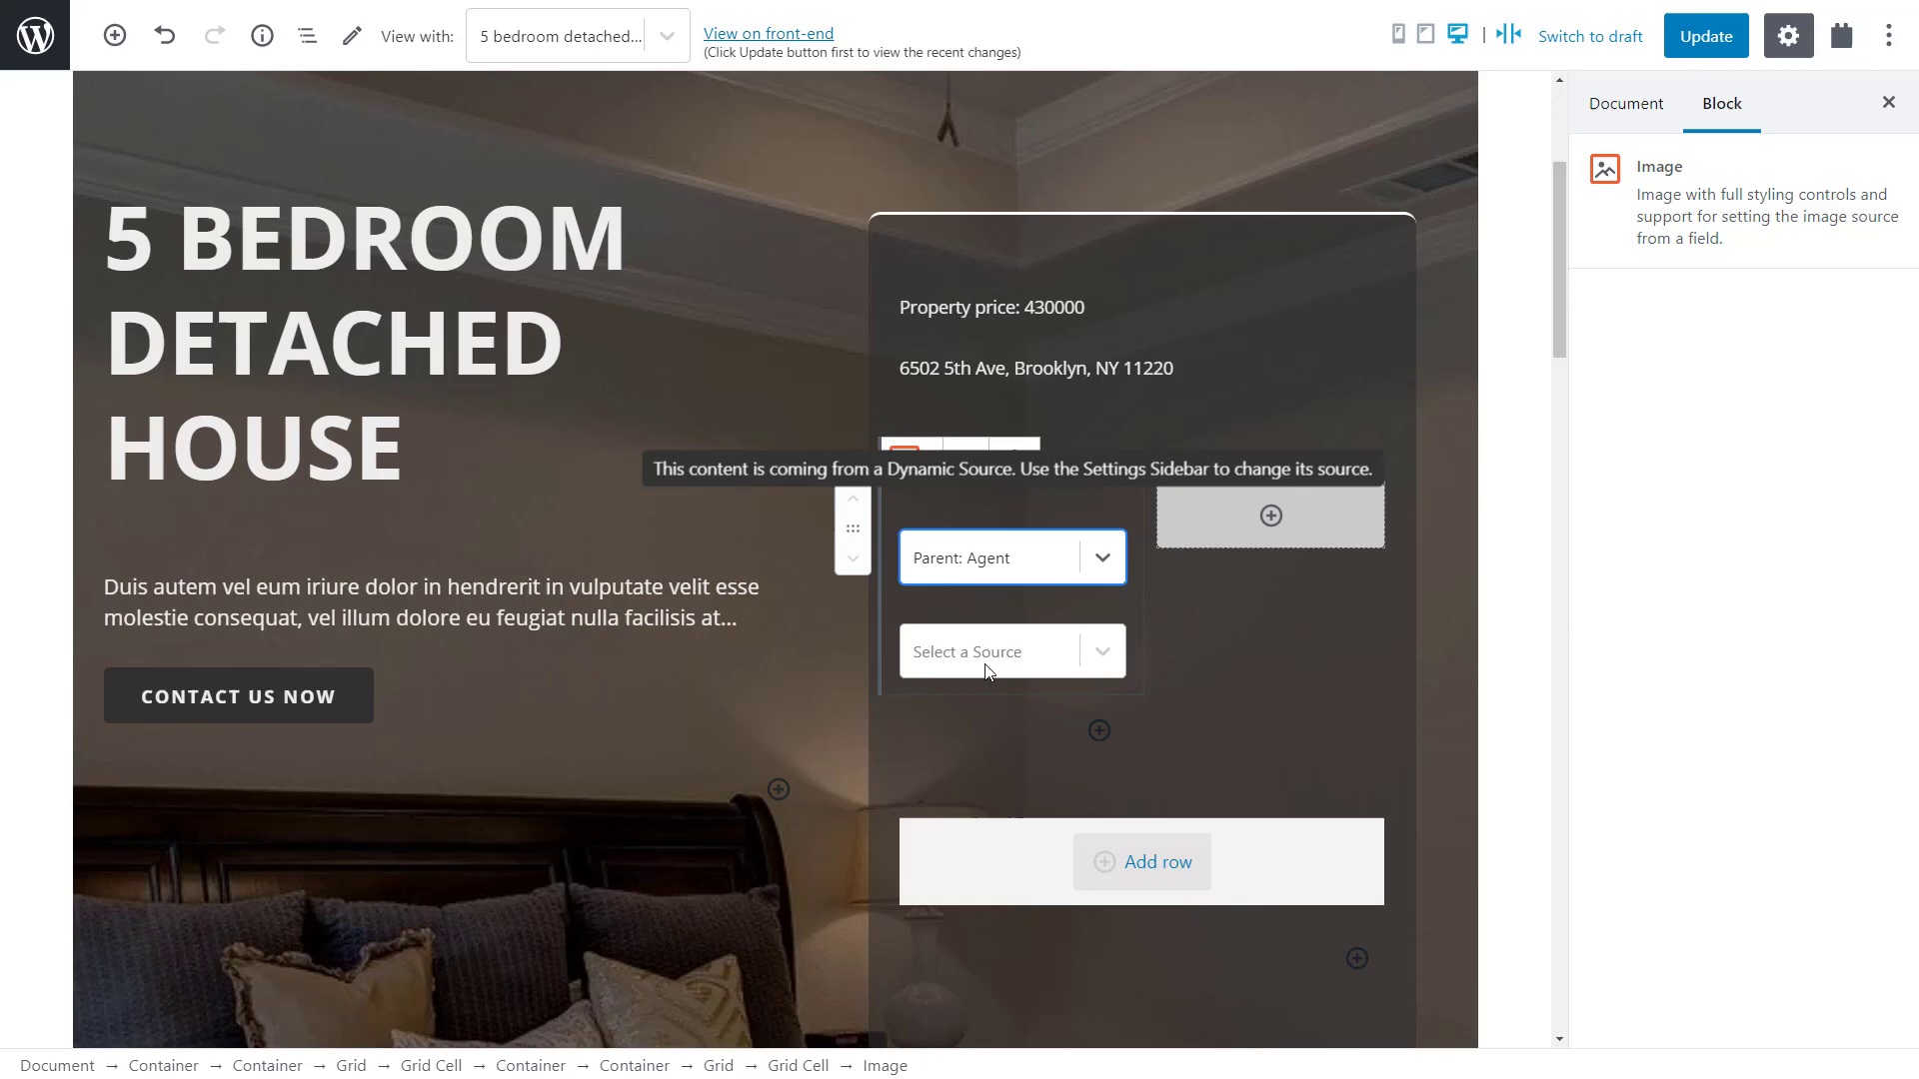
pyautogui.click(996, 655)
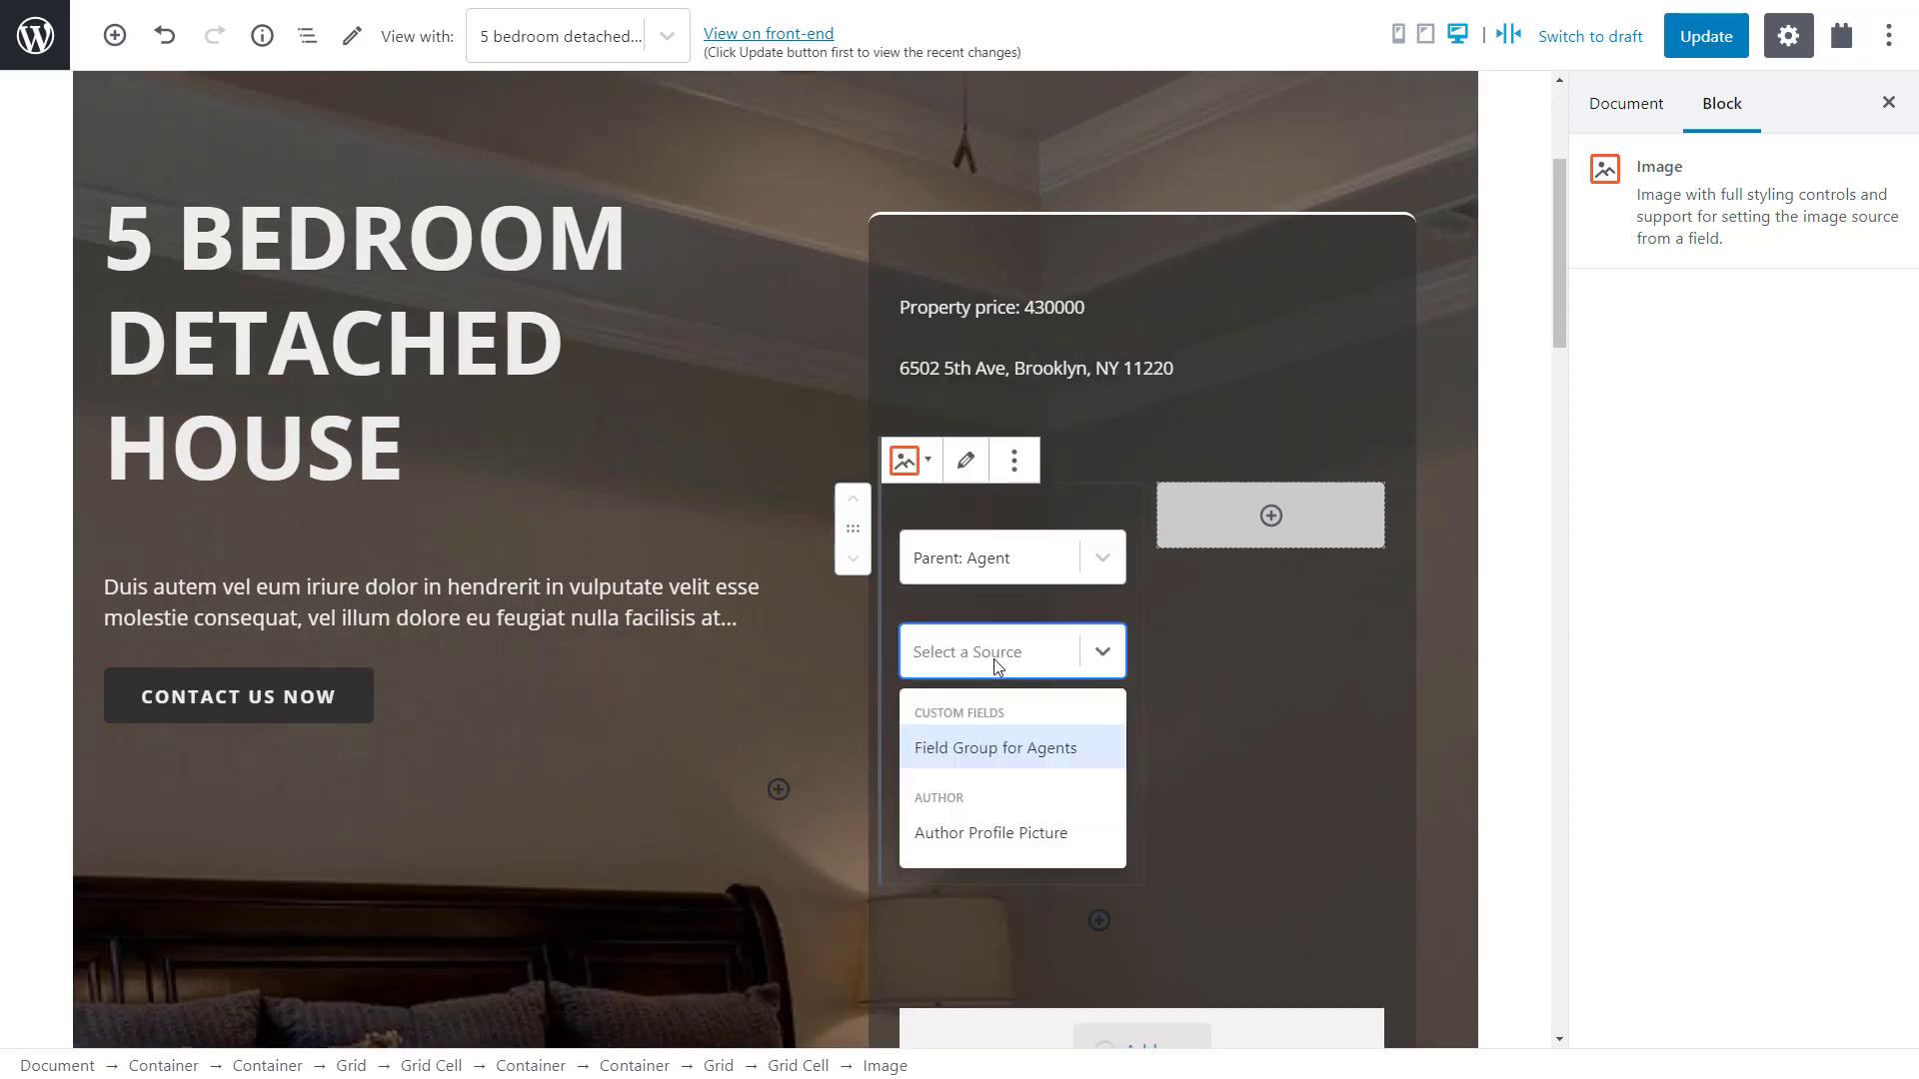
pyautogui.click(986, 748)
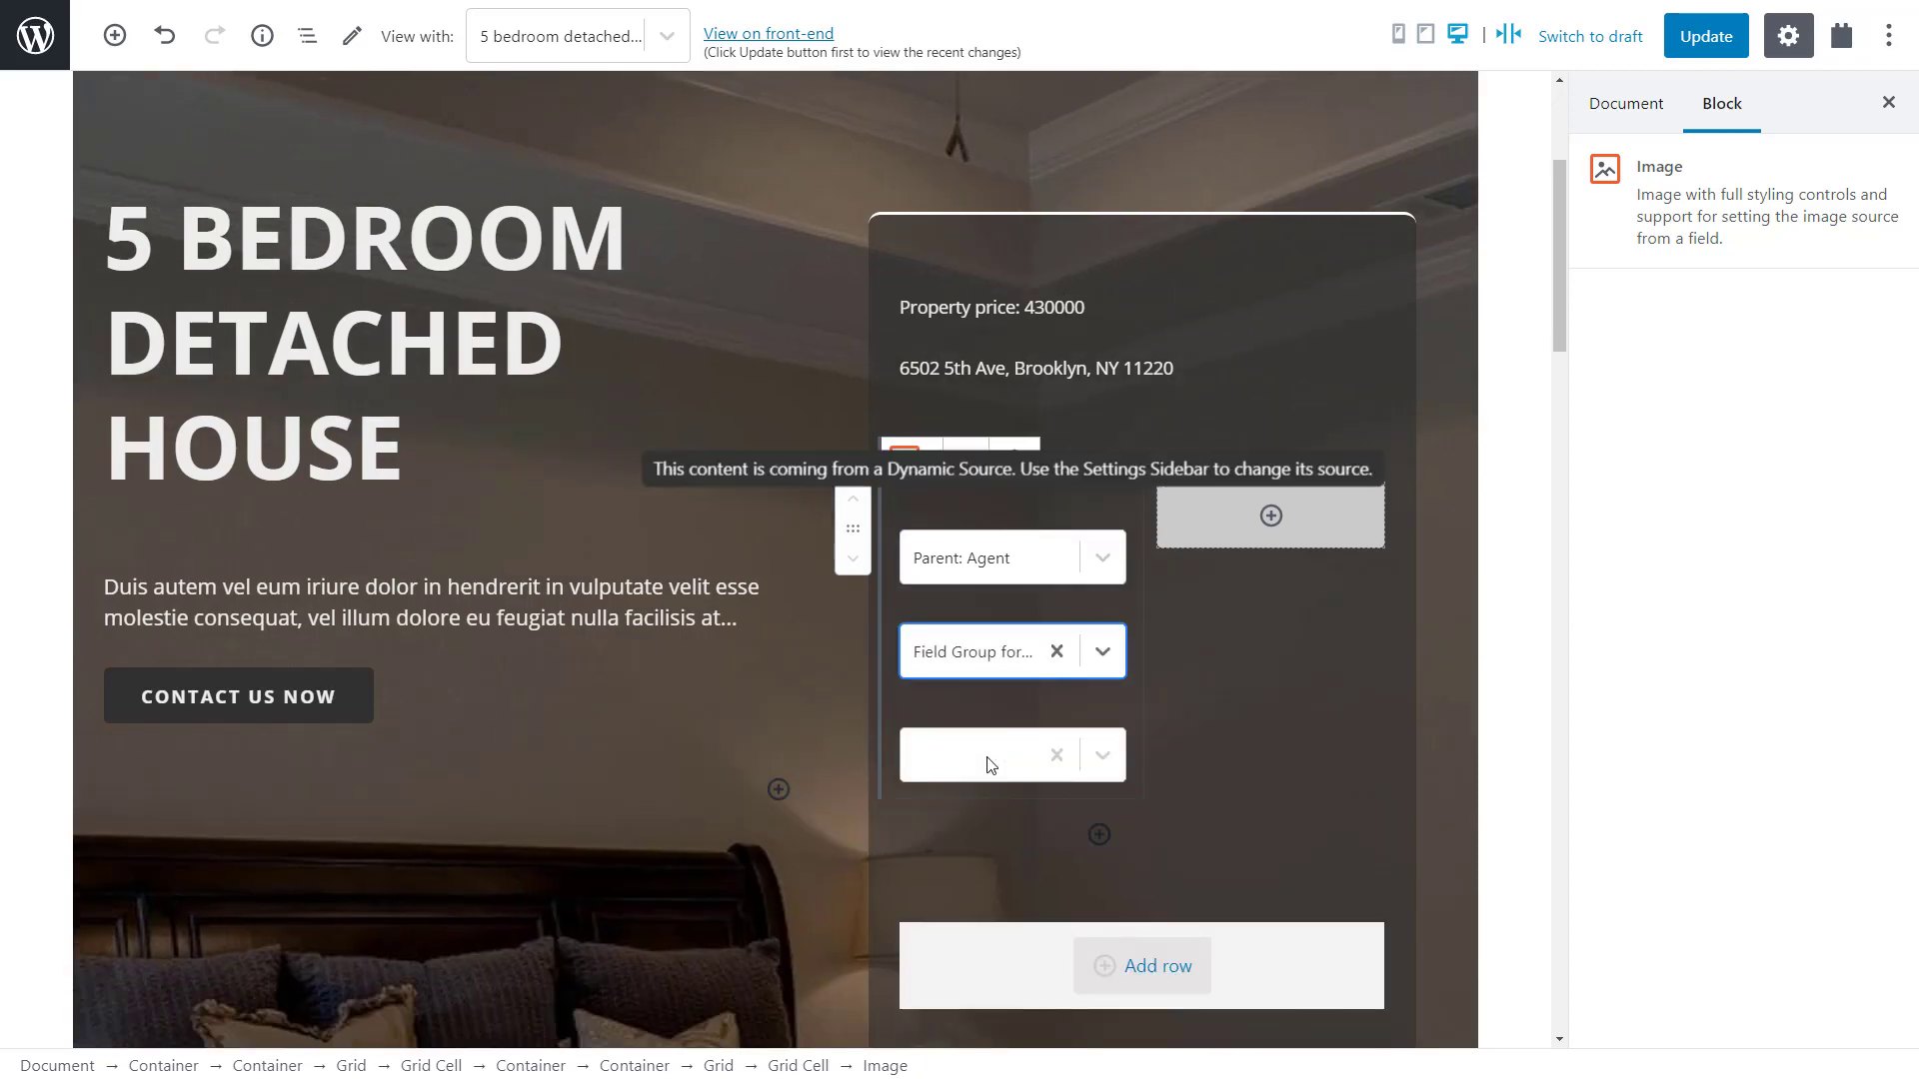
pyautogui.click(990, 764)
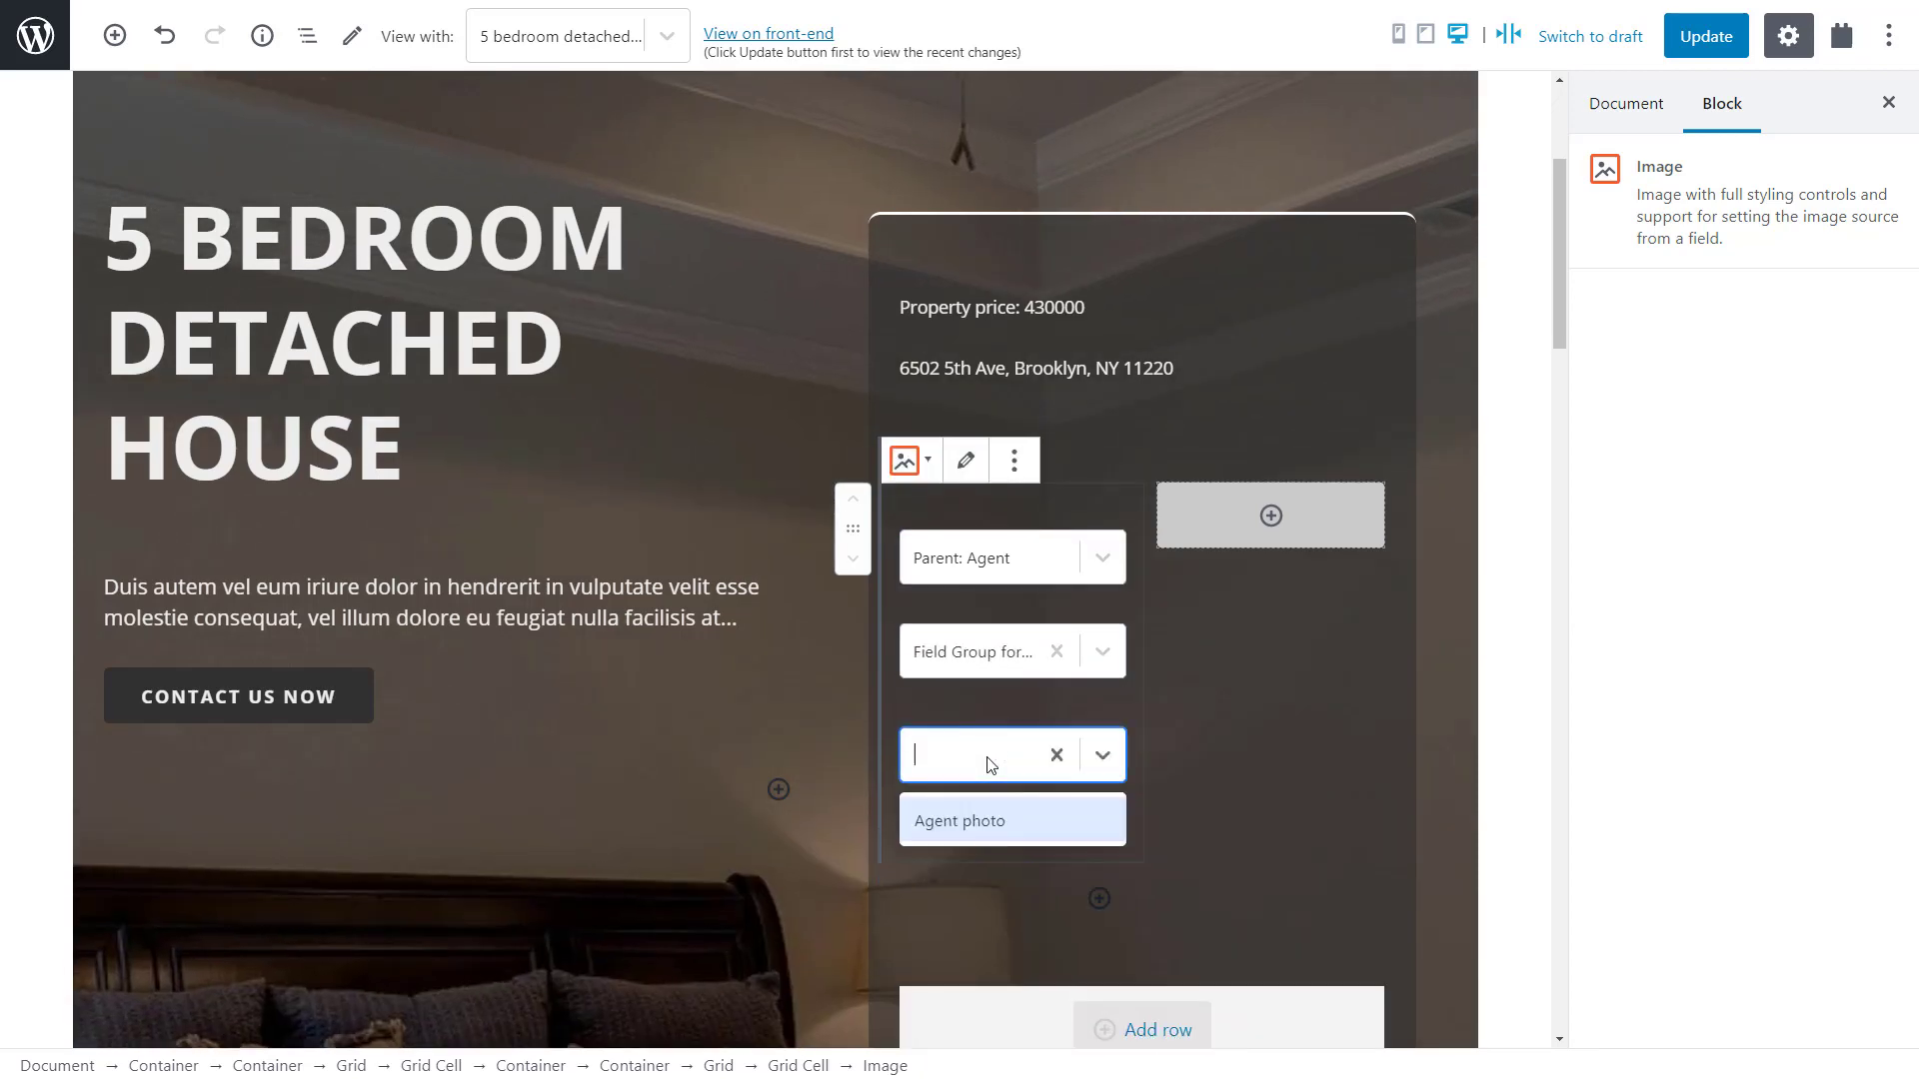
pyautogui.click(980, 818)
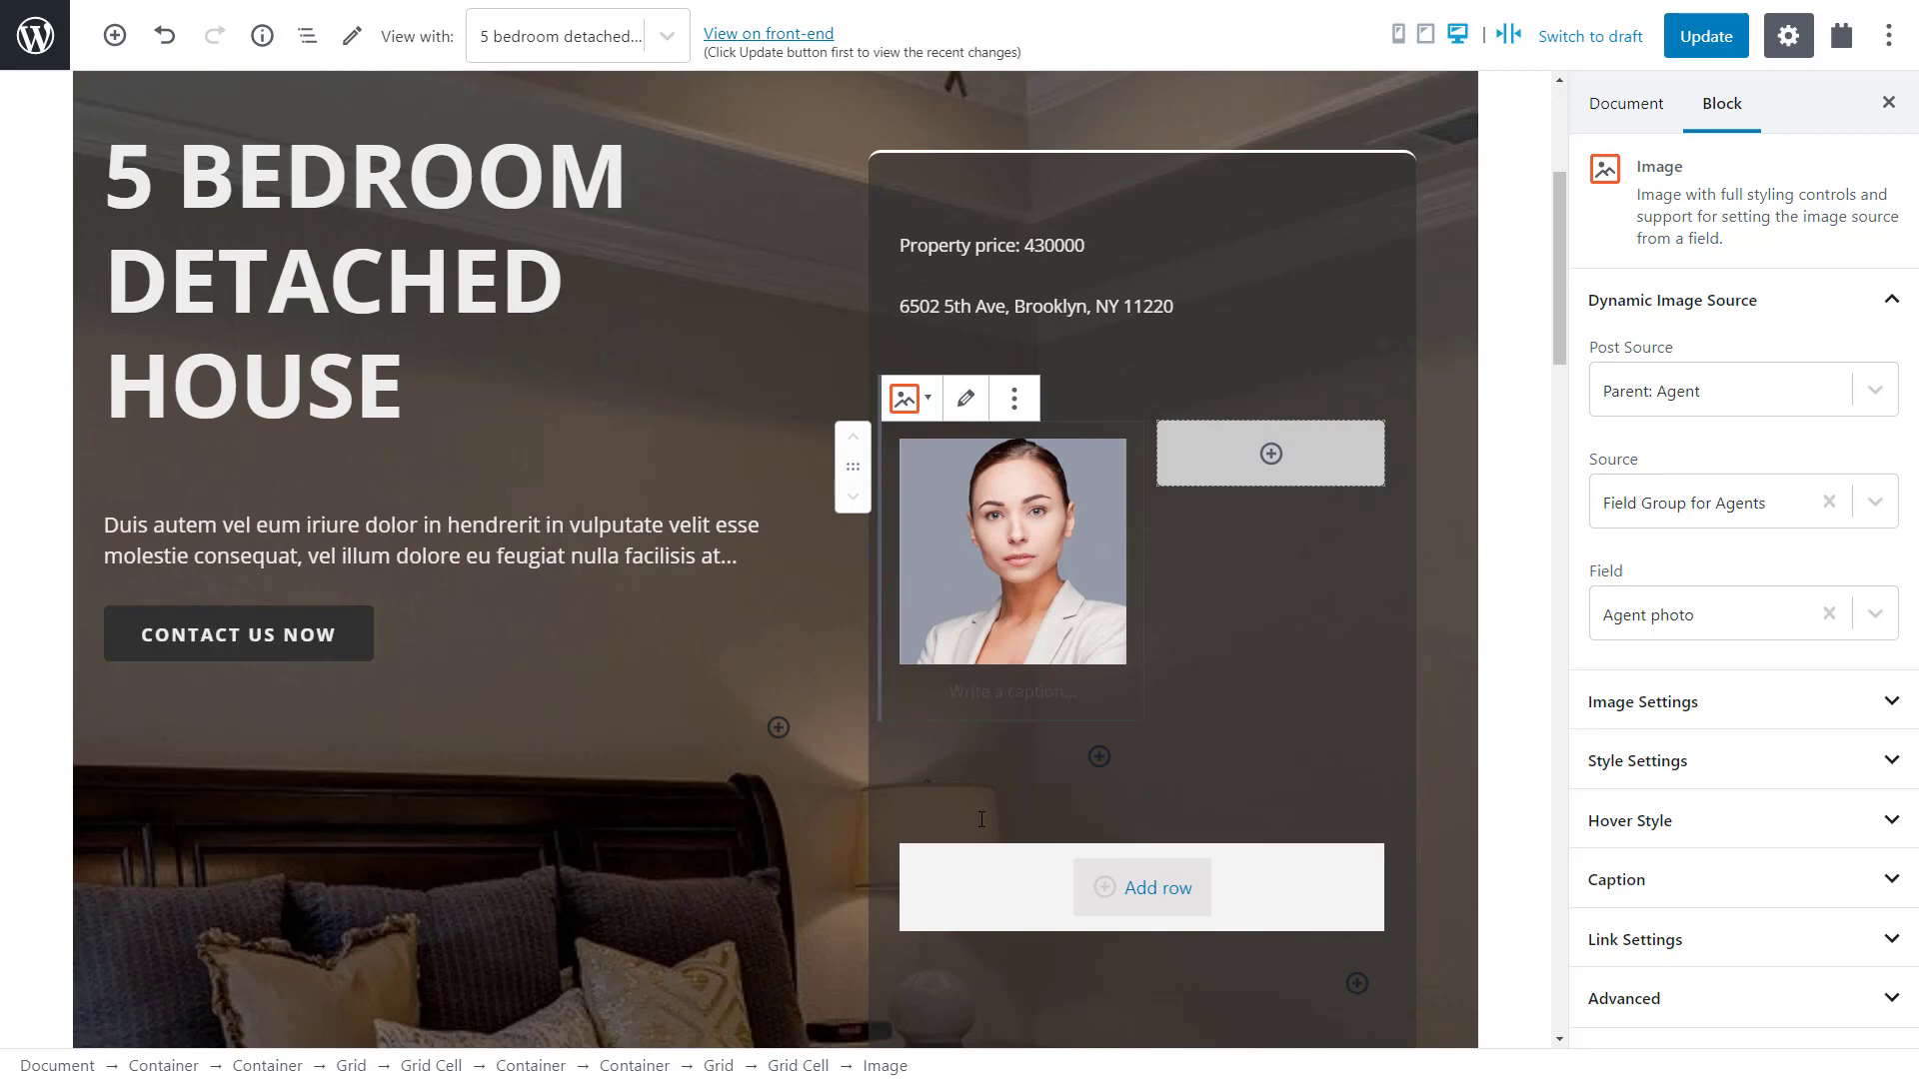
# Set the agent photo's border radius to 200 on all four corners.
pyautogui.click(1679, 768)
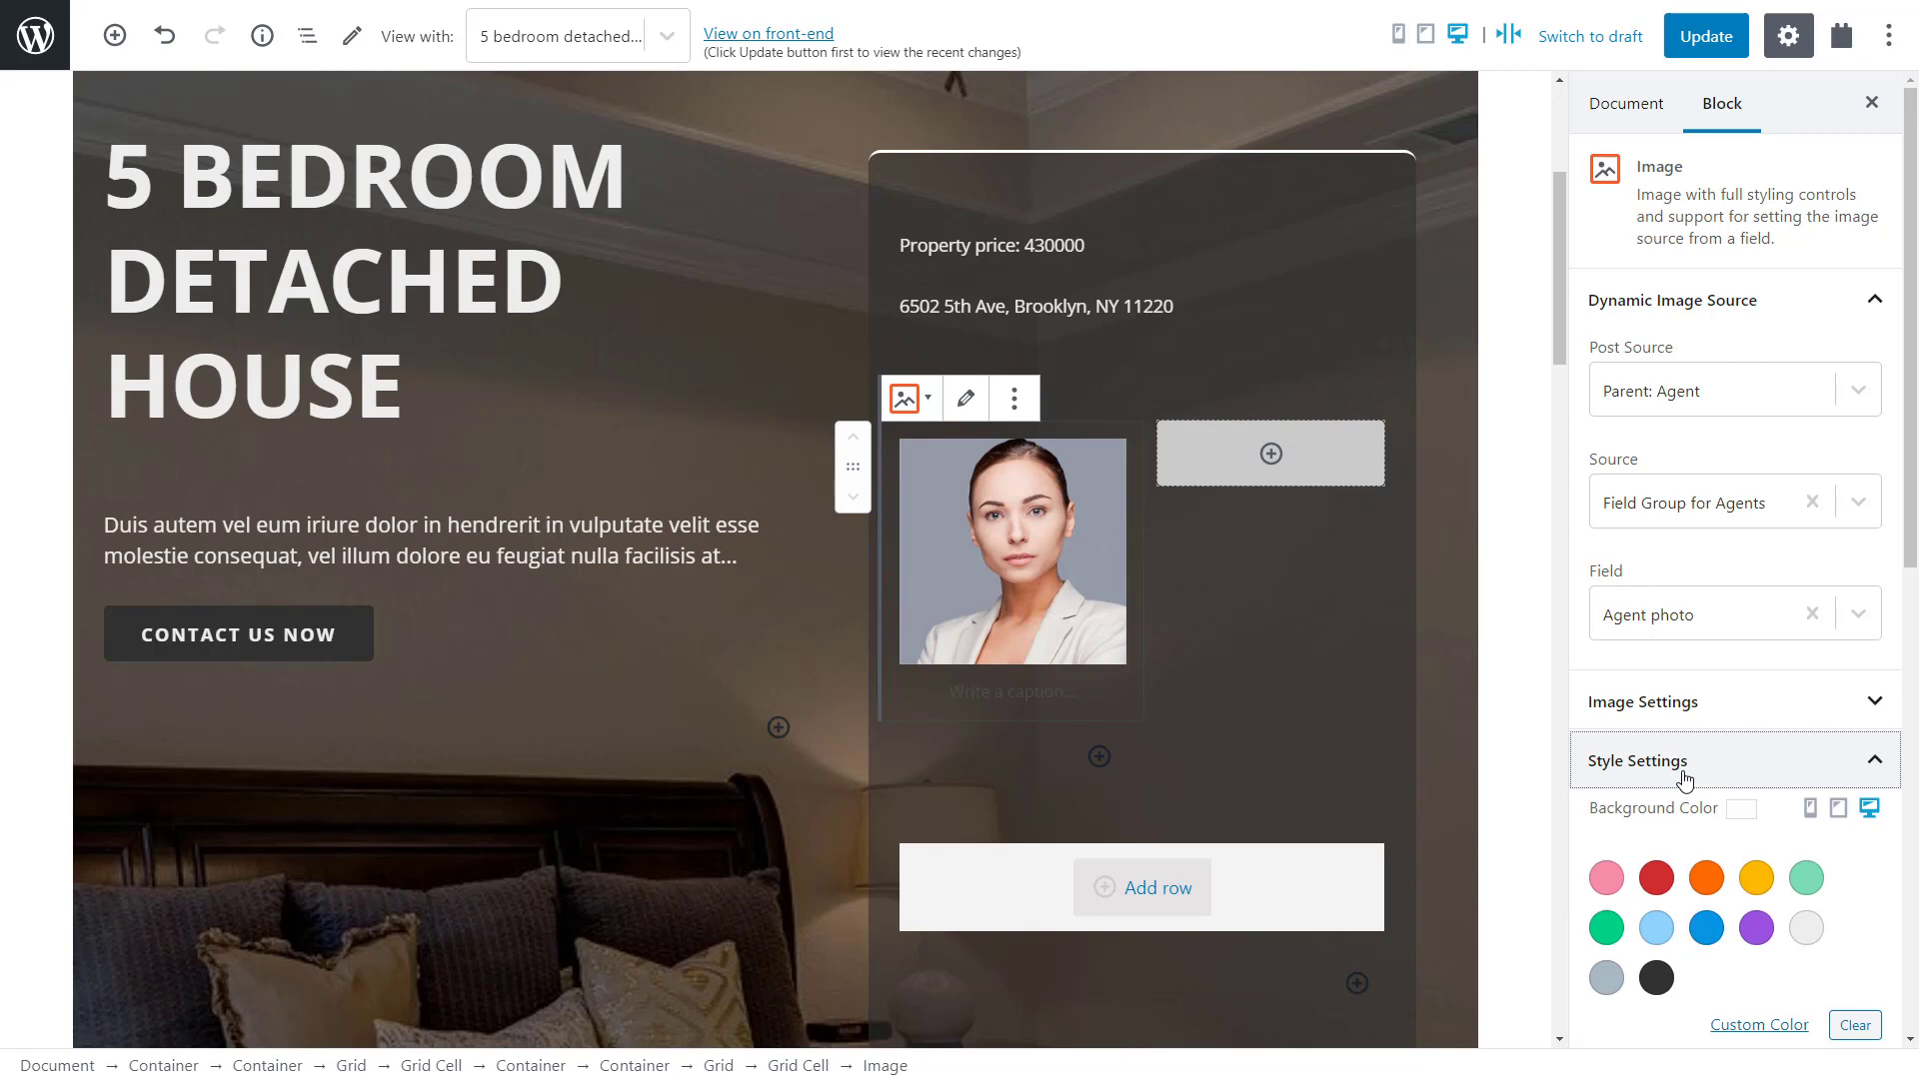
pyautogui.scroll(-6, 1689, 777)
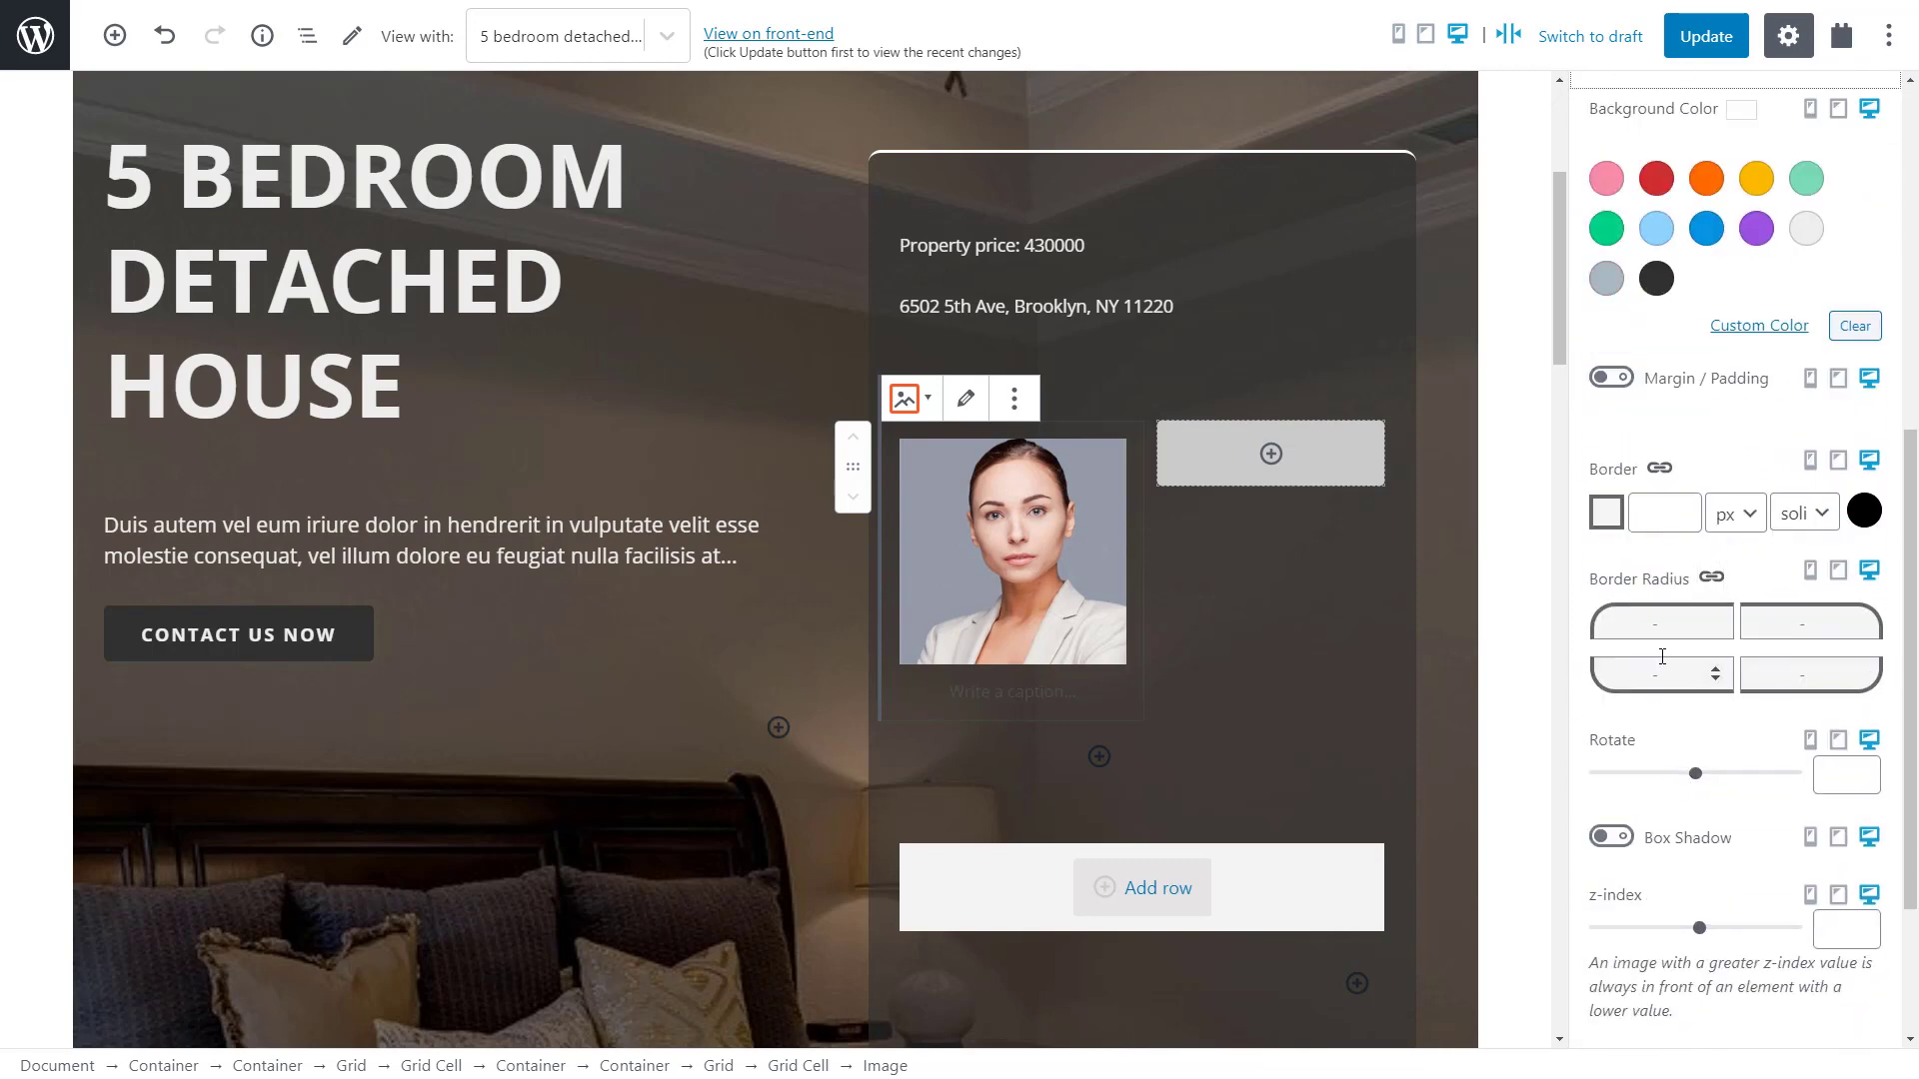
pyautogui.click(1657, 619)
pyautogui.write('200')
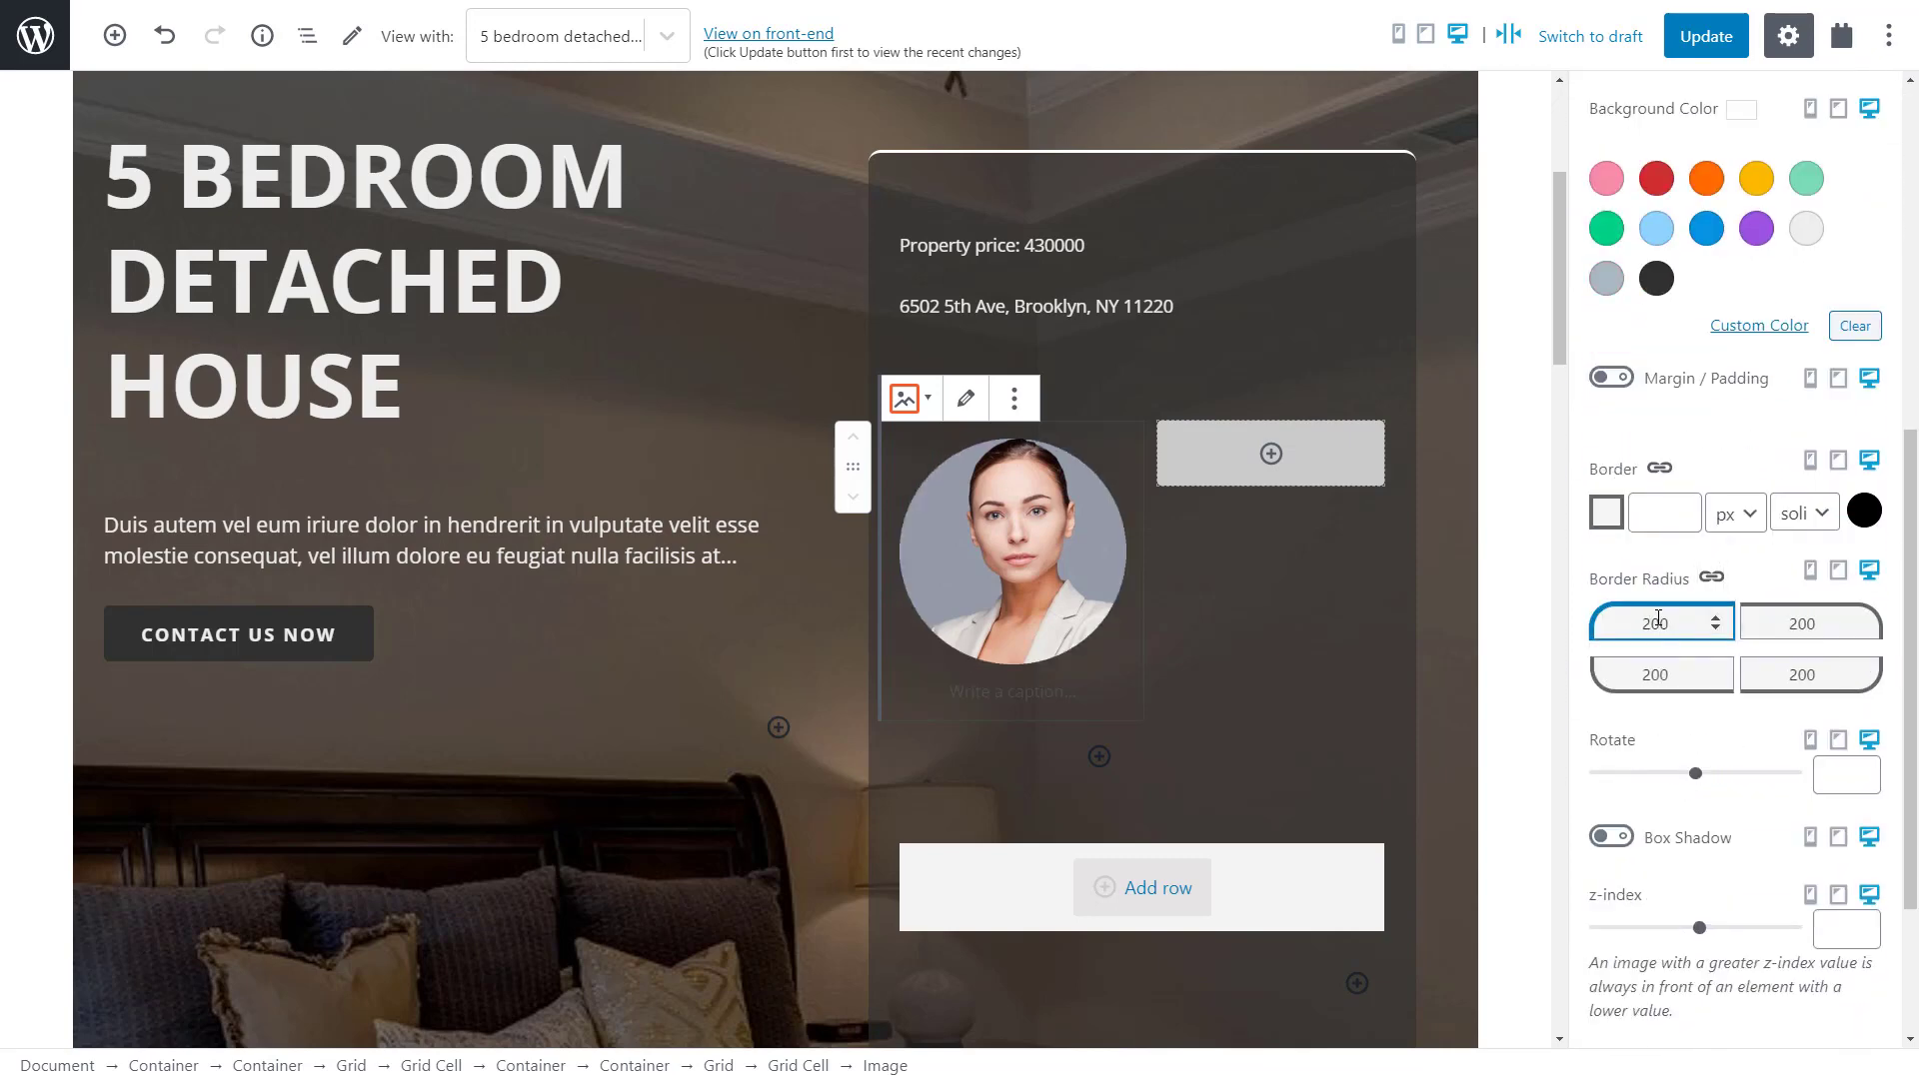
pyautogui.click(1620, 559)
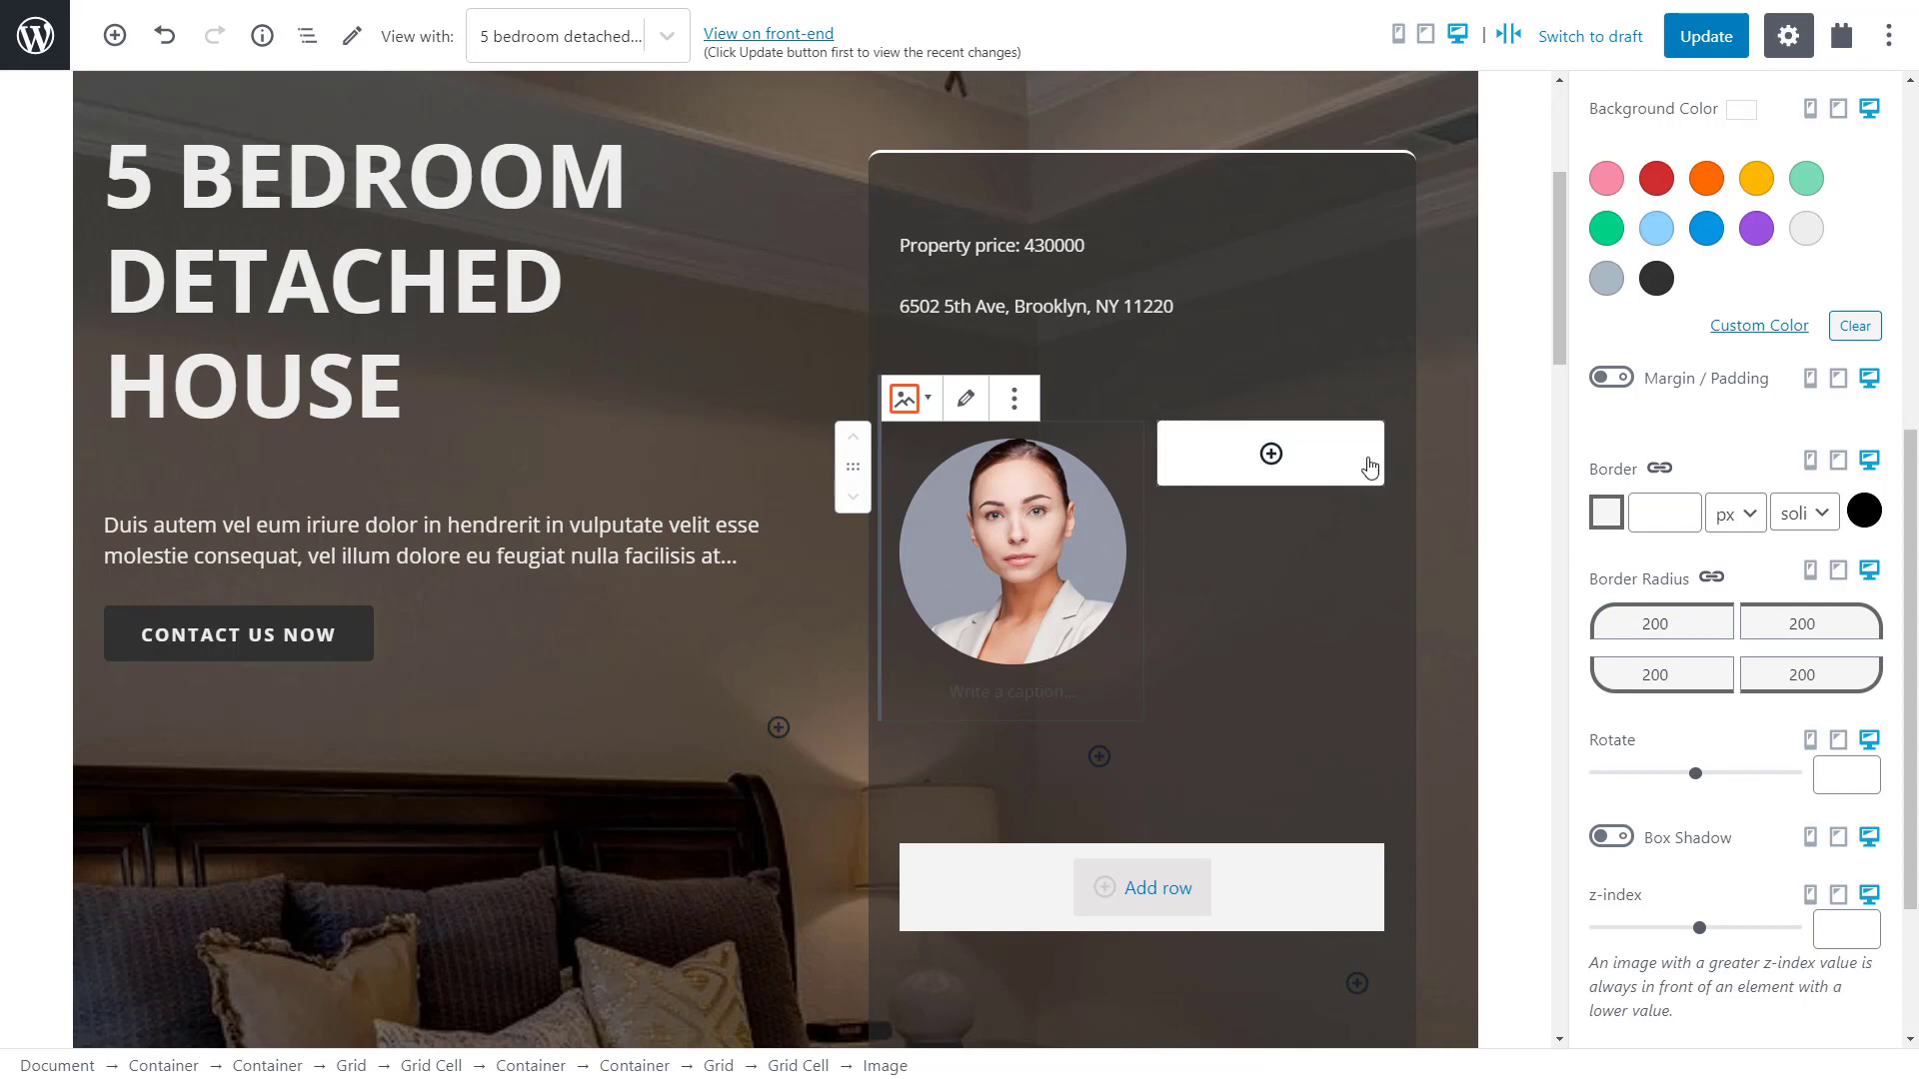
# Add a light grey paragraph 'Get in touch with our agent to learn more about this property' beside the photo.
pyautogui.click(1284, 453)
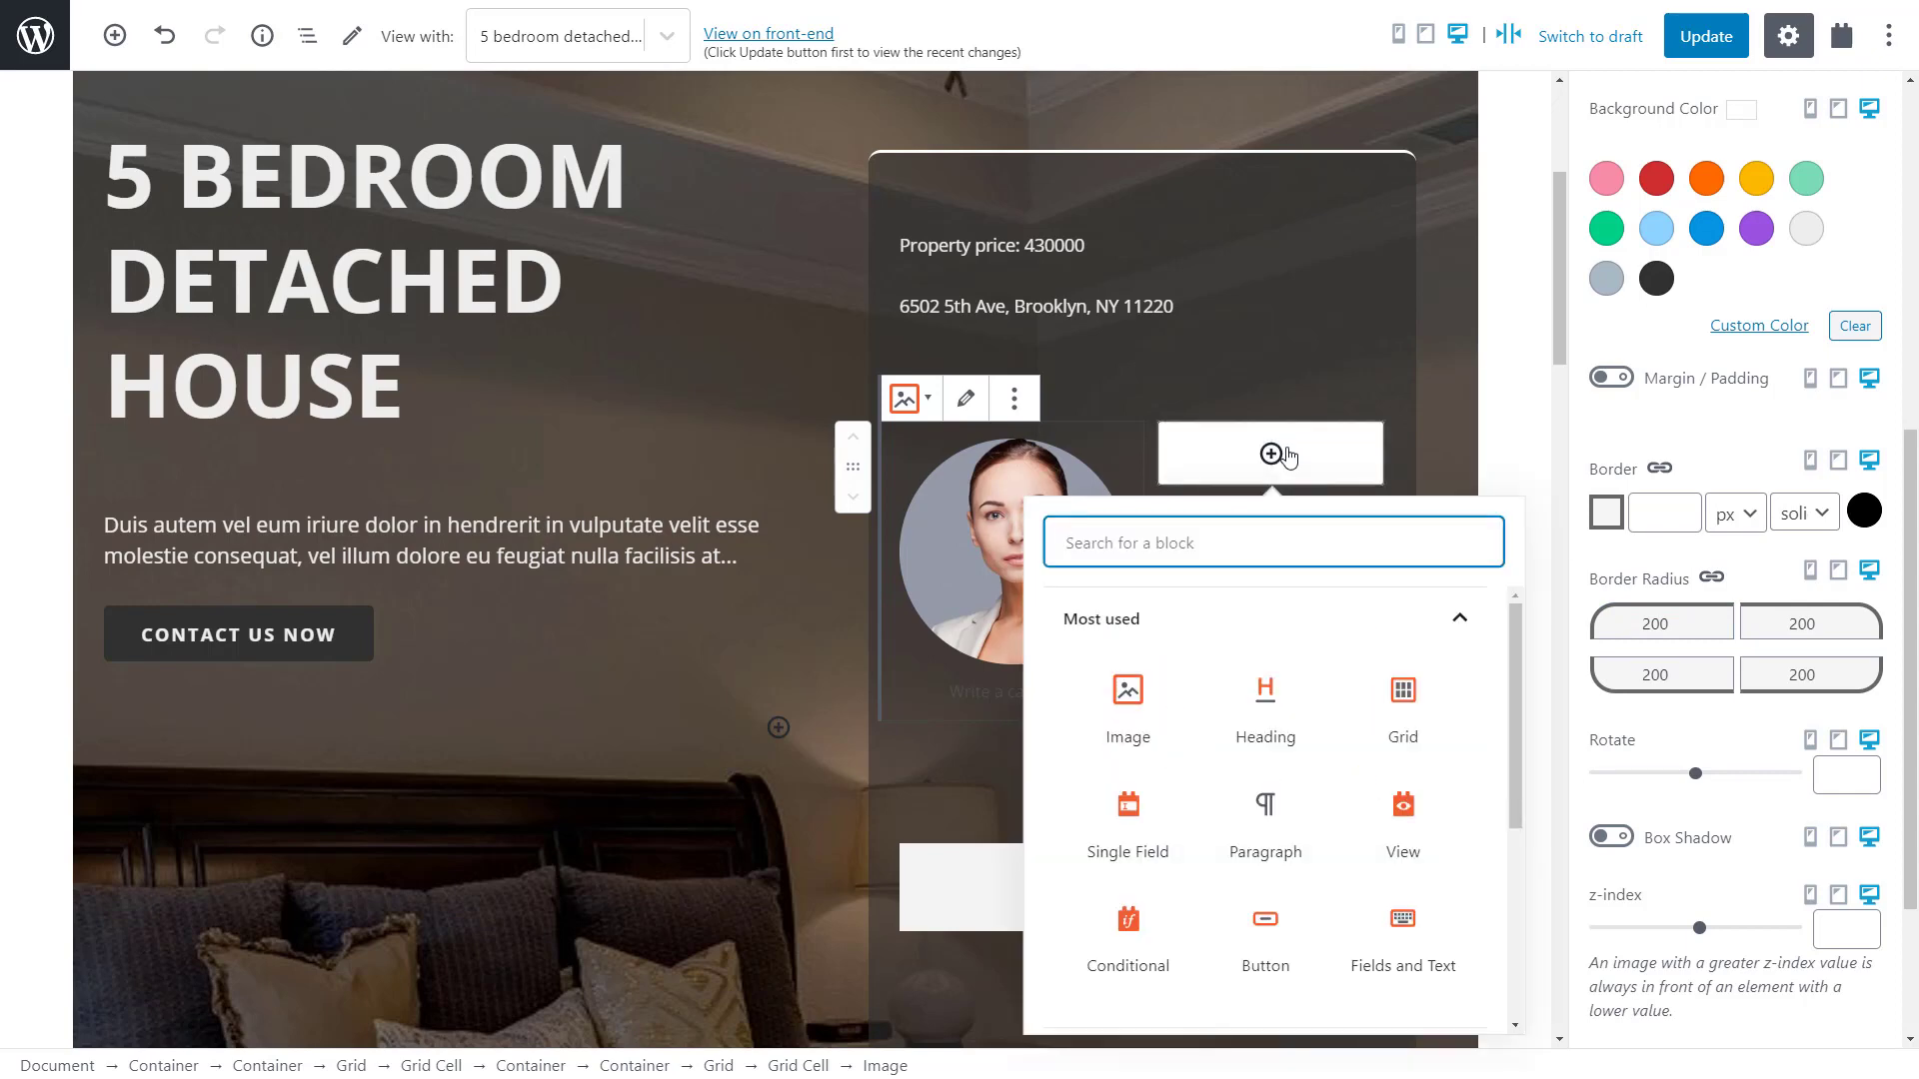
pyautogui.click(1266, 812)
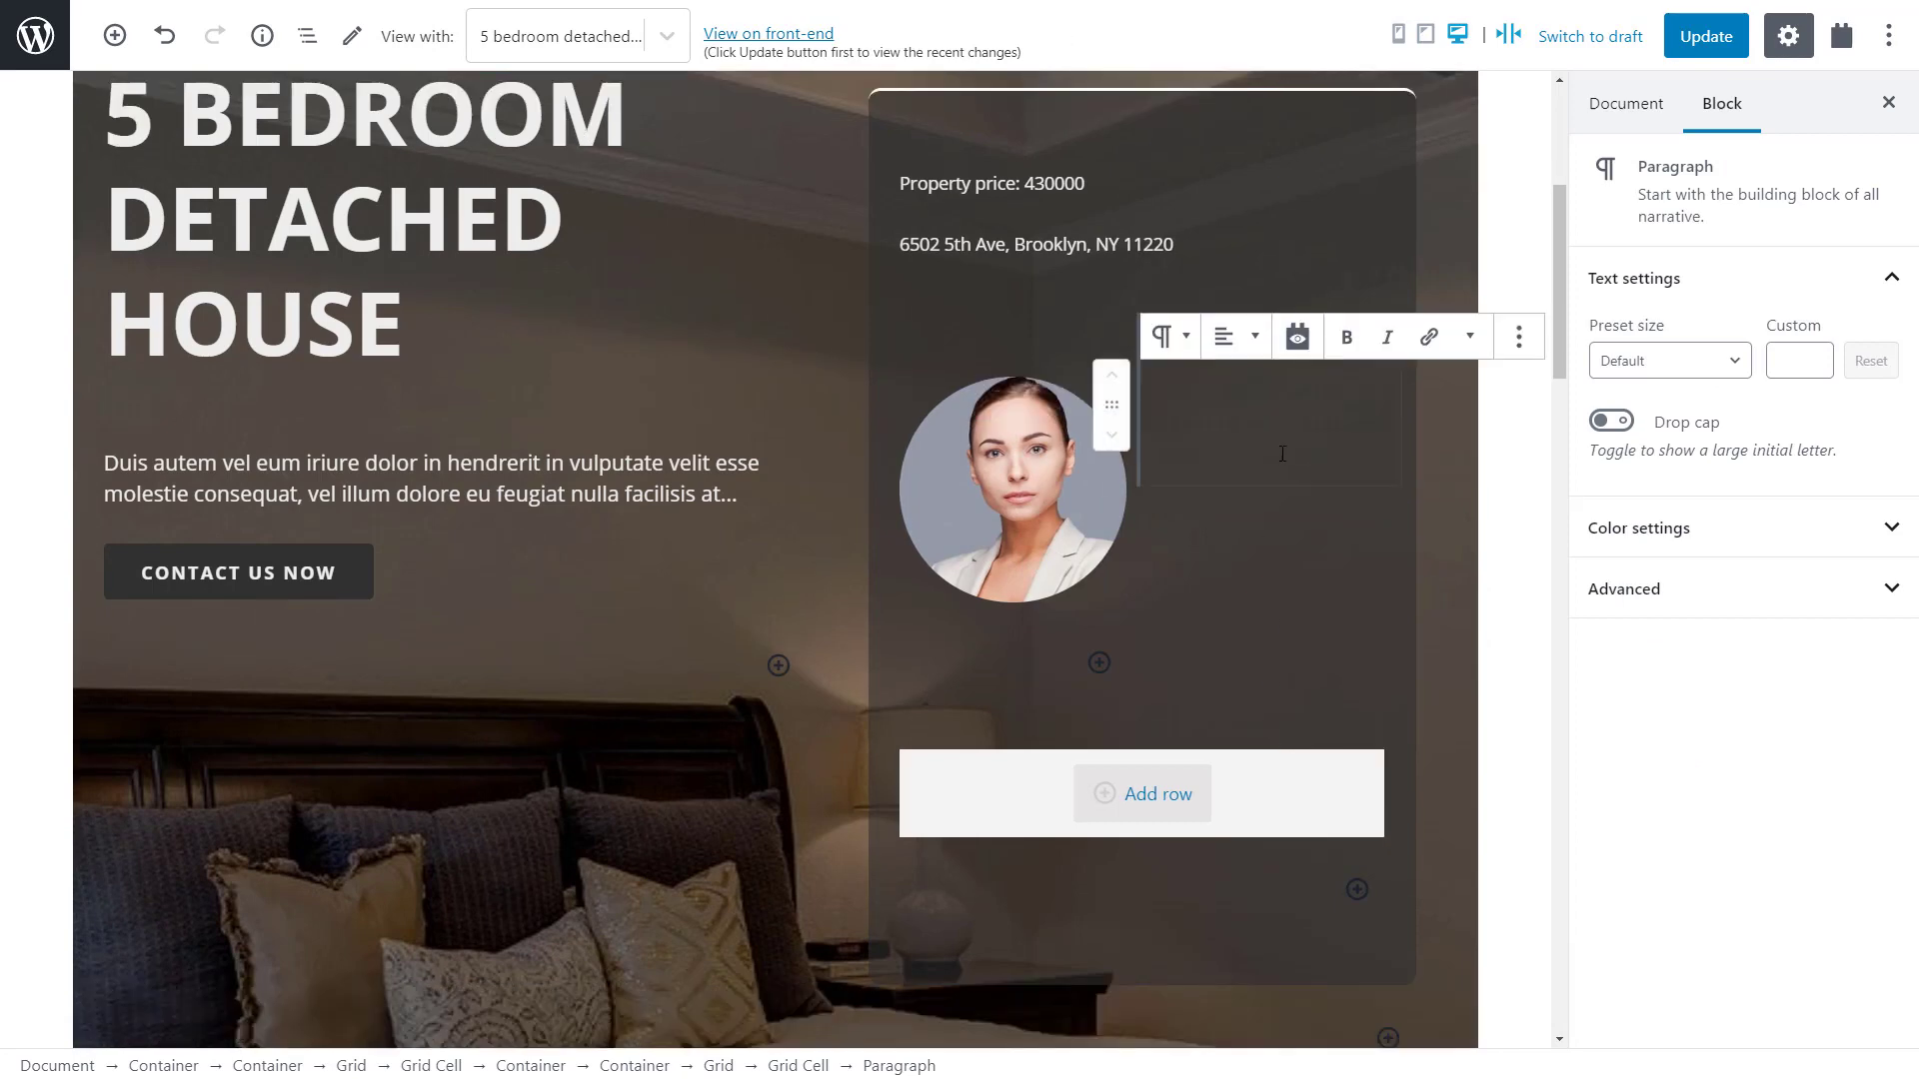
pyautogui.click(1649, 529)
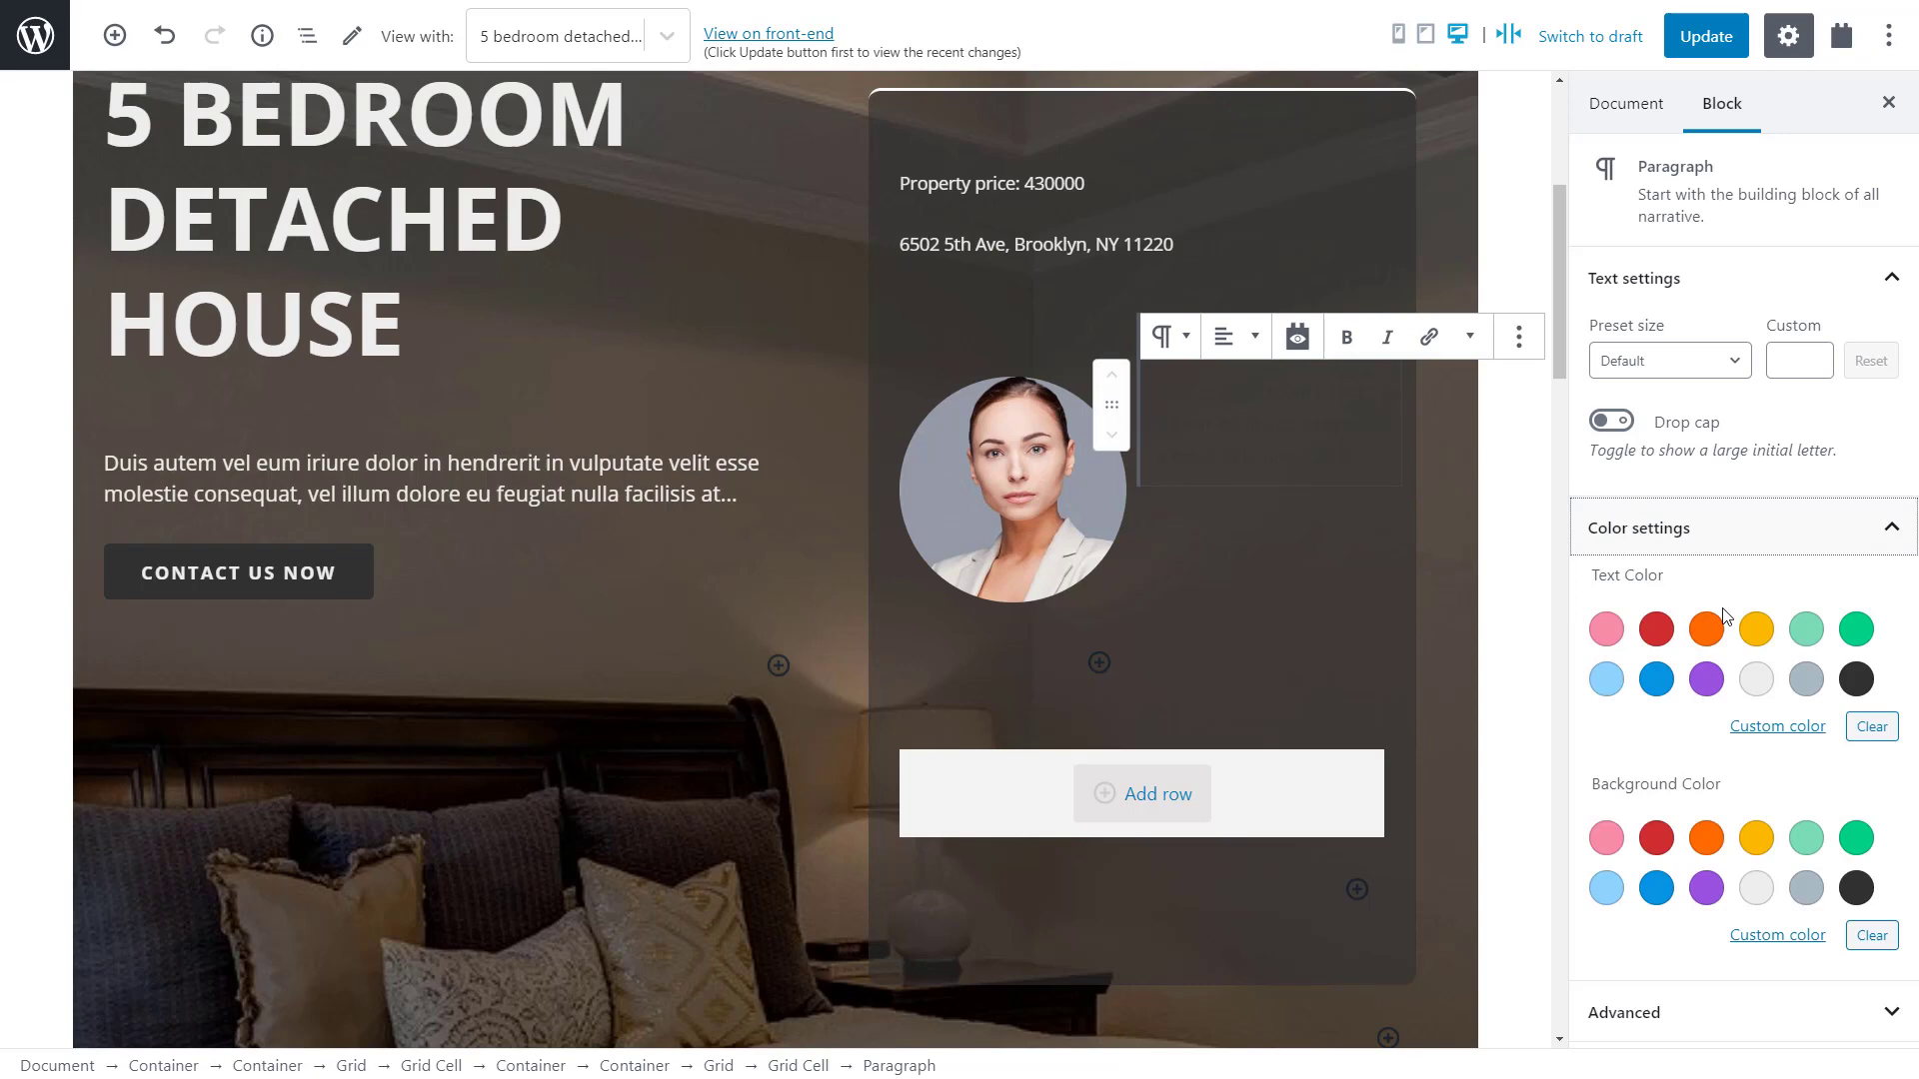
pyautogui.click(1757, 683)
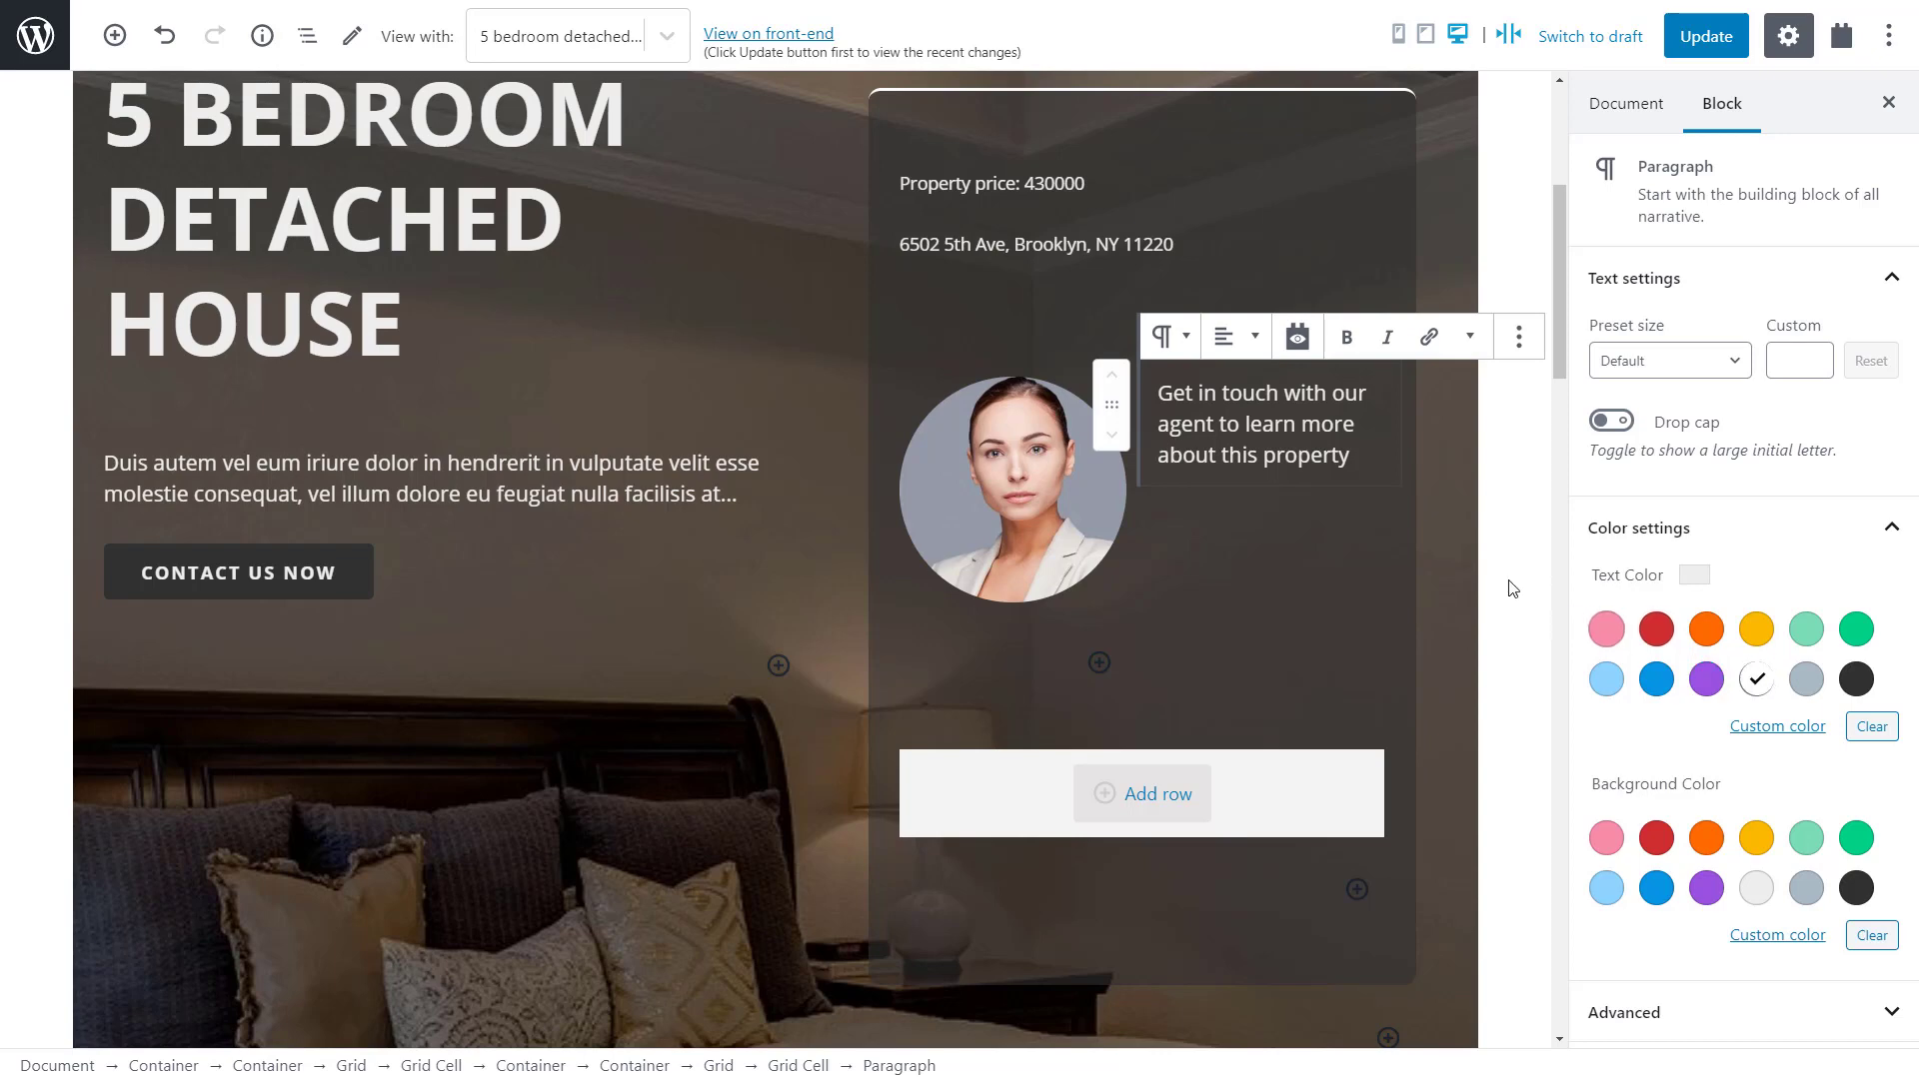
pyautogui.click(1334, 512)
pyautogui.click(1360, 456)
pyautogui.scroll(-1, 1361, 455)
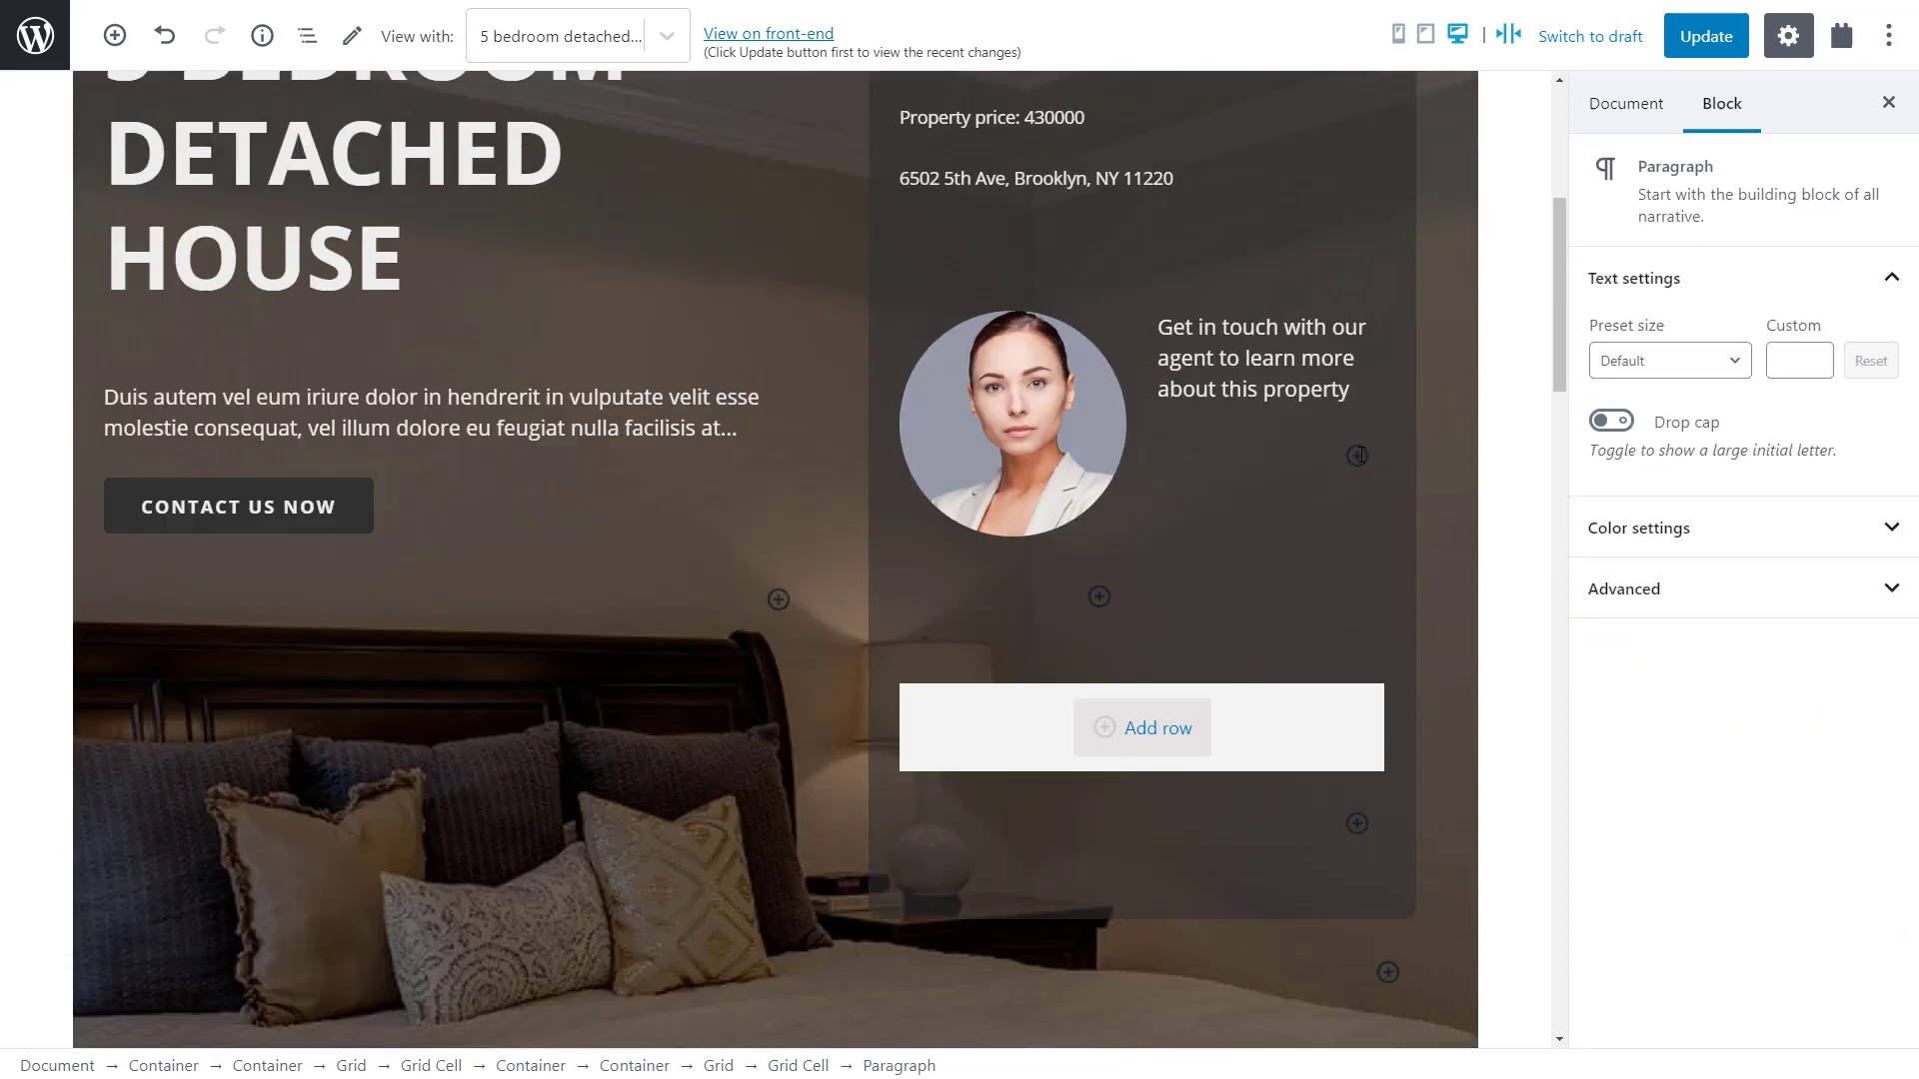
pyautogui.click(1357, 456)
# Add a Toolset Button under the paragraph with dynamic text from Parent: Agent's Post Title.
pyautogui.scroll(-2, 1593, 797)
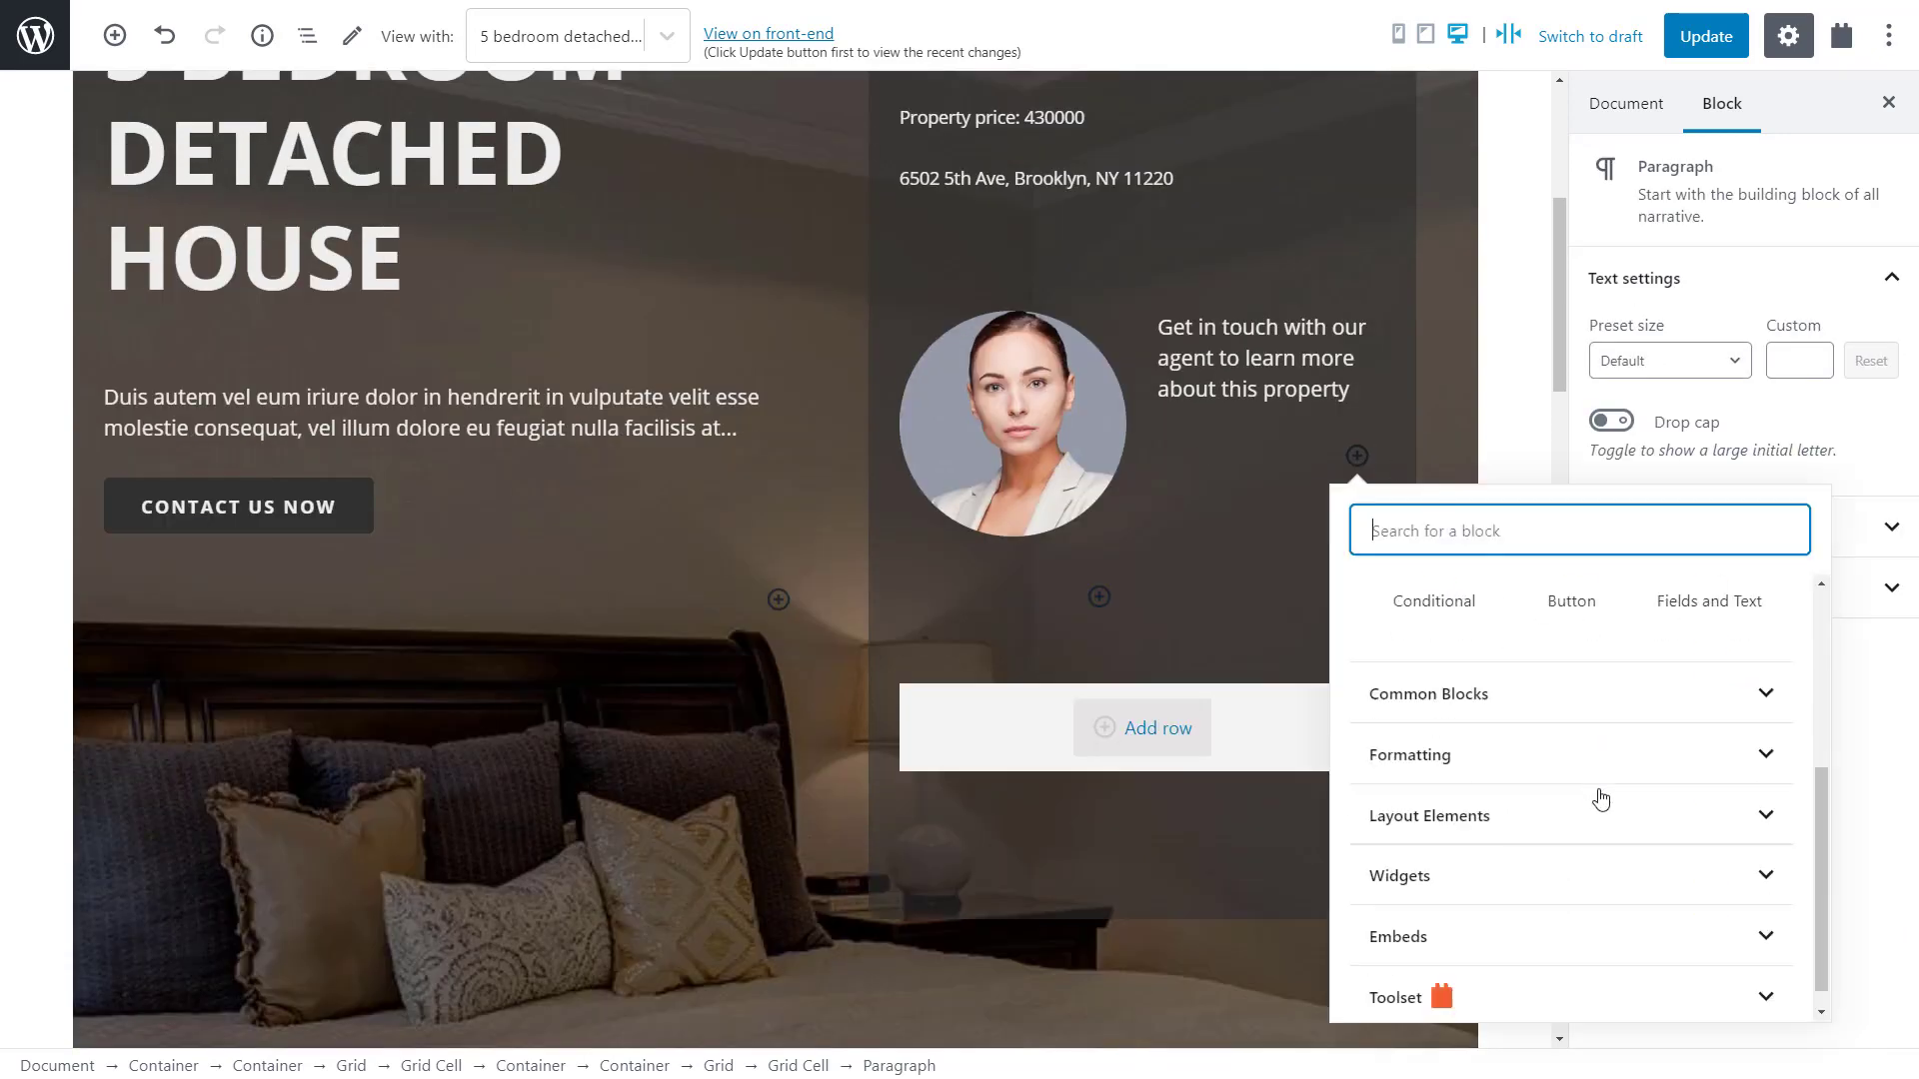
pyautogui.click(1585, 969)
pyautogui.click(1435, 916)
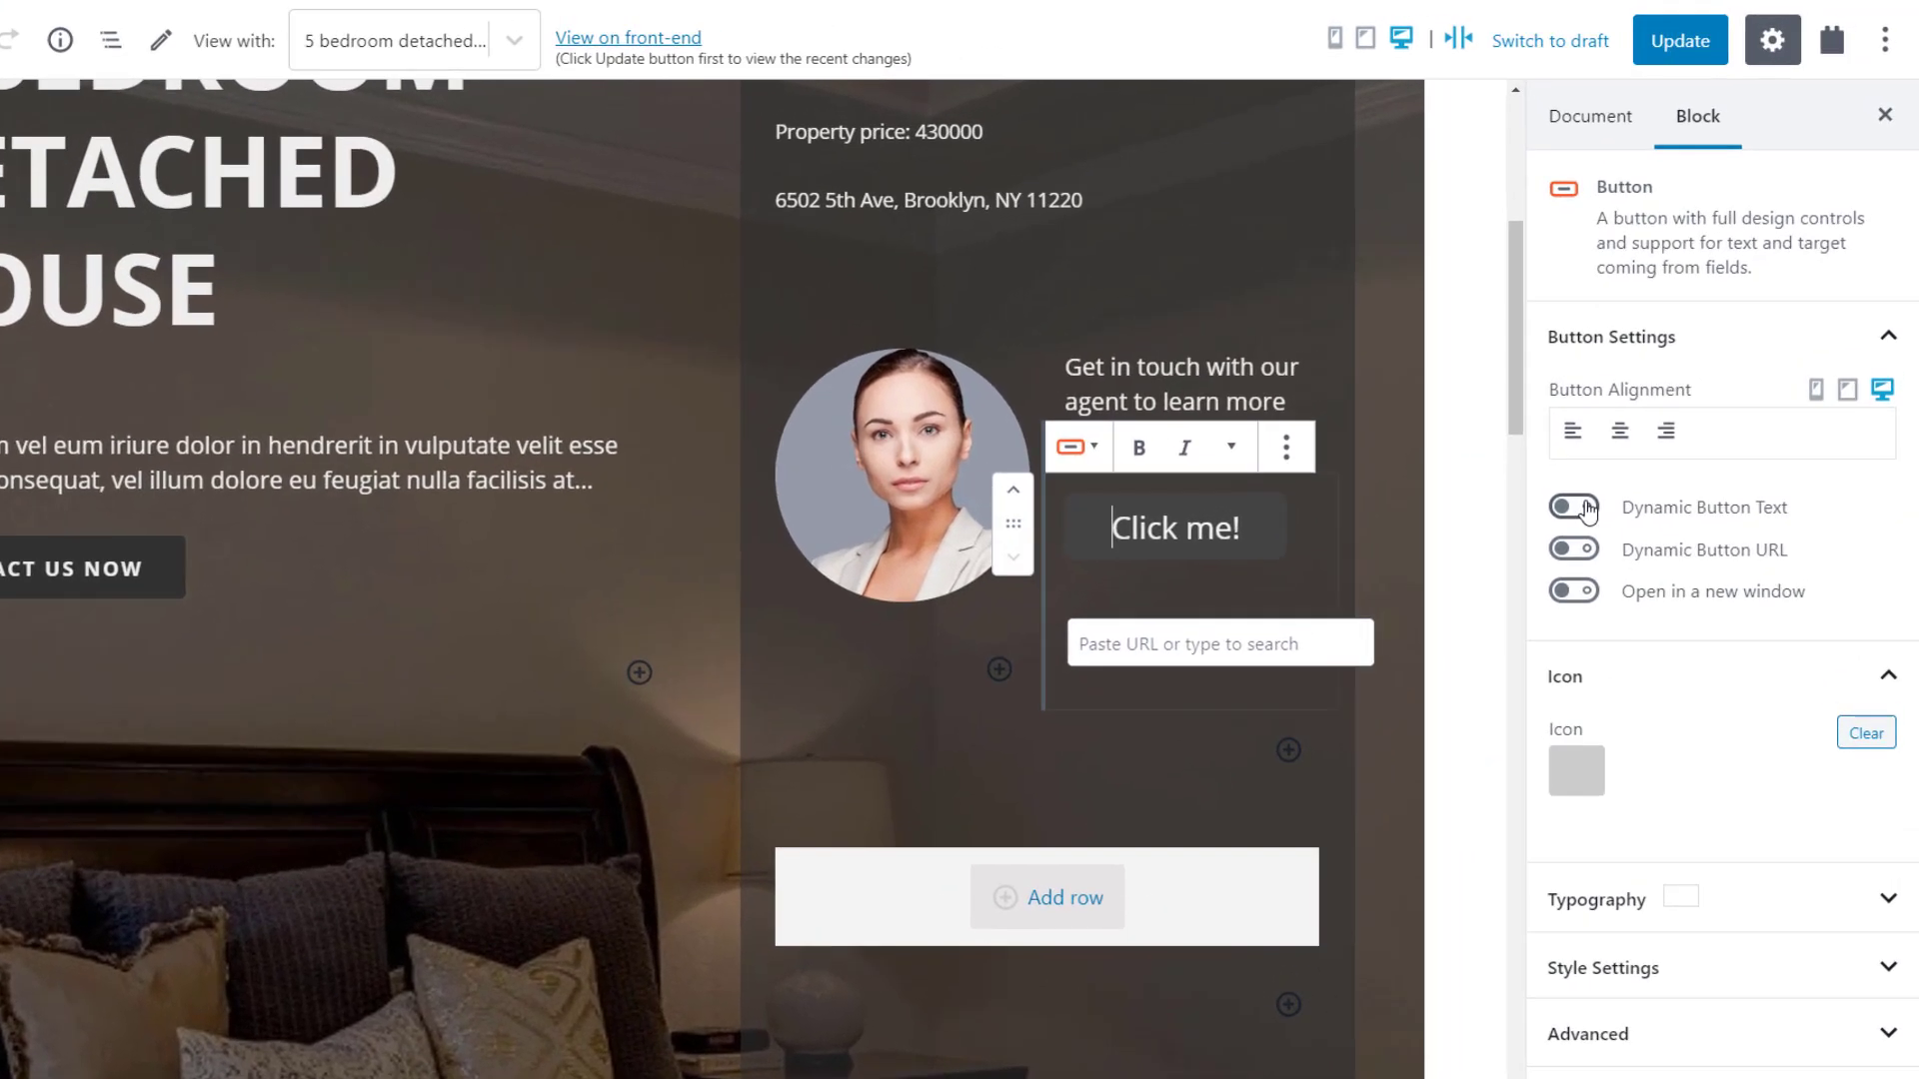
pyautogui.click(1605, 460)
pyautogui.click(1649, 564)
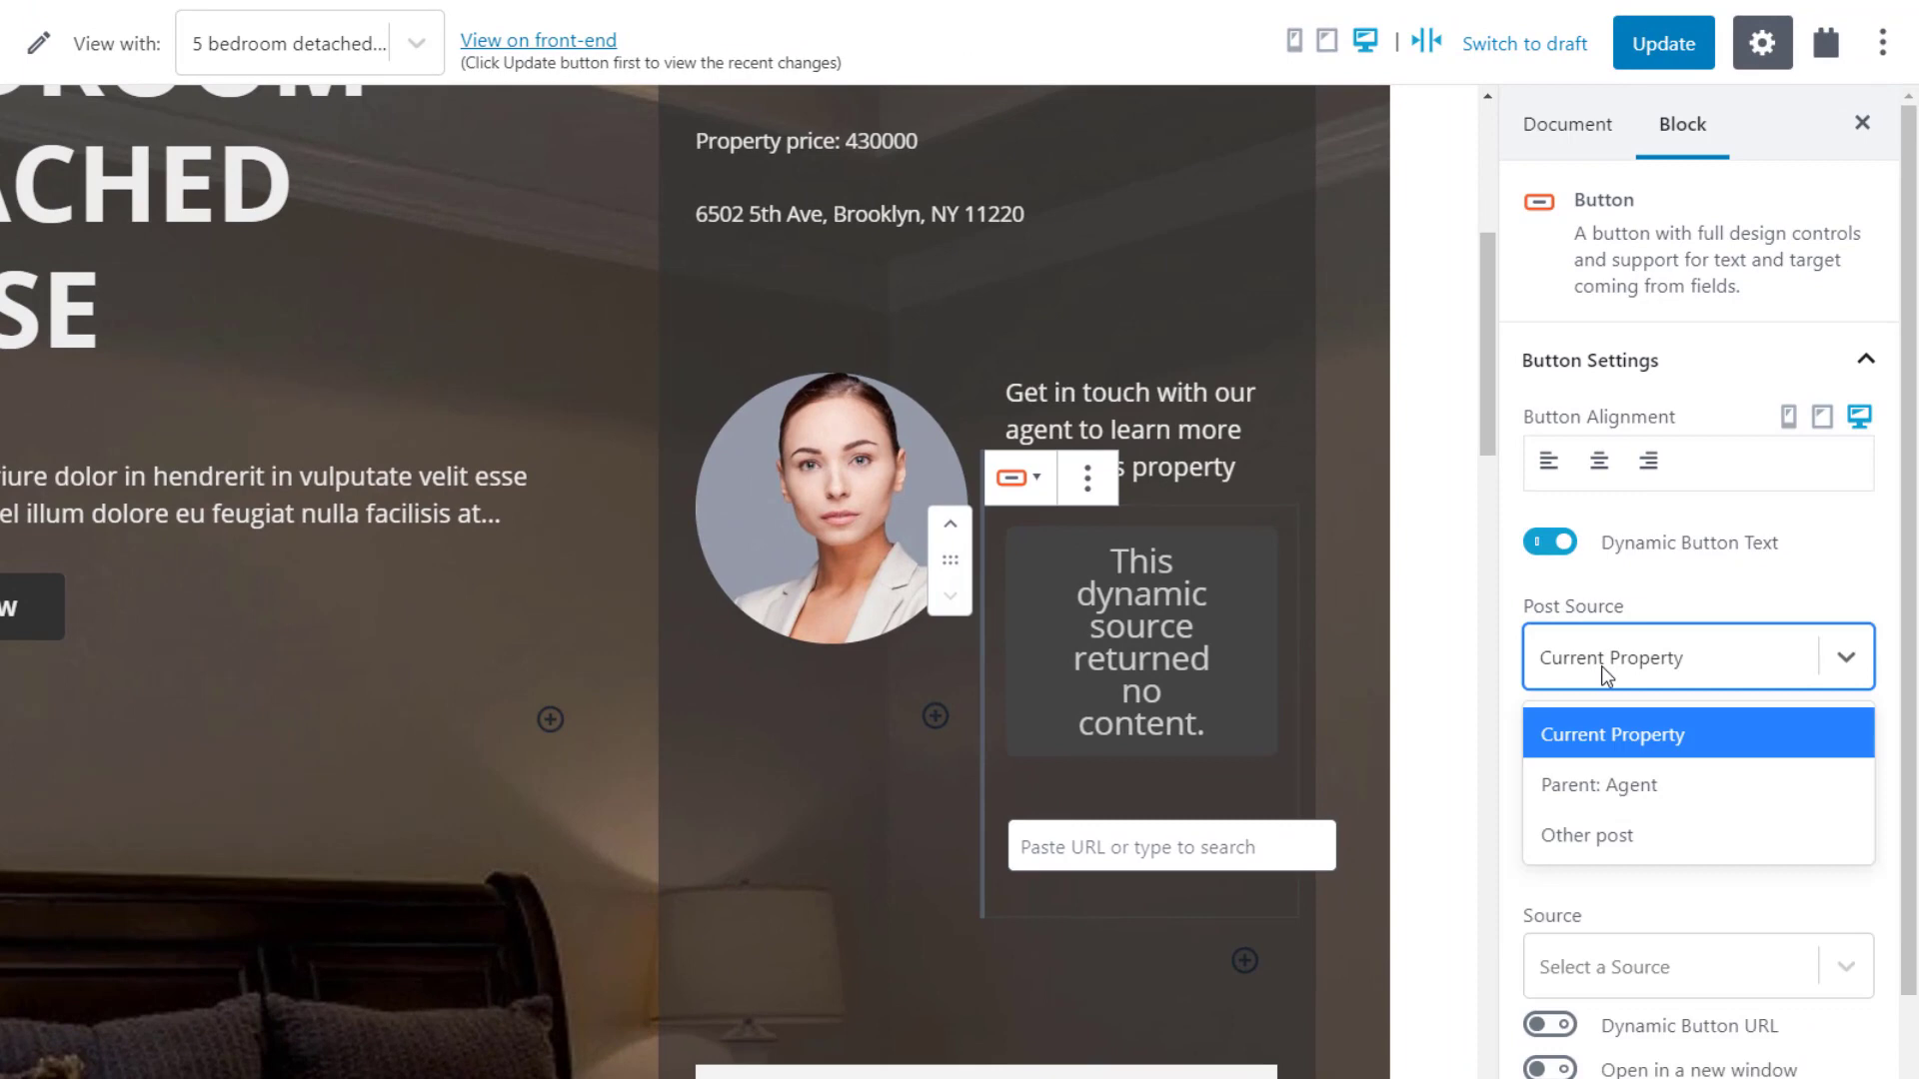
pyautogui.click(1593, 785)
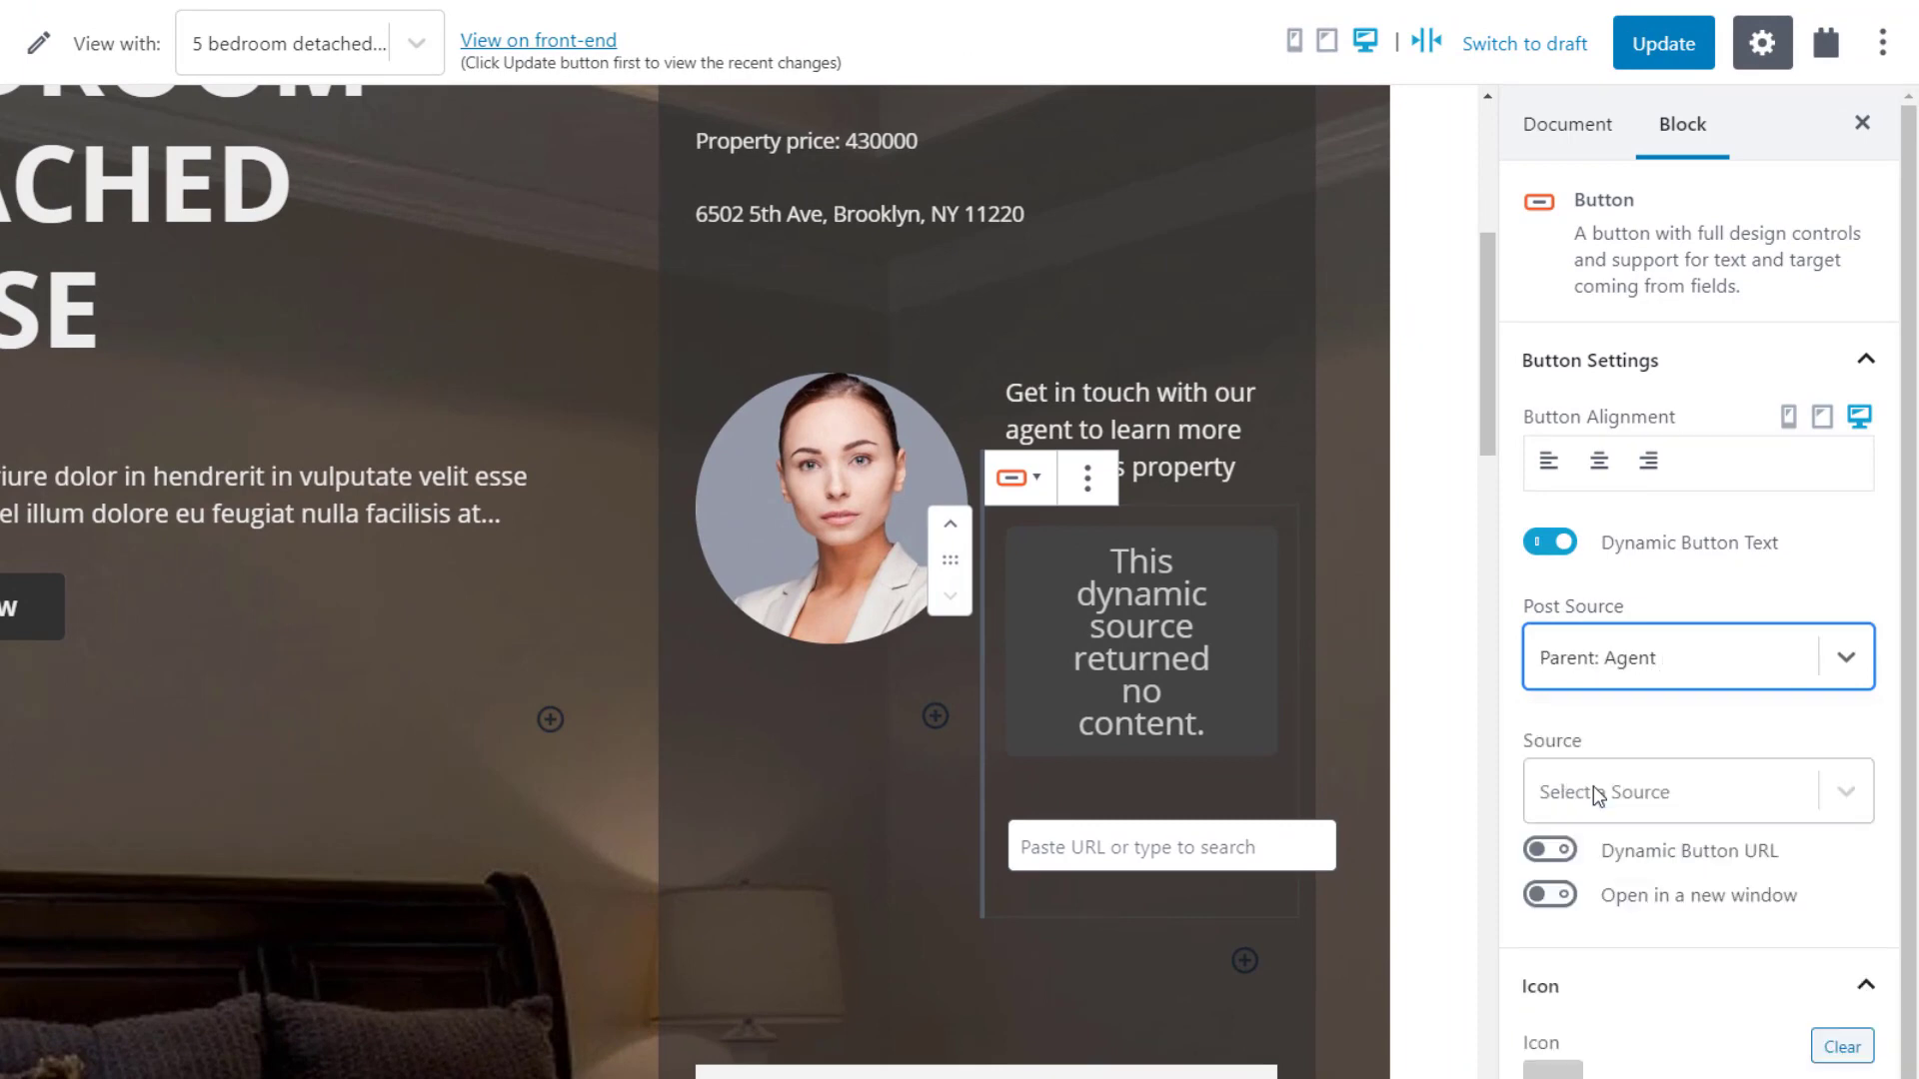
pyautogui.click(1593, 785)
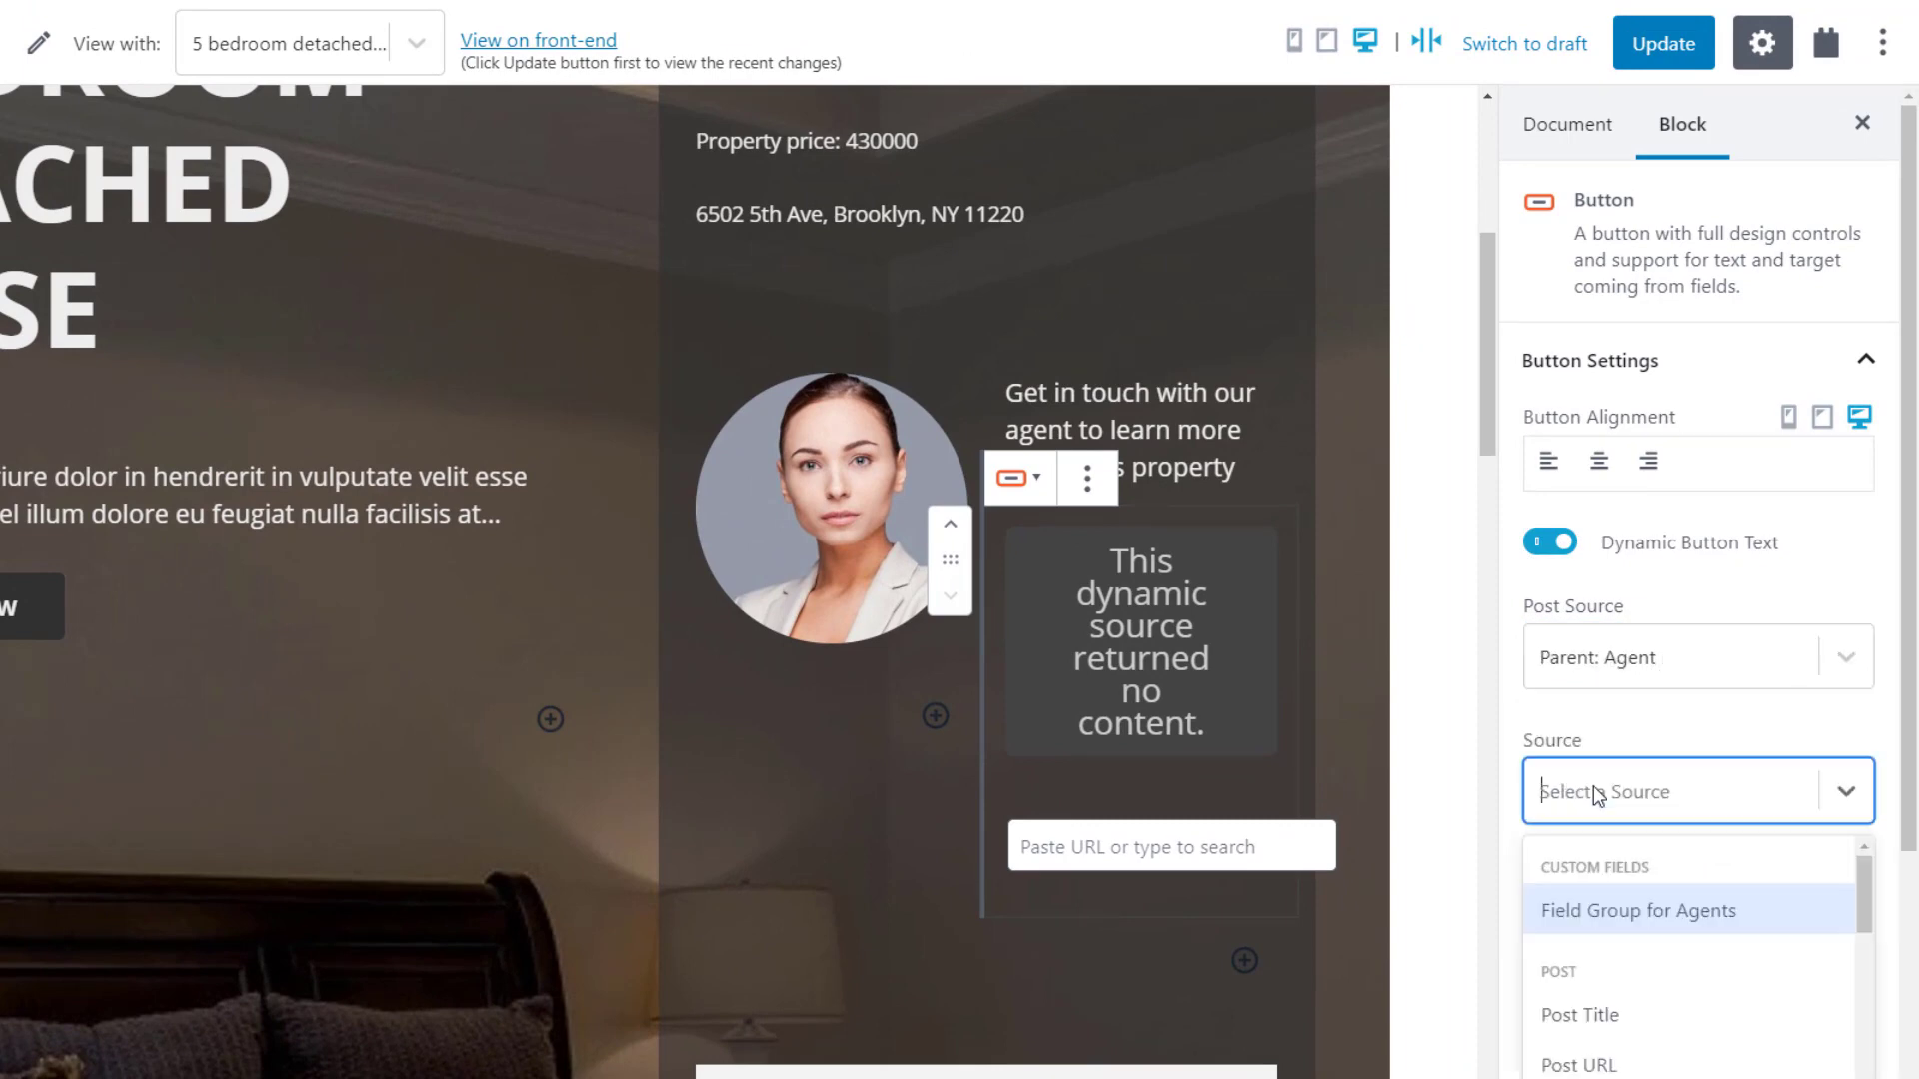
pyautogui.click(1599, 1007)
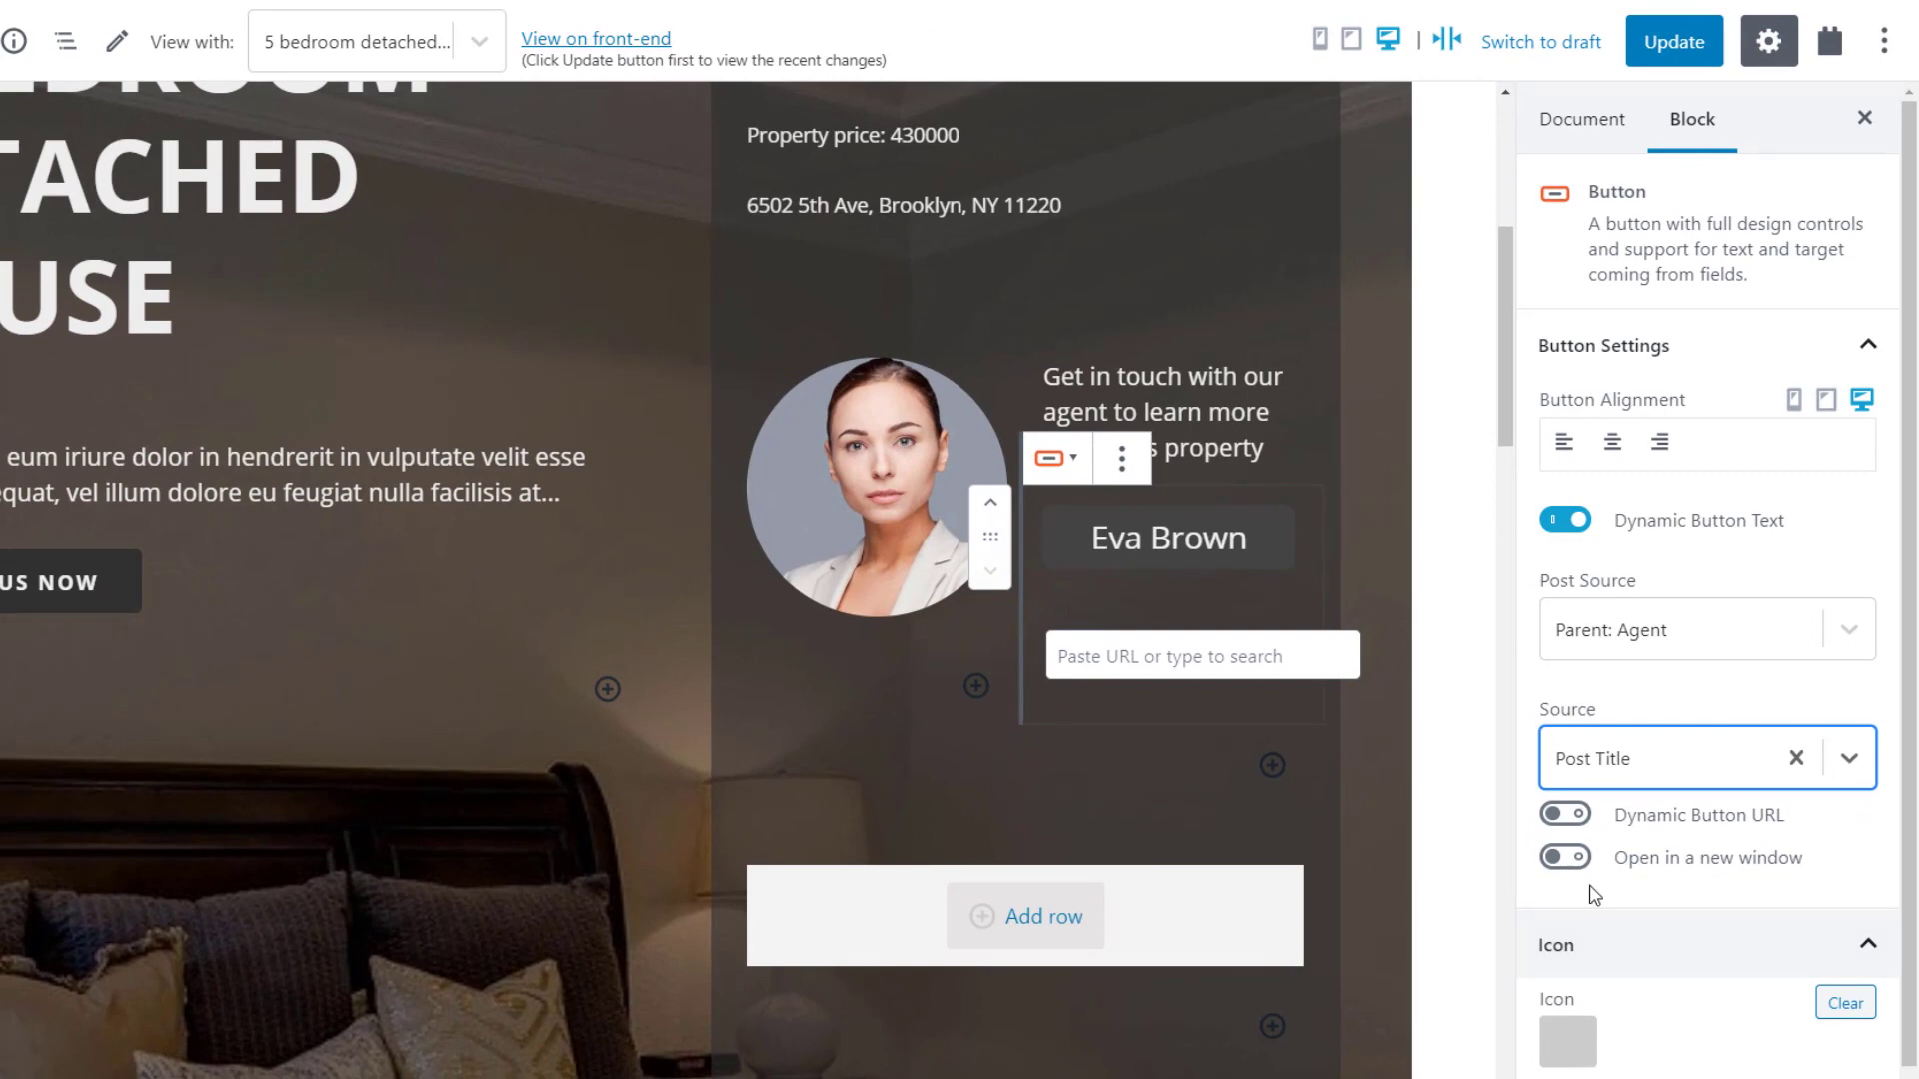
# Make the button URL dynamic, linking to the Parent: Agent's Post URL.
pyautogui.click(1567, 815)
pyautogui.scroll(-3, 1577, 822)
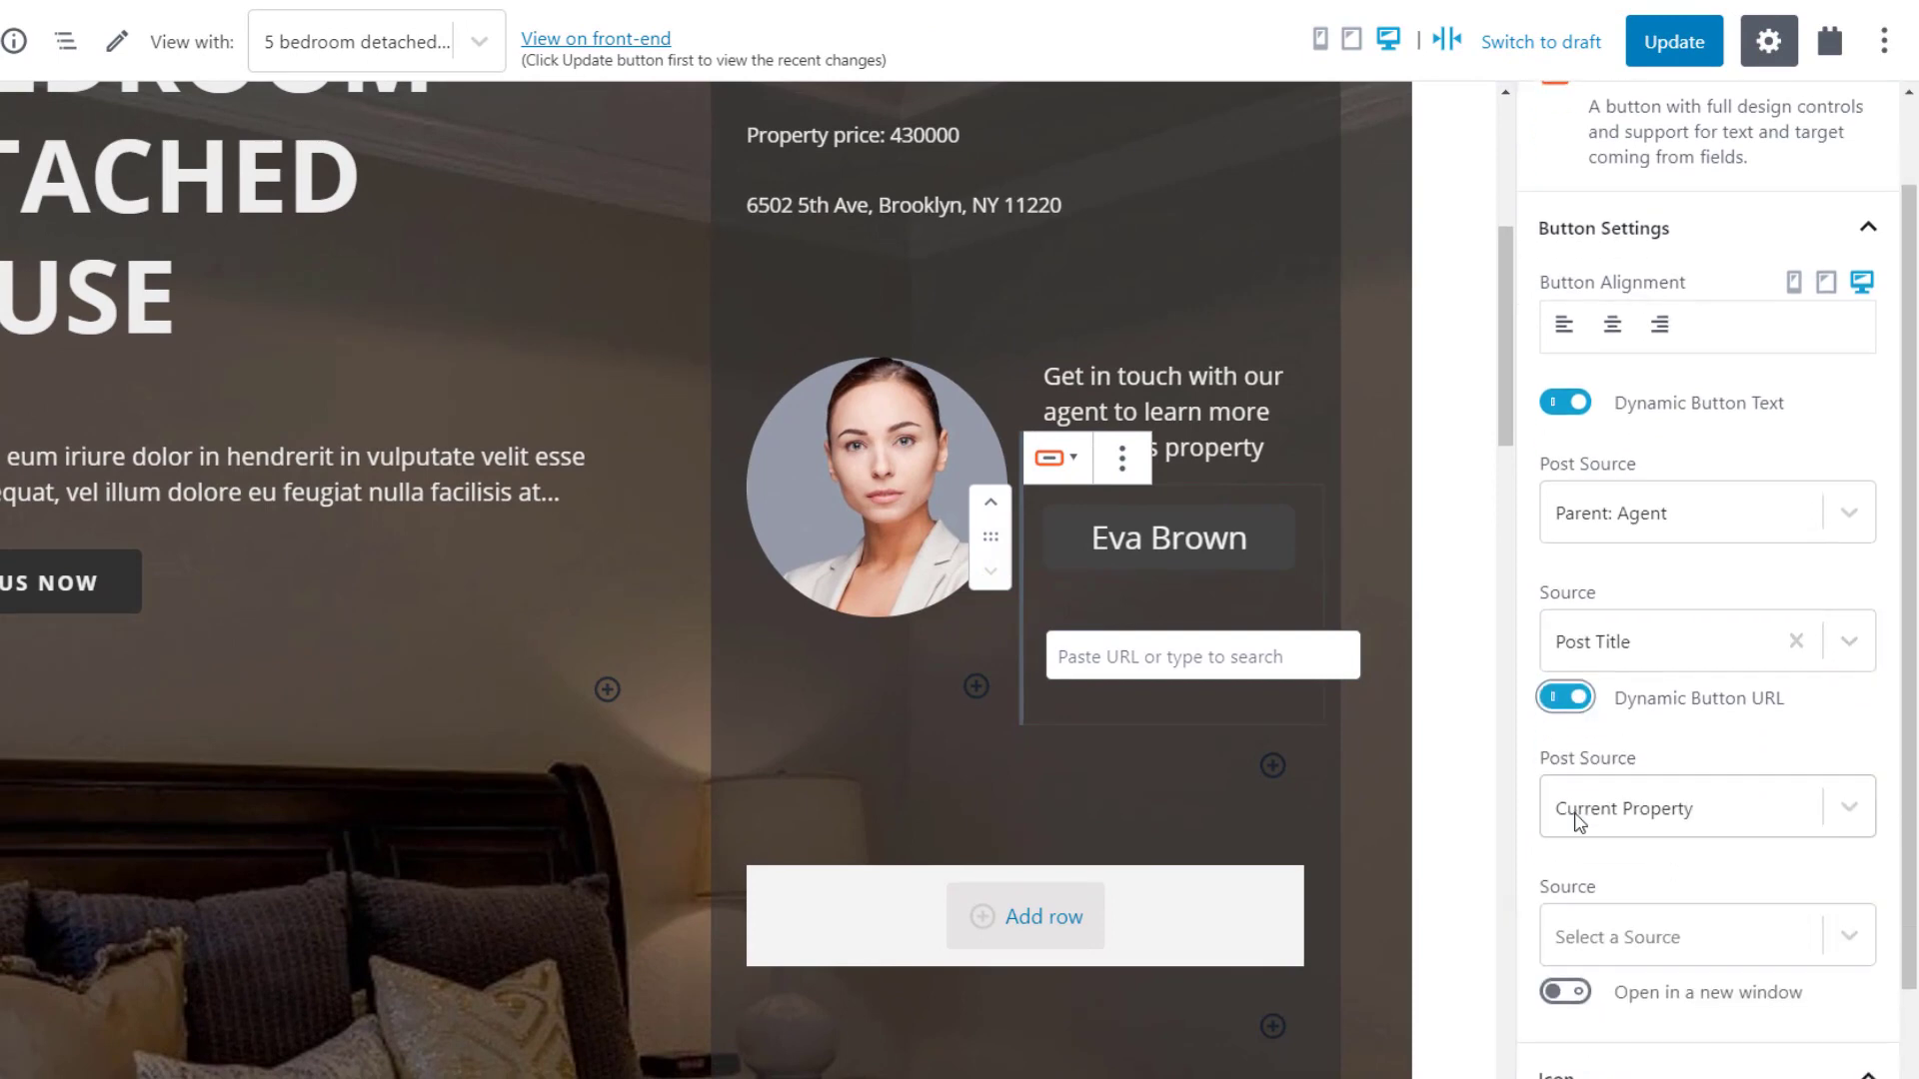
pyautogui.click(1599, 695)
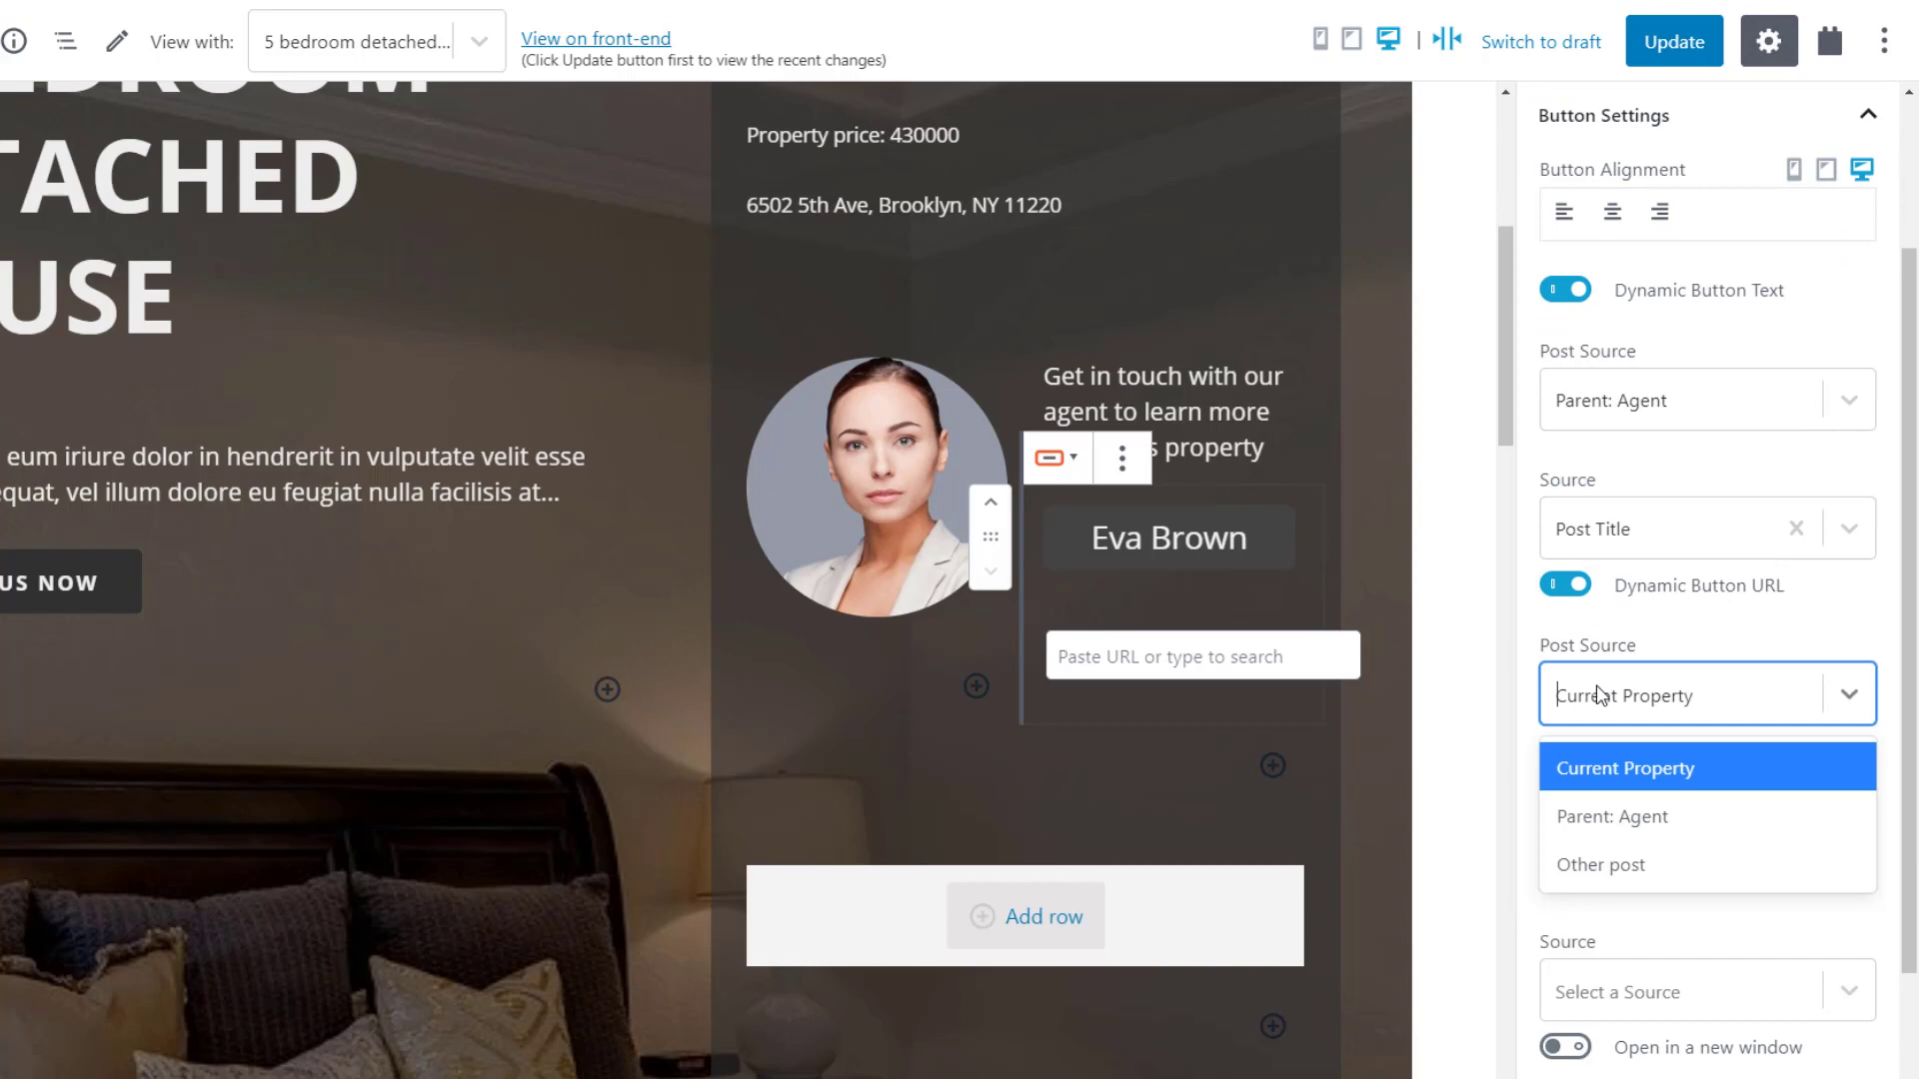
pyautogui.click(1602, 826)
pyautogui.click(1602, 825)
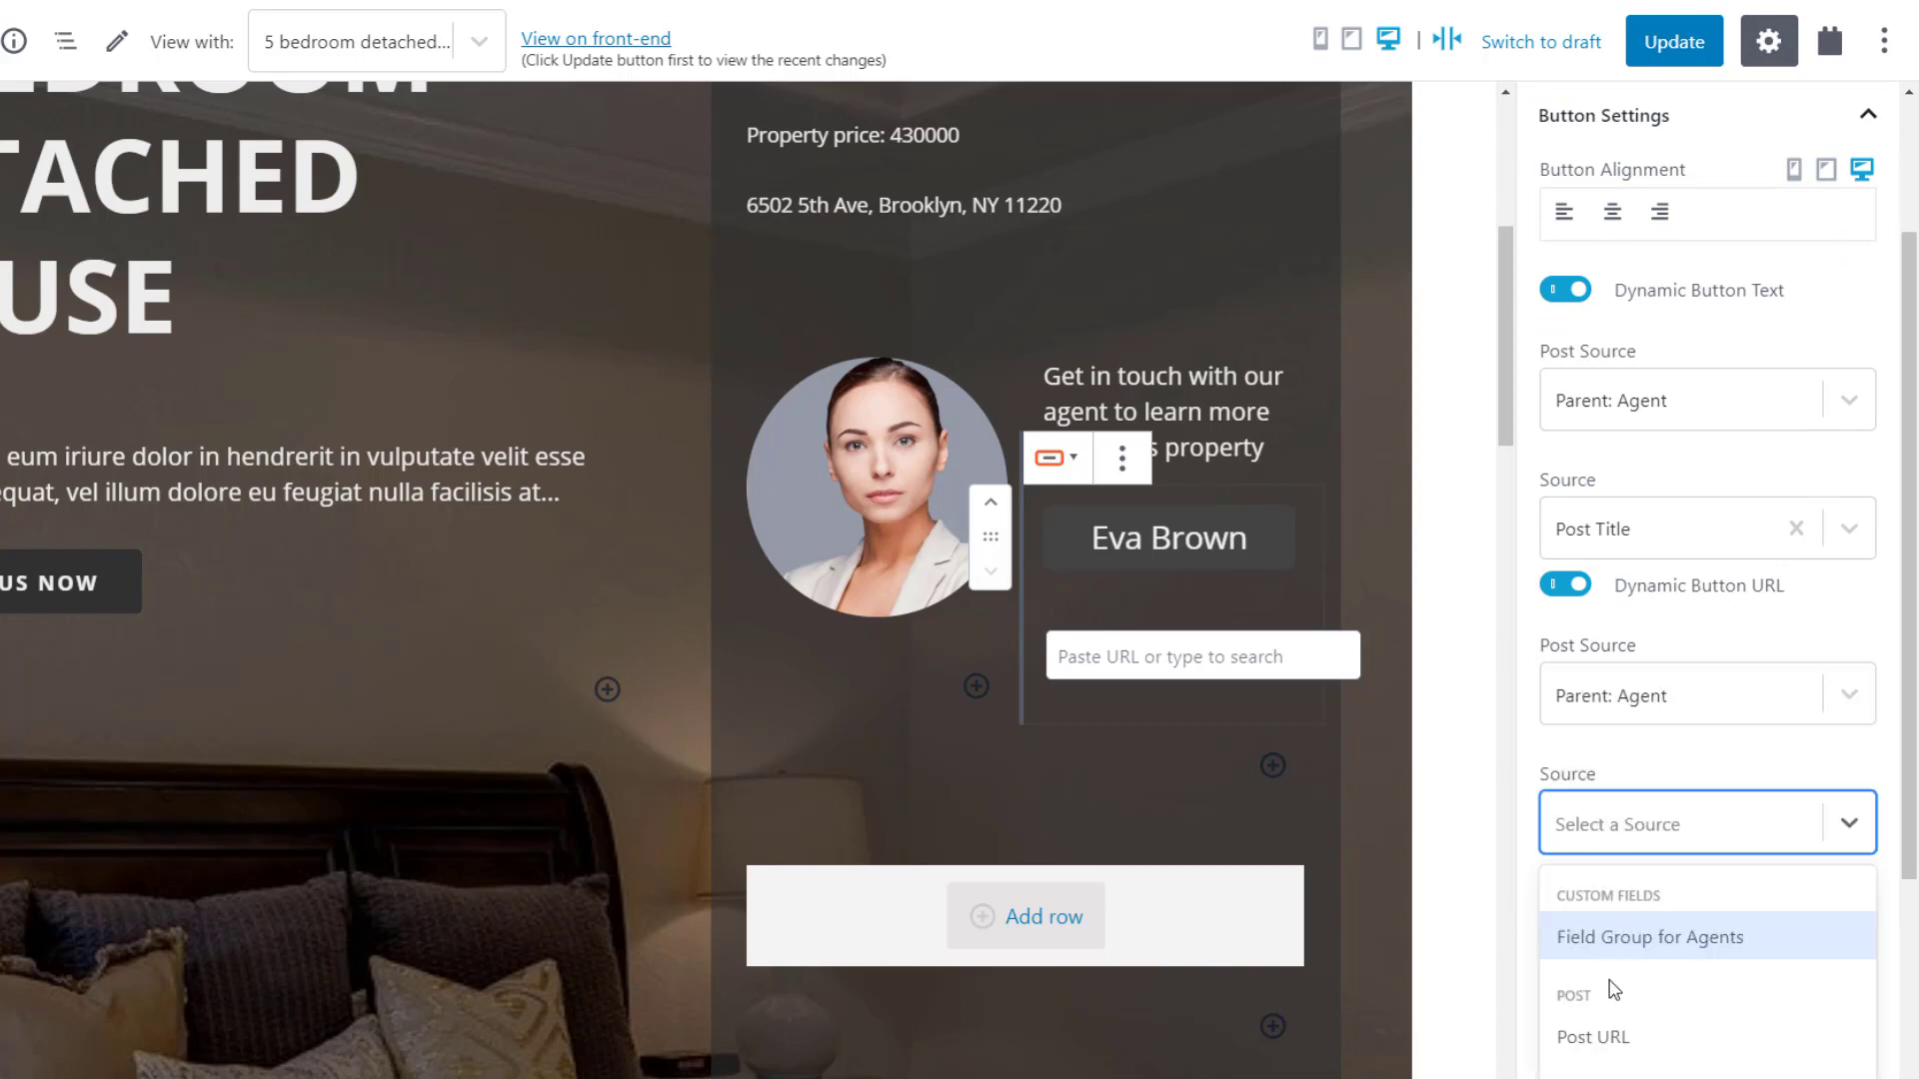
pyautogui.click(1612, 1038)
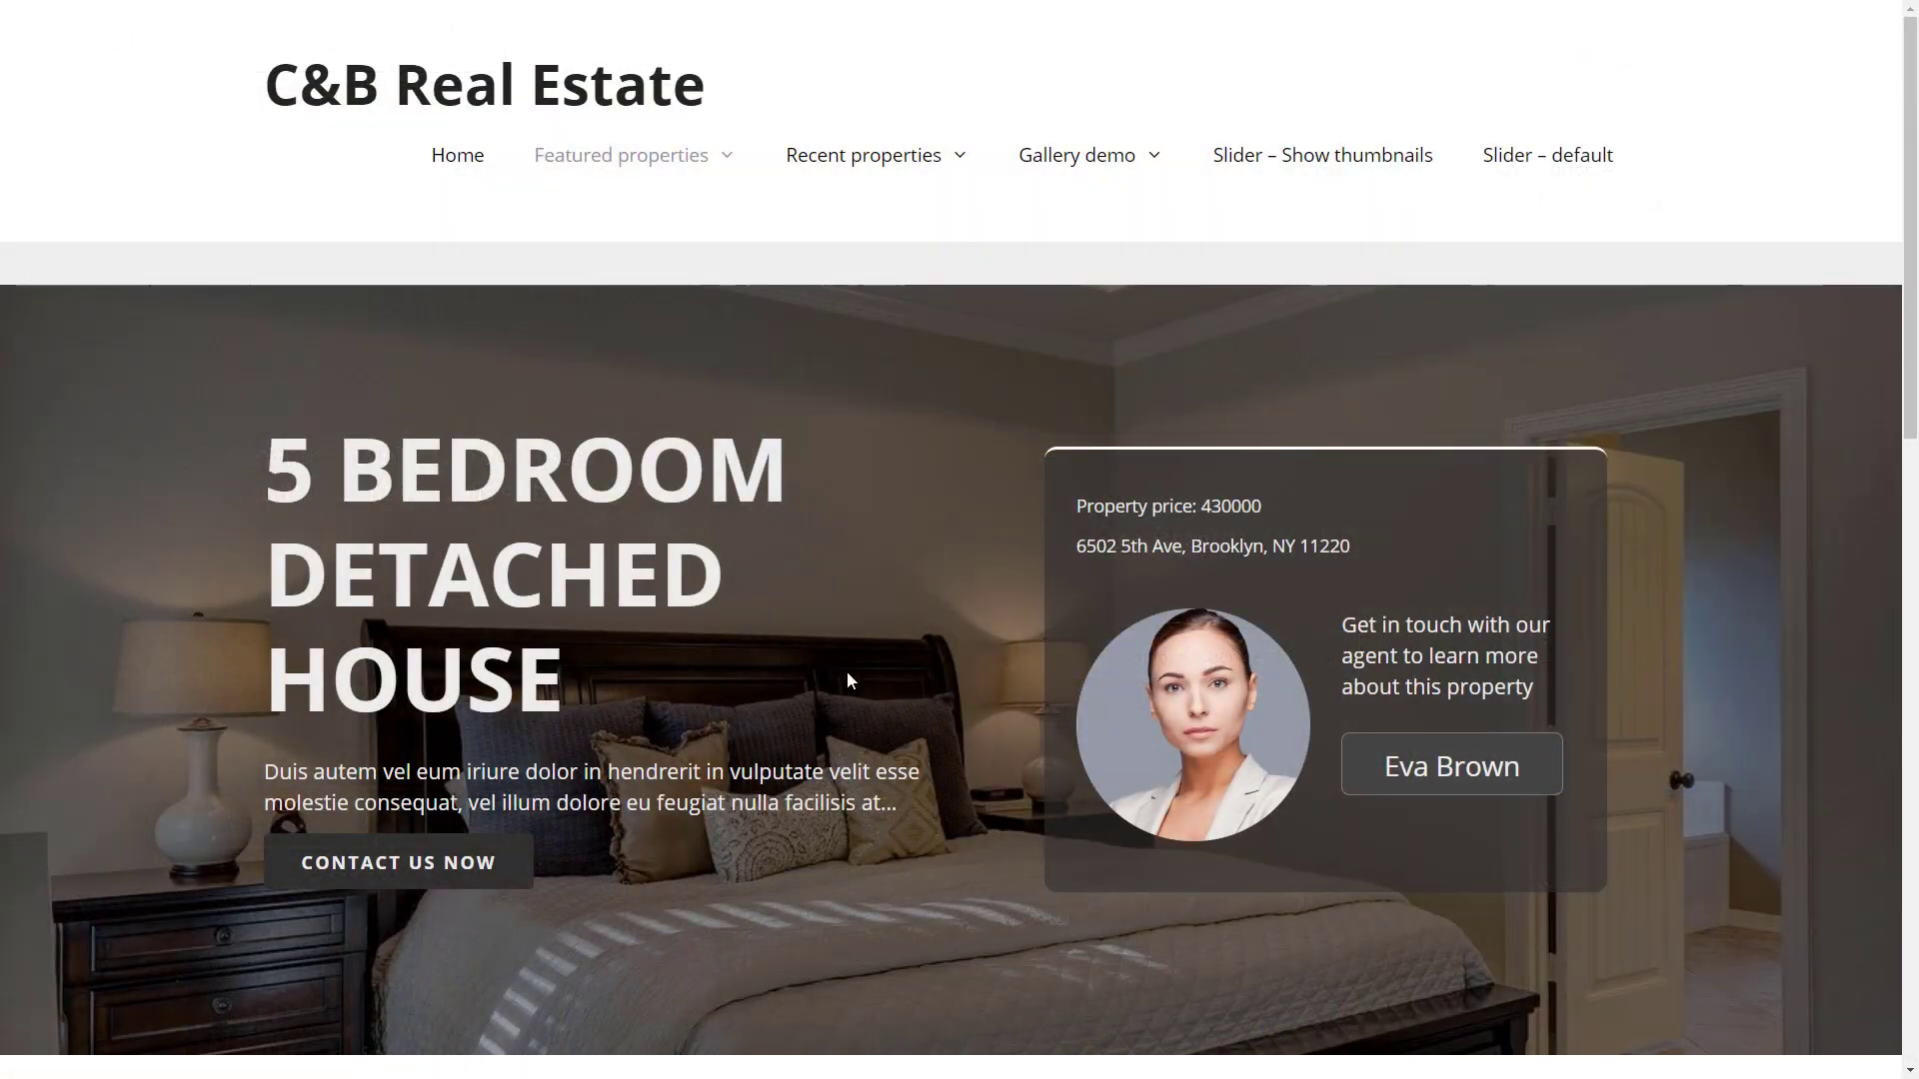
pyautogui.click(1490, 779)
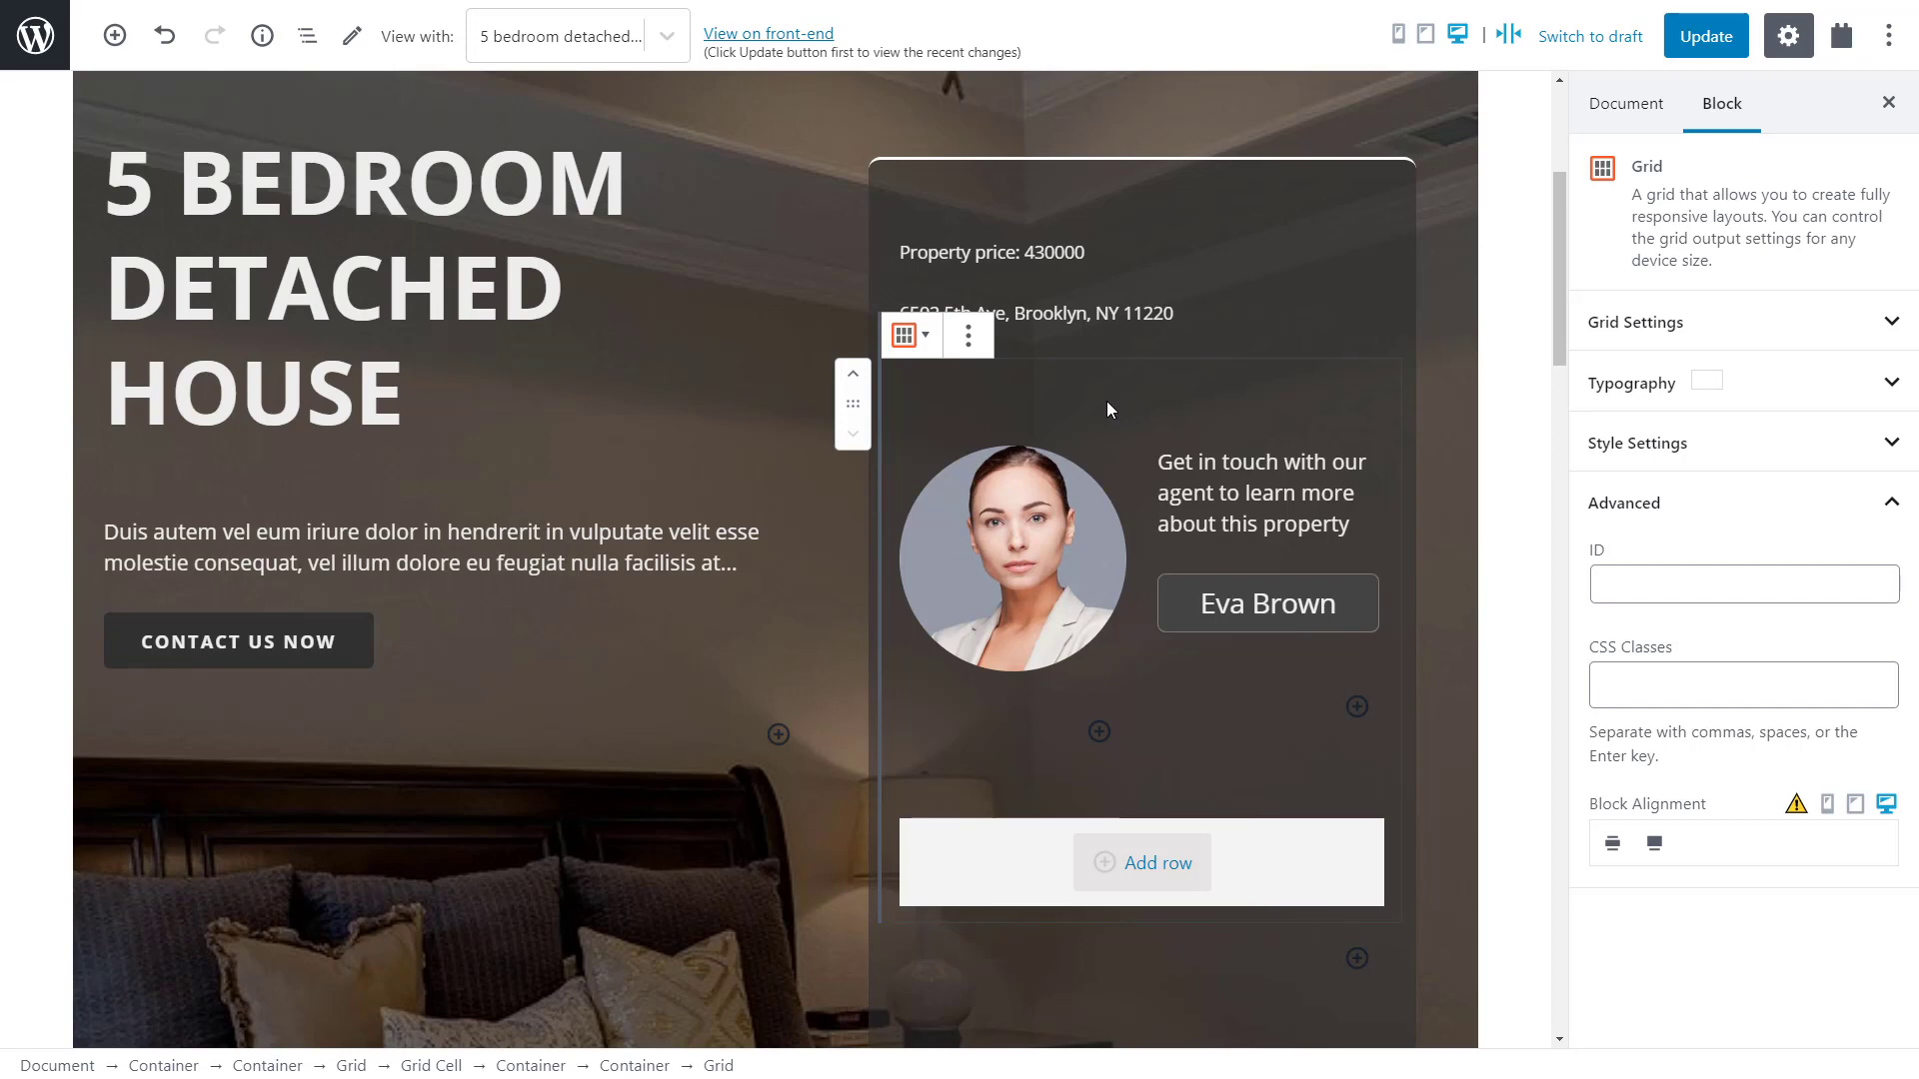
# Insert a Toolset Conditional block directly beneath the round agent photo.
pyautogui.click(1098, 731)
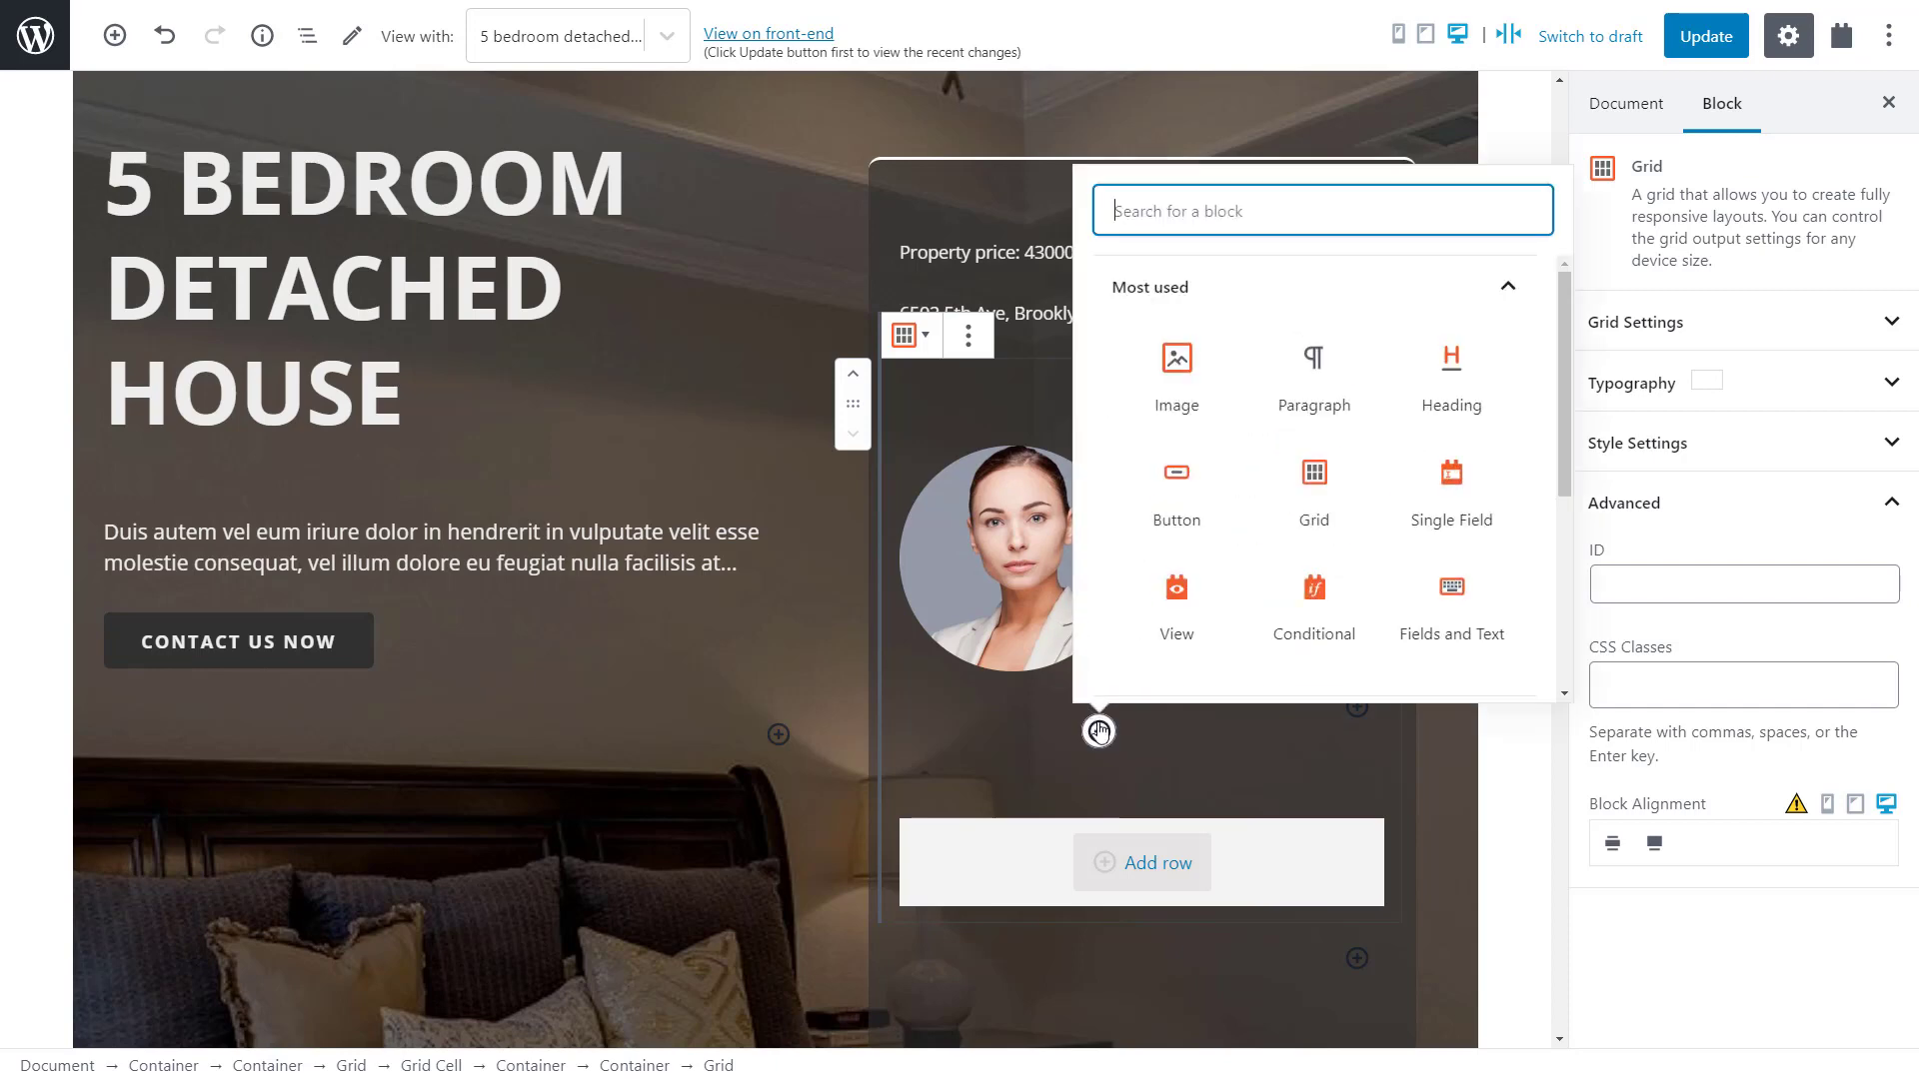
pyautogui.scroll(-5, 1236, 543)
pyautogui.click(1238, 673)
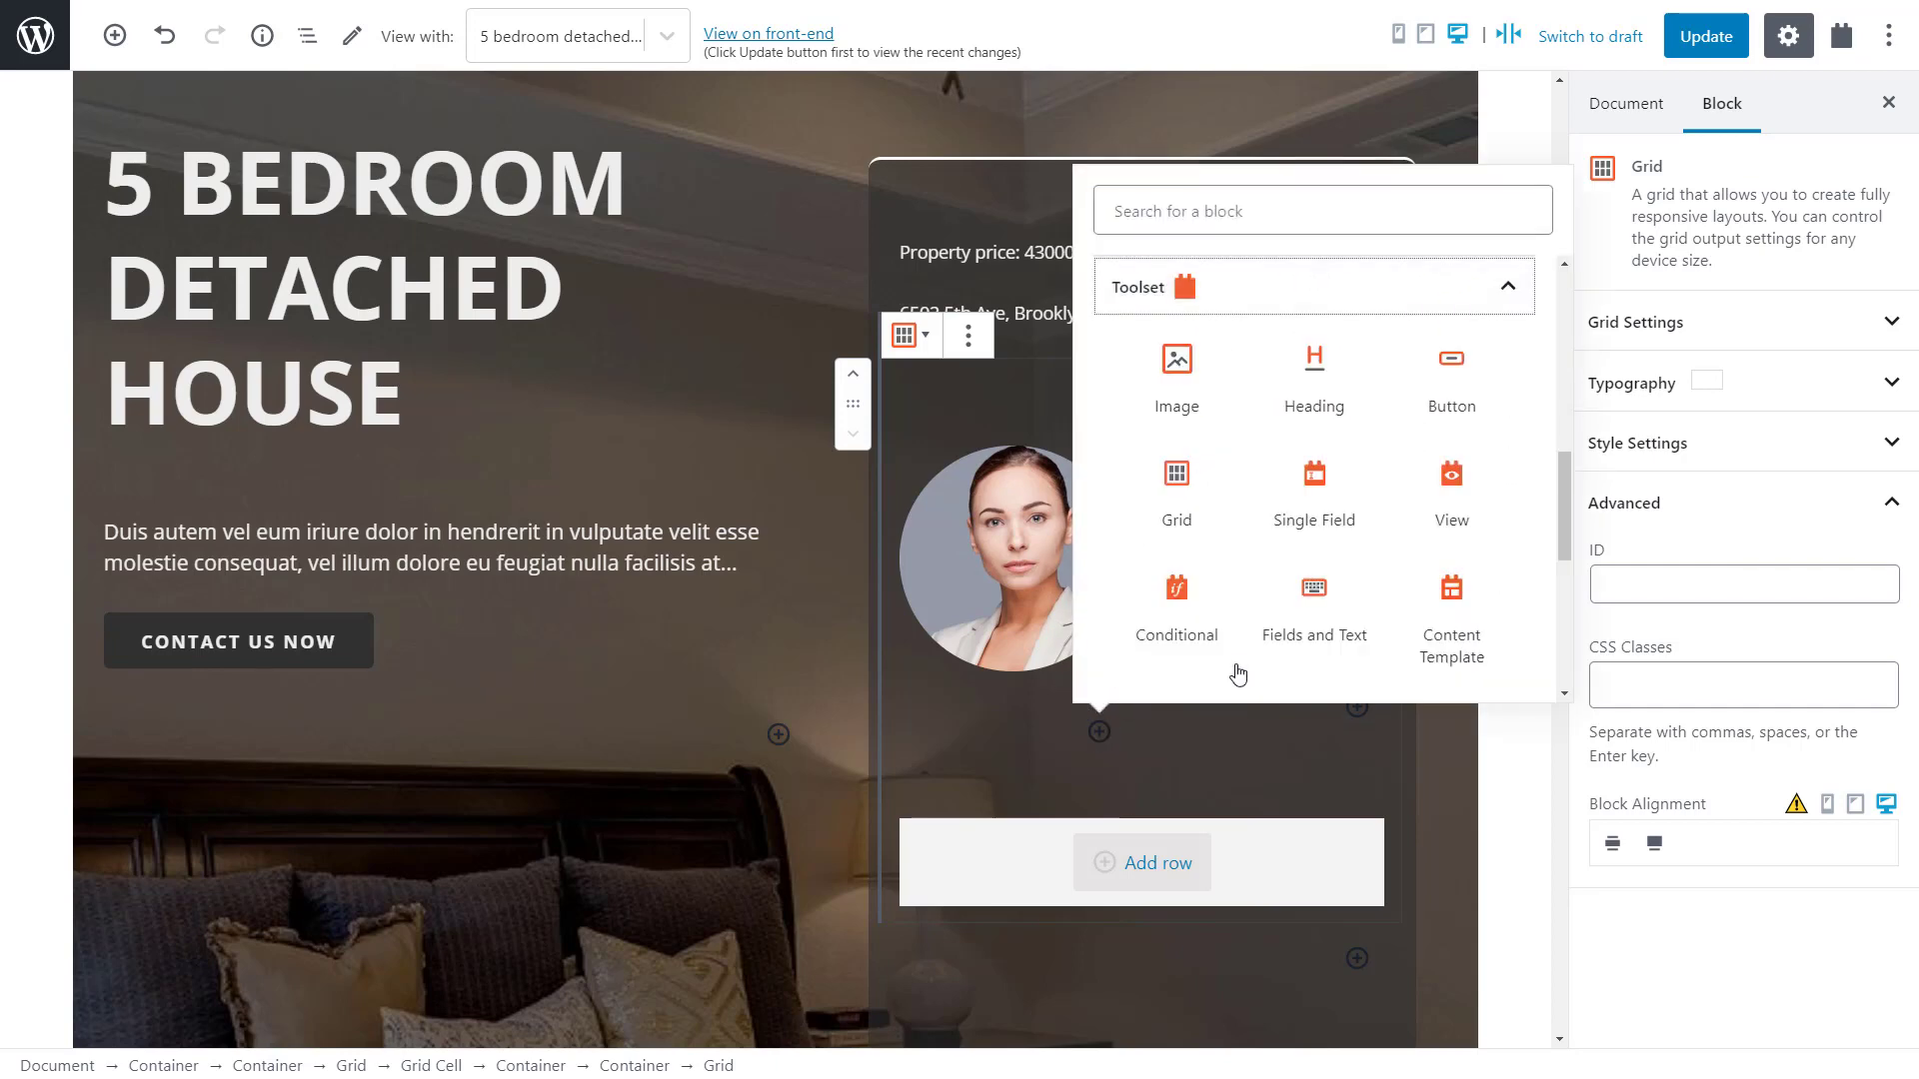
pyautogui.click(1179, 606)
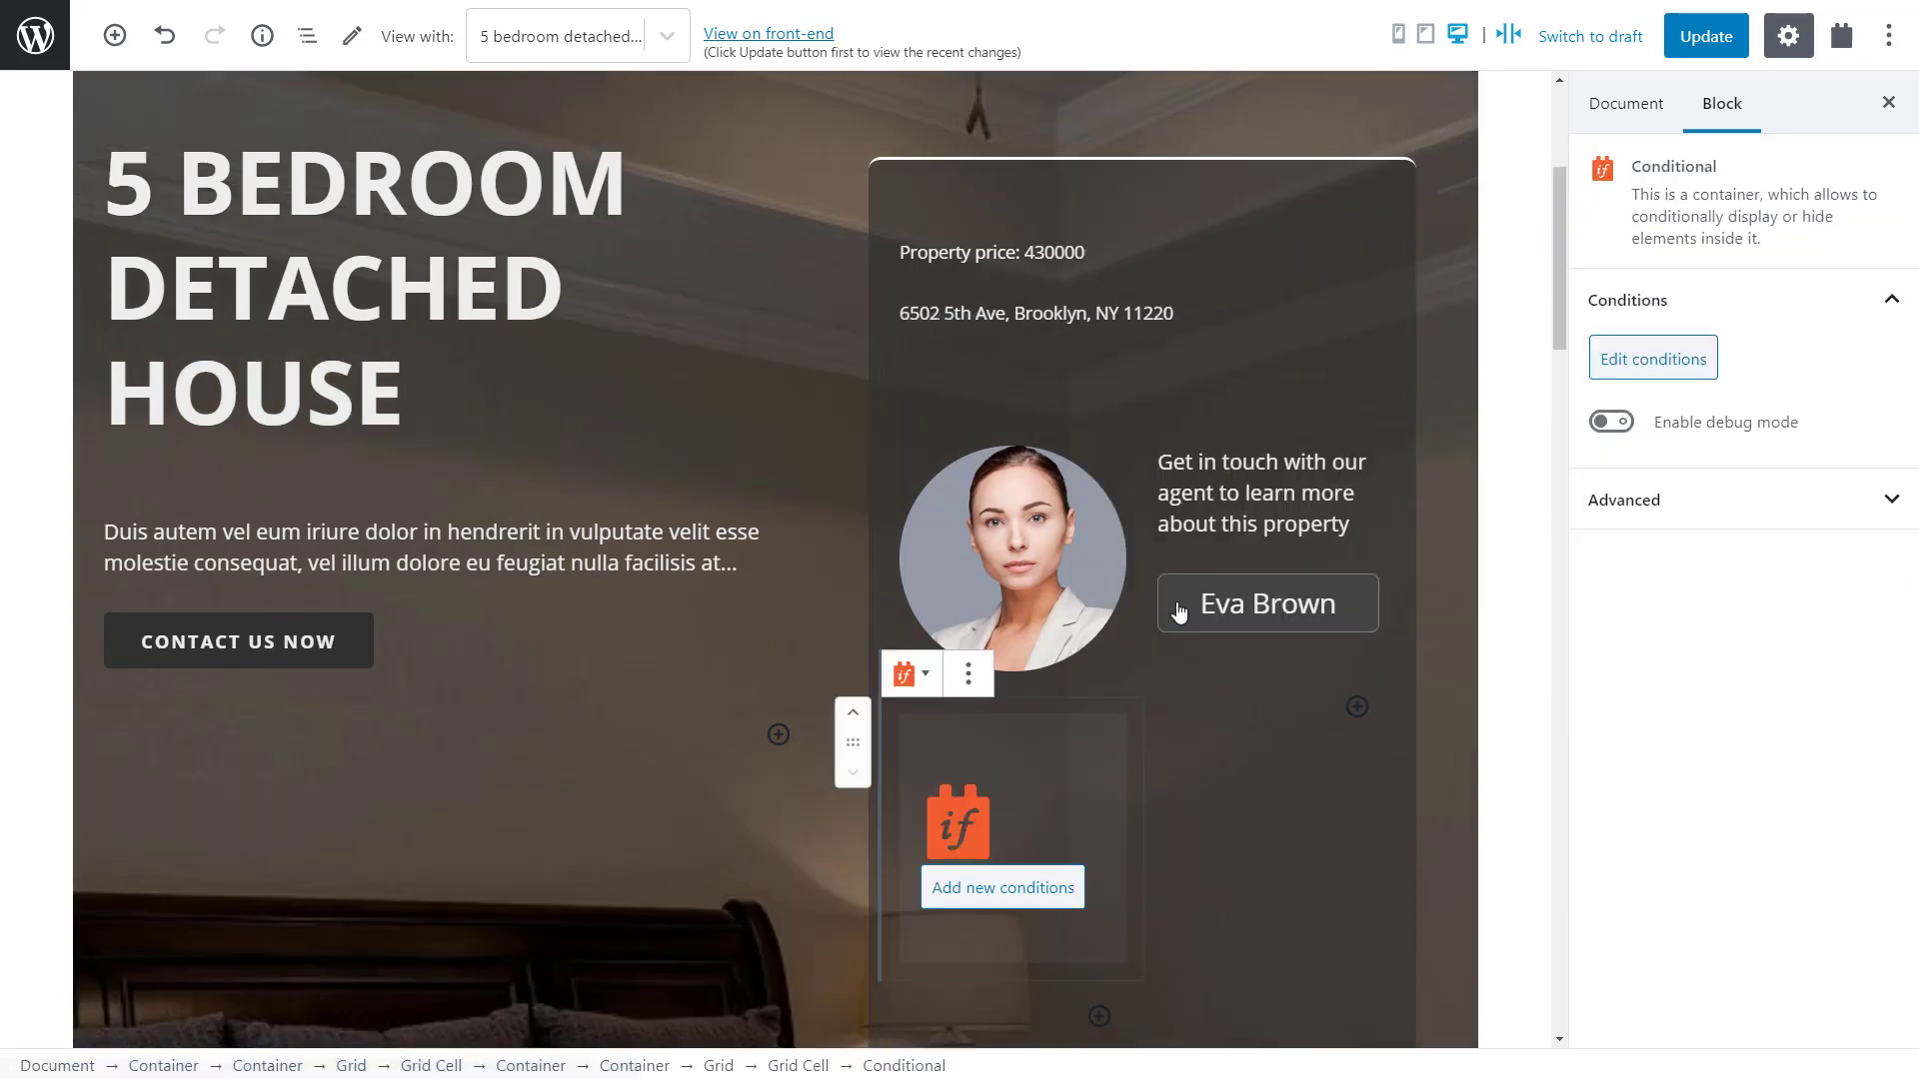
# Start a condition on Post data from Parent: Agent using the Field Group for Agents.
pyautogui.click(1642, 360)
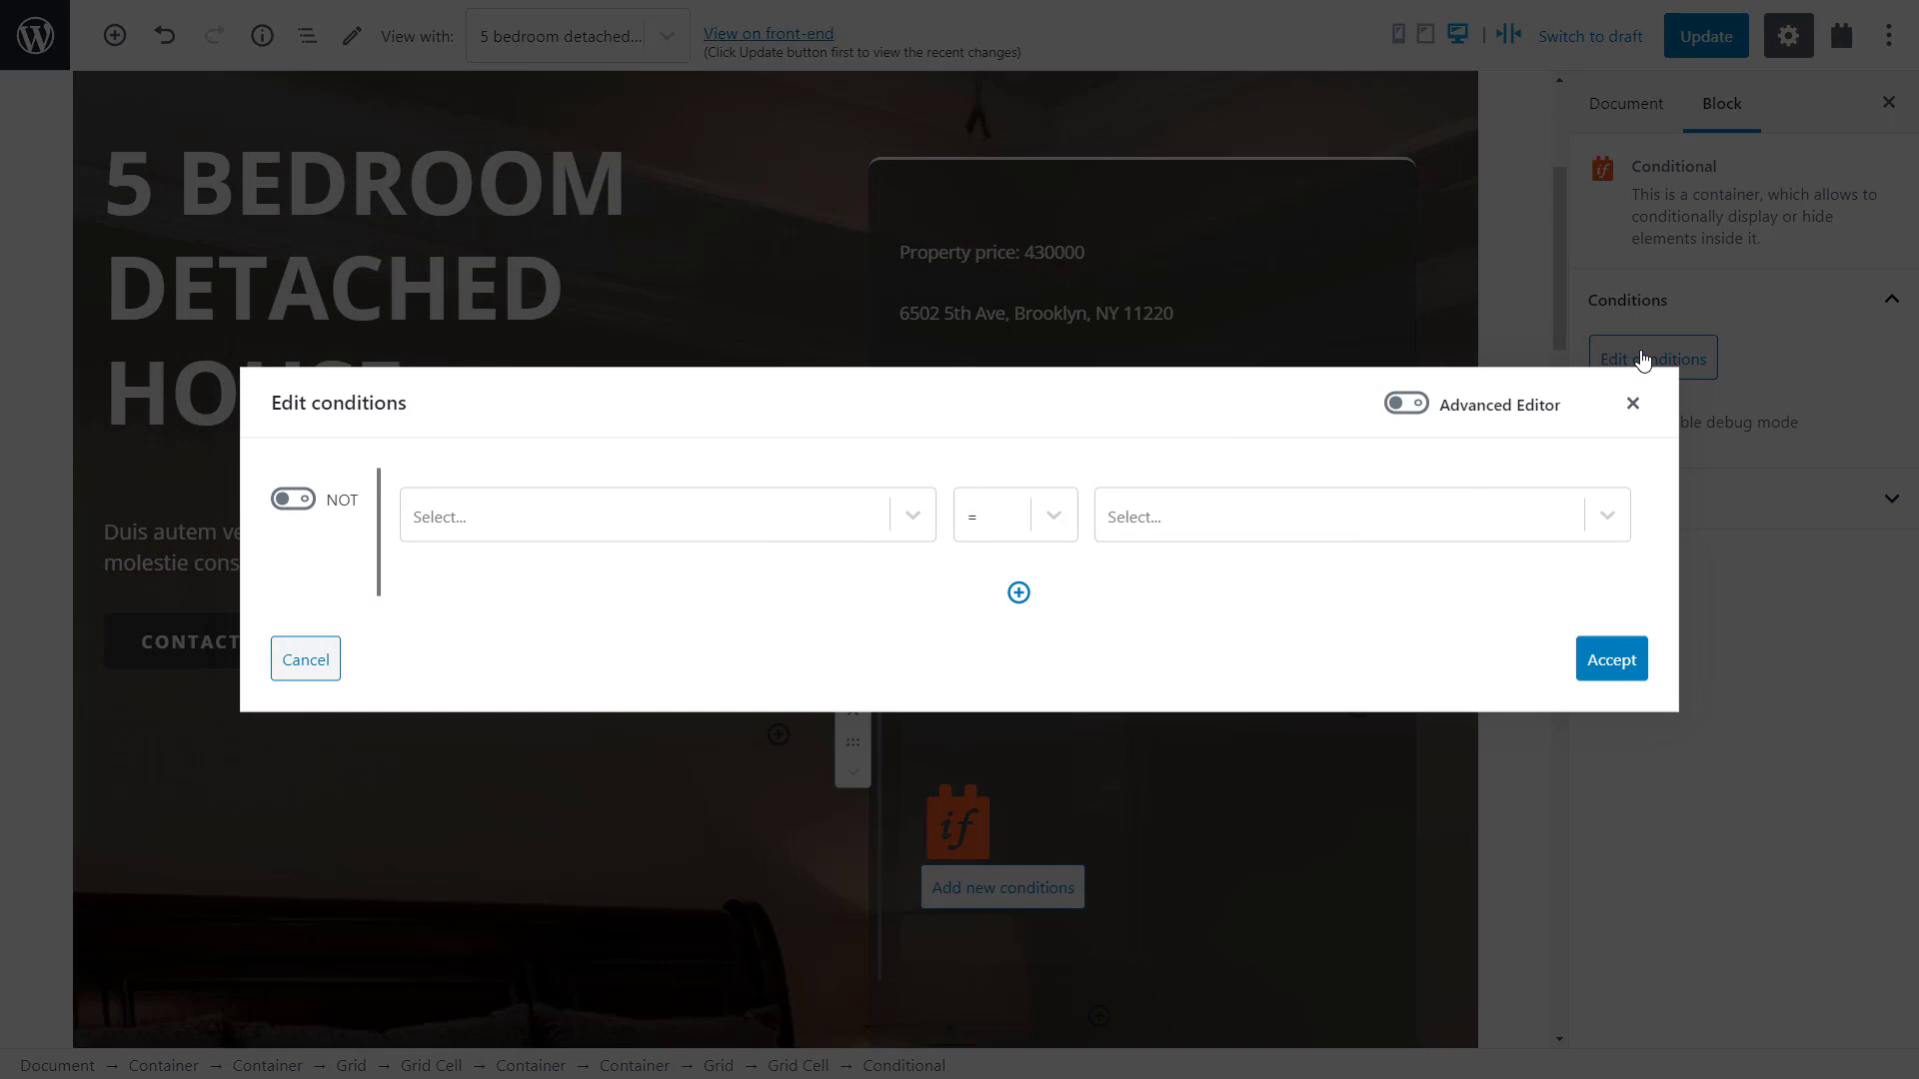
pyautogui.click(765, 517)
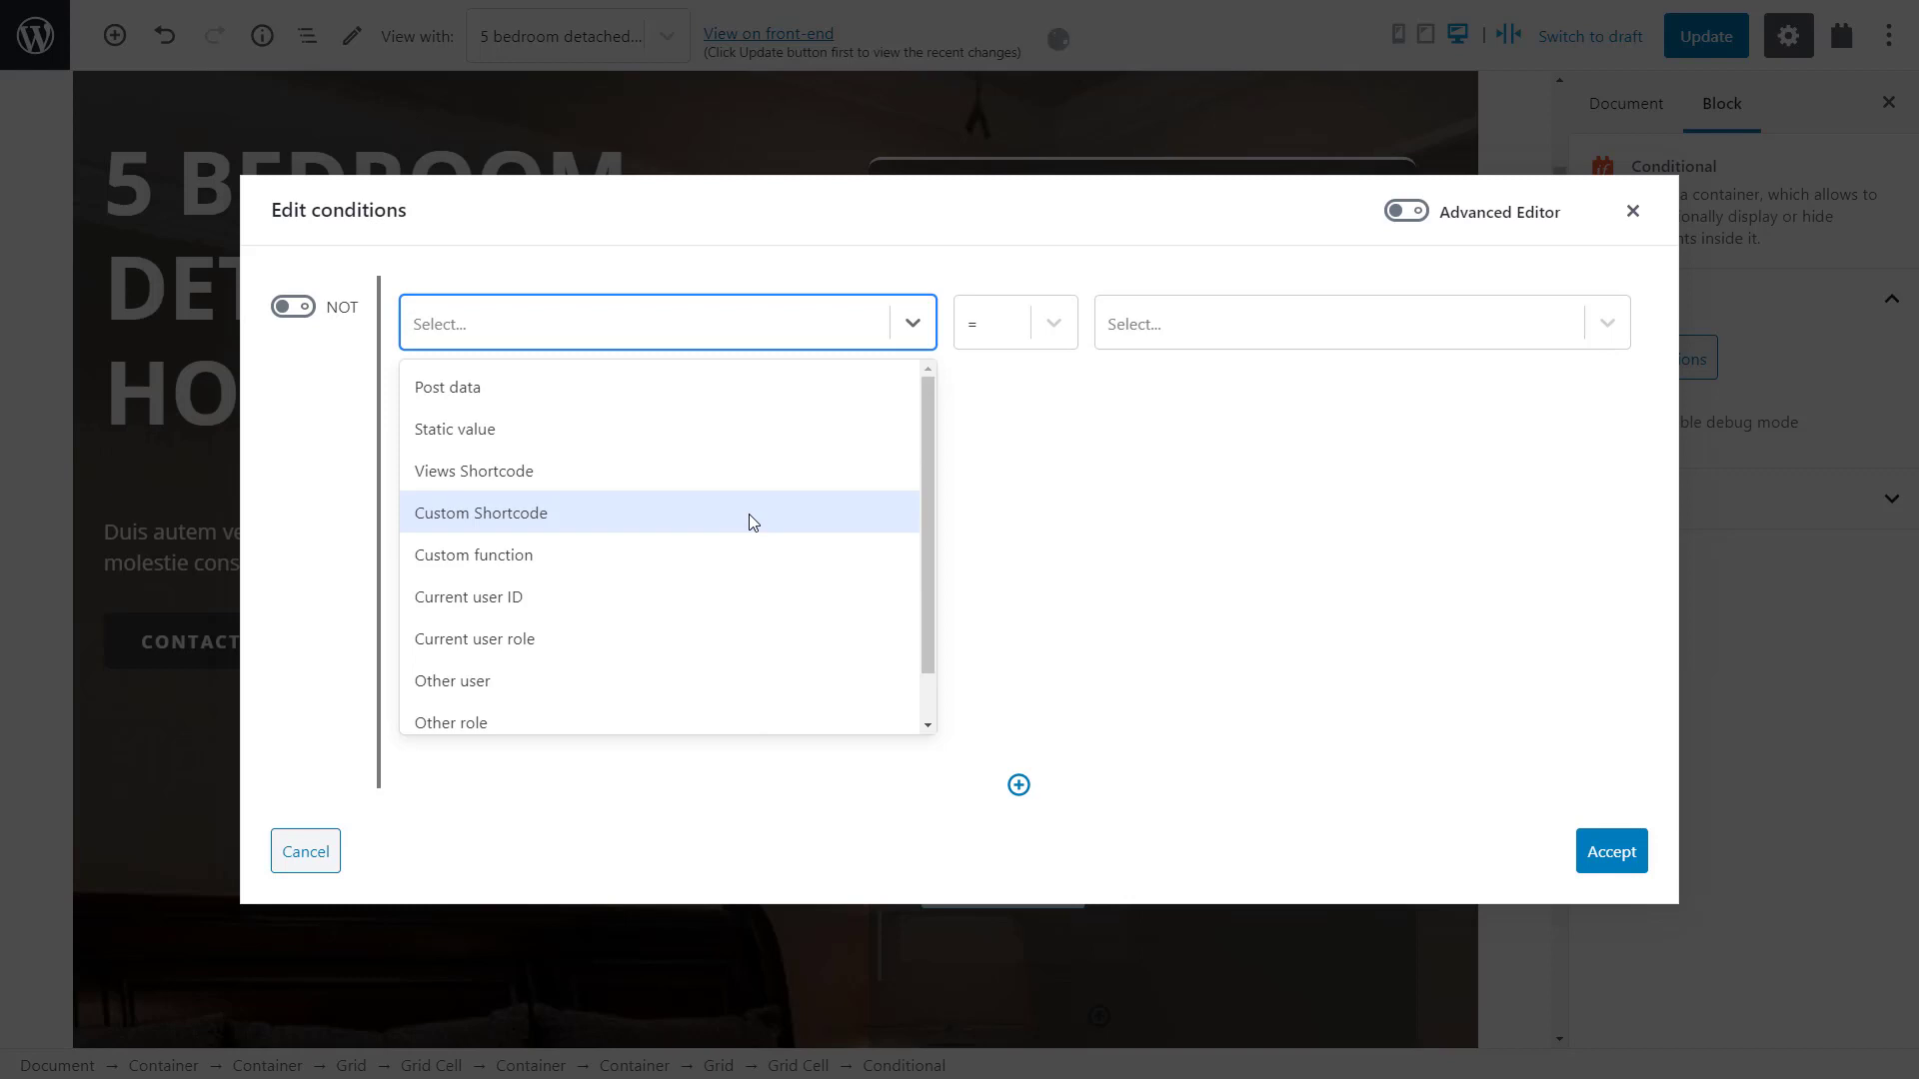
pyautogui.scroll(-1, 753, 521)
pyautogui.scroll(1, 753, 522)
pyautogui.click(556, 393)
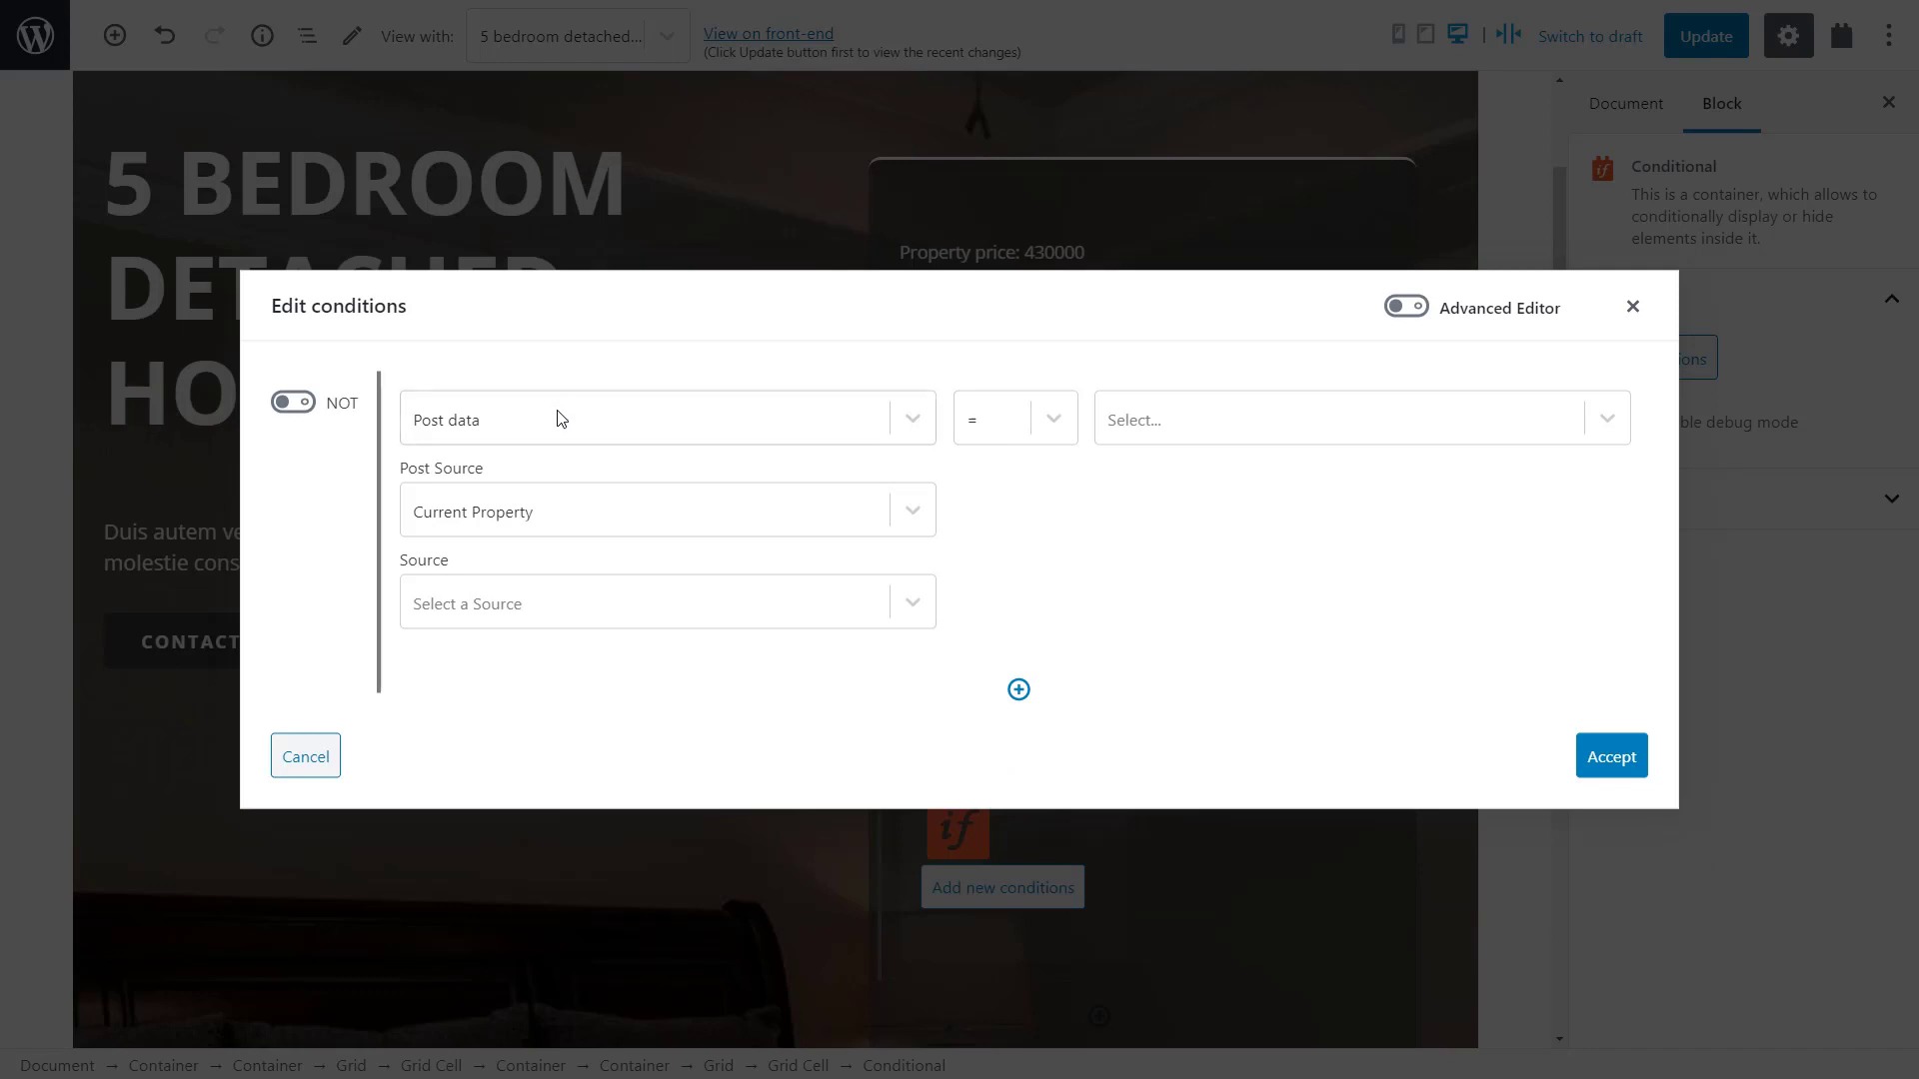
pyautogui.click(561, 500)
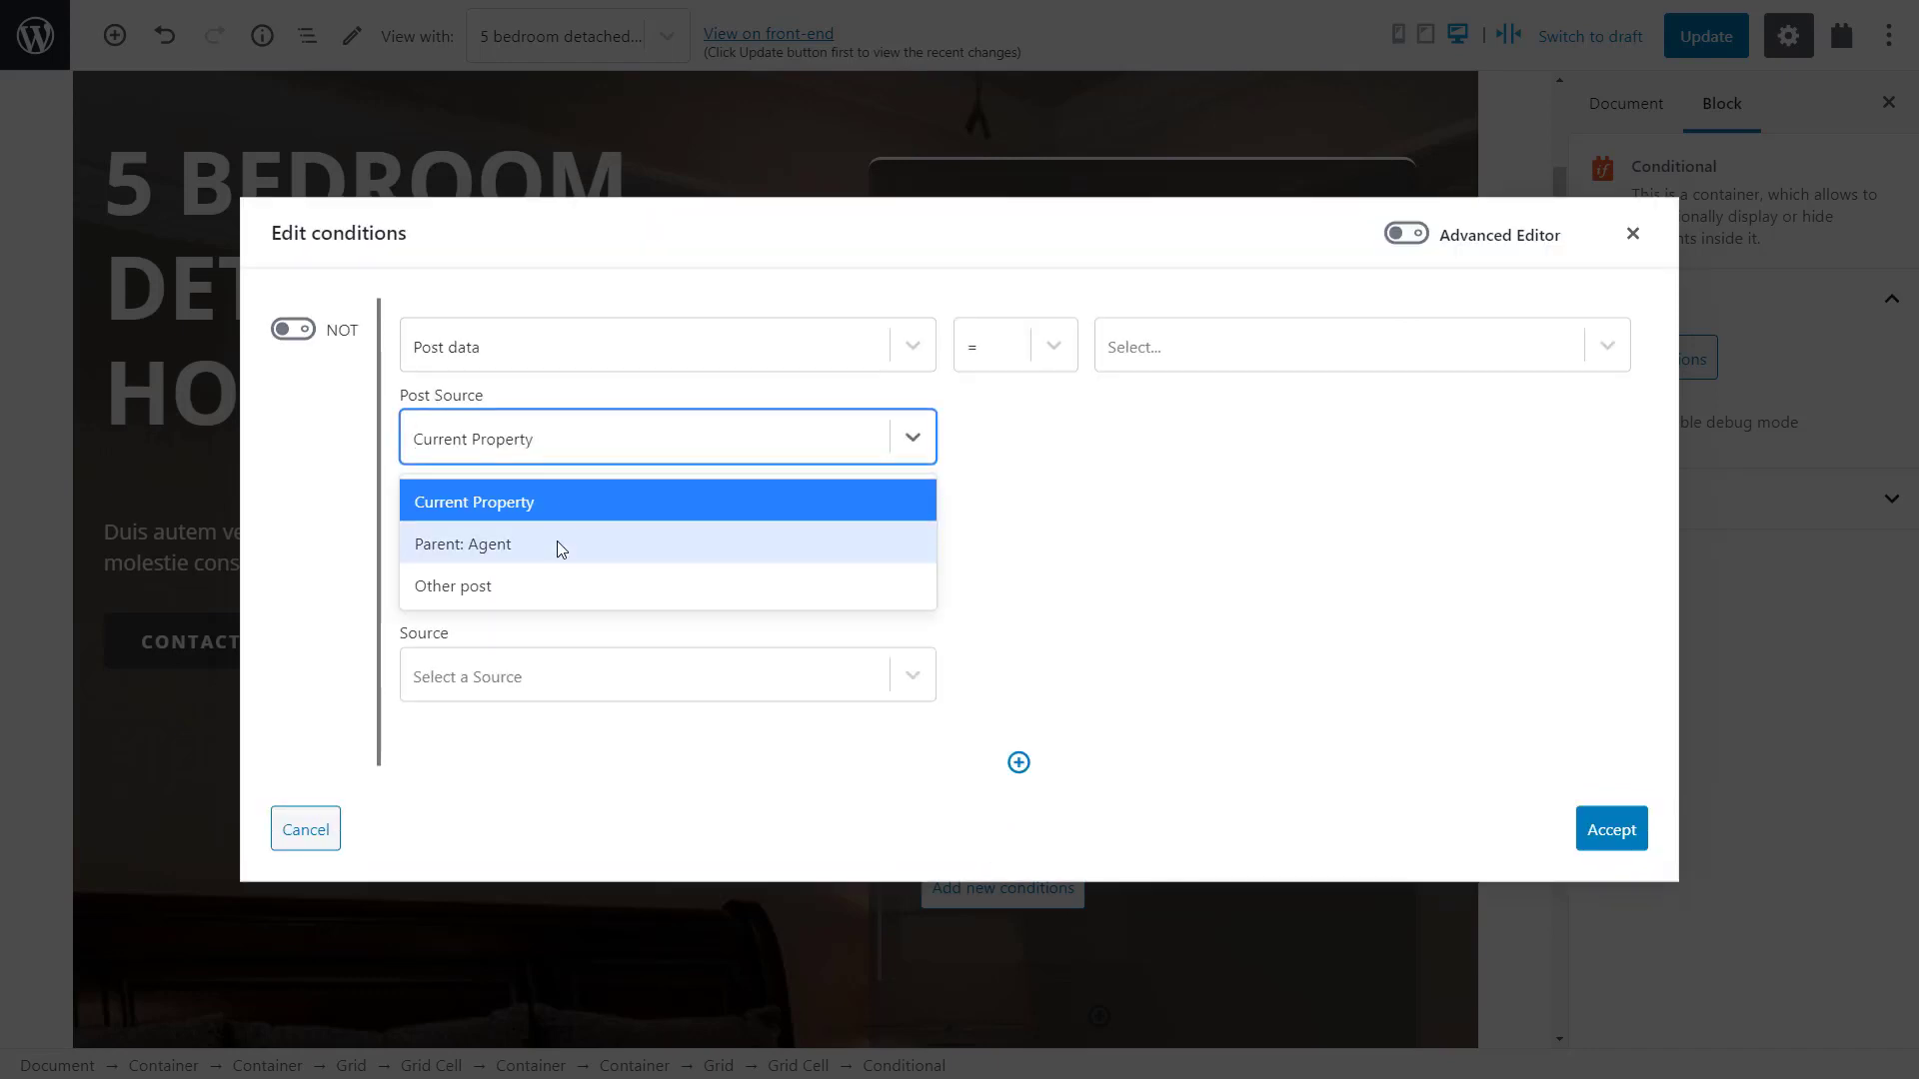
pyautogui.click(561, 546)
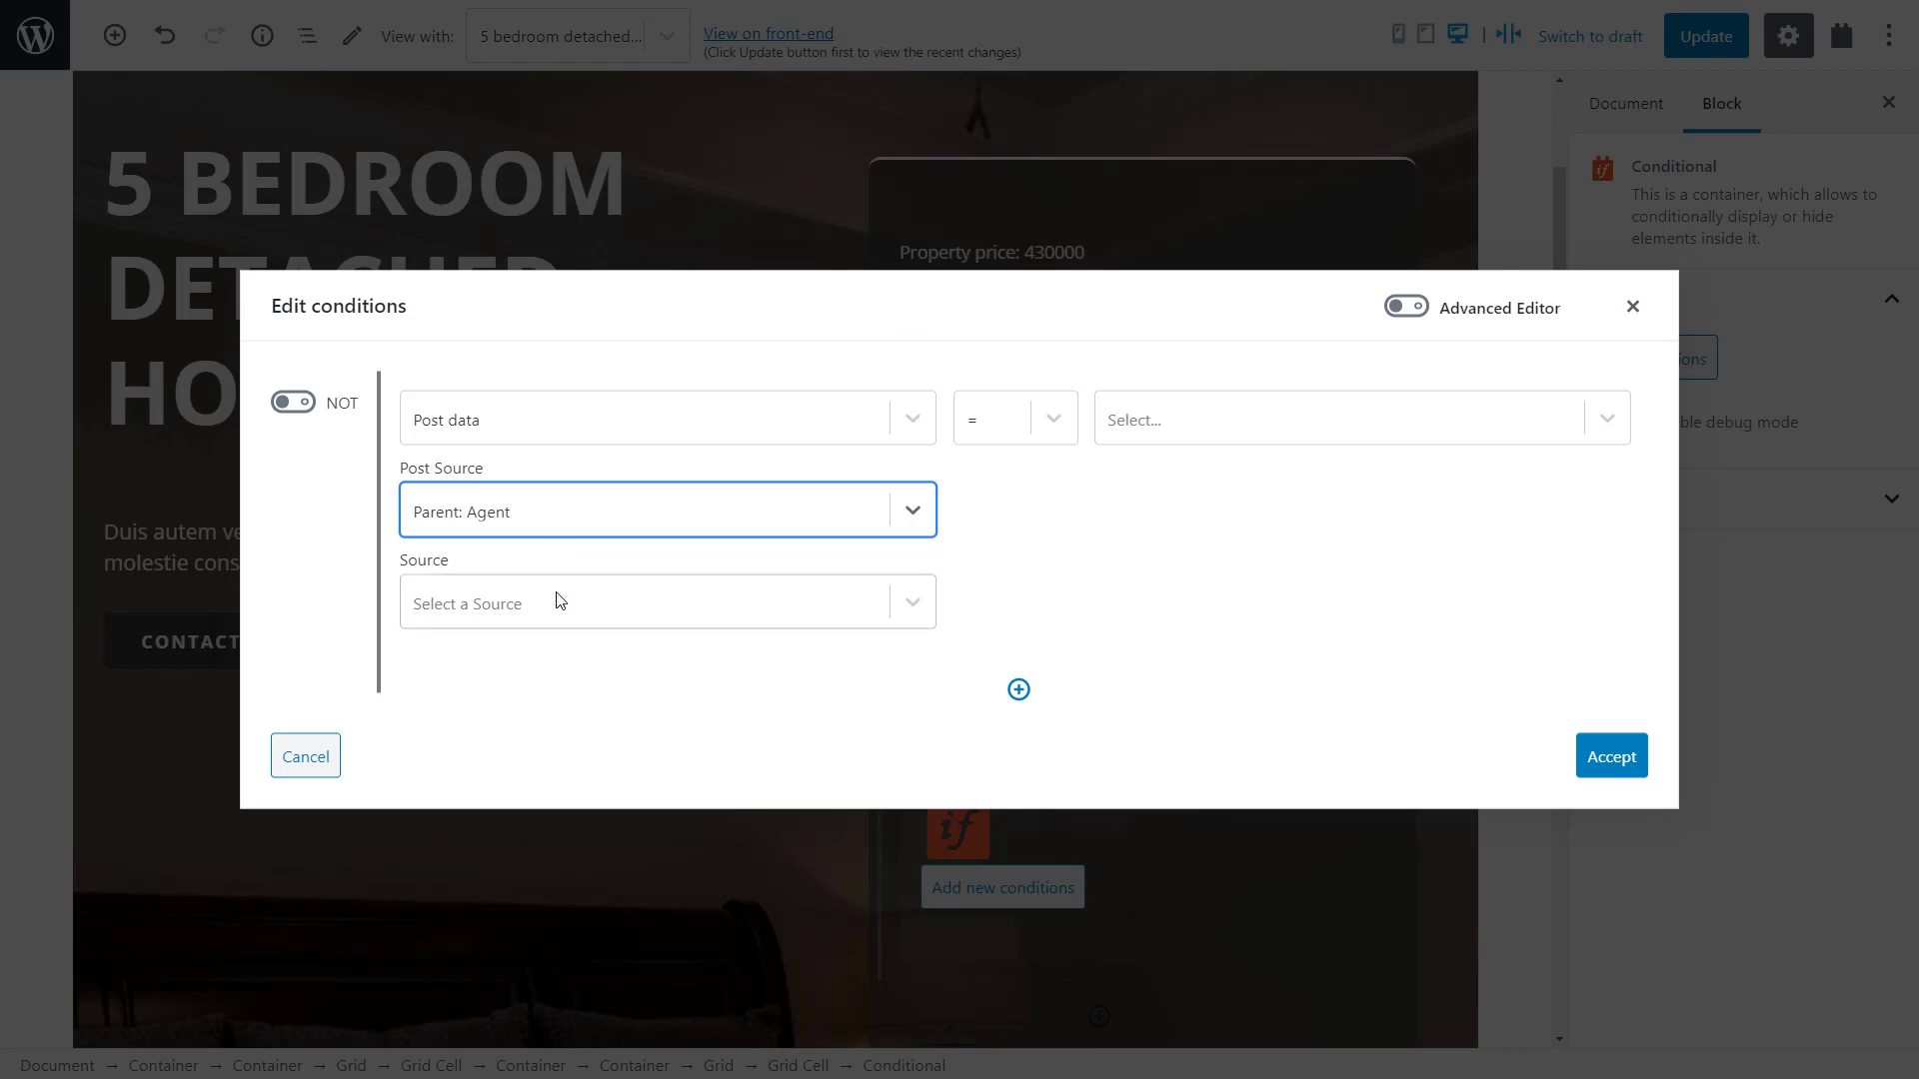
pyautogui.click(558, 602)
pyautogui.click(557, 515)
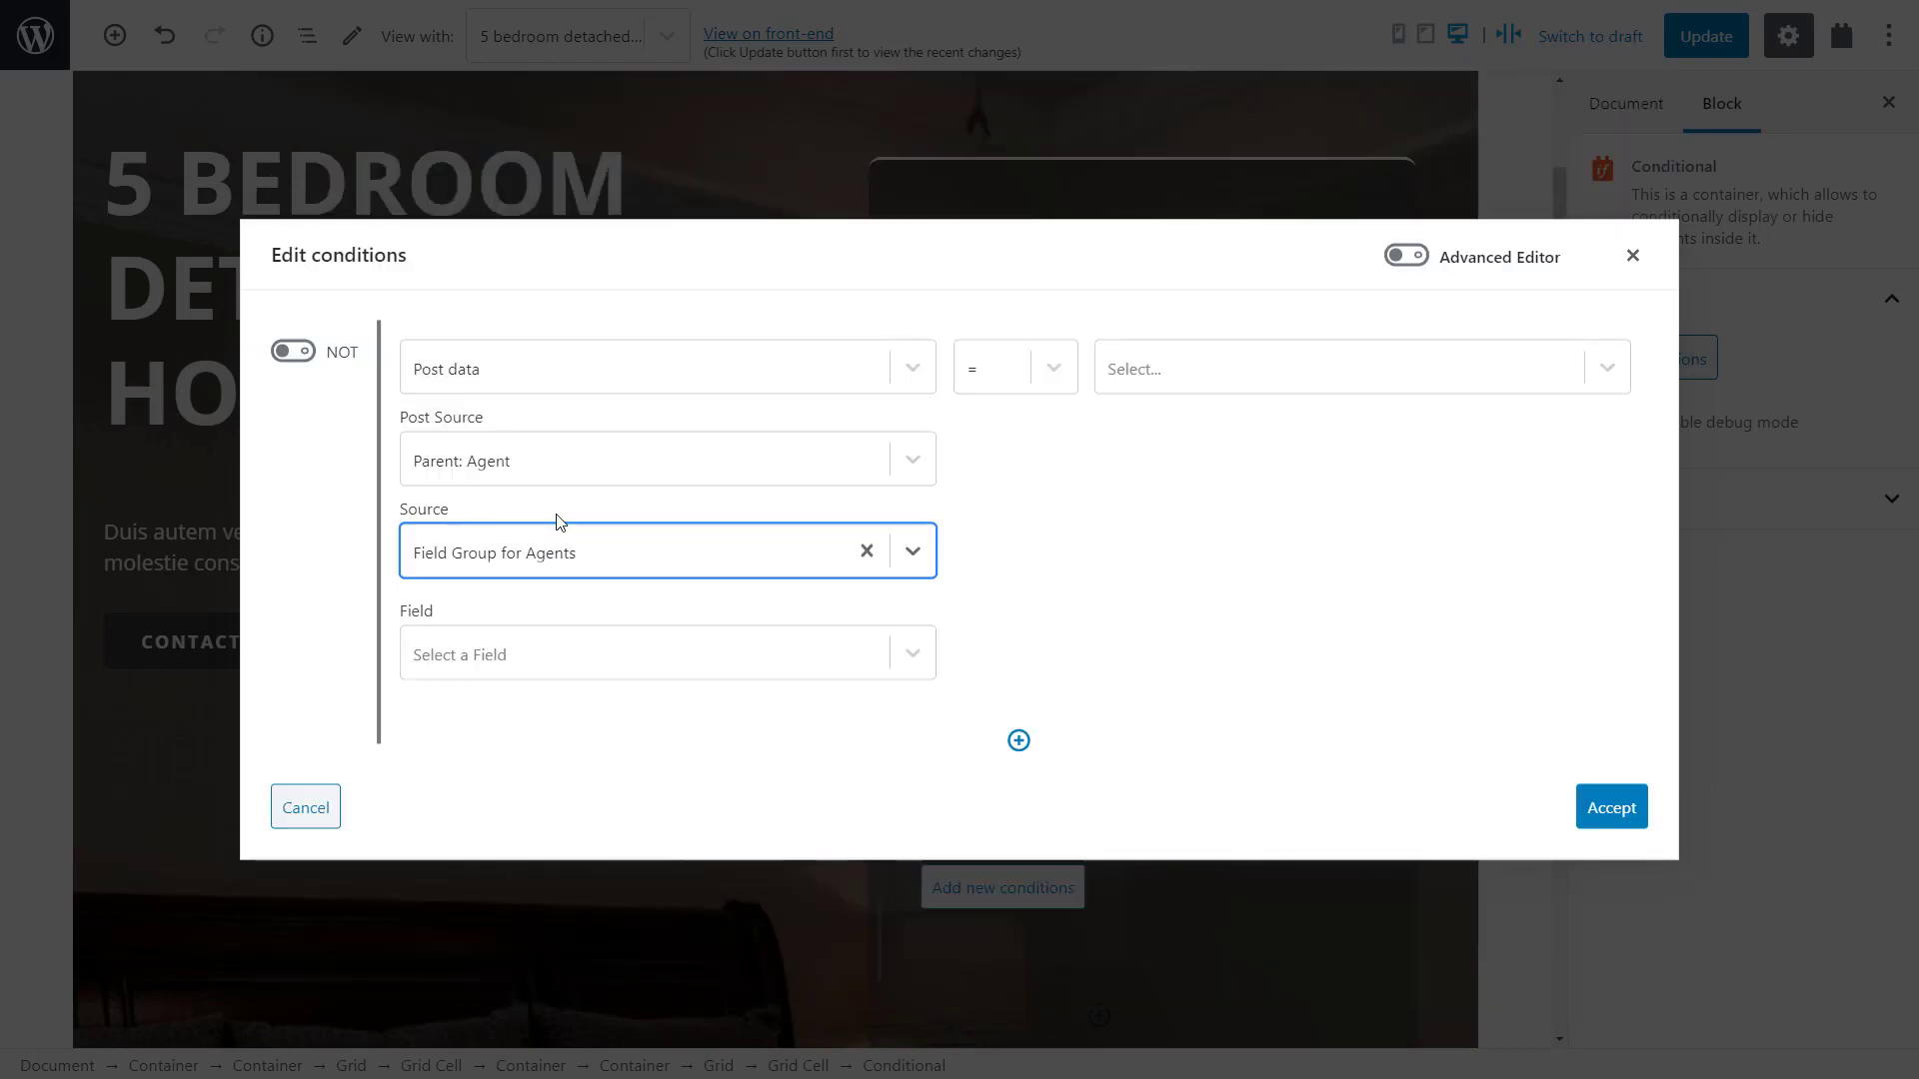
# Test the Agent photo field for Empty value and invert it with NOT.
pyautogui.click(555, 654)
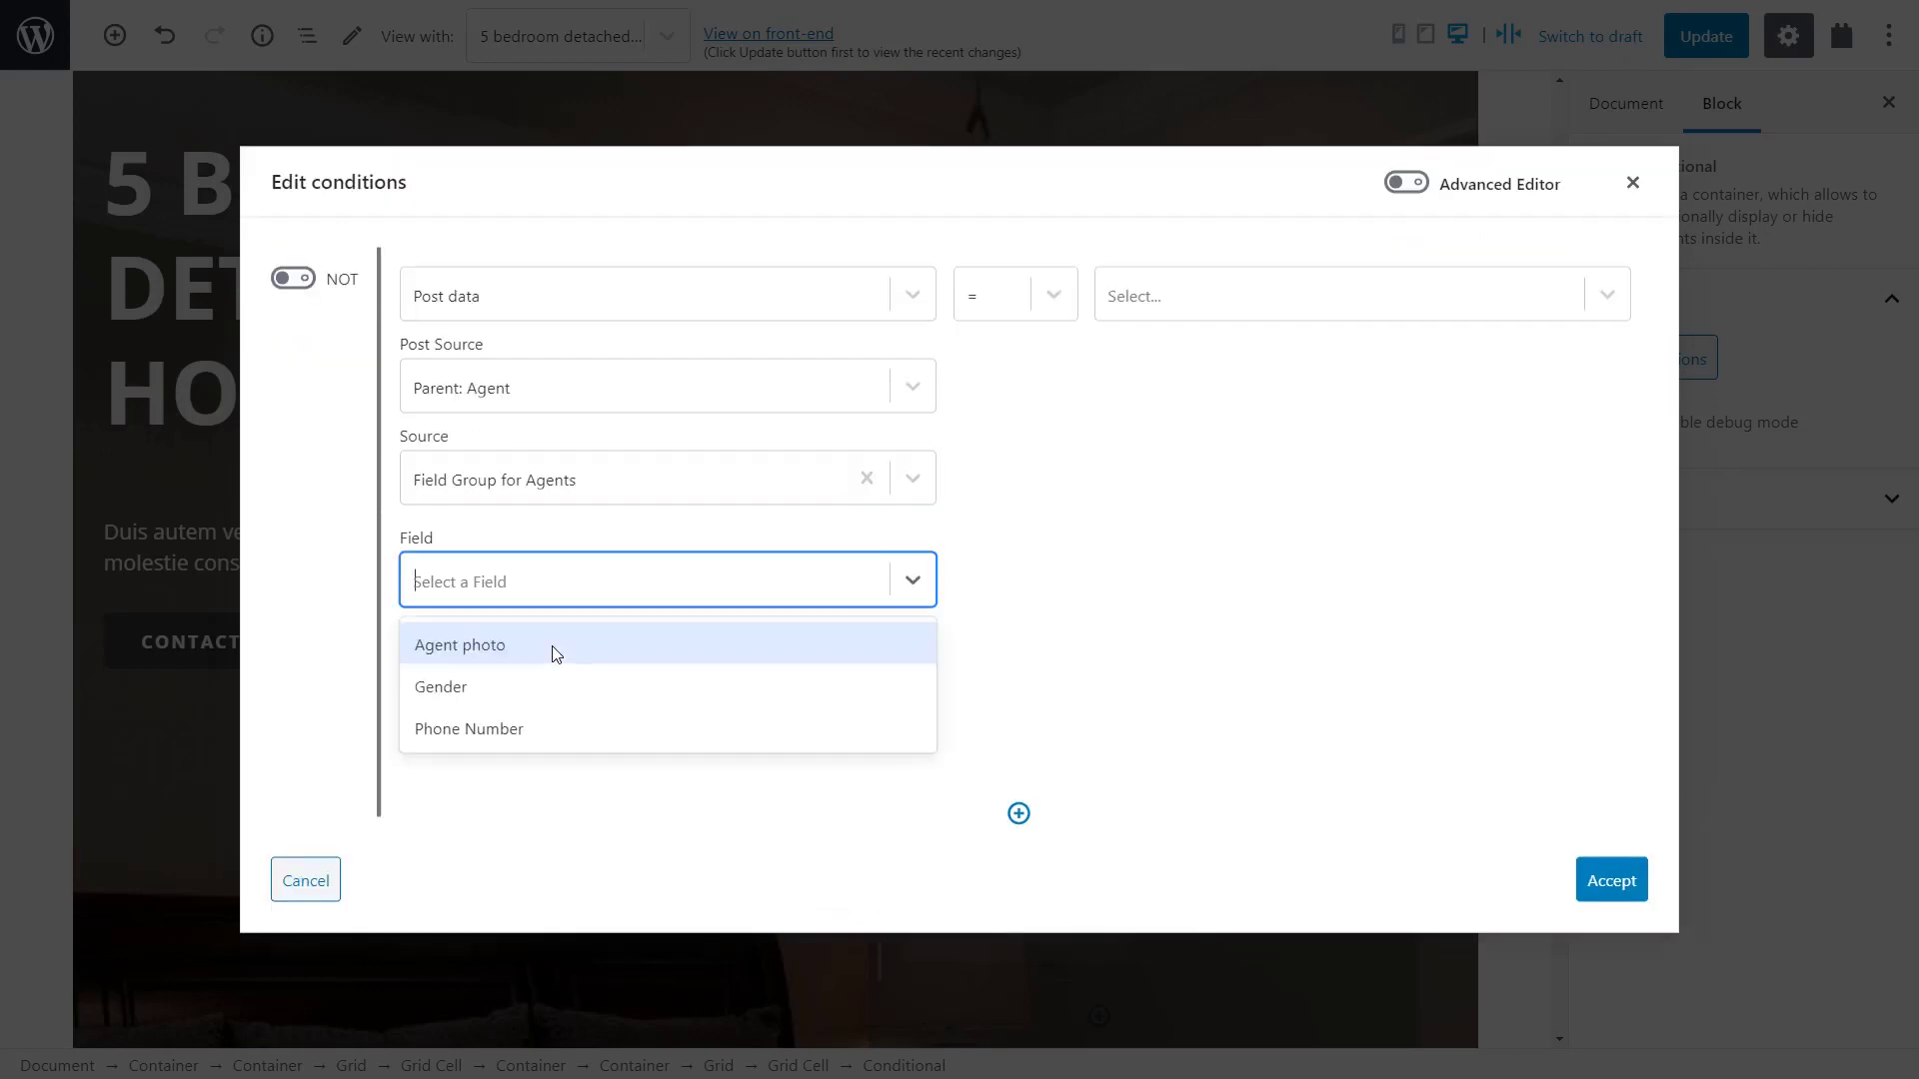
pyautogui.click(554, 650)
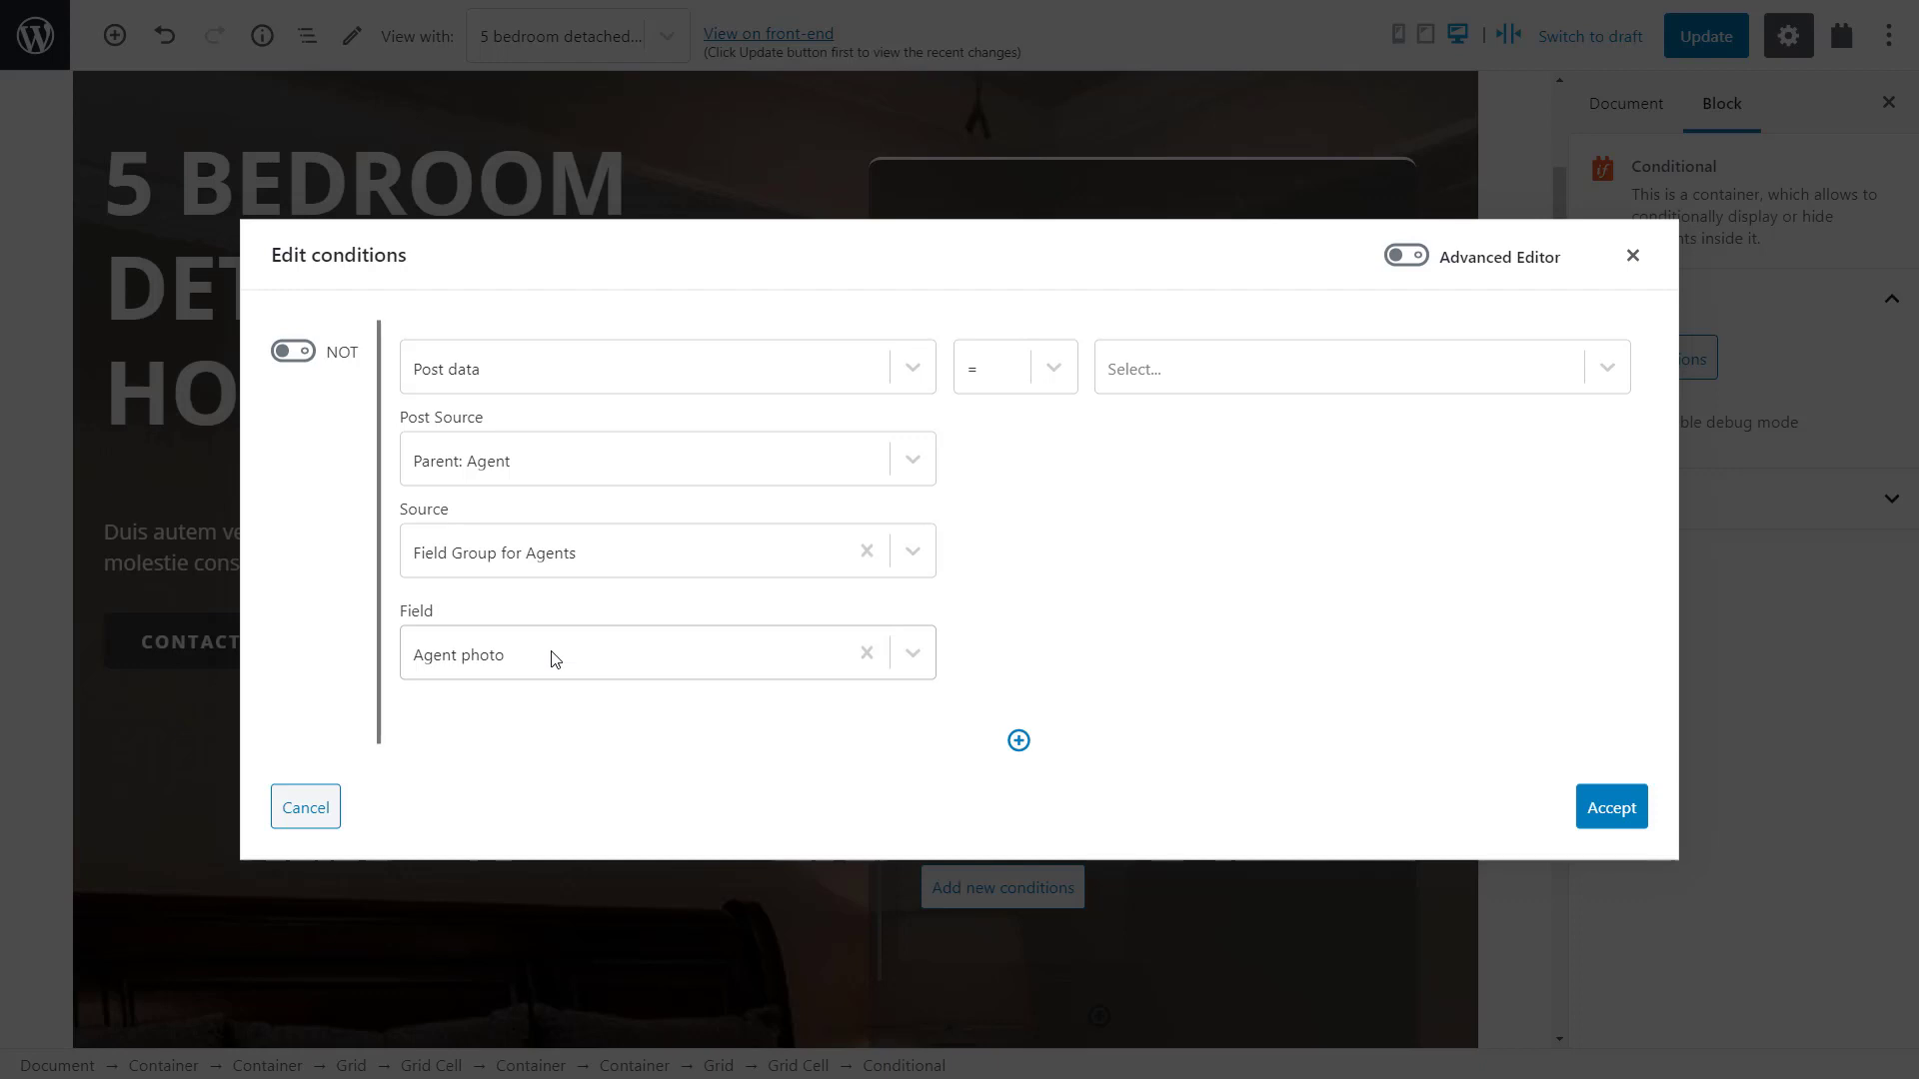
pyautogui.click(993, 376)
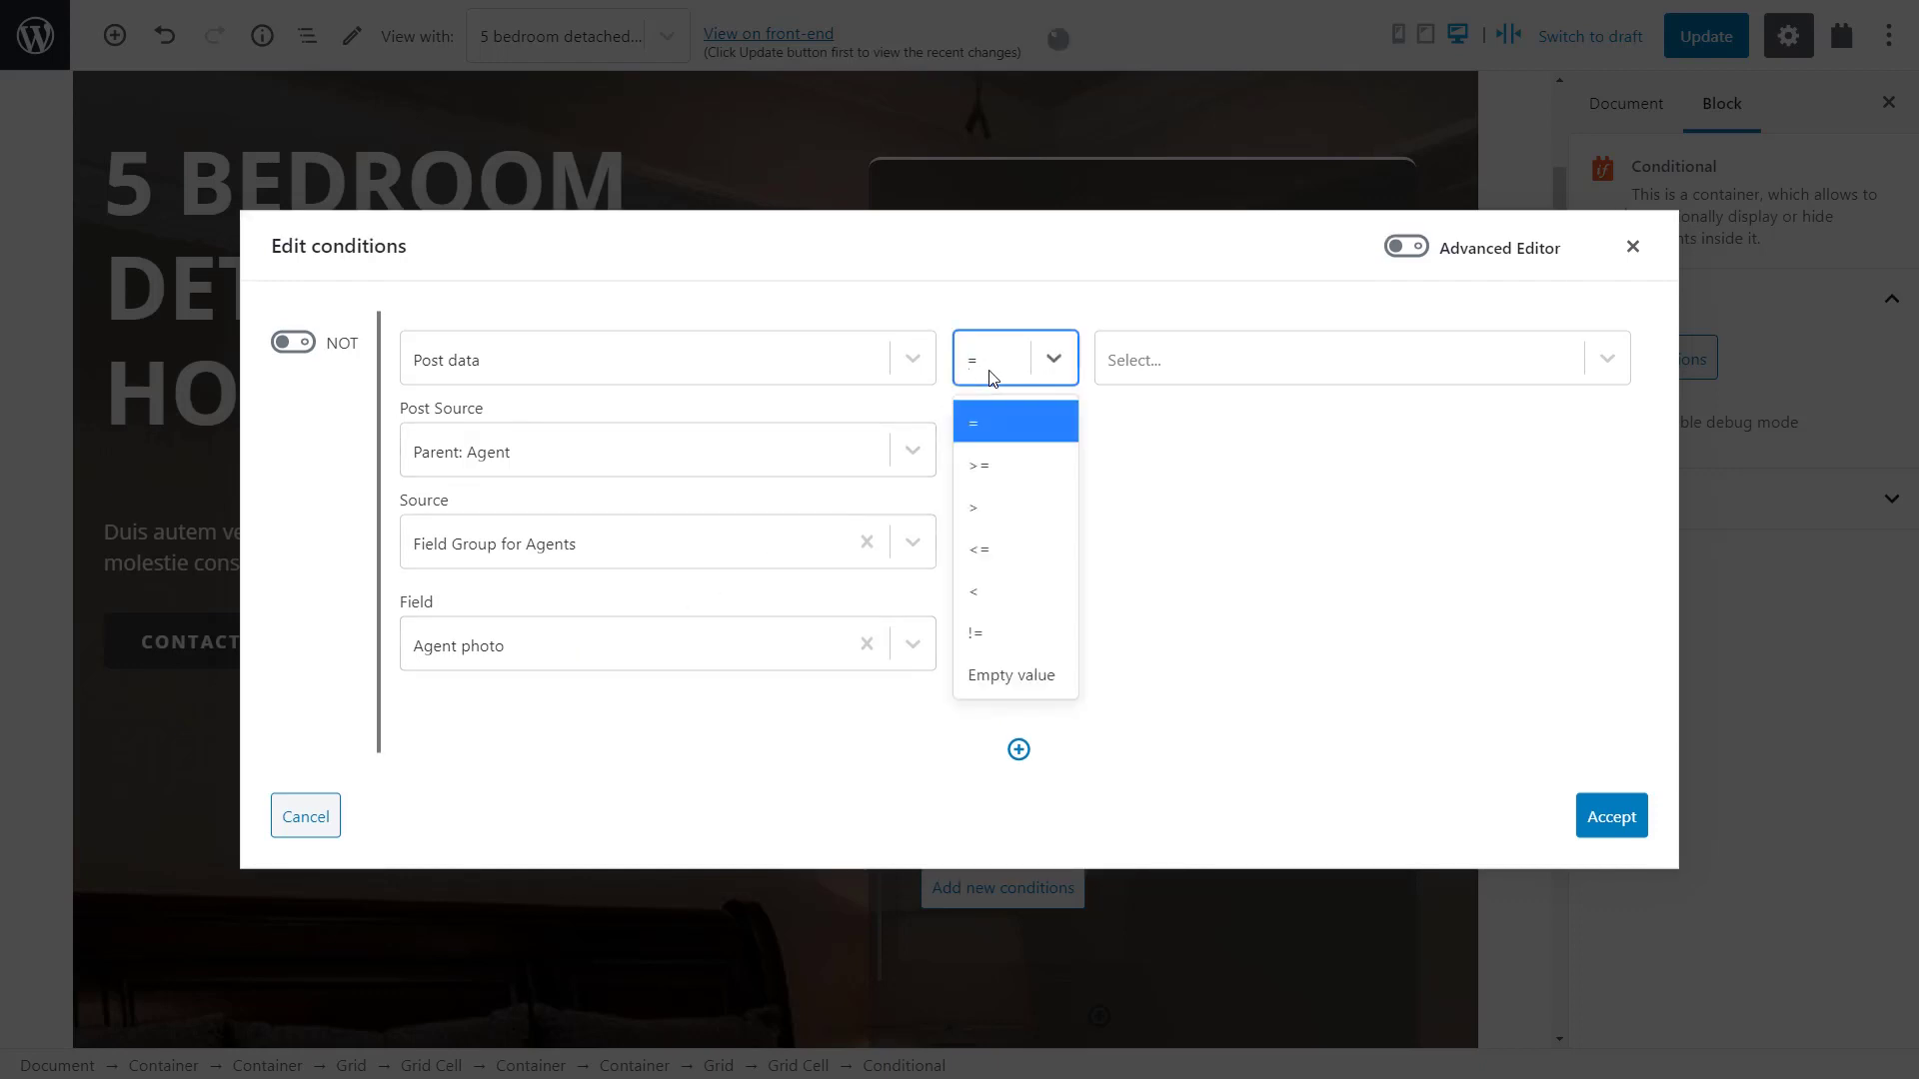
pyautogui.click(1004, 674)
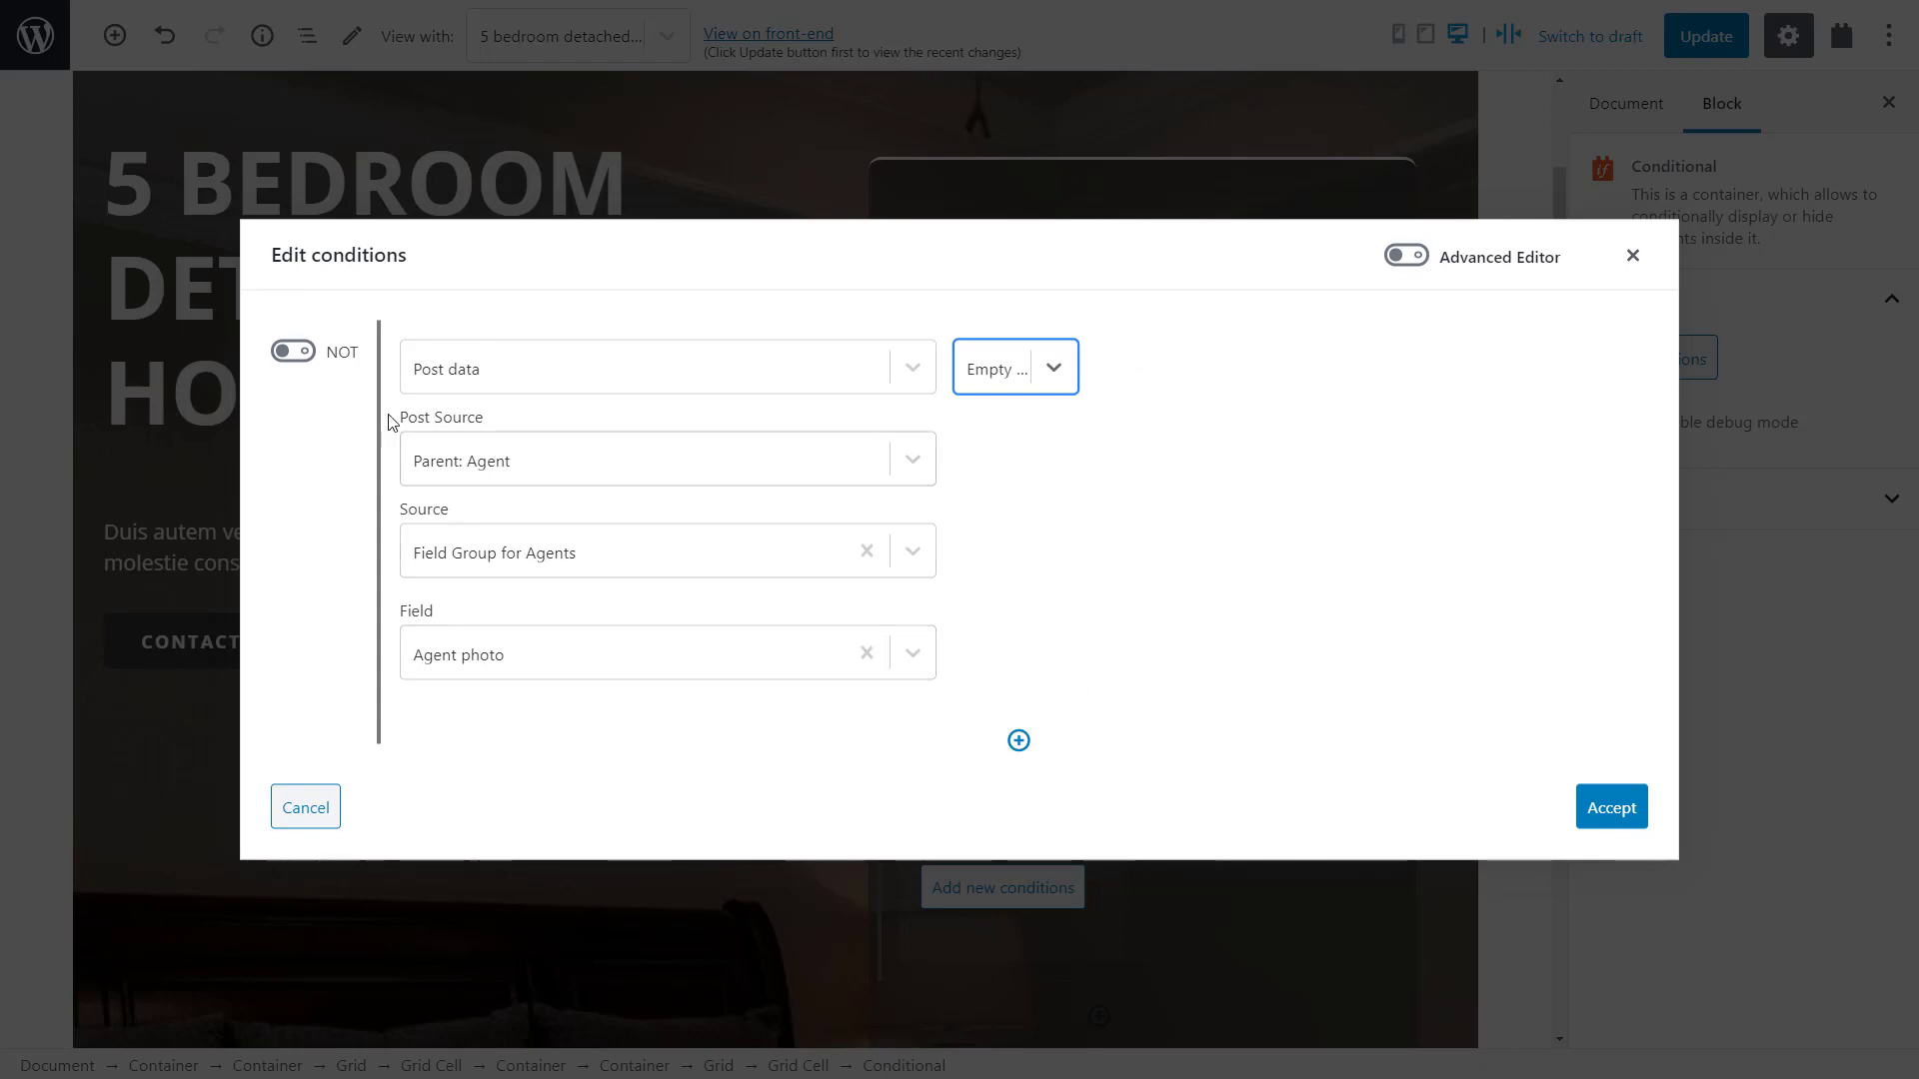
pyautogui.click(308, 348)
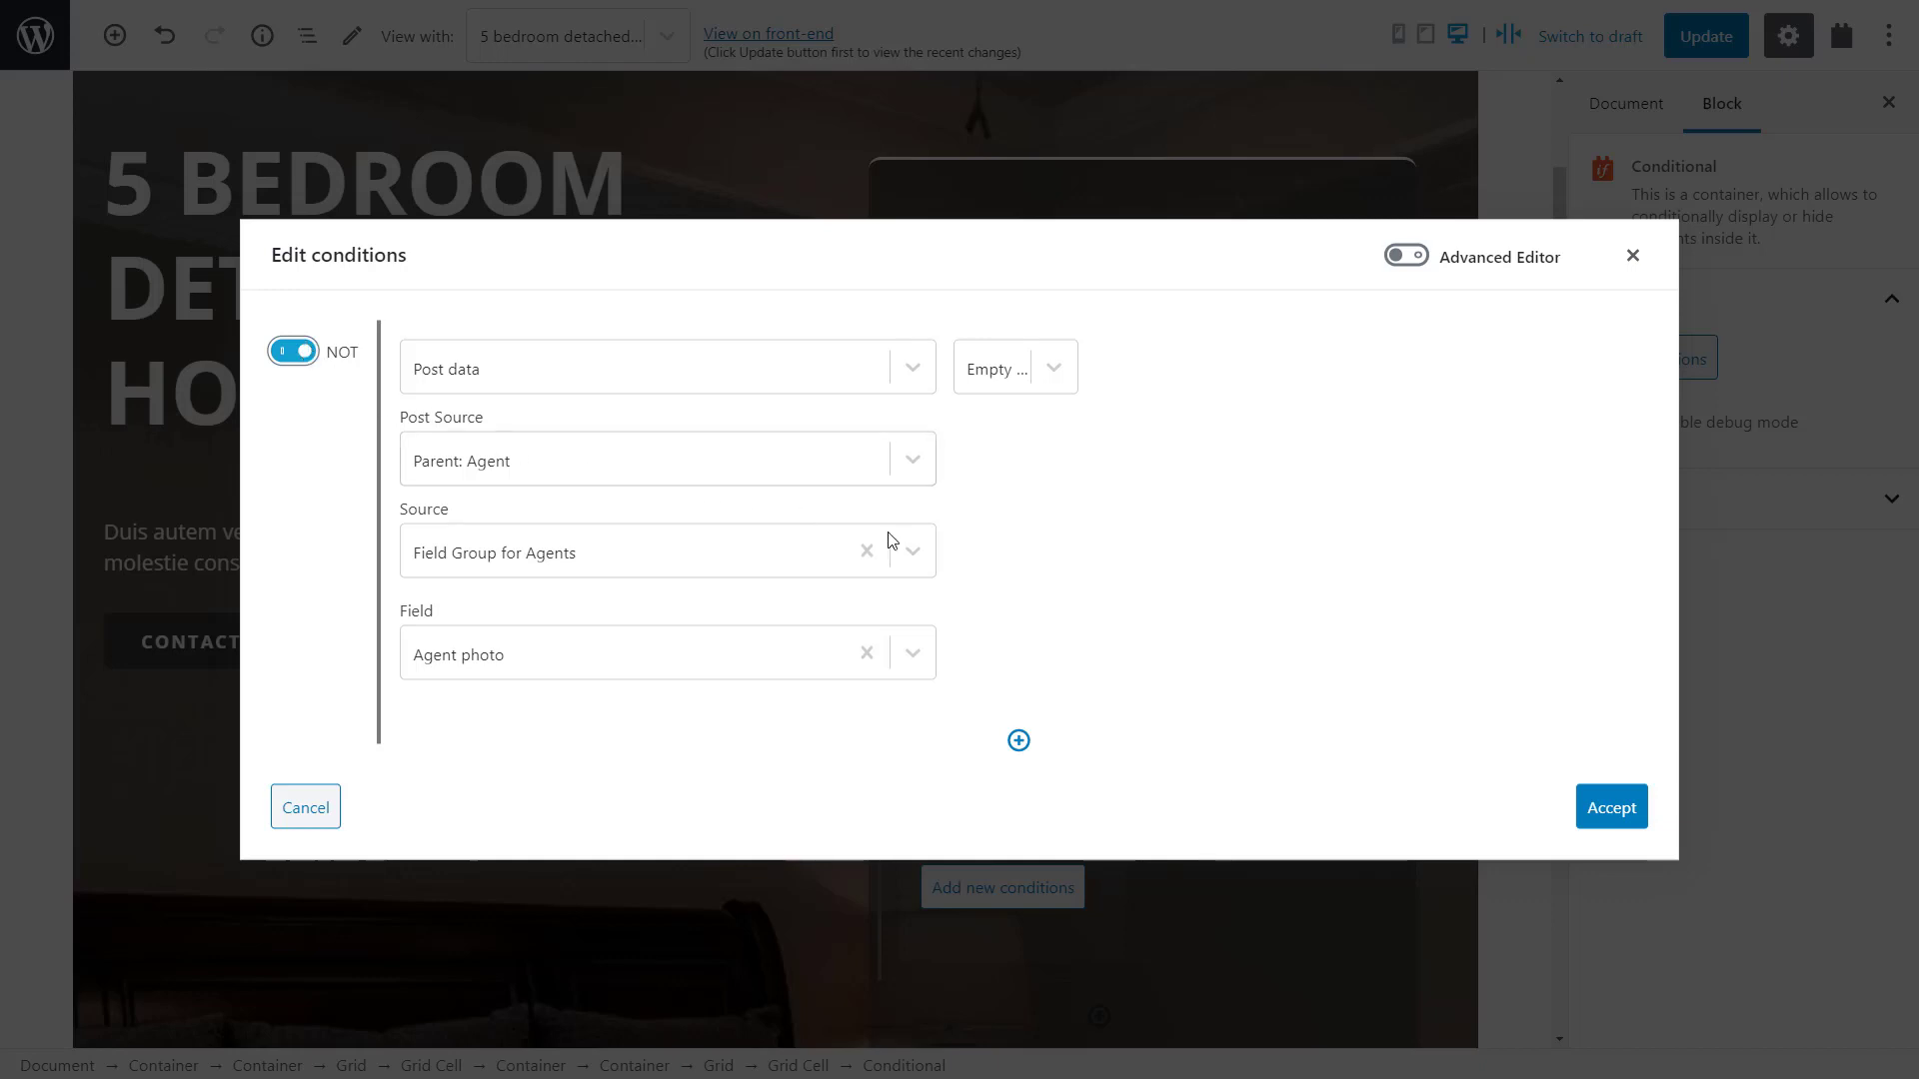
# Accept the photo-not-empty condition and move the agent photo into the Conditional block.
pyautogui.click(1605, 816)
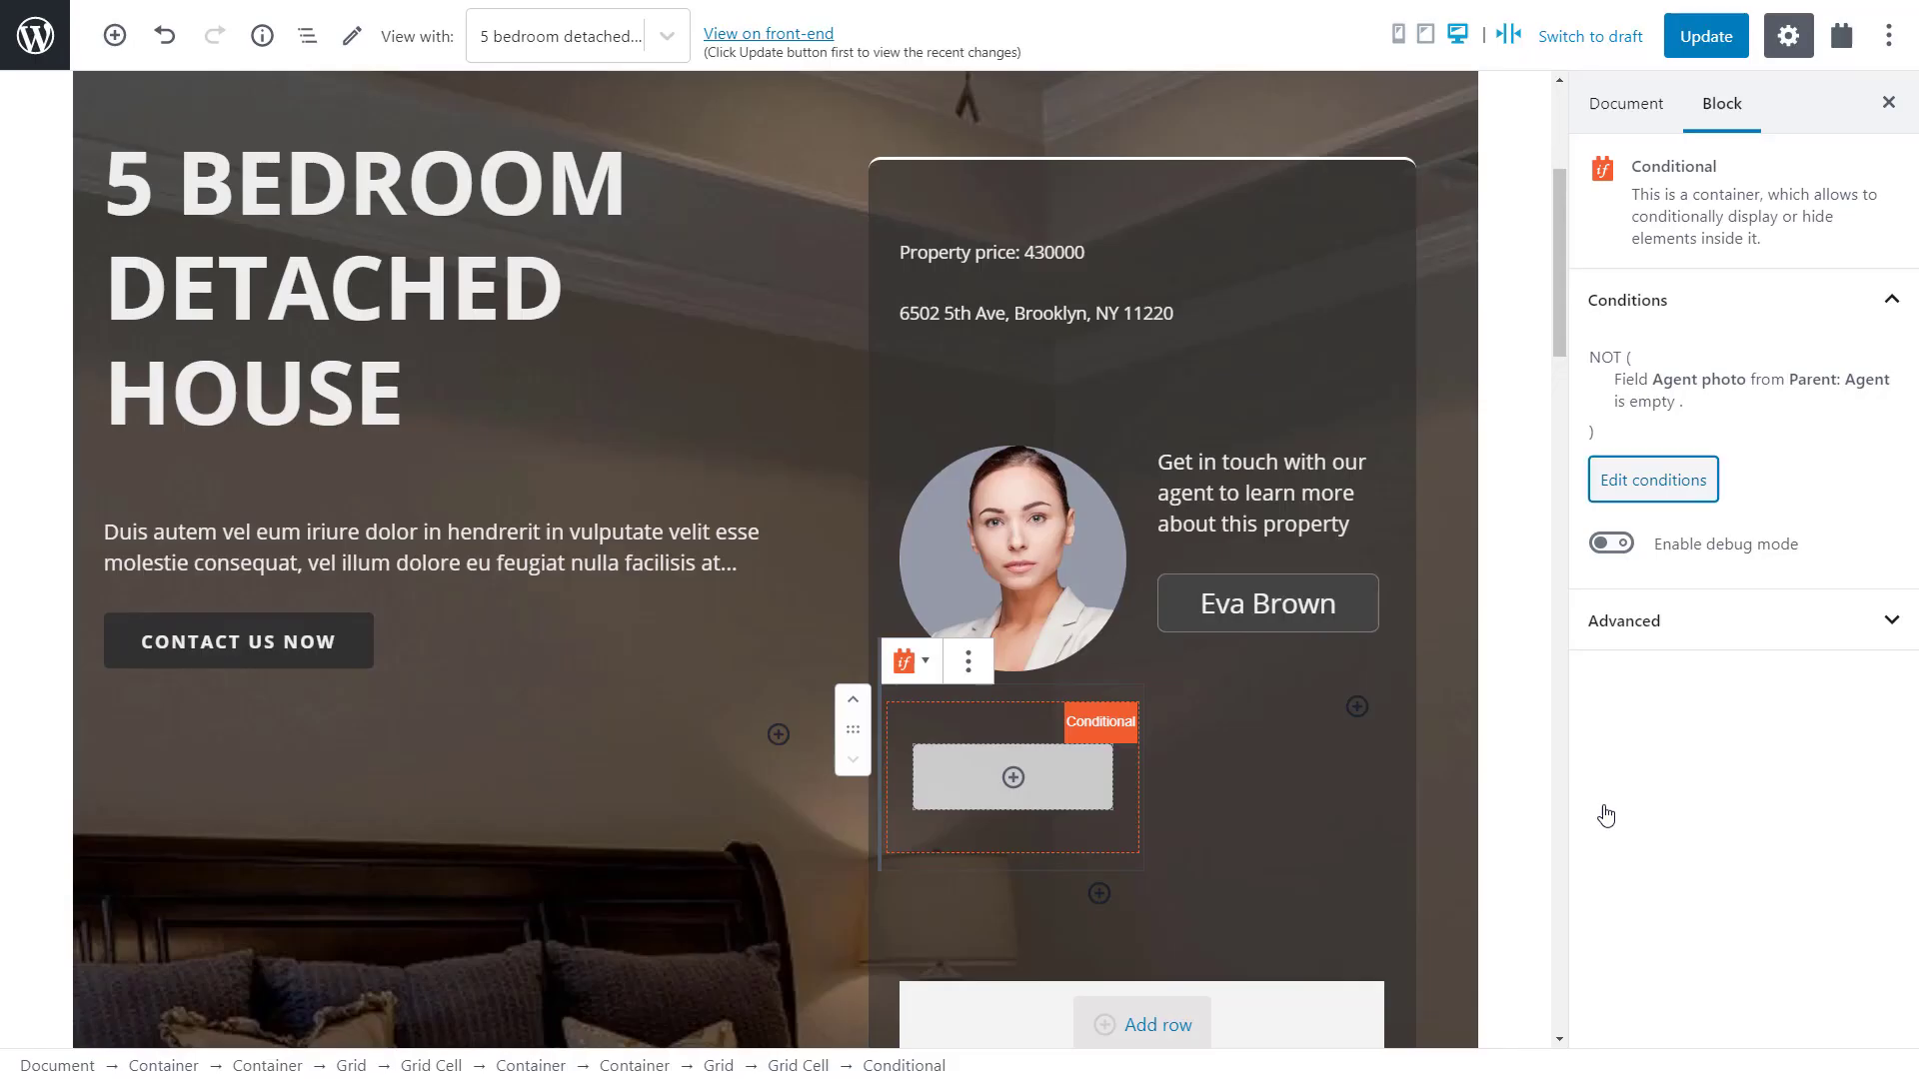
pyautogui.click(1005, 580)
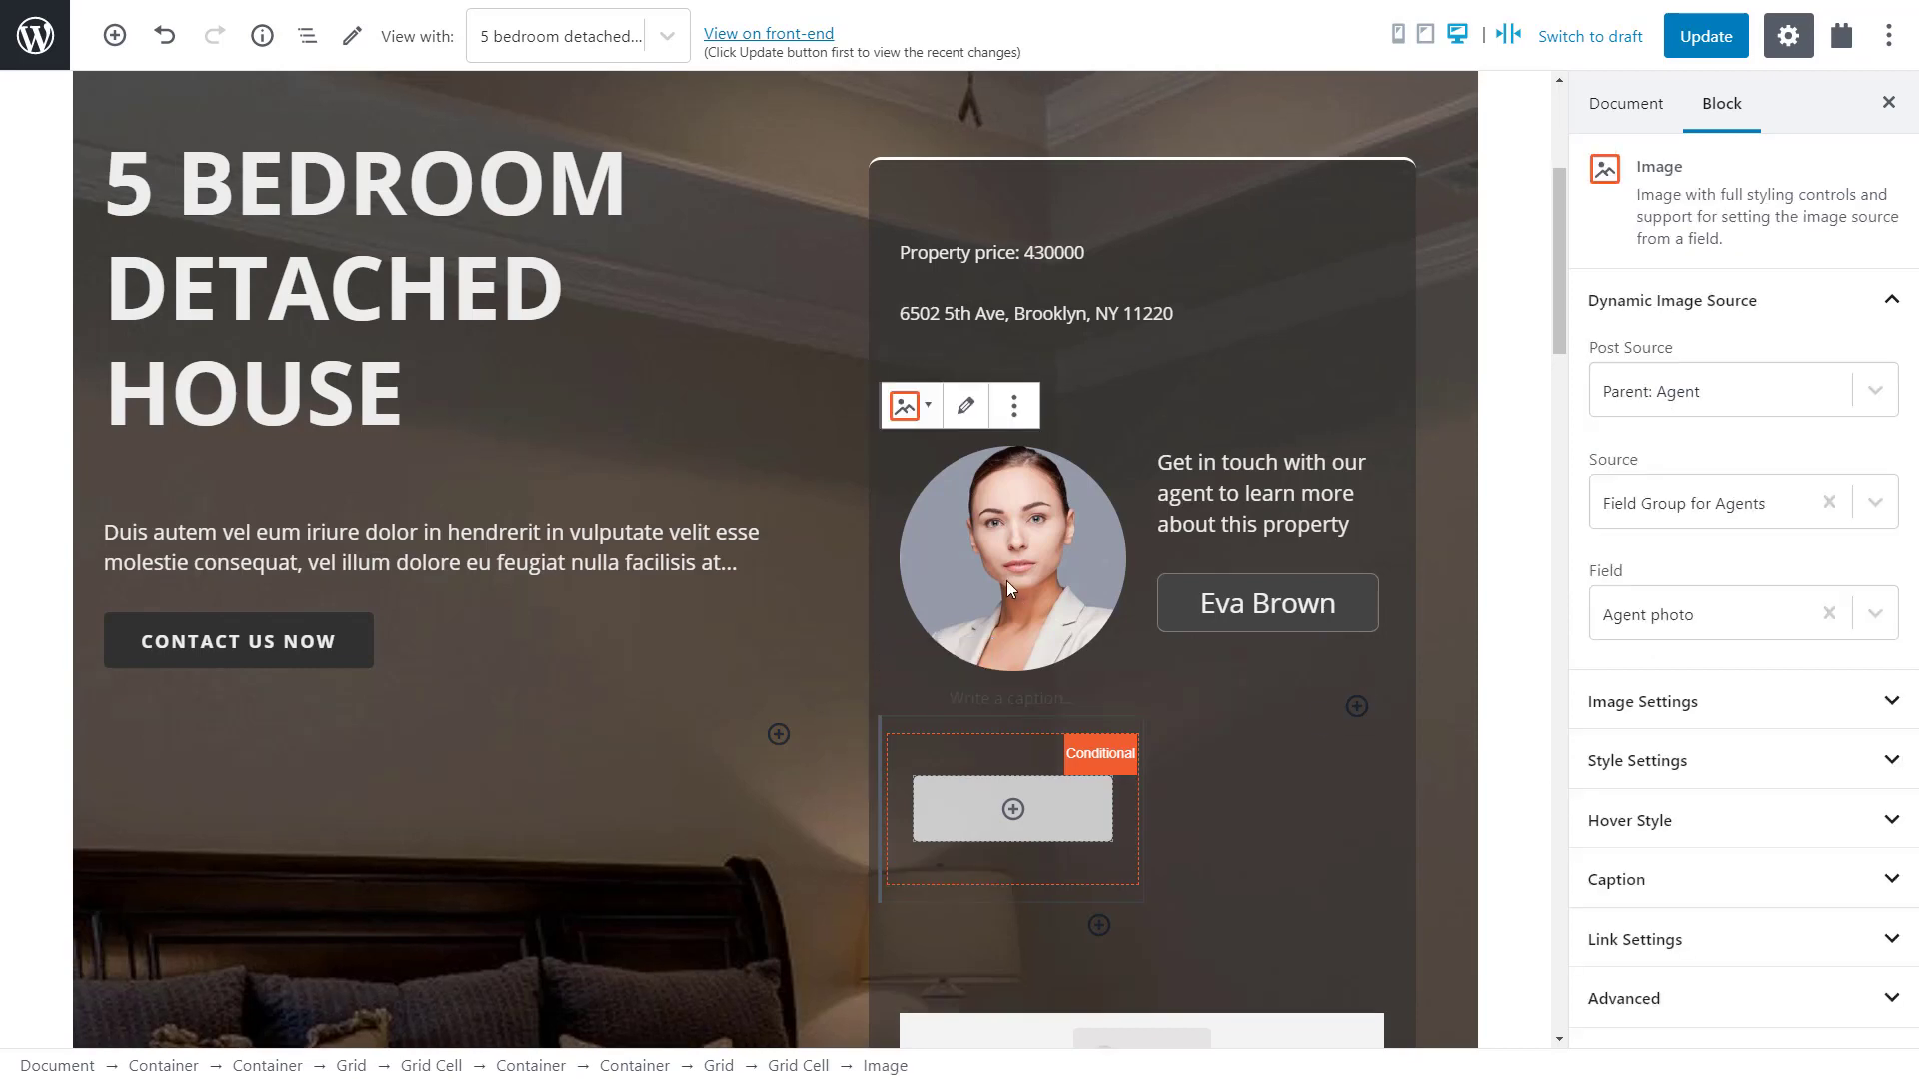
pyautogui.moveTo(852, 474); pyautogui.dragTo(948, 809)
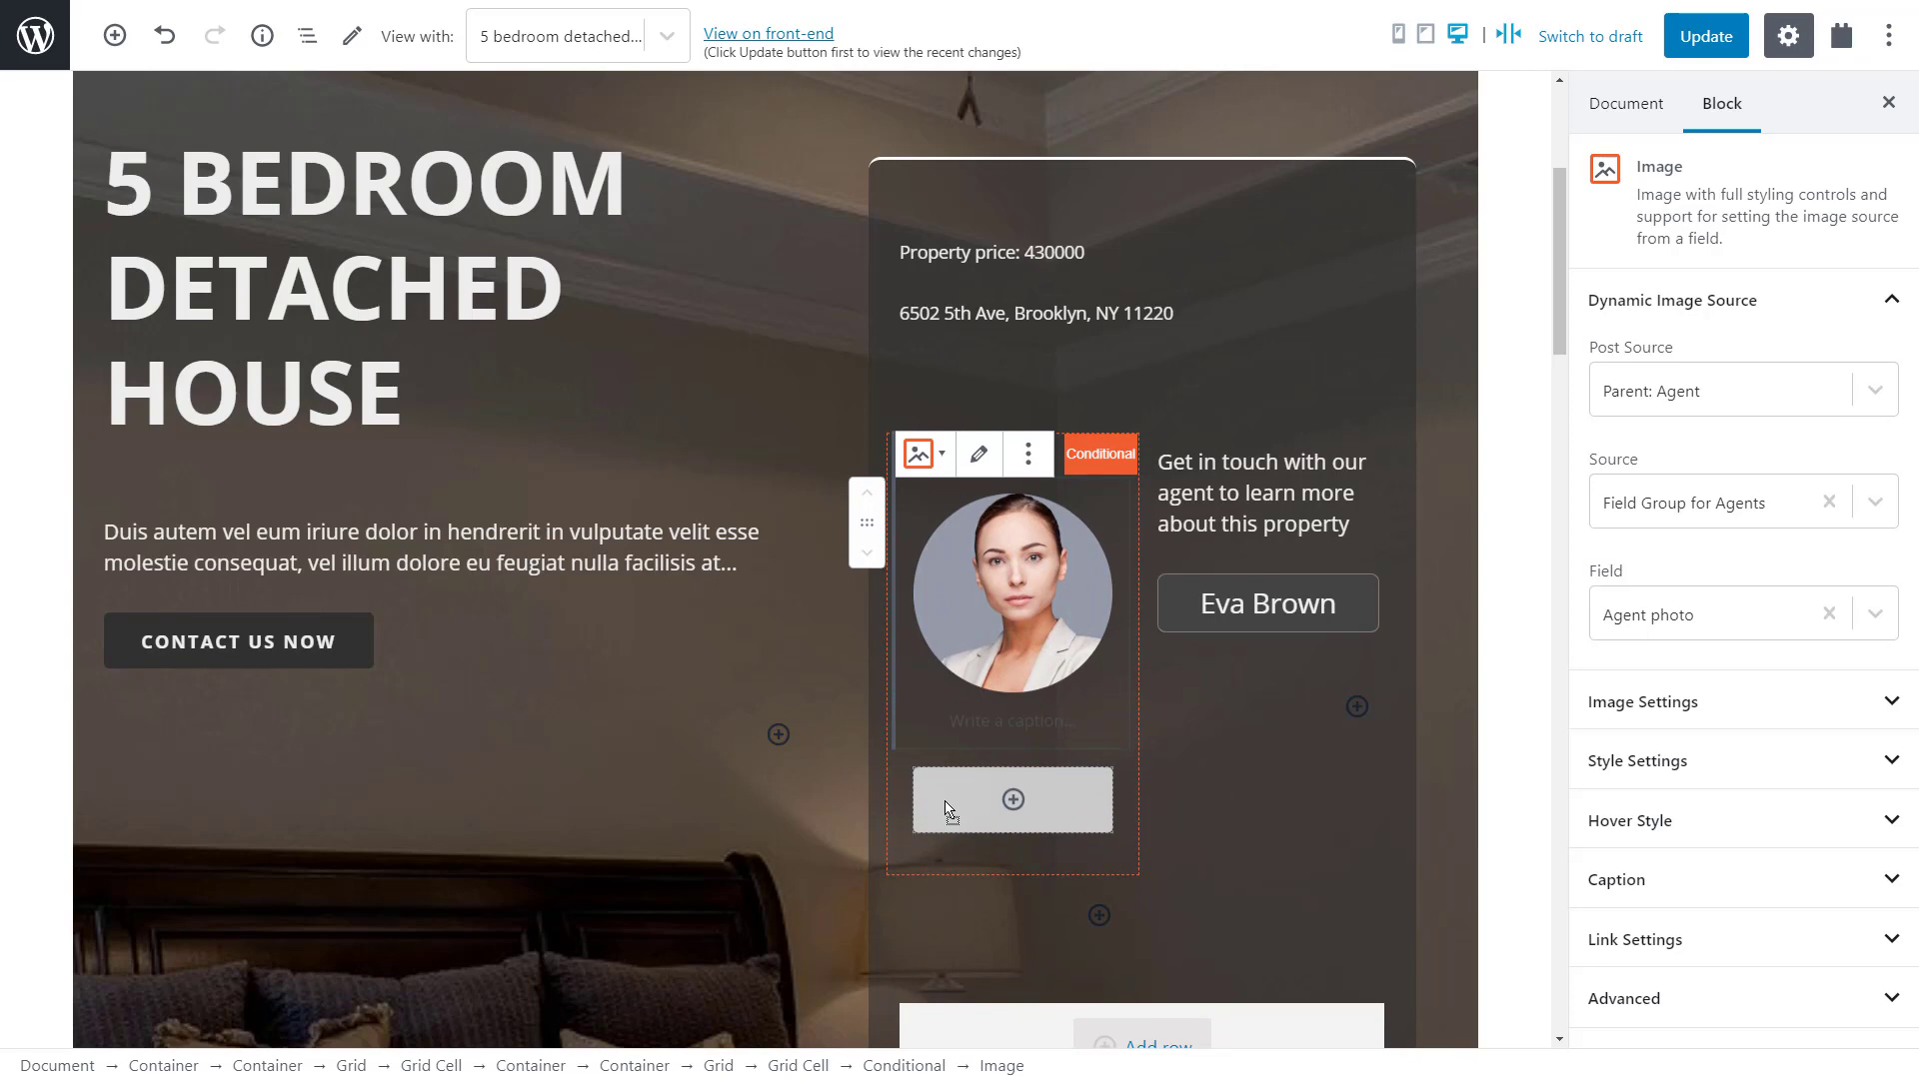
# Insert a second Toolset Conditional block below the first one.
pyautogui.click(1098, 916)
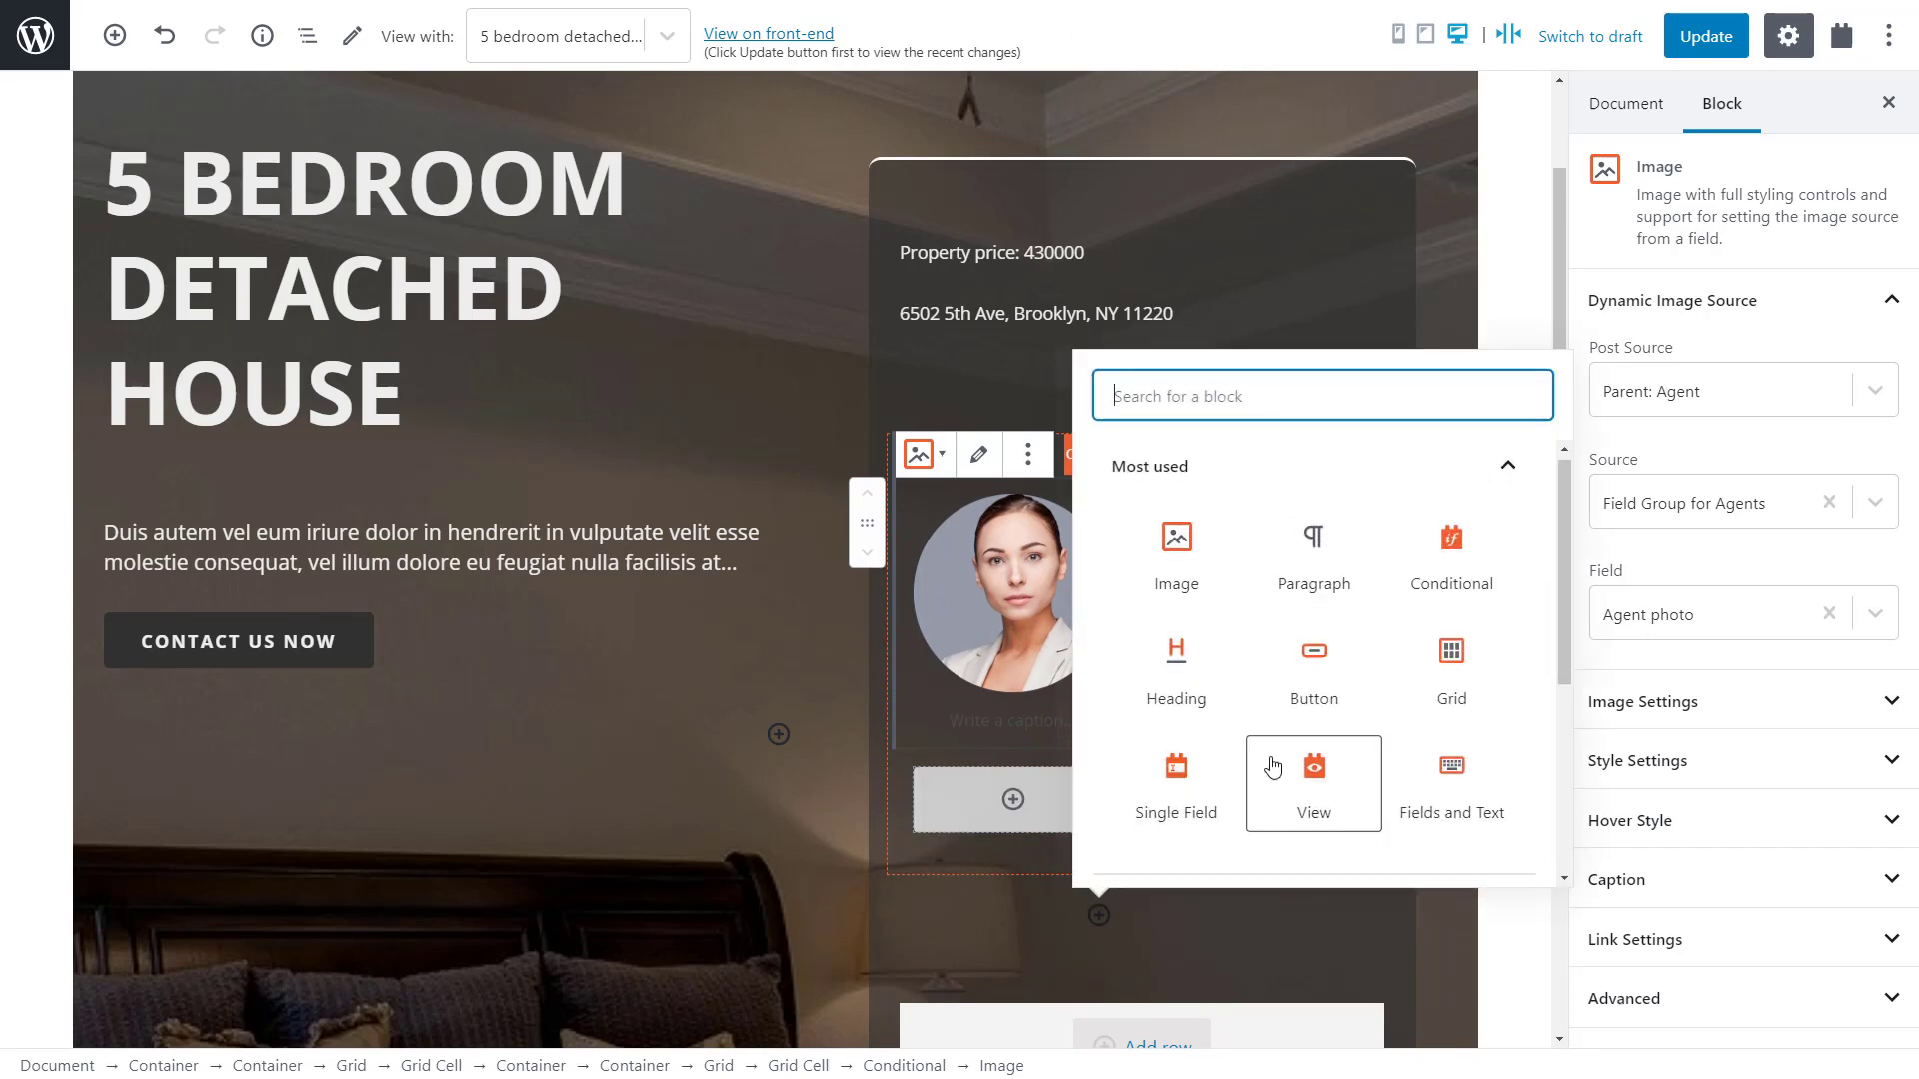
pyautogui.scroll(-3, 1289, 777)
pyautogui.click(1261, 851)
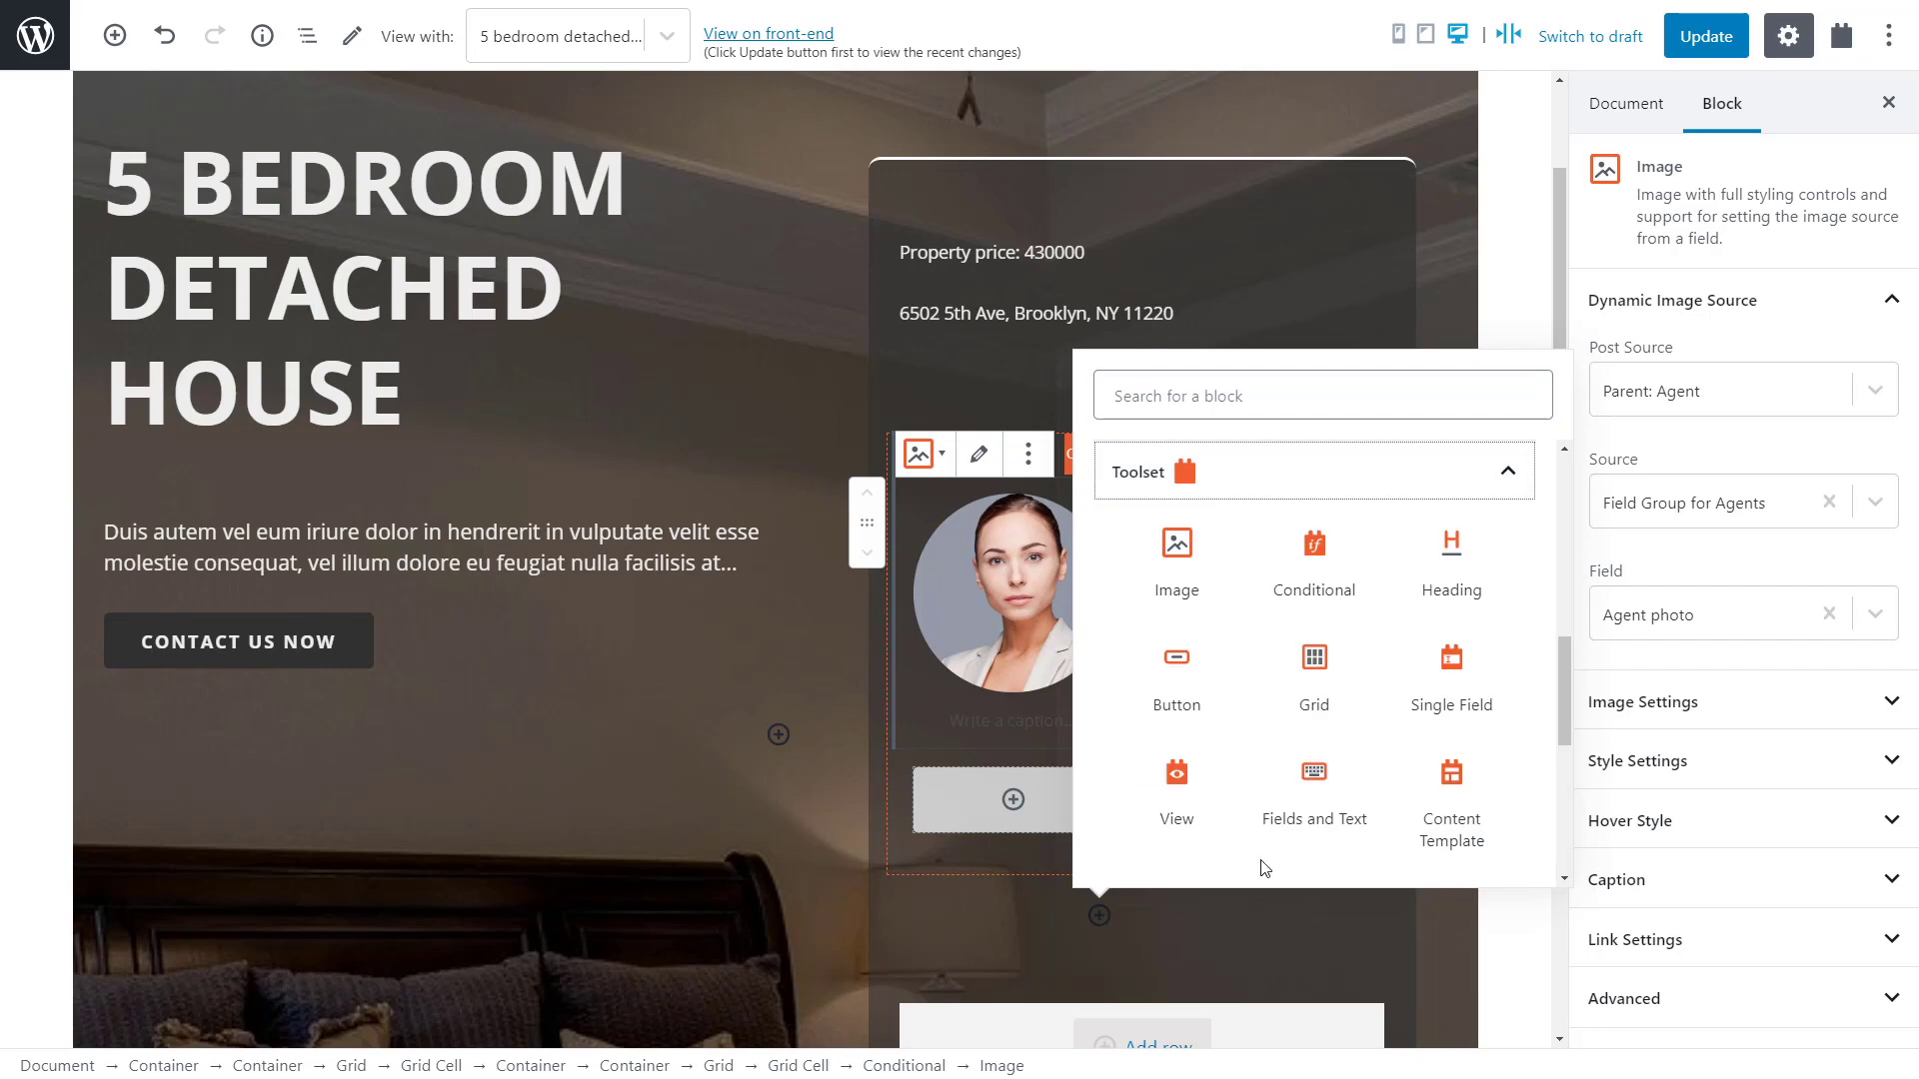
pyautogui.click(1314, 565)
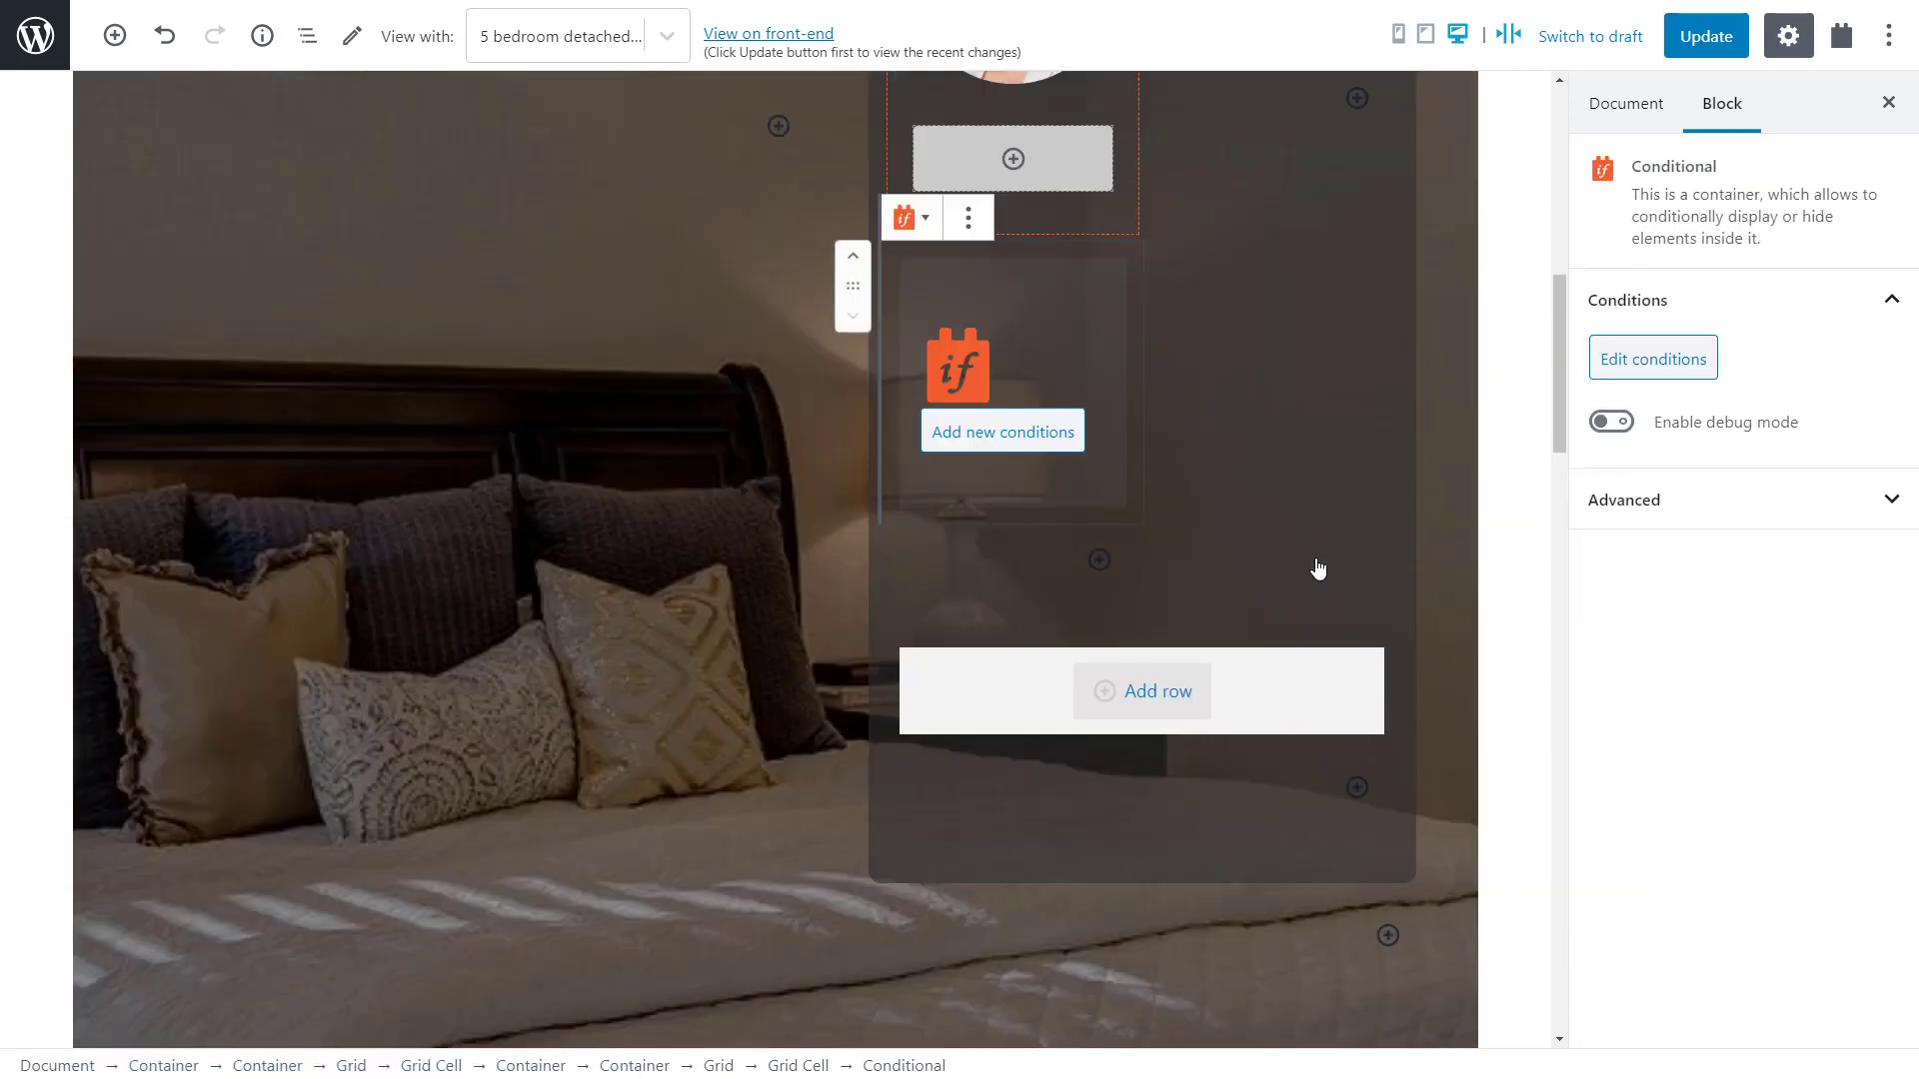
# Add a condition on Post data from Parent: Agent using the Field Group for Agents.
pyautogui.click(1010, 439)
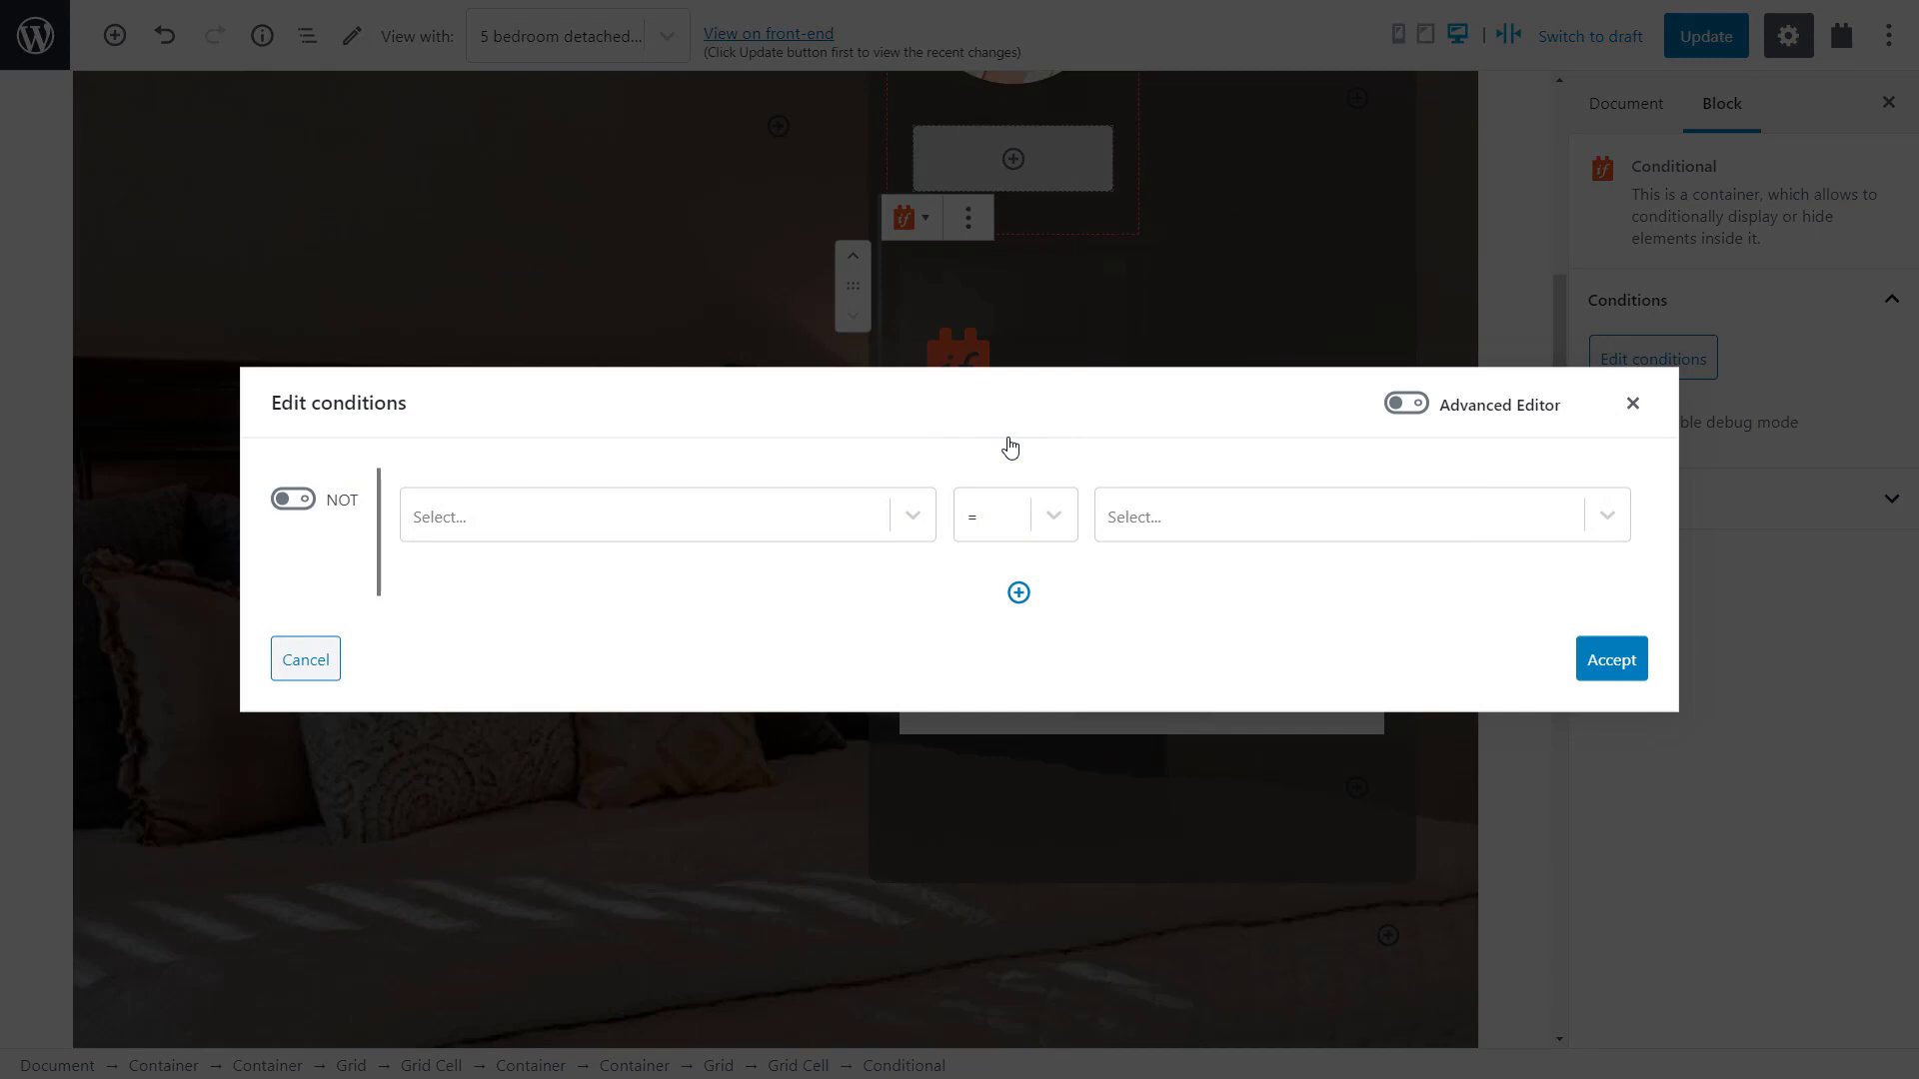
pyautogui.click(801, 510)
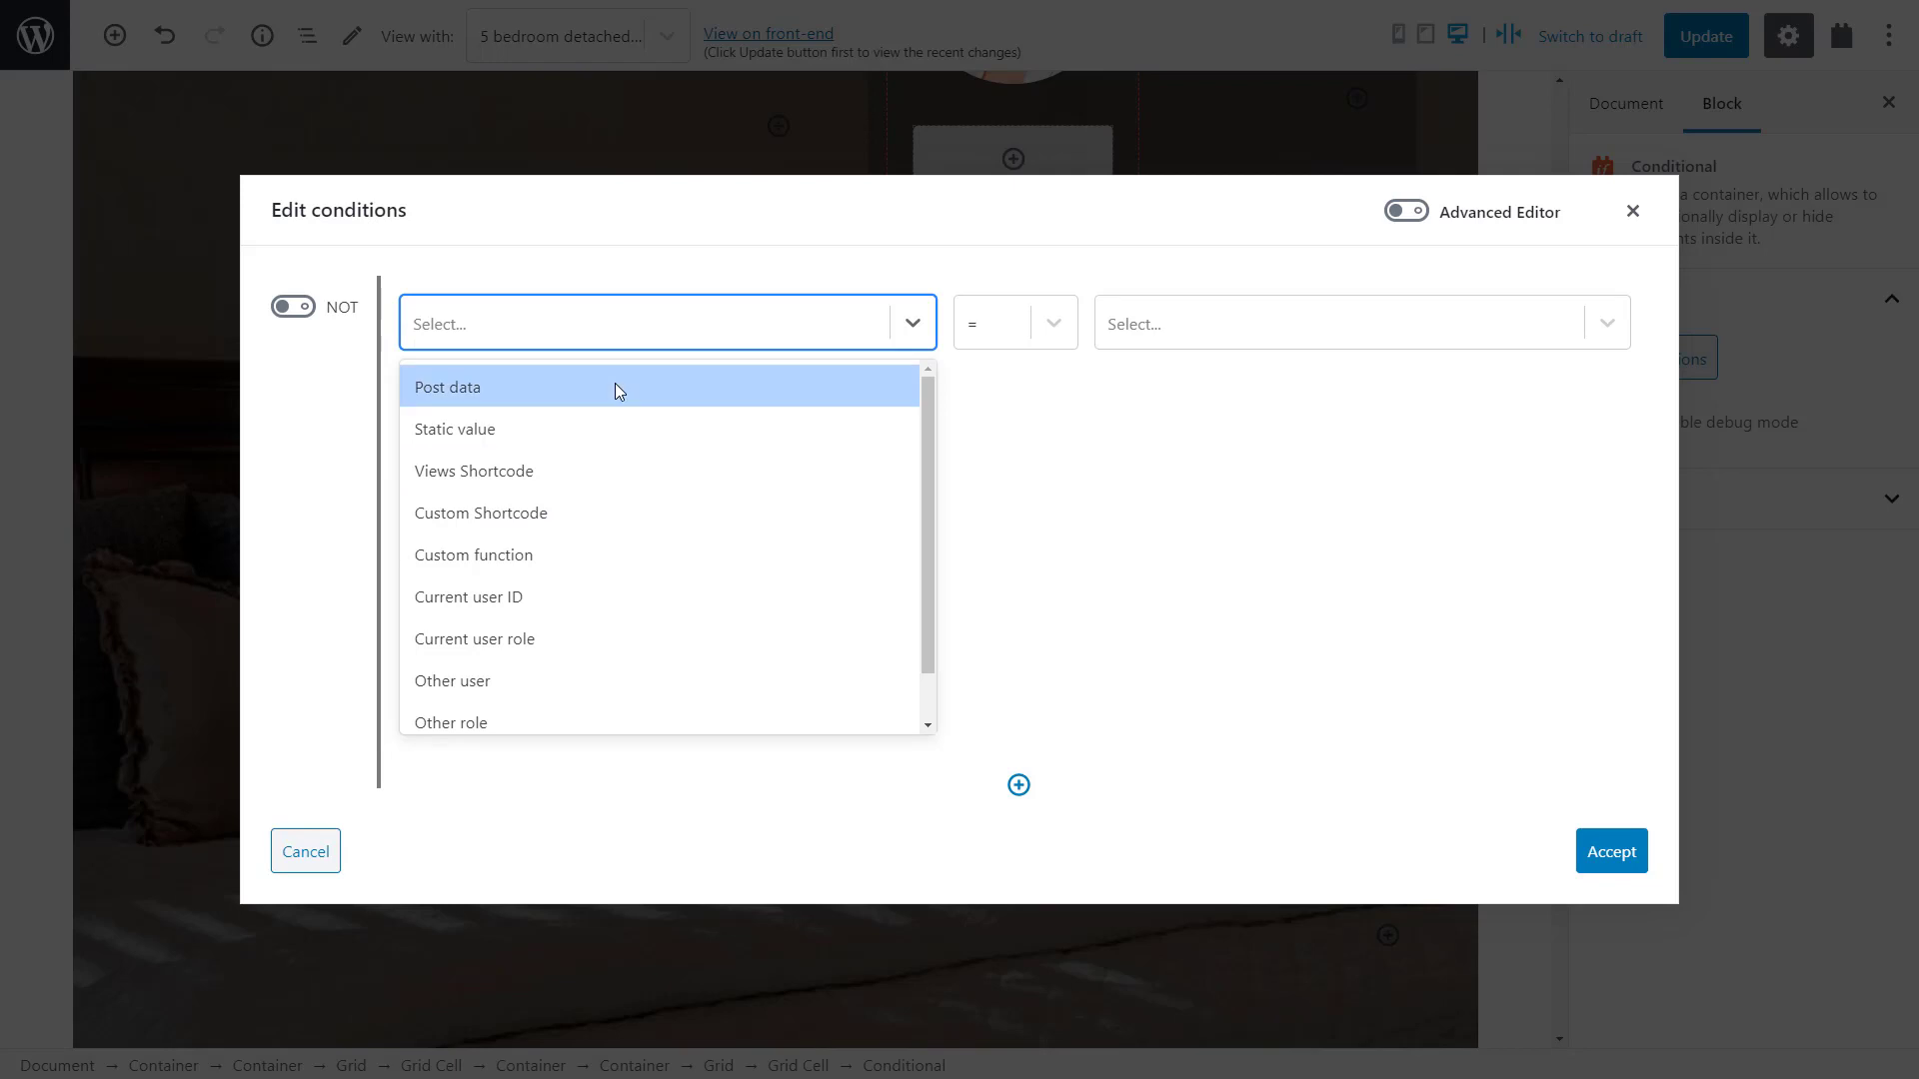
pyautogui.click(615, 383)
pyautogui.click(607, 513)
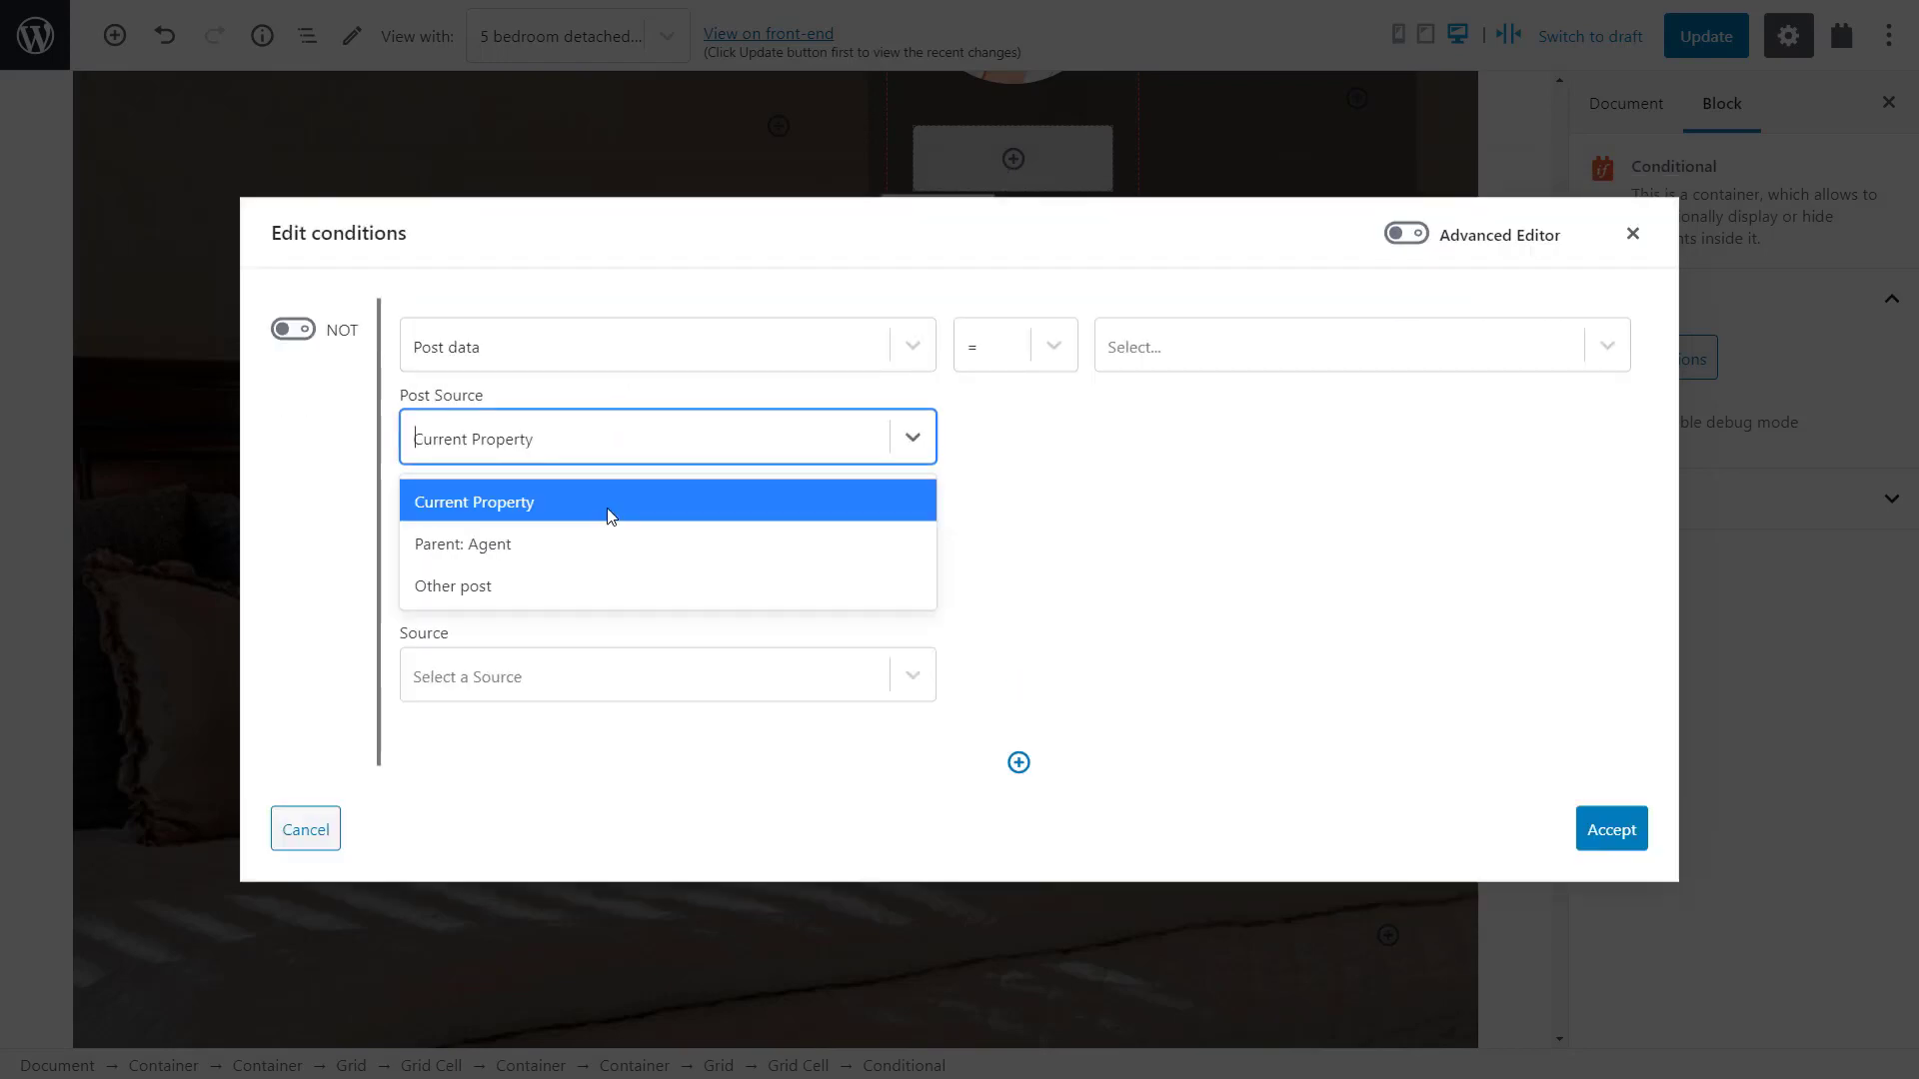
pyautogui.click(603, 545)
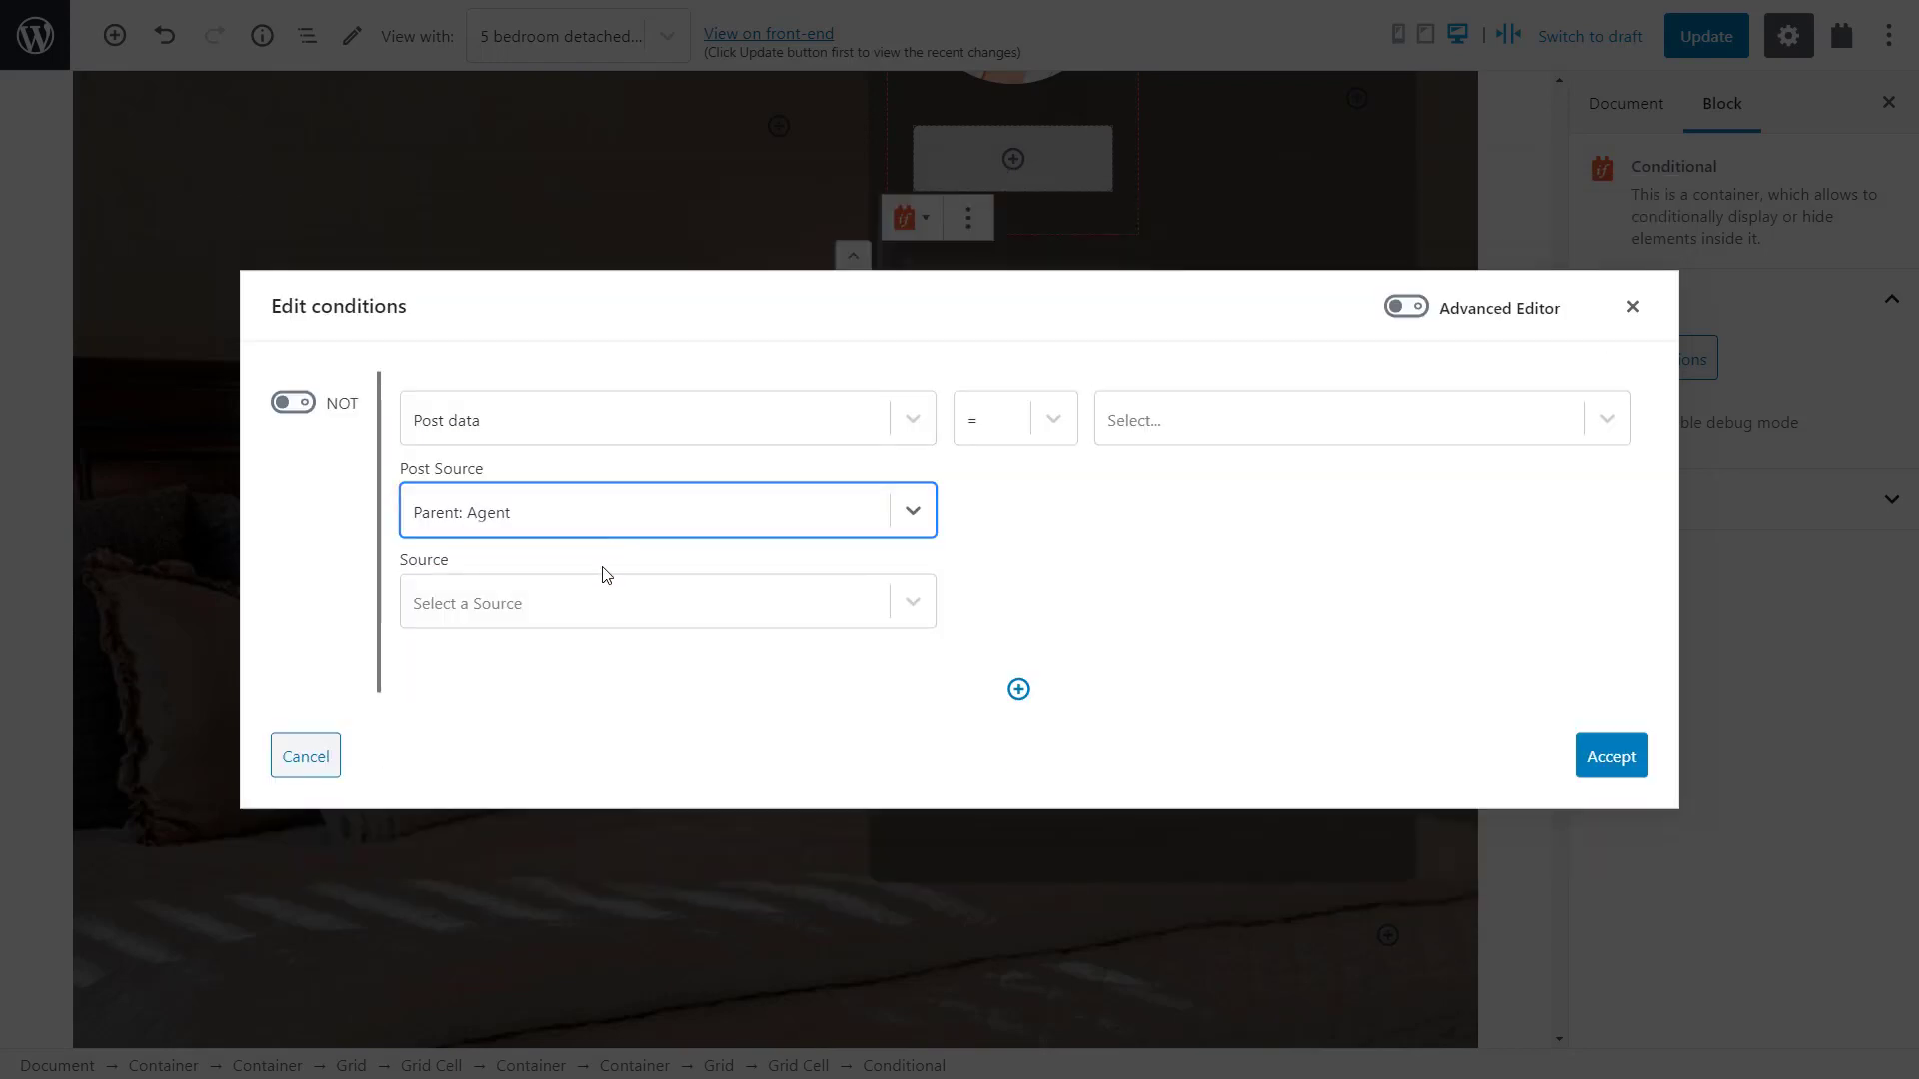
pyautogui.click(600, 601)
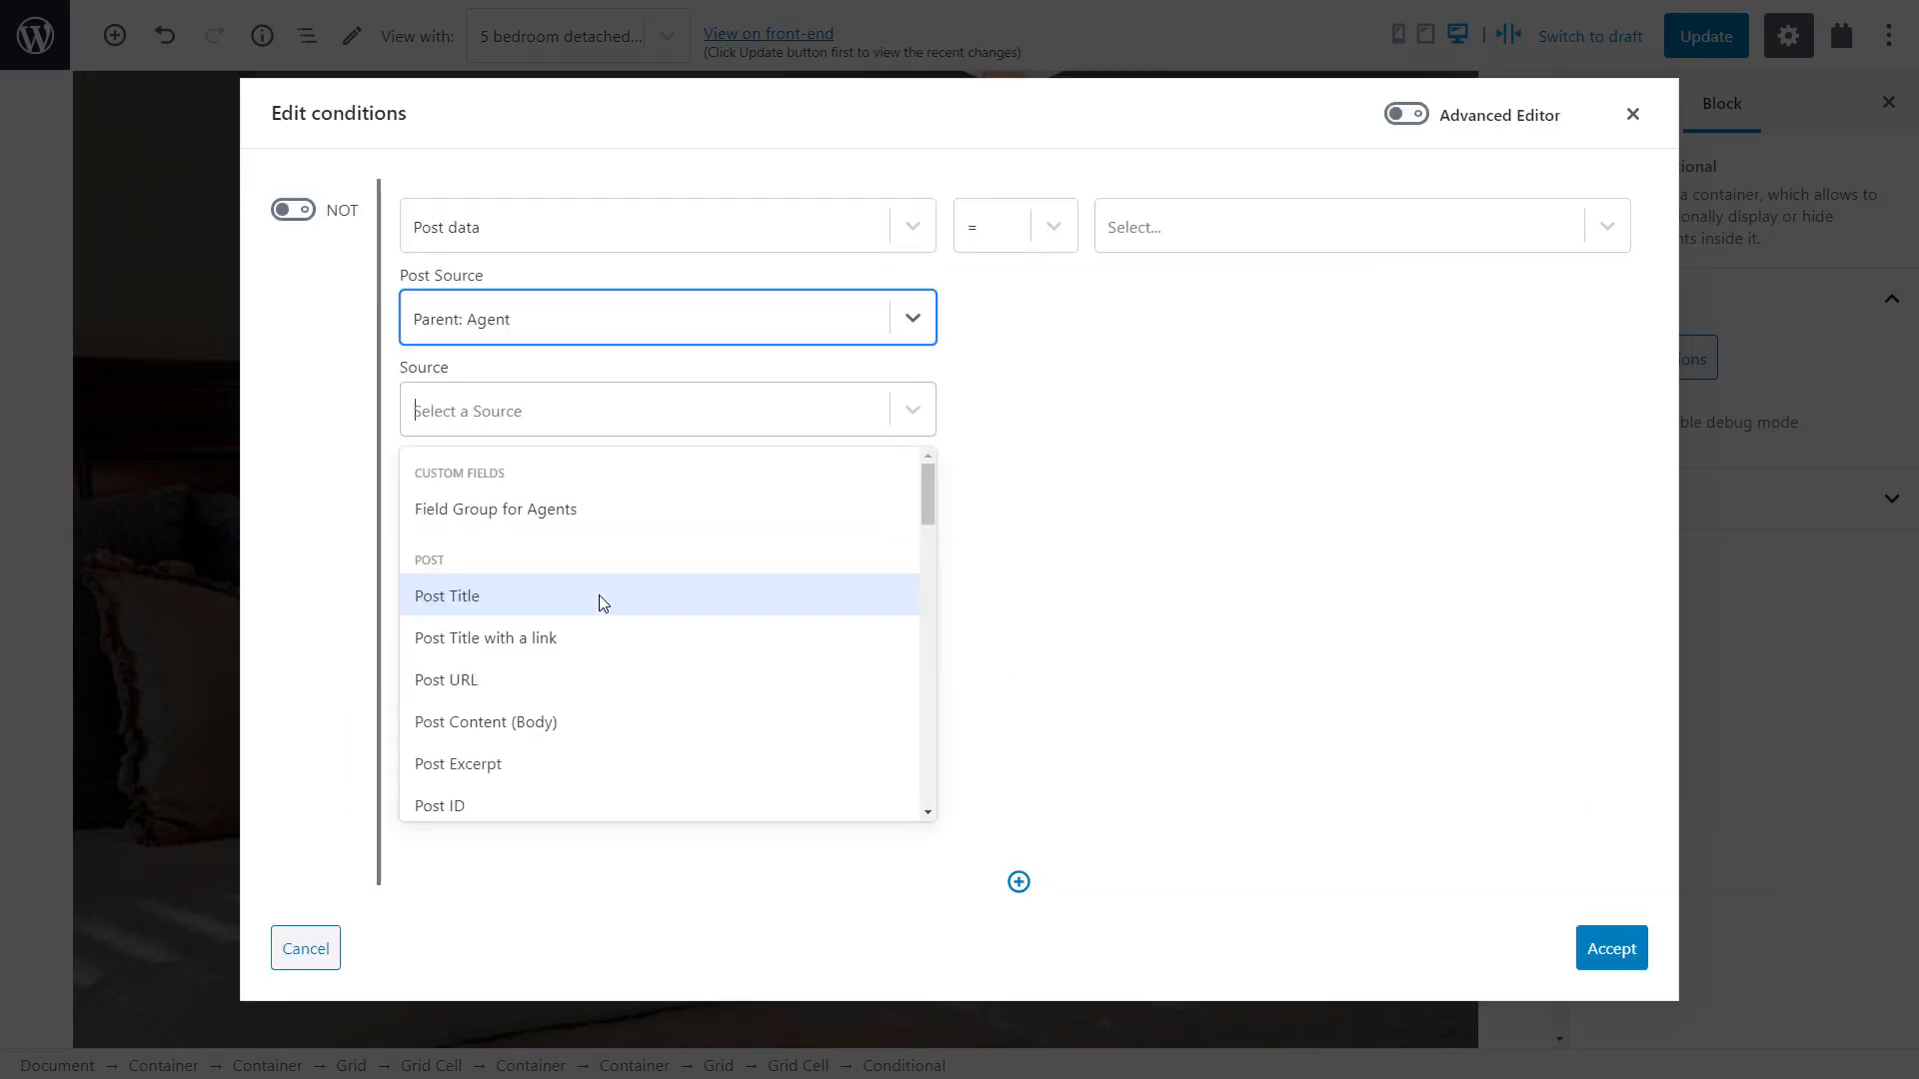
pyautogui.click(605, 508)
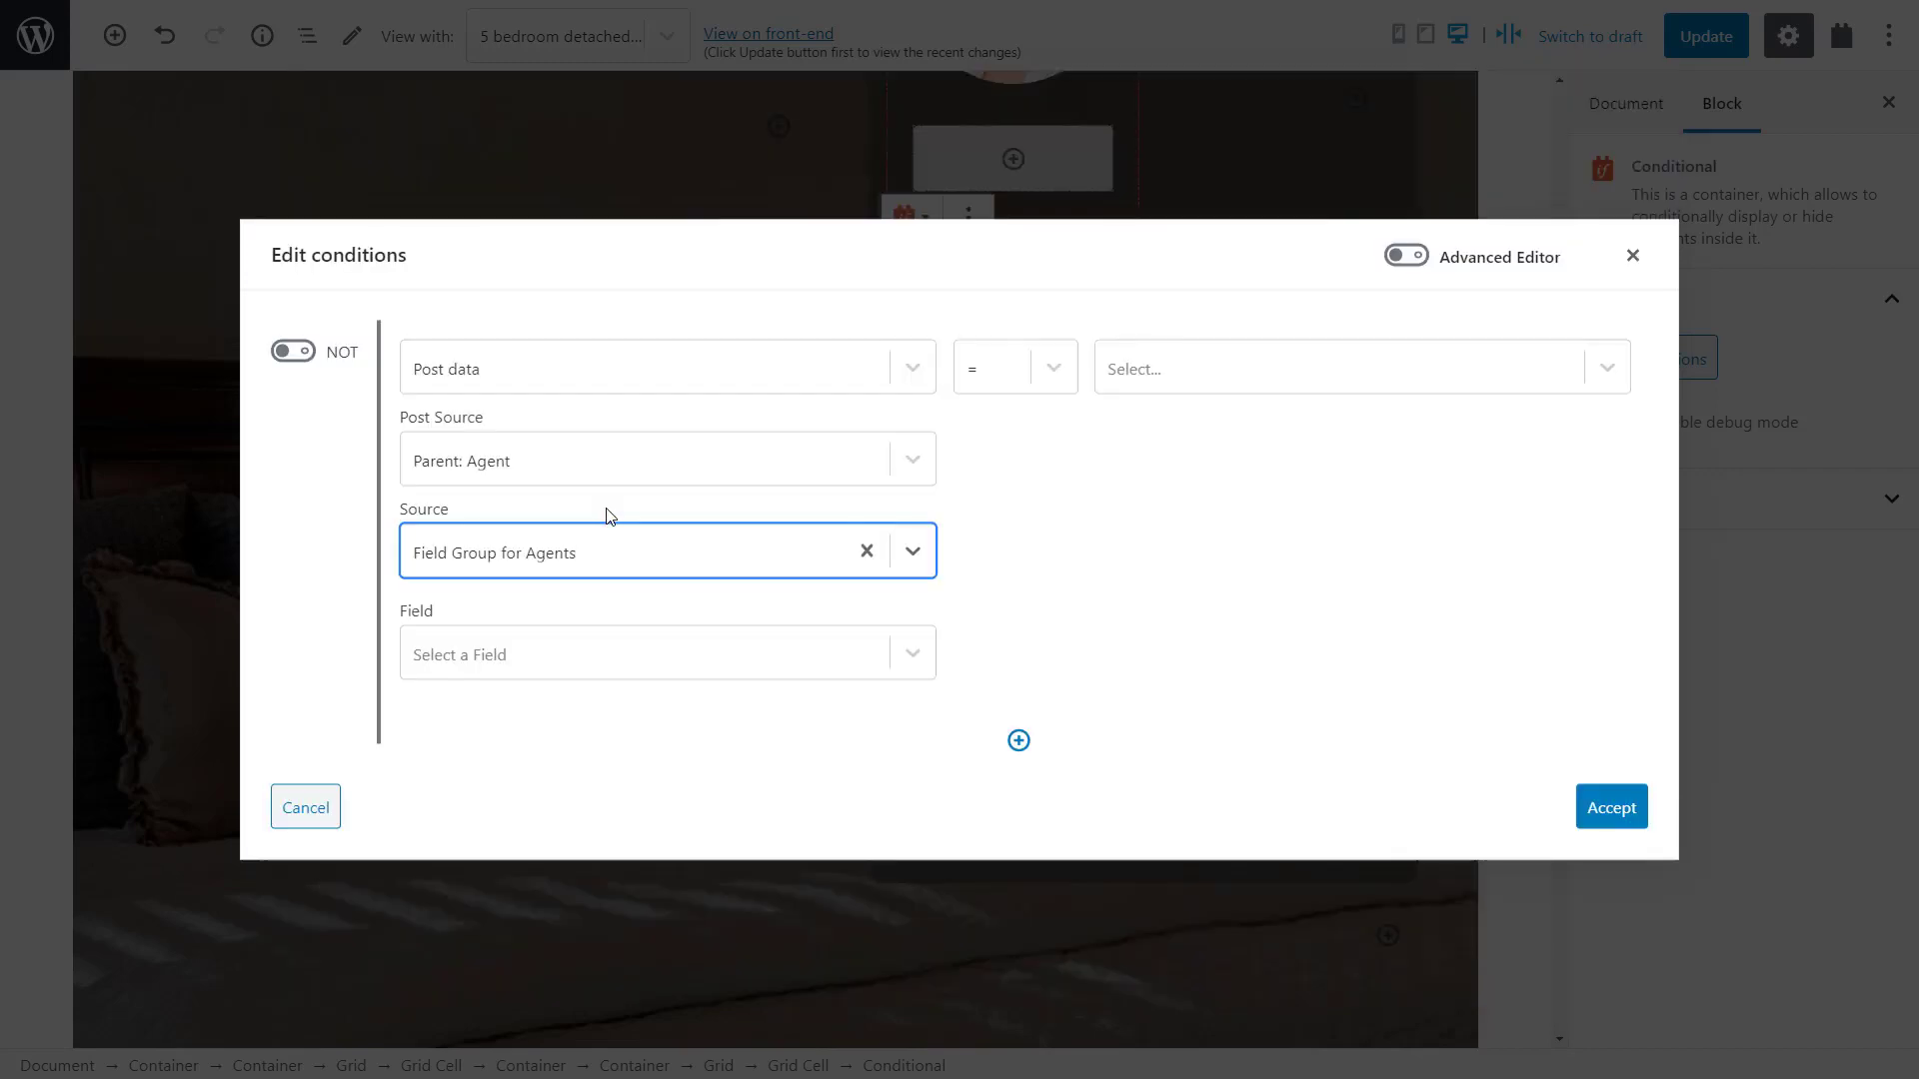
# Make the condition check that Agent photo is Empty value, and accept it.
pyautogui.click(587, 652)
pyautogui.click(587, 648)
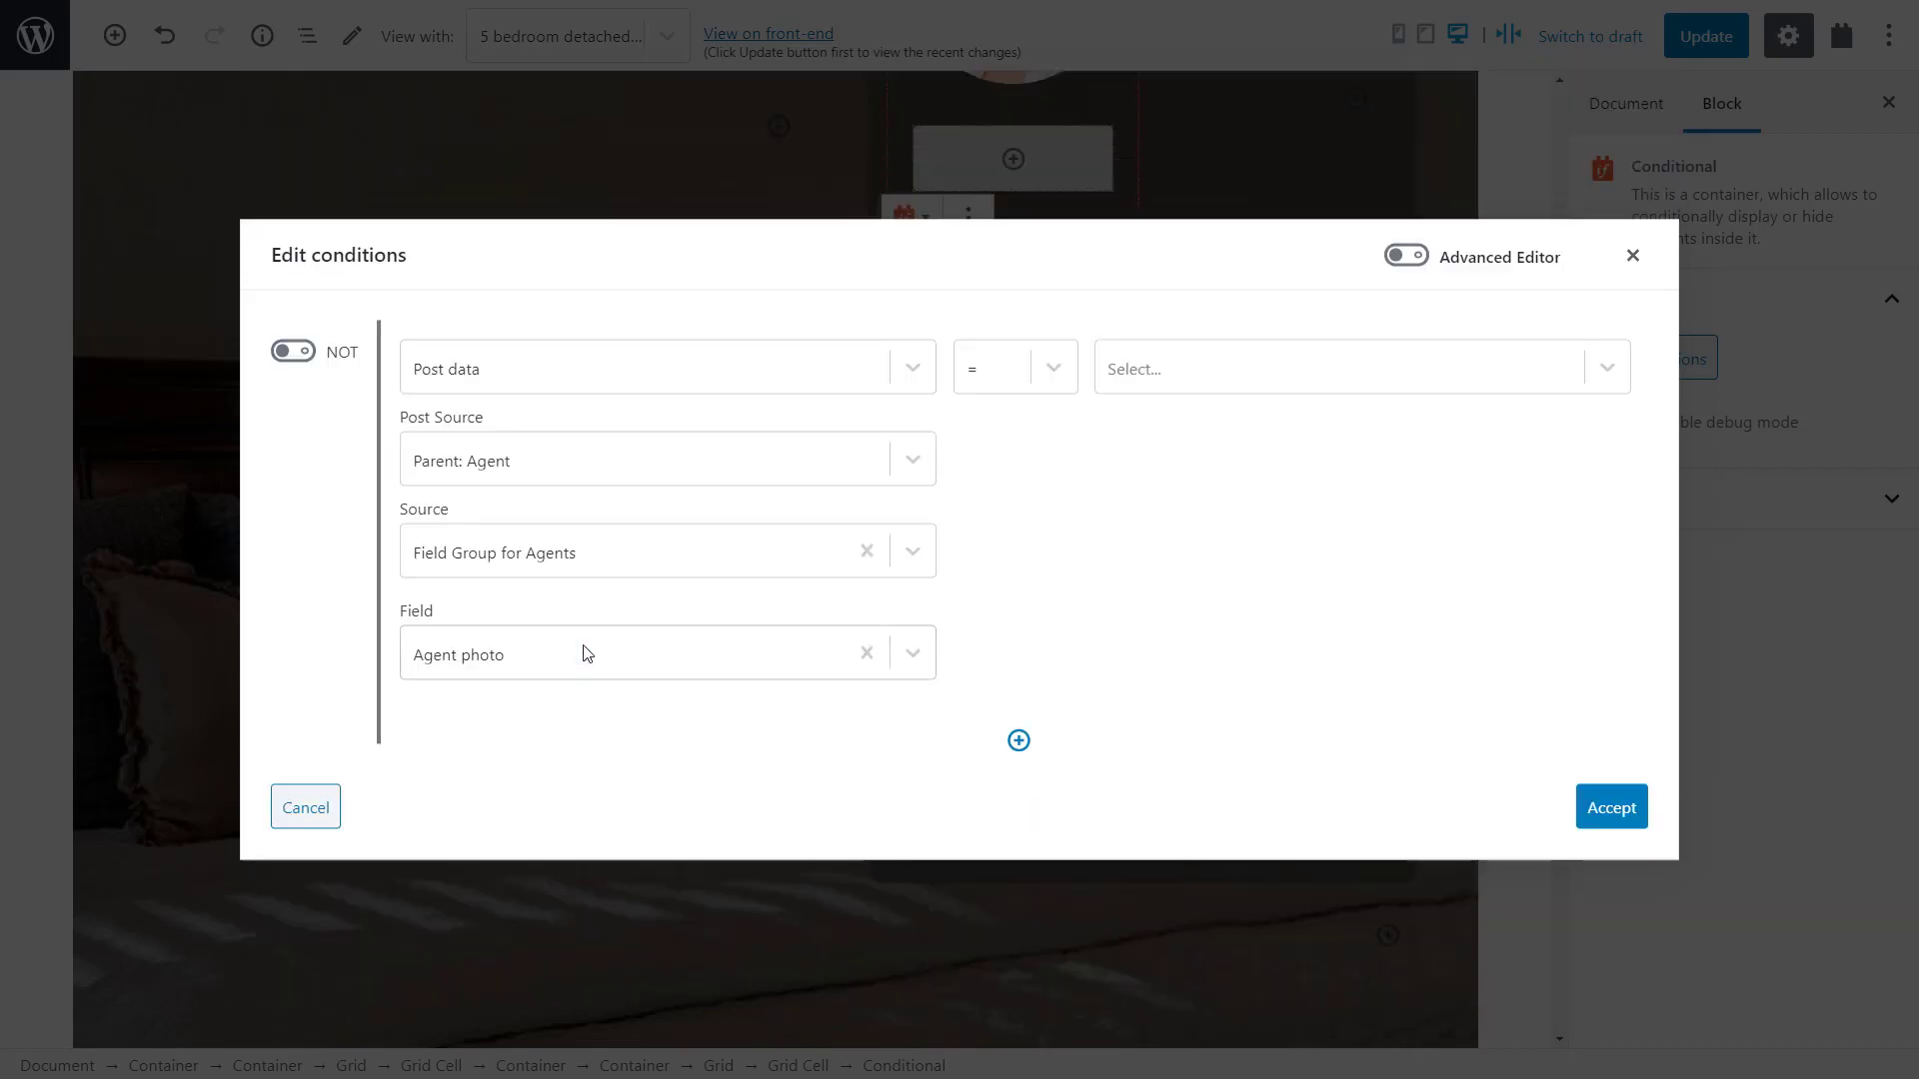
pyautogui.click(1003, 376)
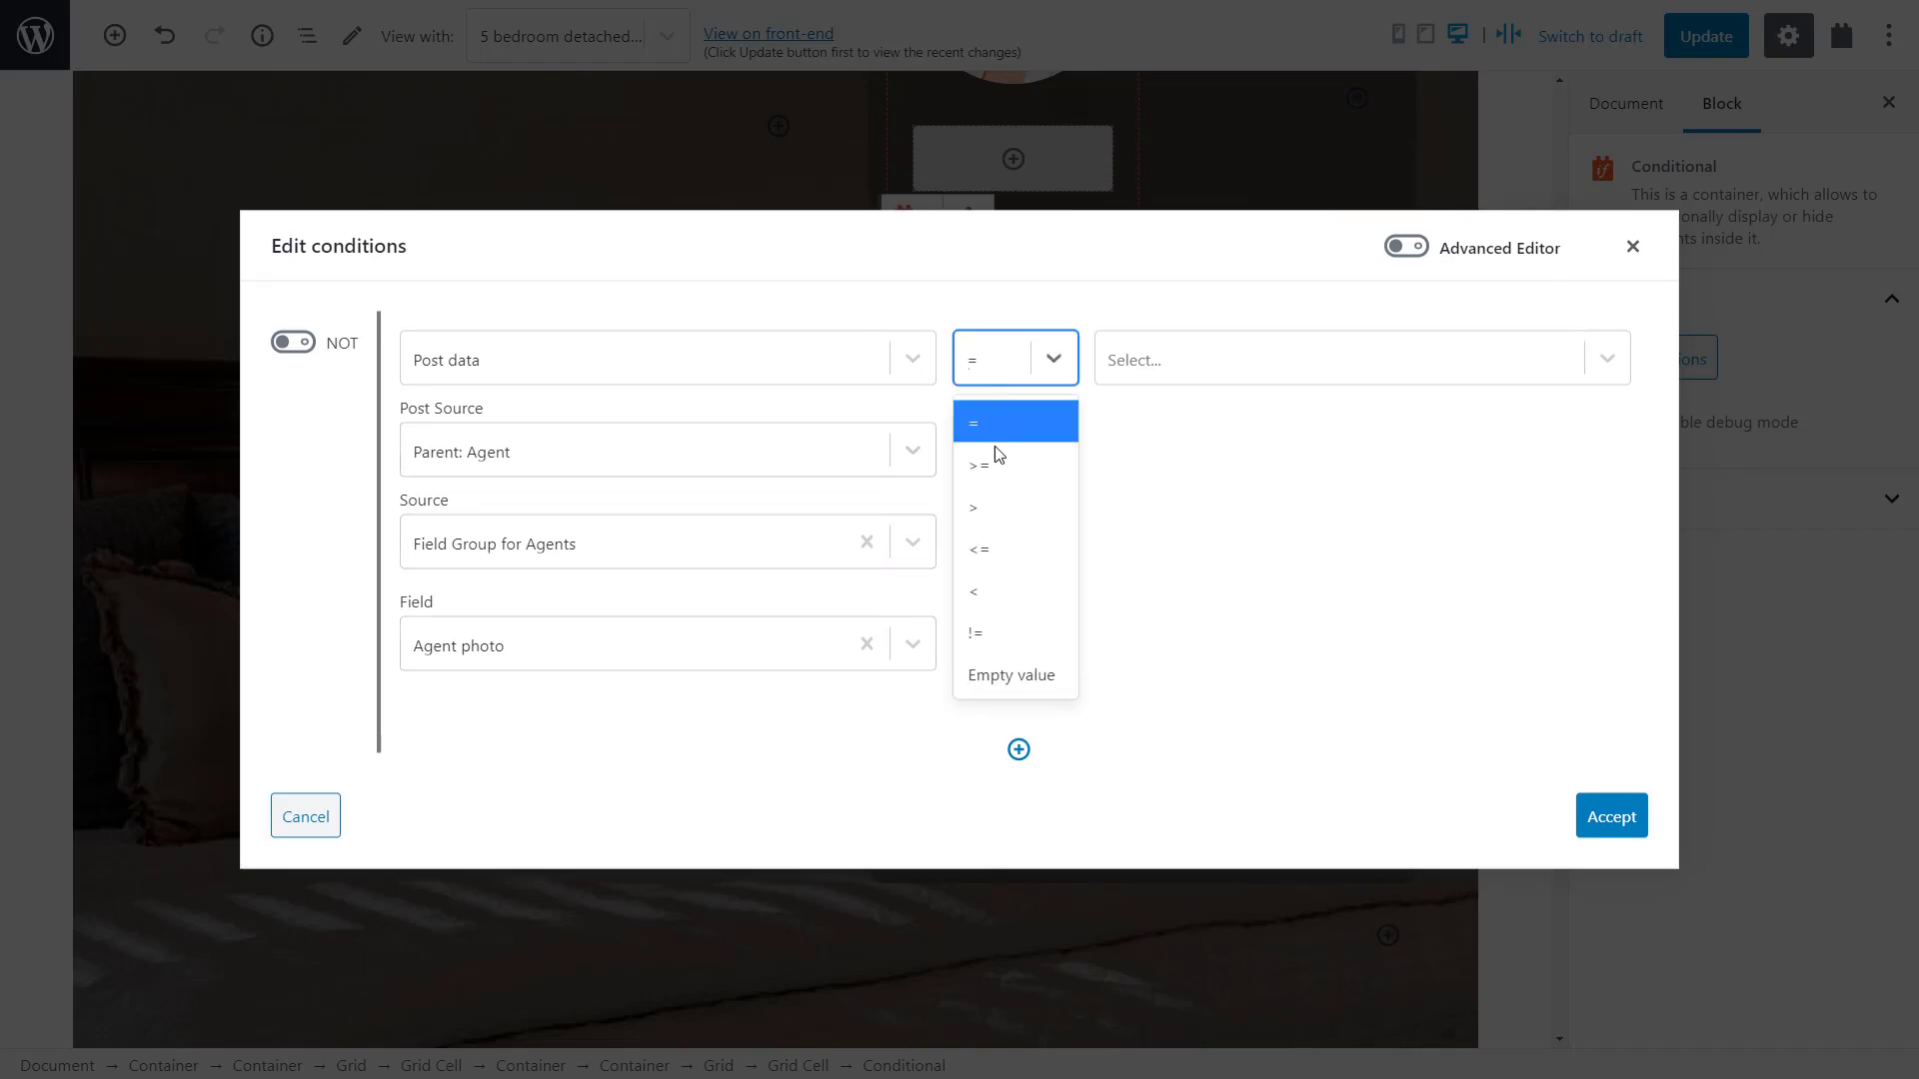
pyautogui.click(999, 673)
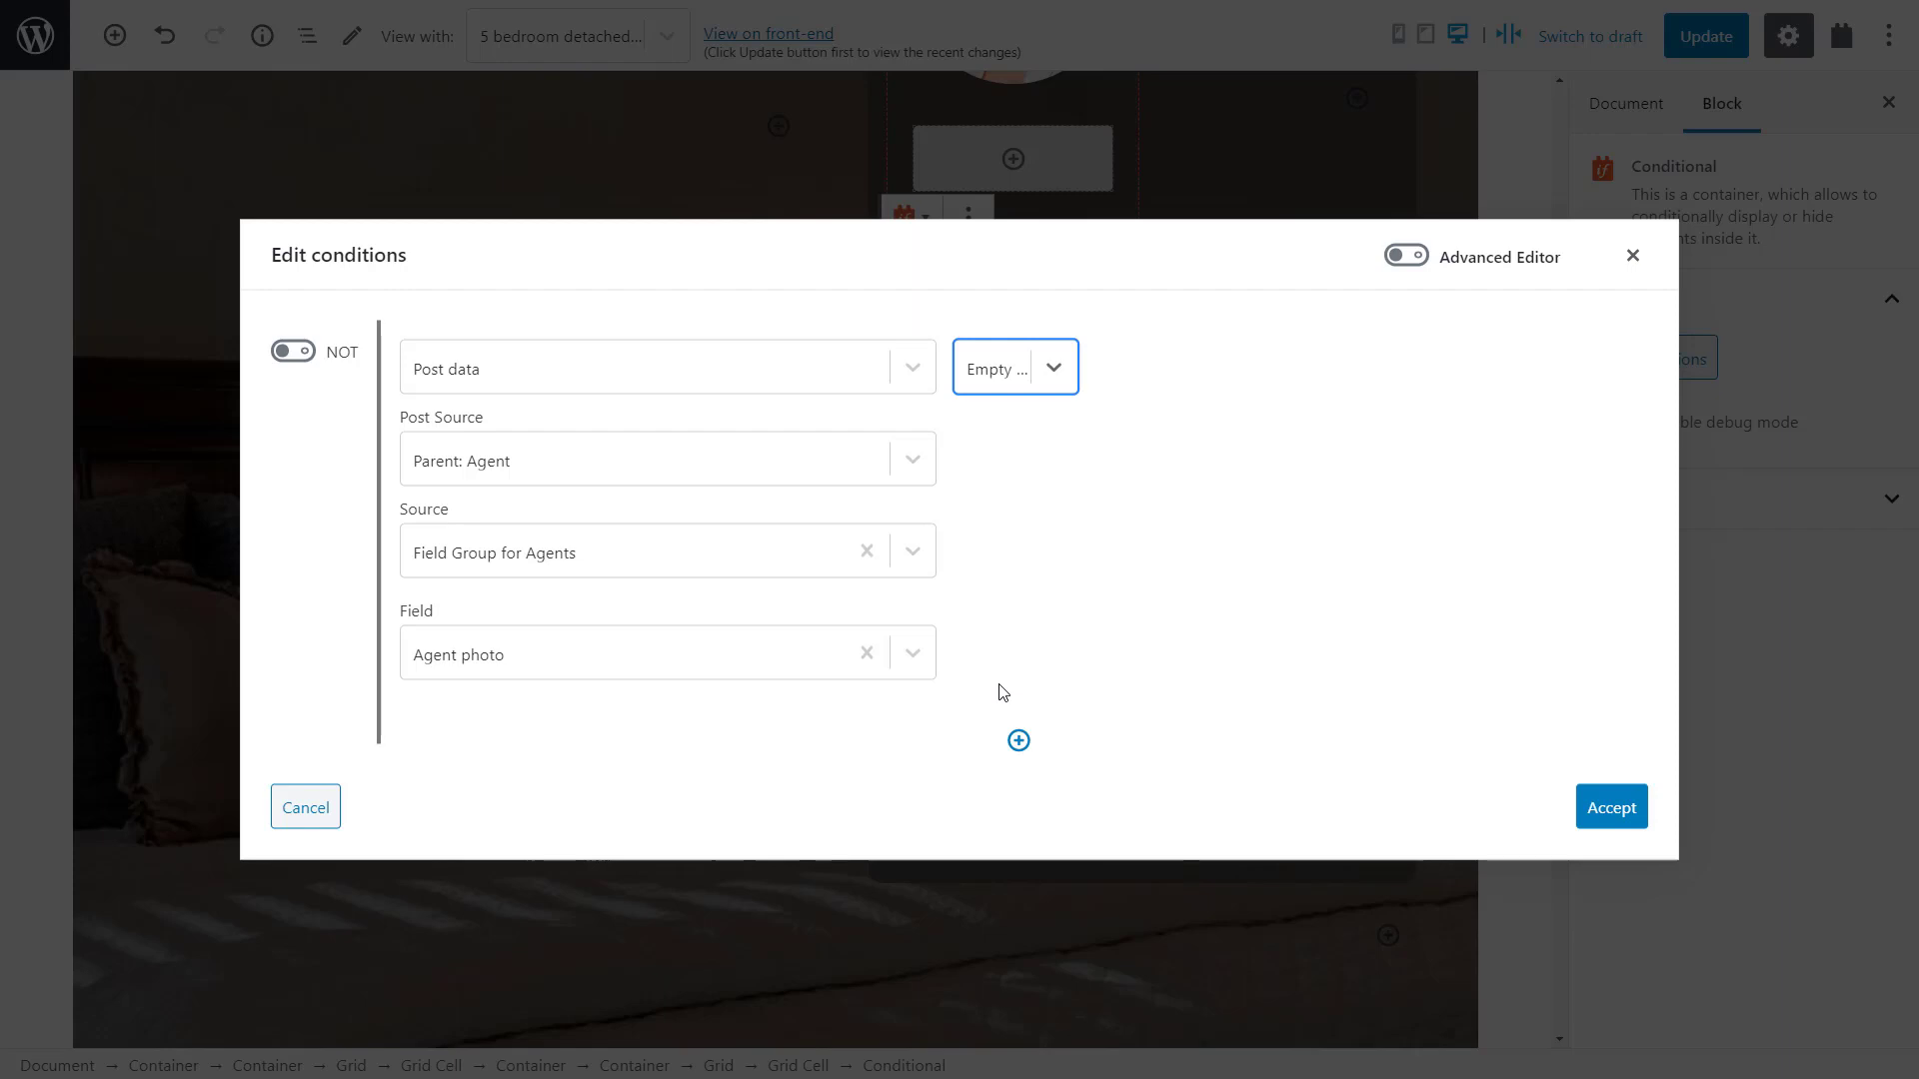
pyautogui.click(1604, 815)
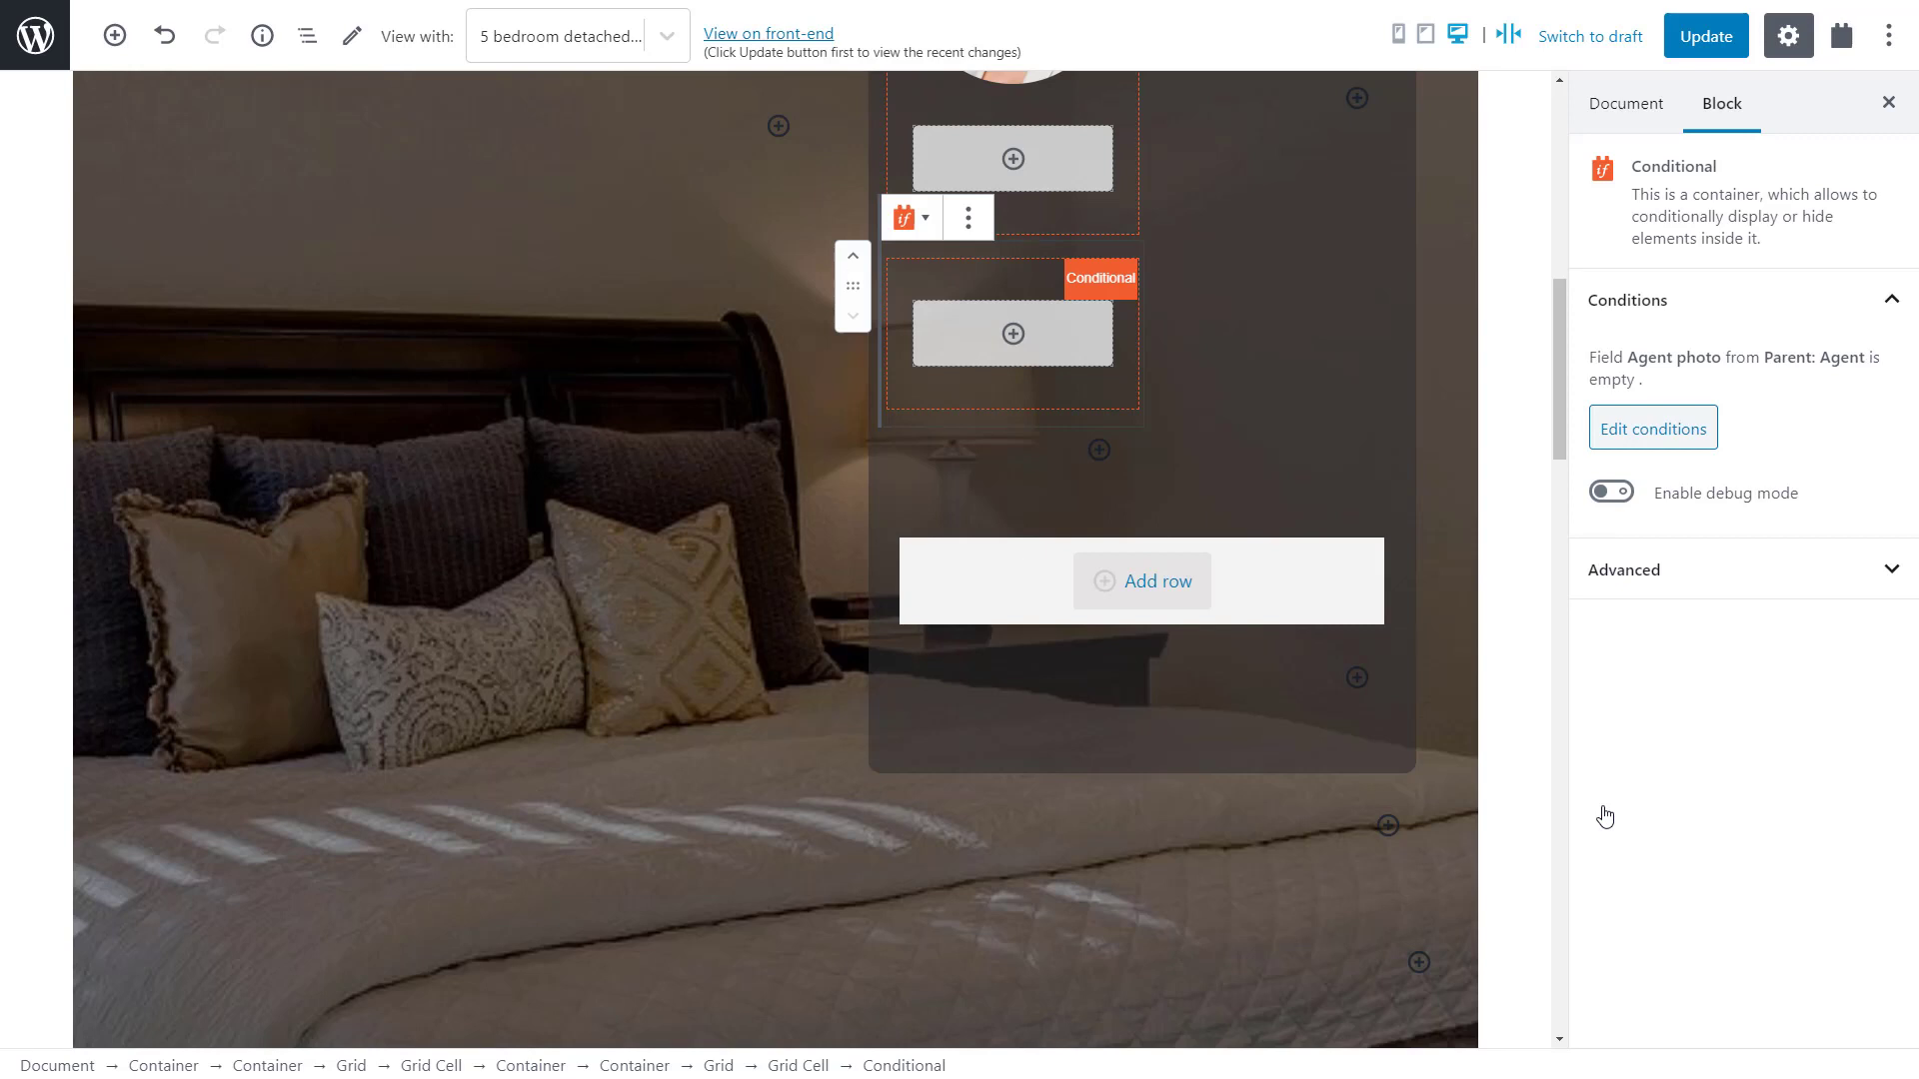
# Insert a fixed Toolset Image in the second conditional showing the blank profile picture from Media Library.
pyautogui.scroll(3, 1222, 736)
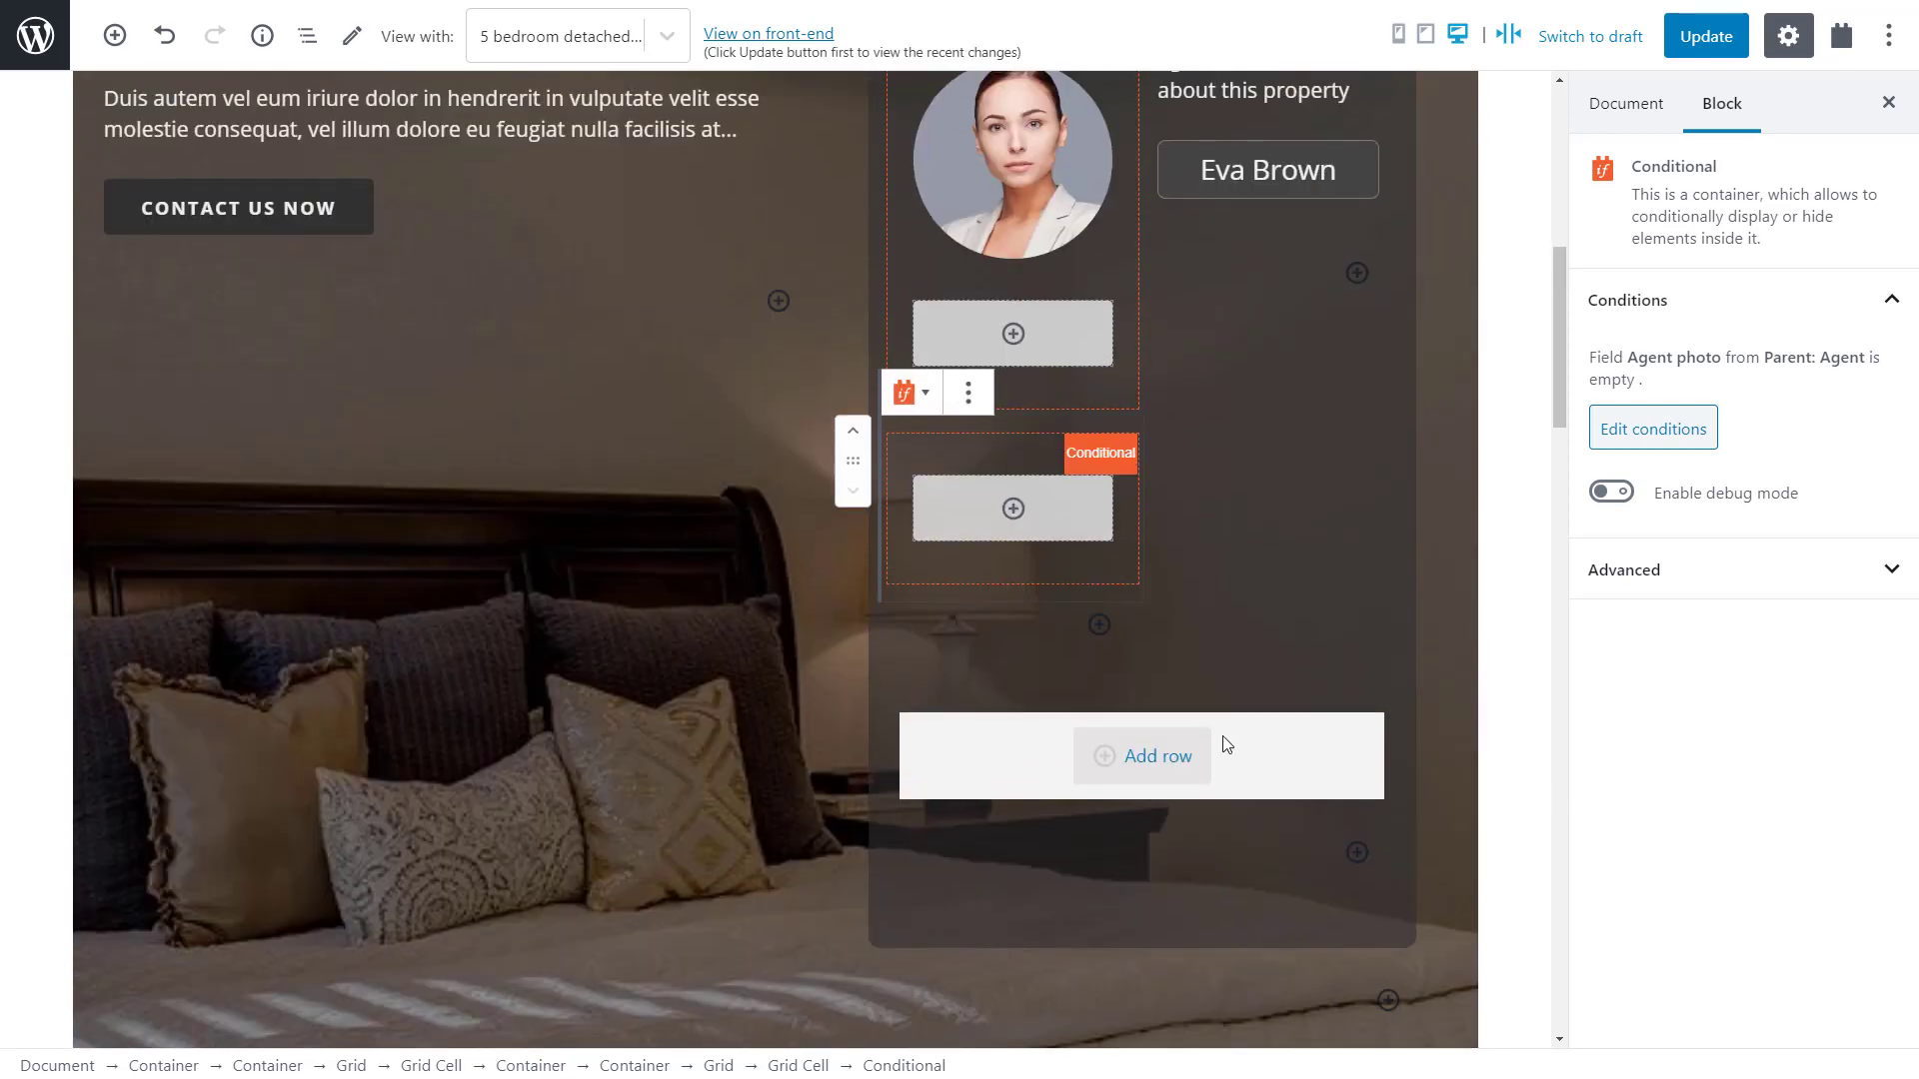
pyautogui.click(1004, 640)
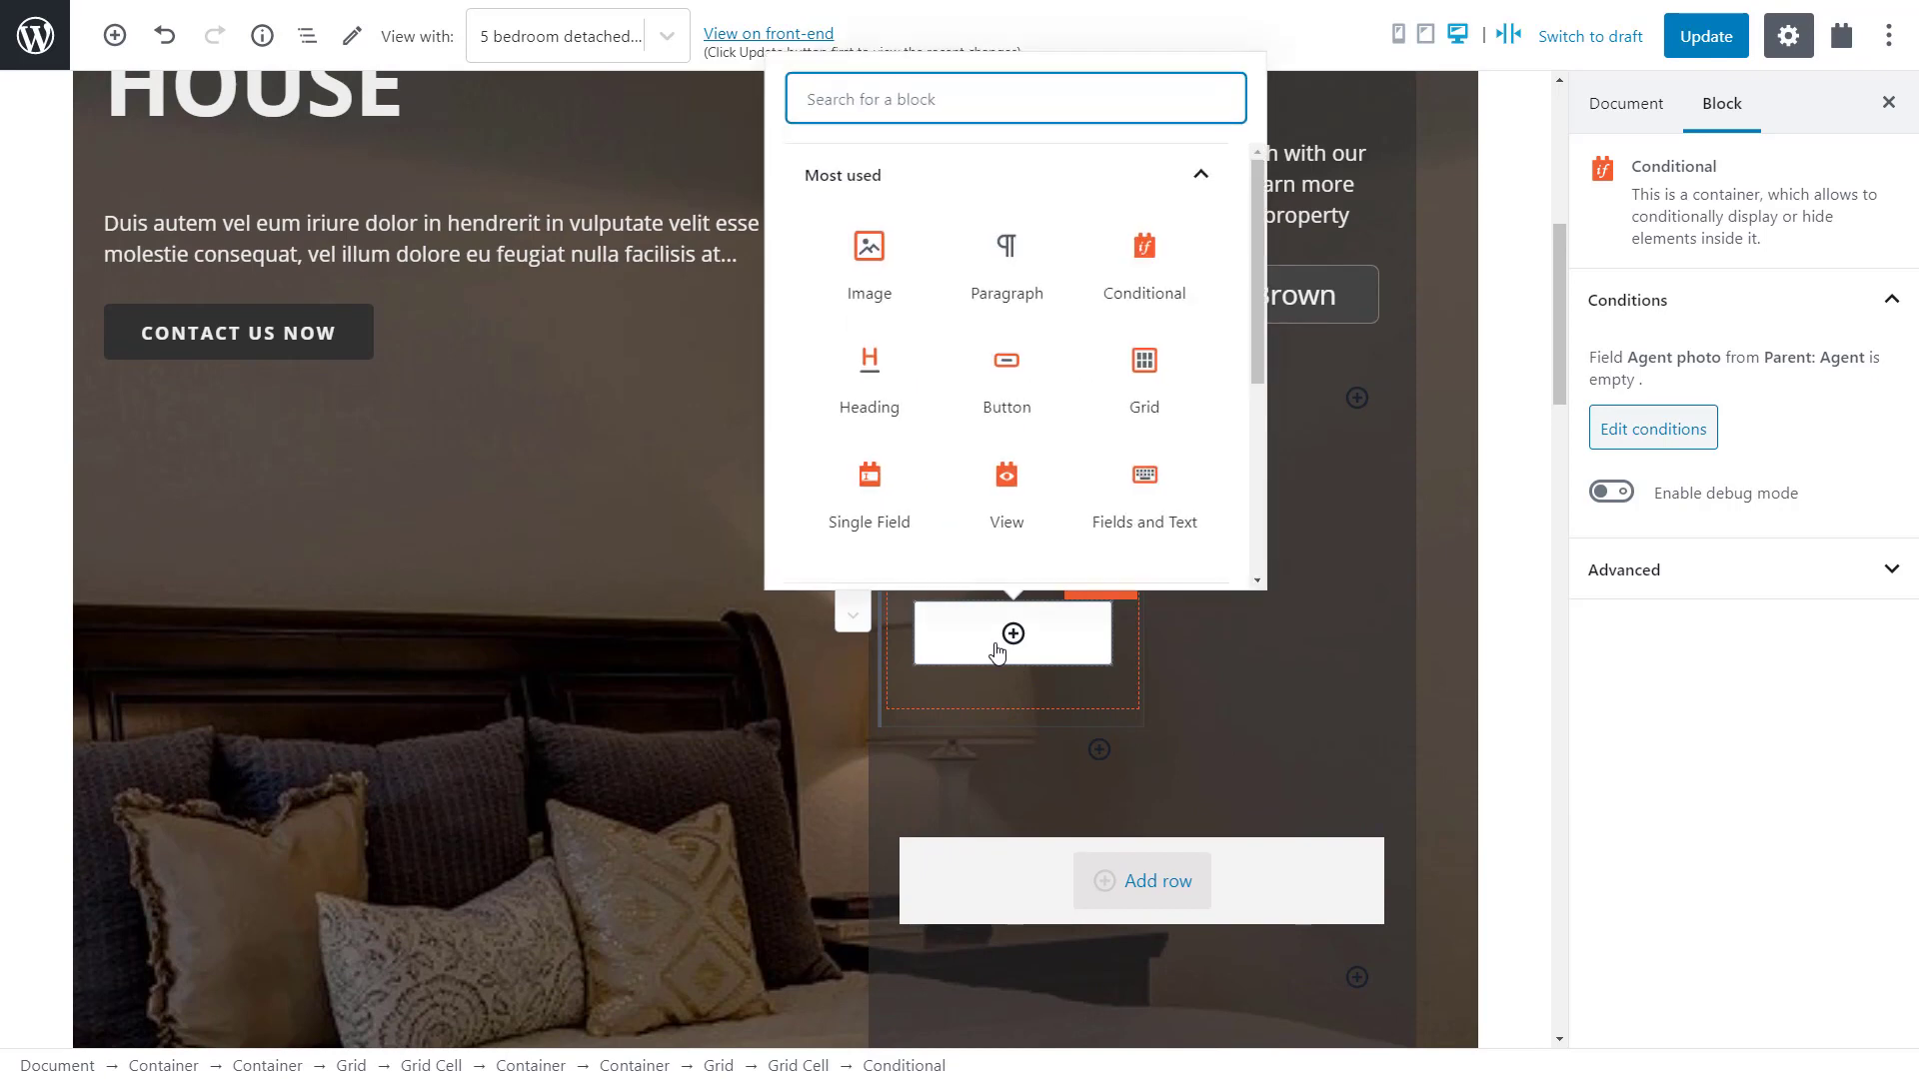
pyautogui.scroll(-5, 994, 440)
pyautogui.click(983, 540)
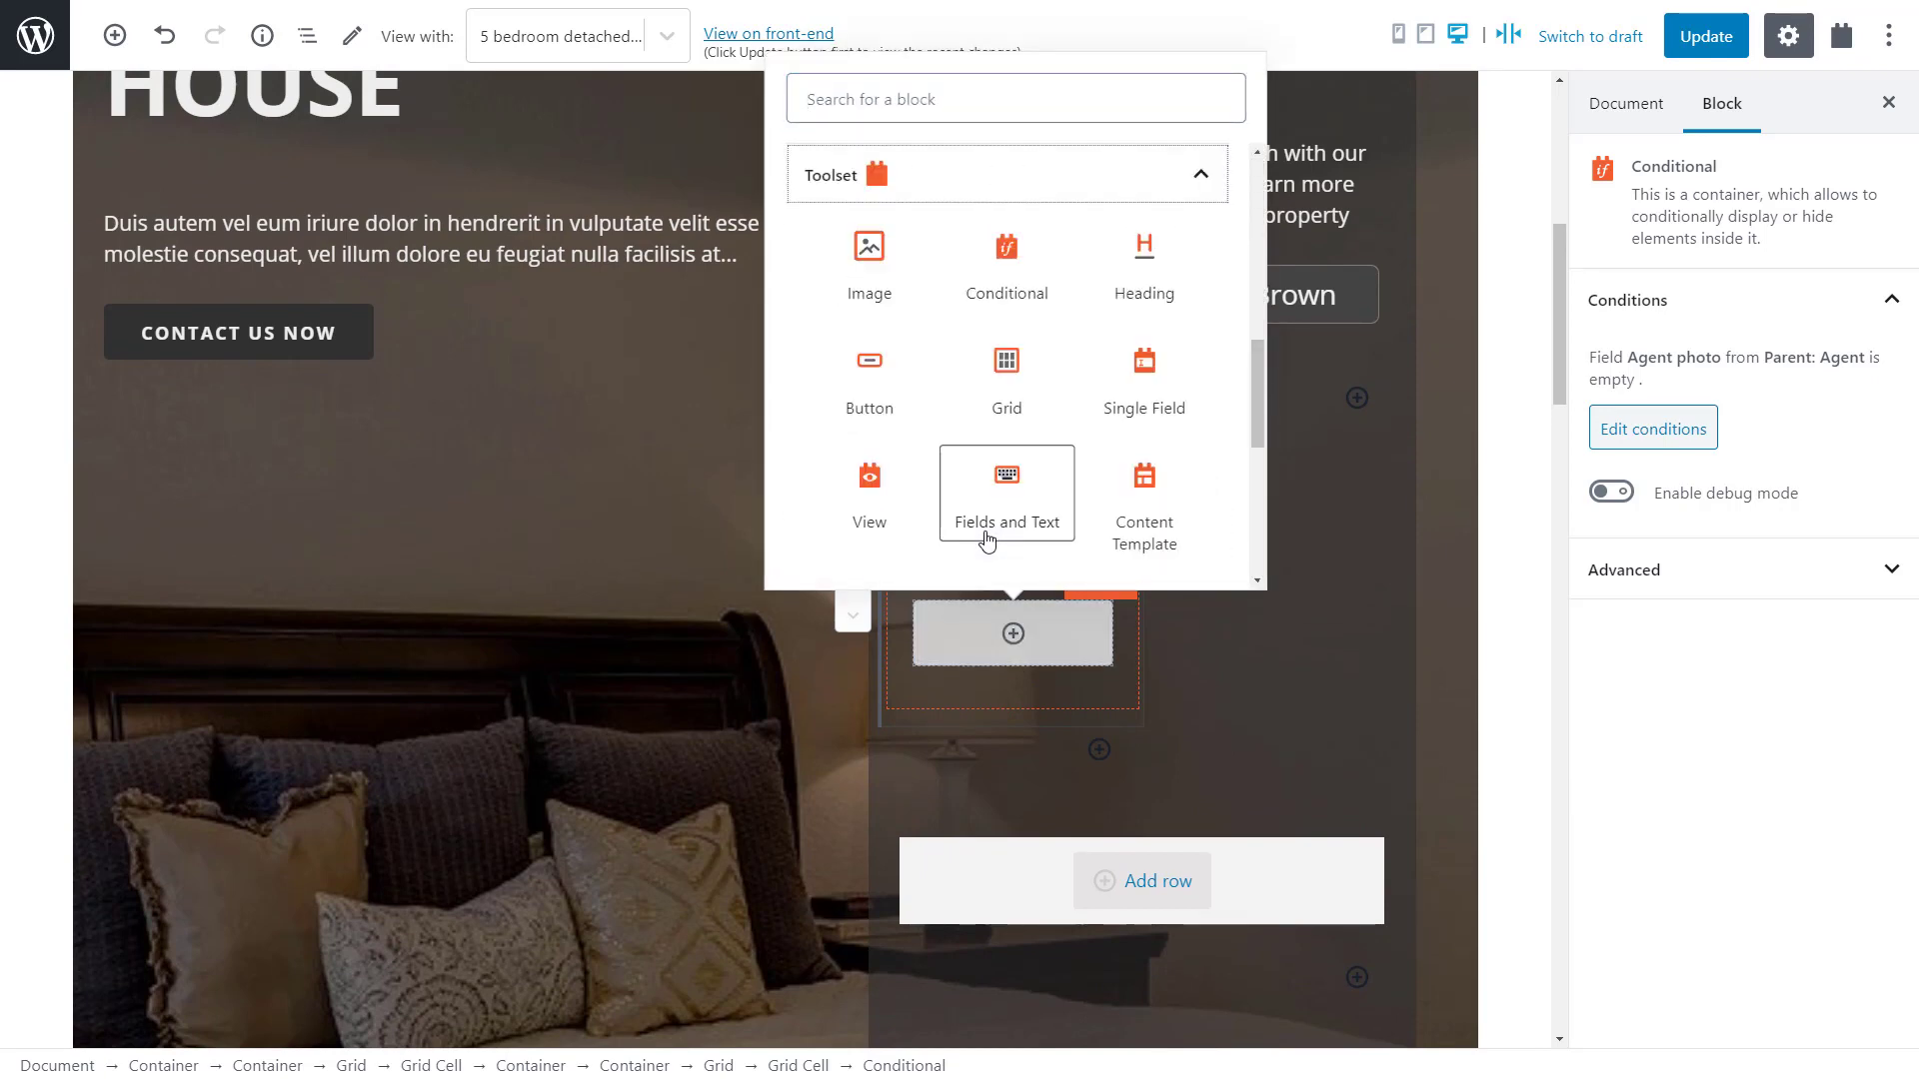
pyautogui.click(871, 250)
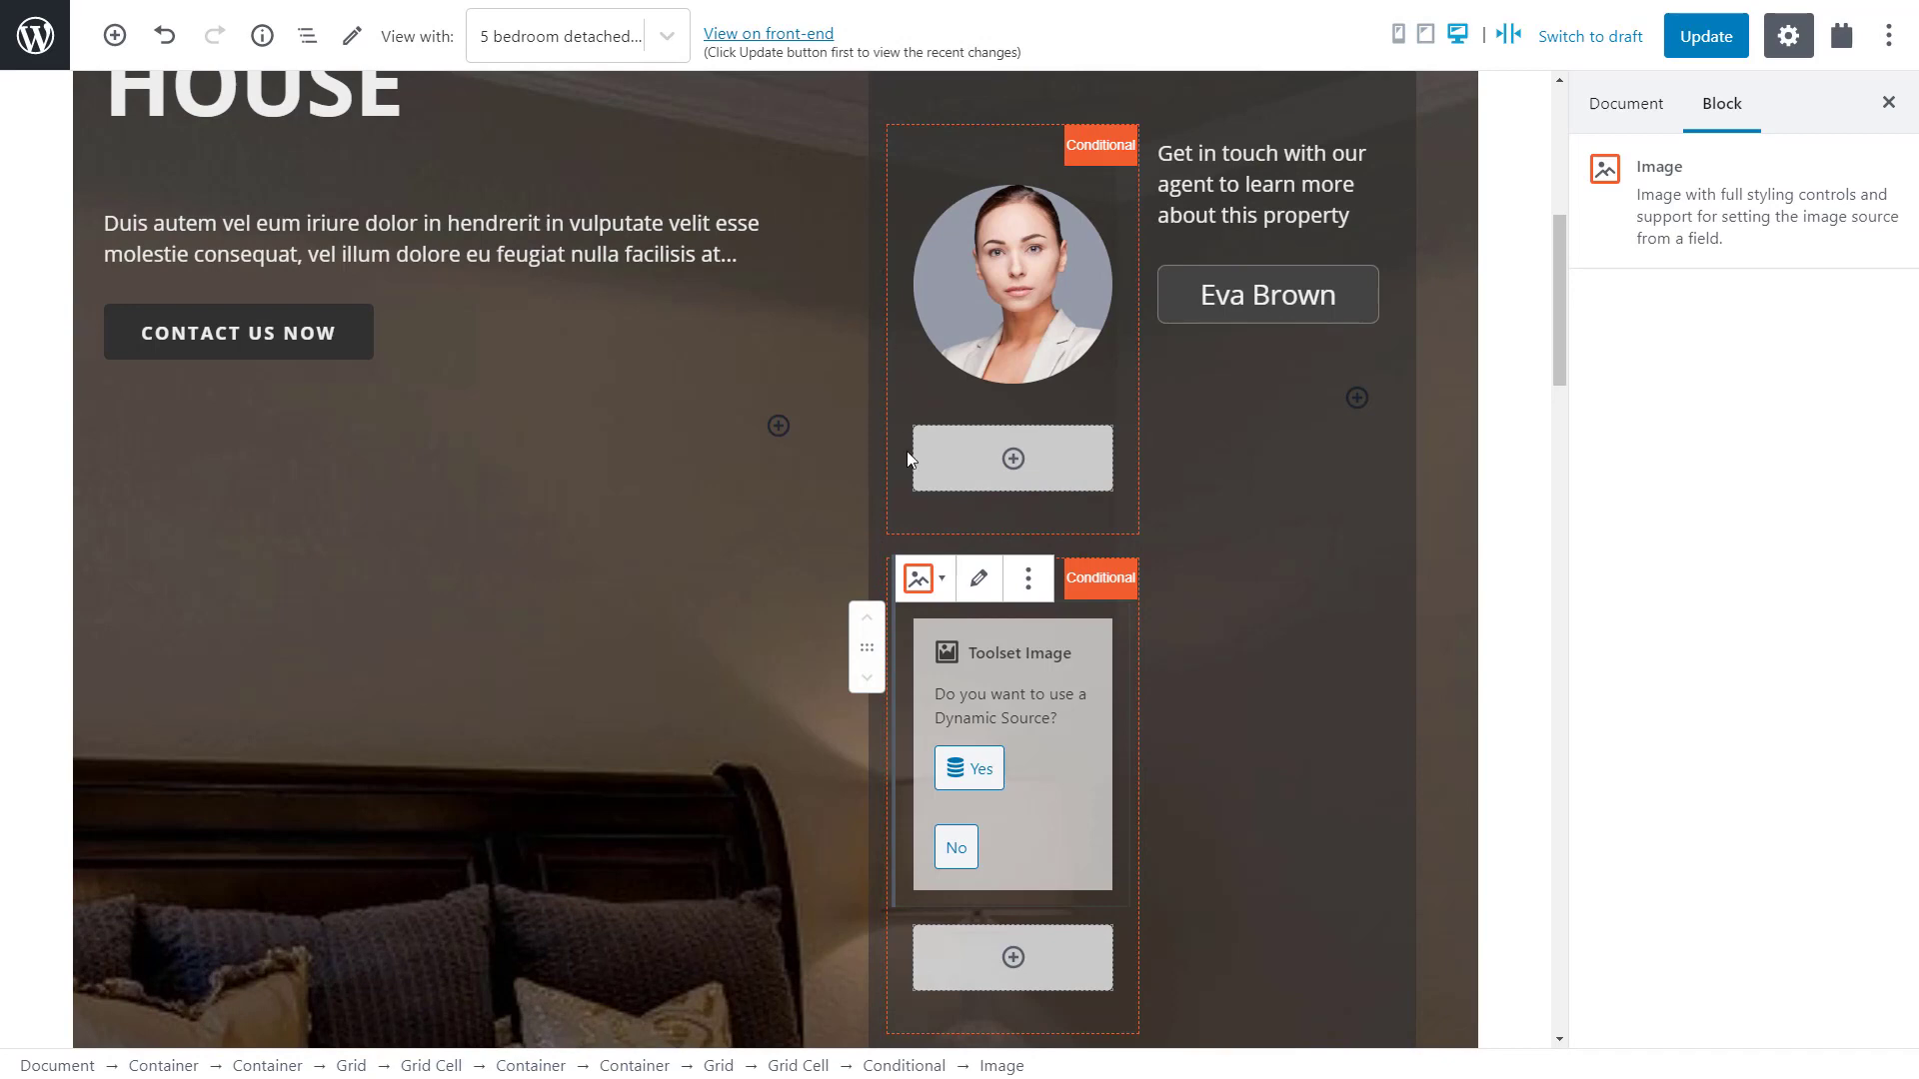
pyautogui.click(954, 847)
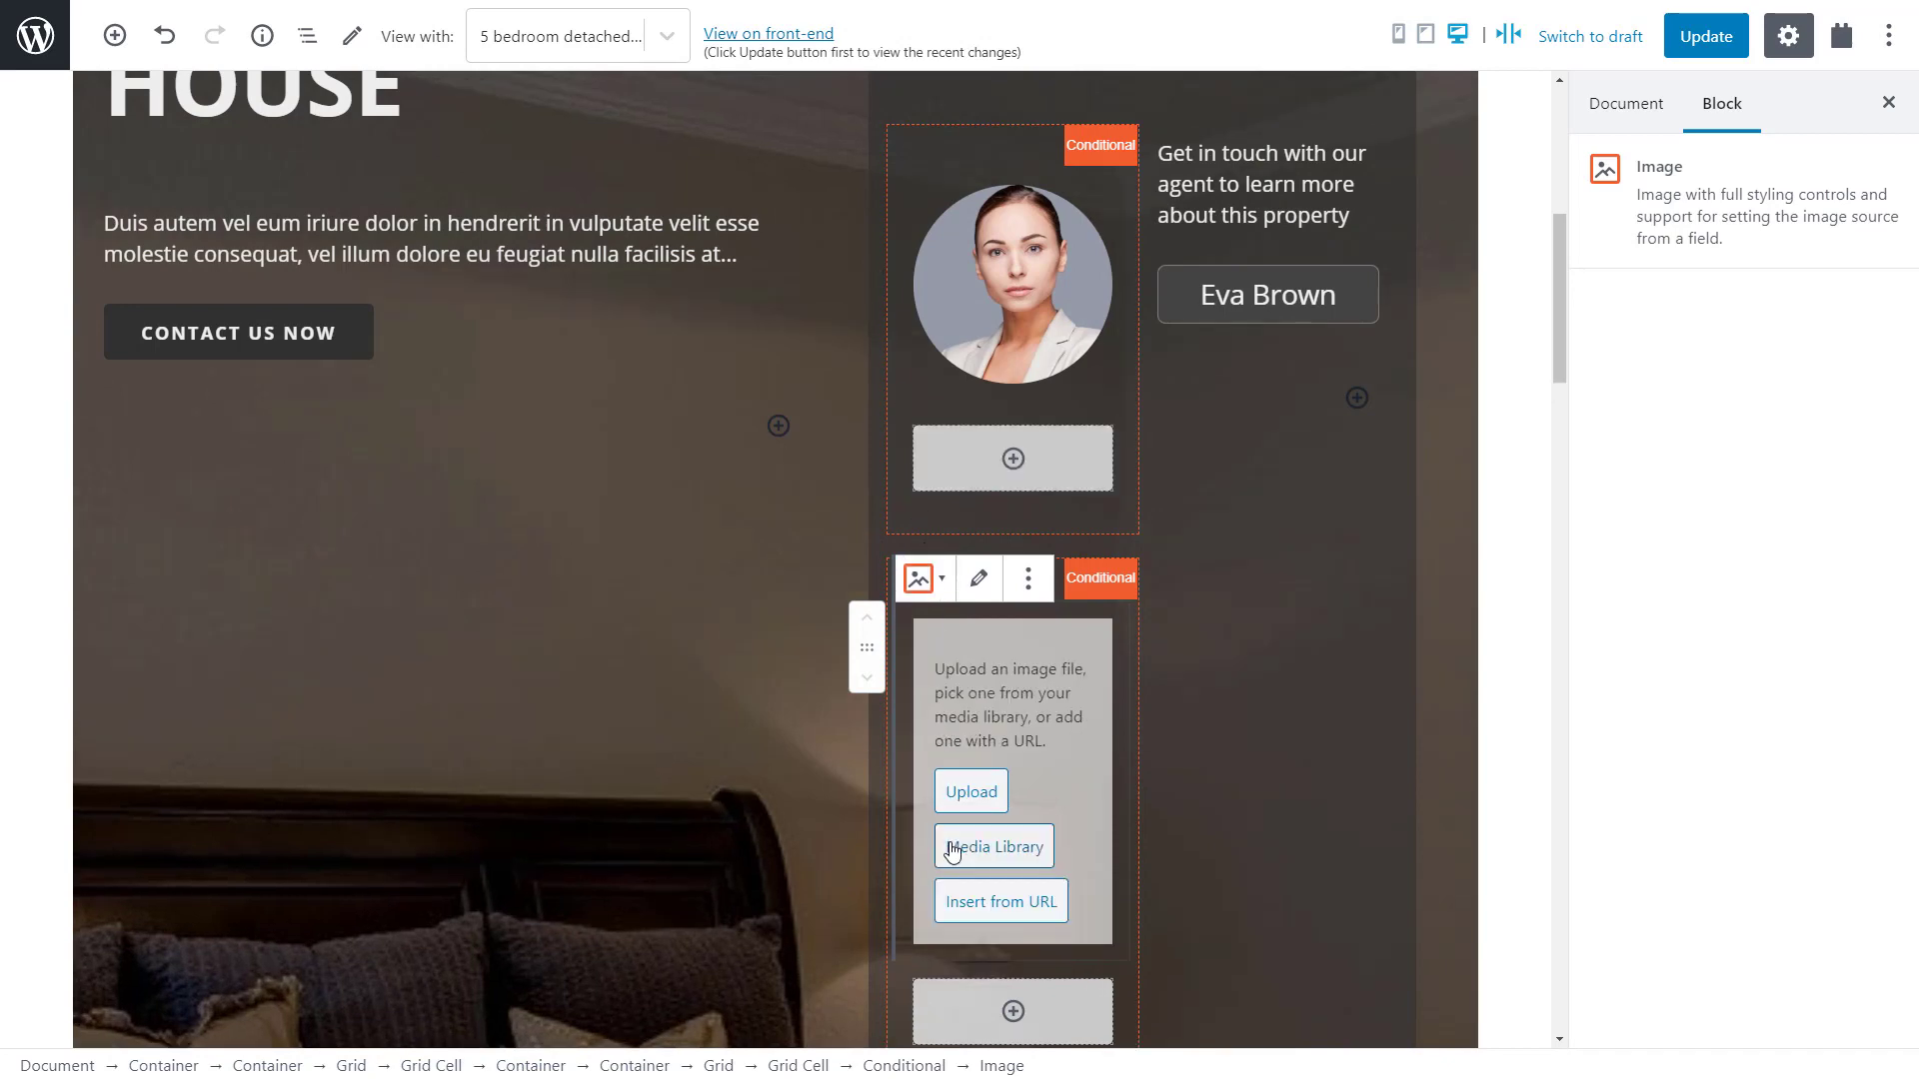
pyautogui.click(1015, 852)
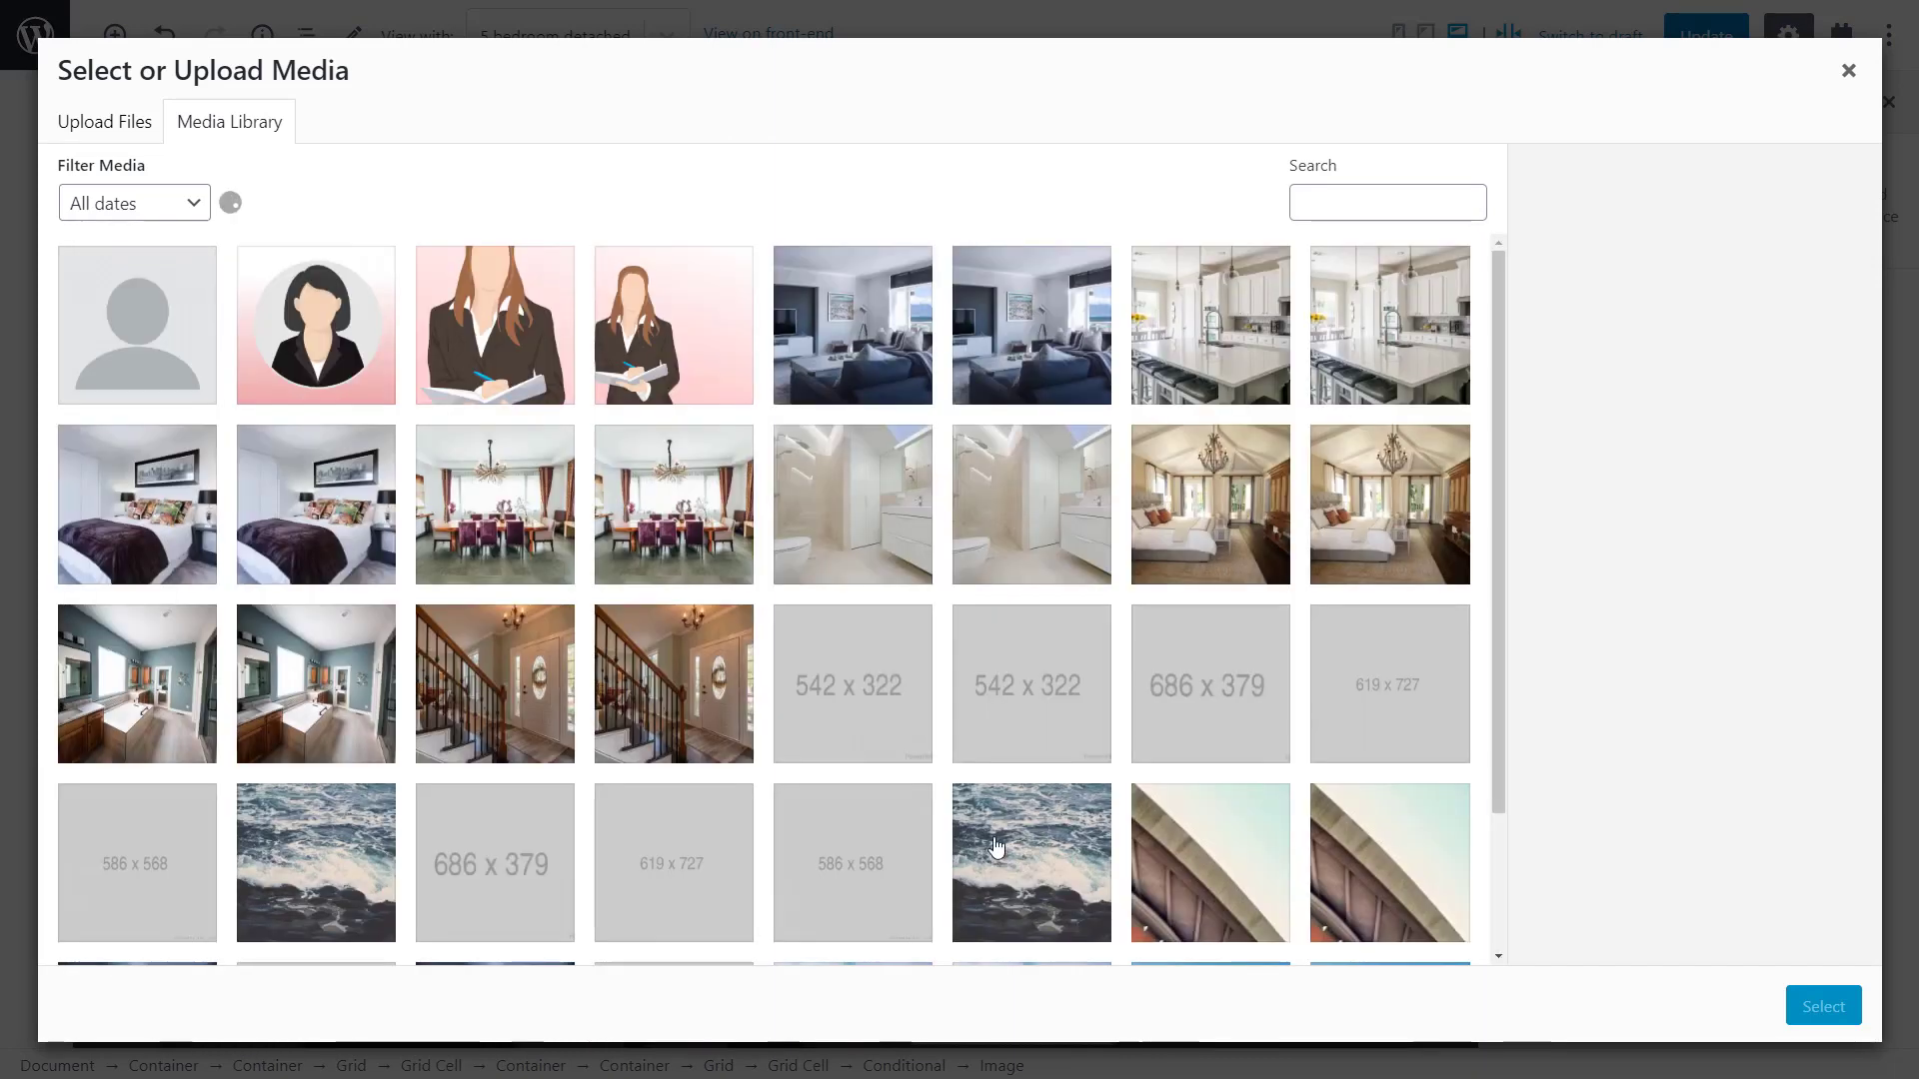
pyautogui.click(163, 345)
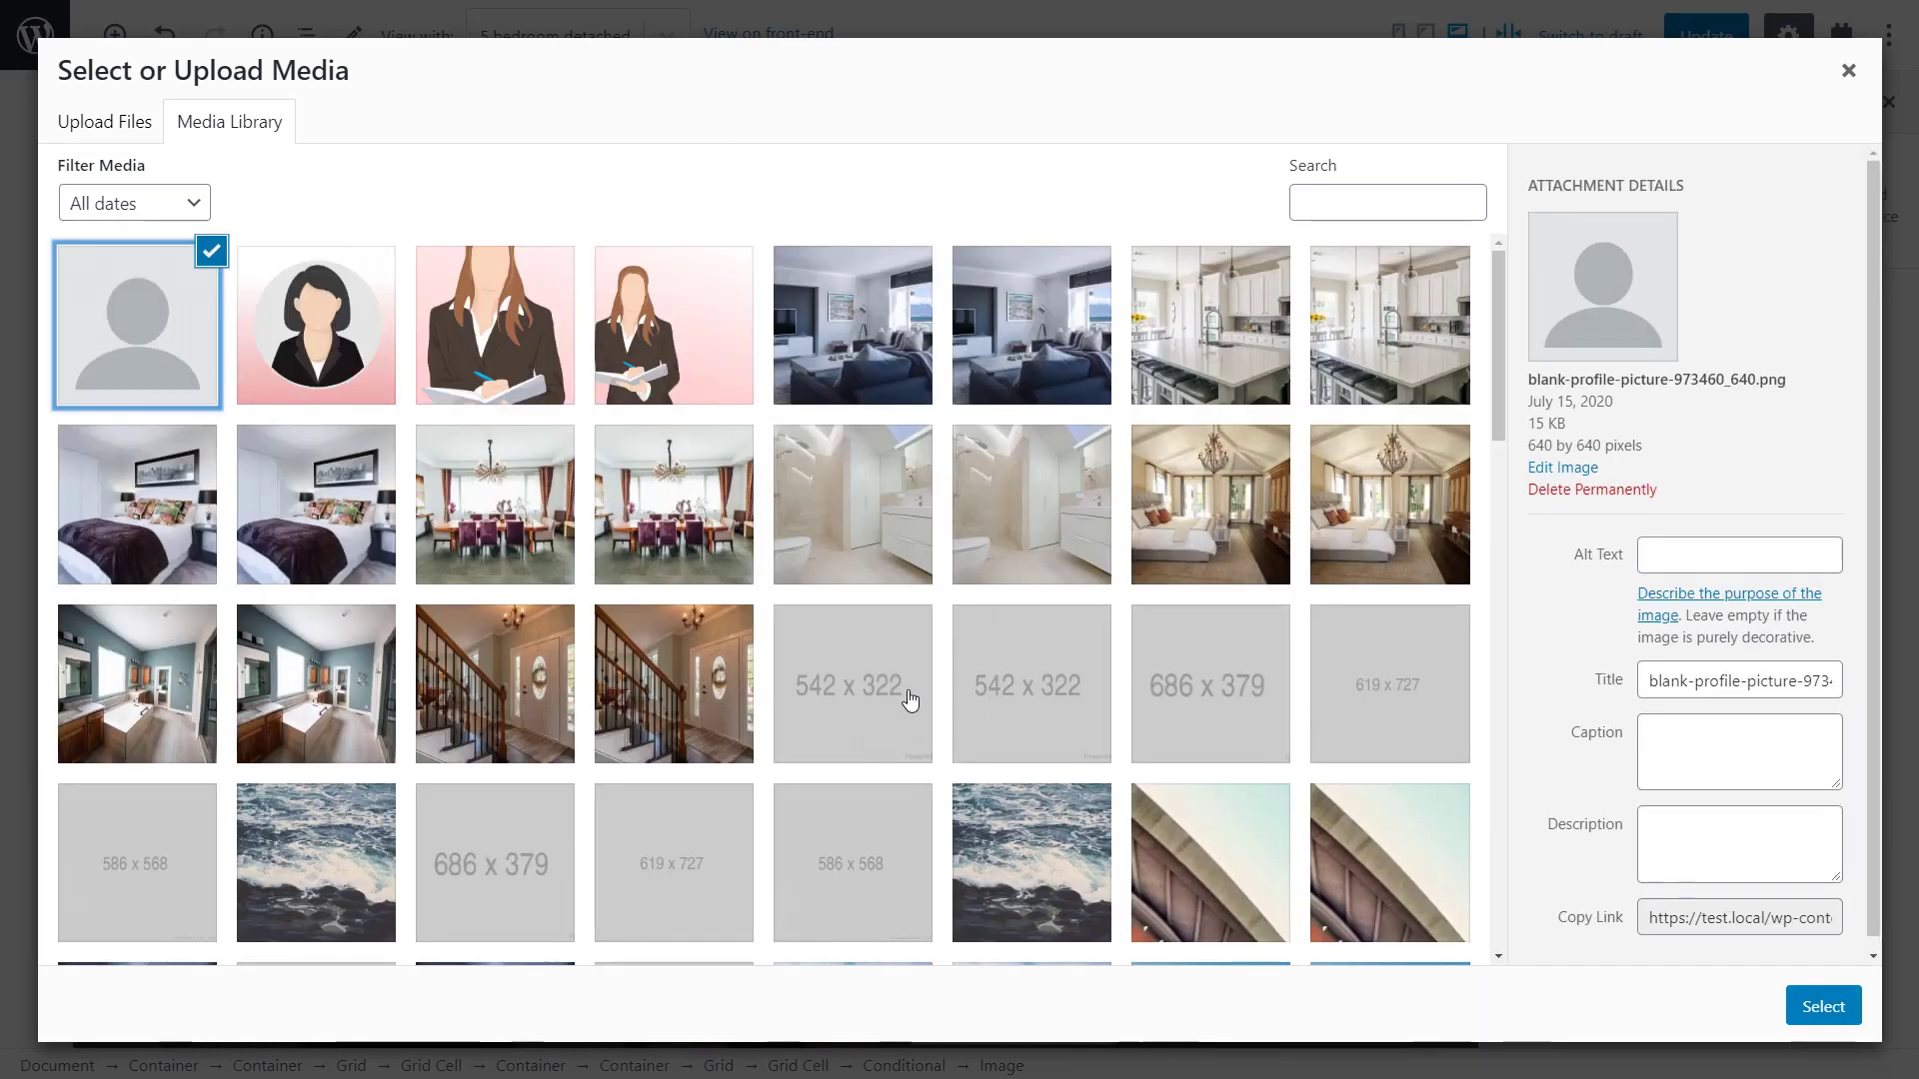
pyautogui.click(1821, 1008)
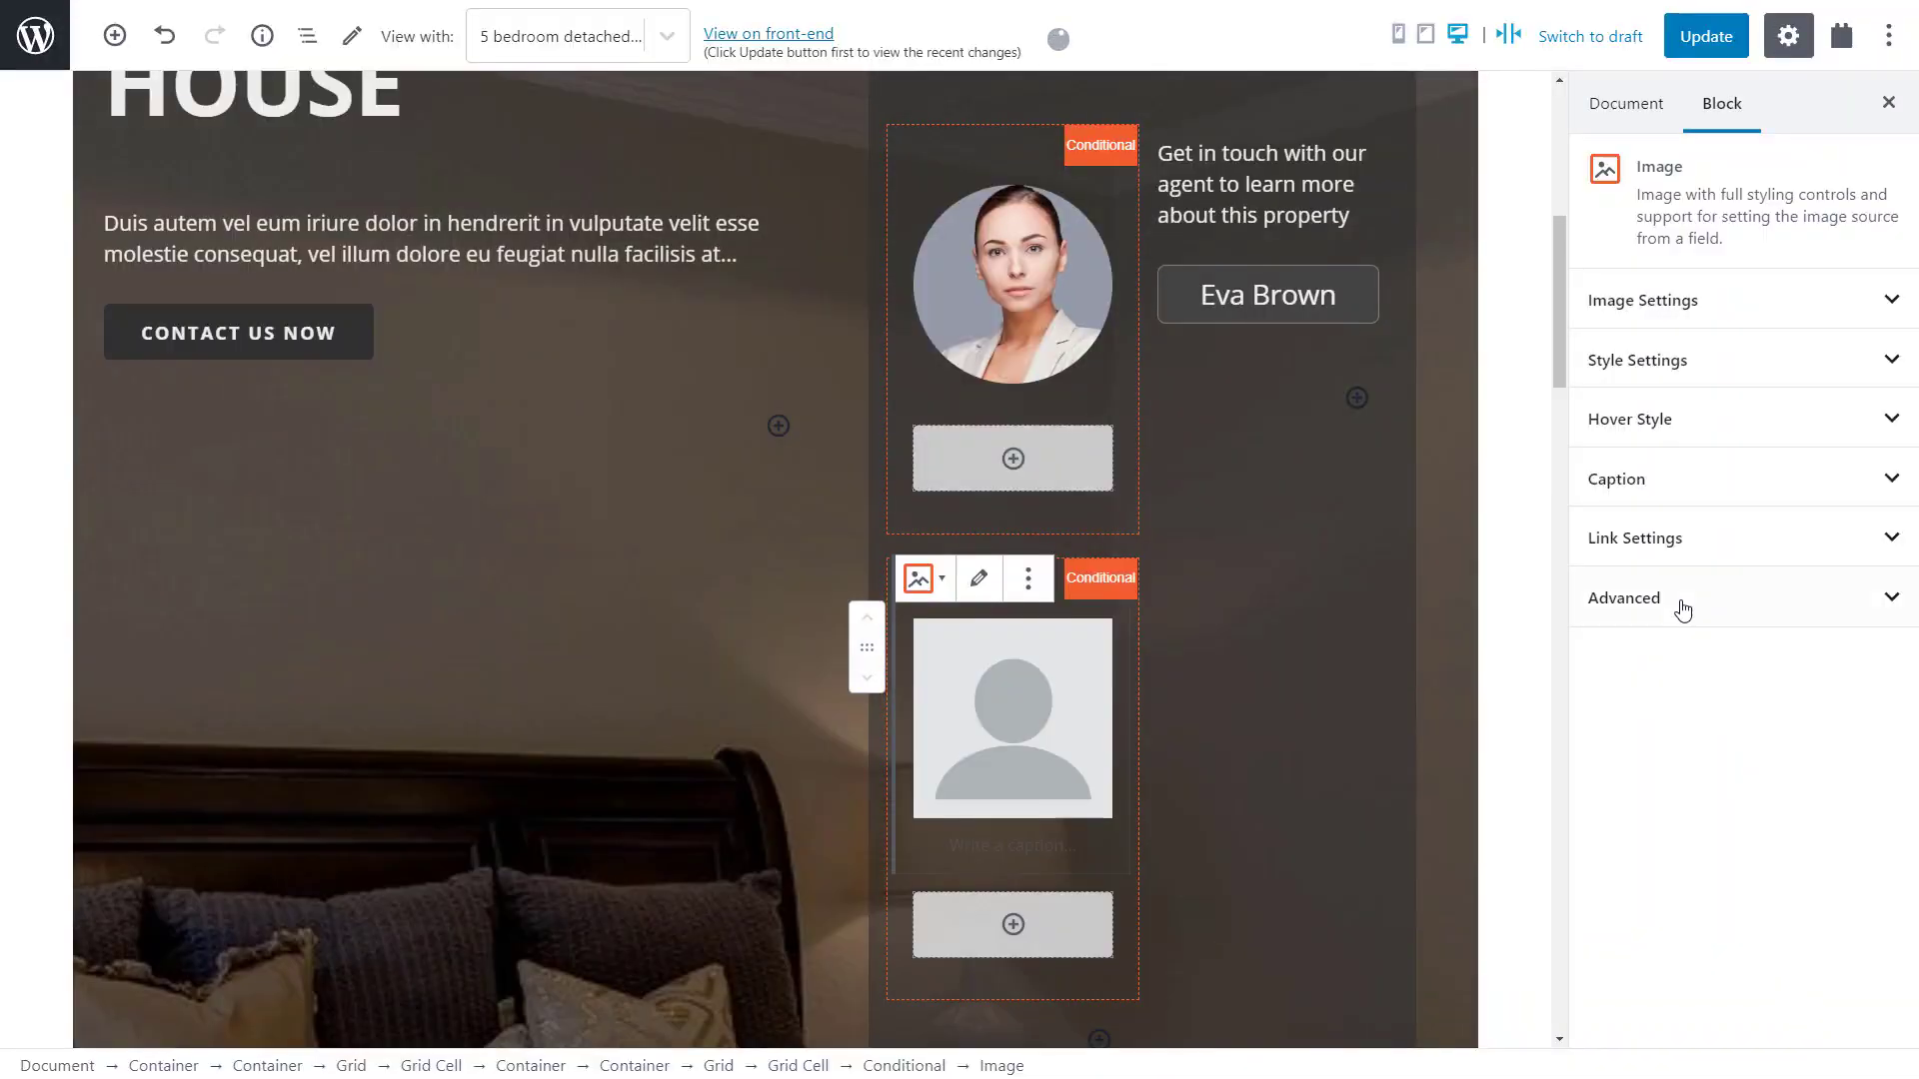
# Set the default avatar's linked Border Radius to 200 so it becomes a circle.
pyautogui.click(1661, 368)
pyautogui.scroll(-5, 1664, 600)
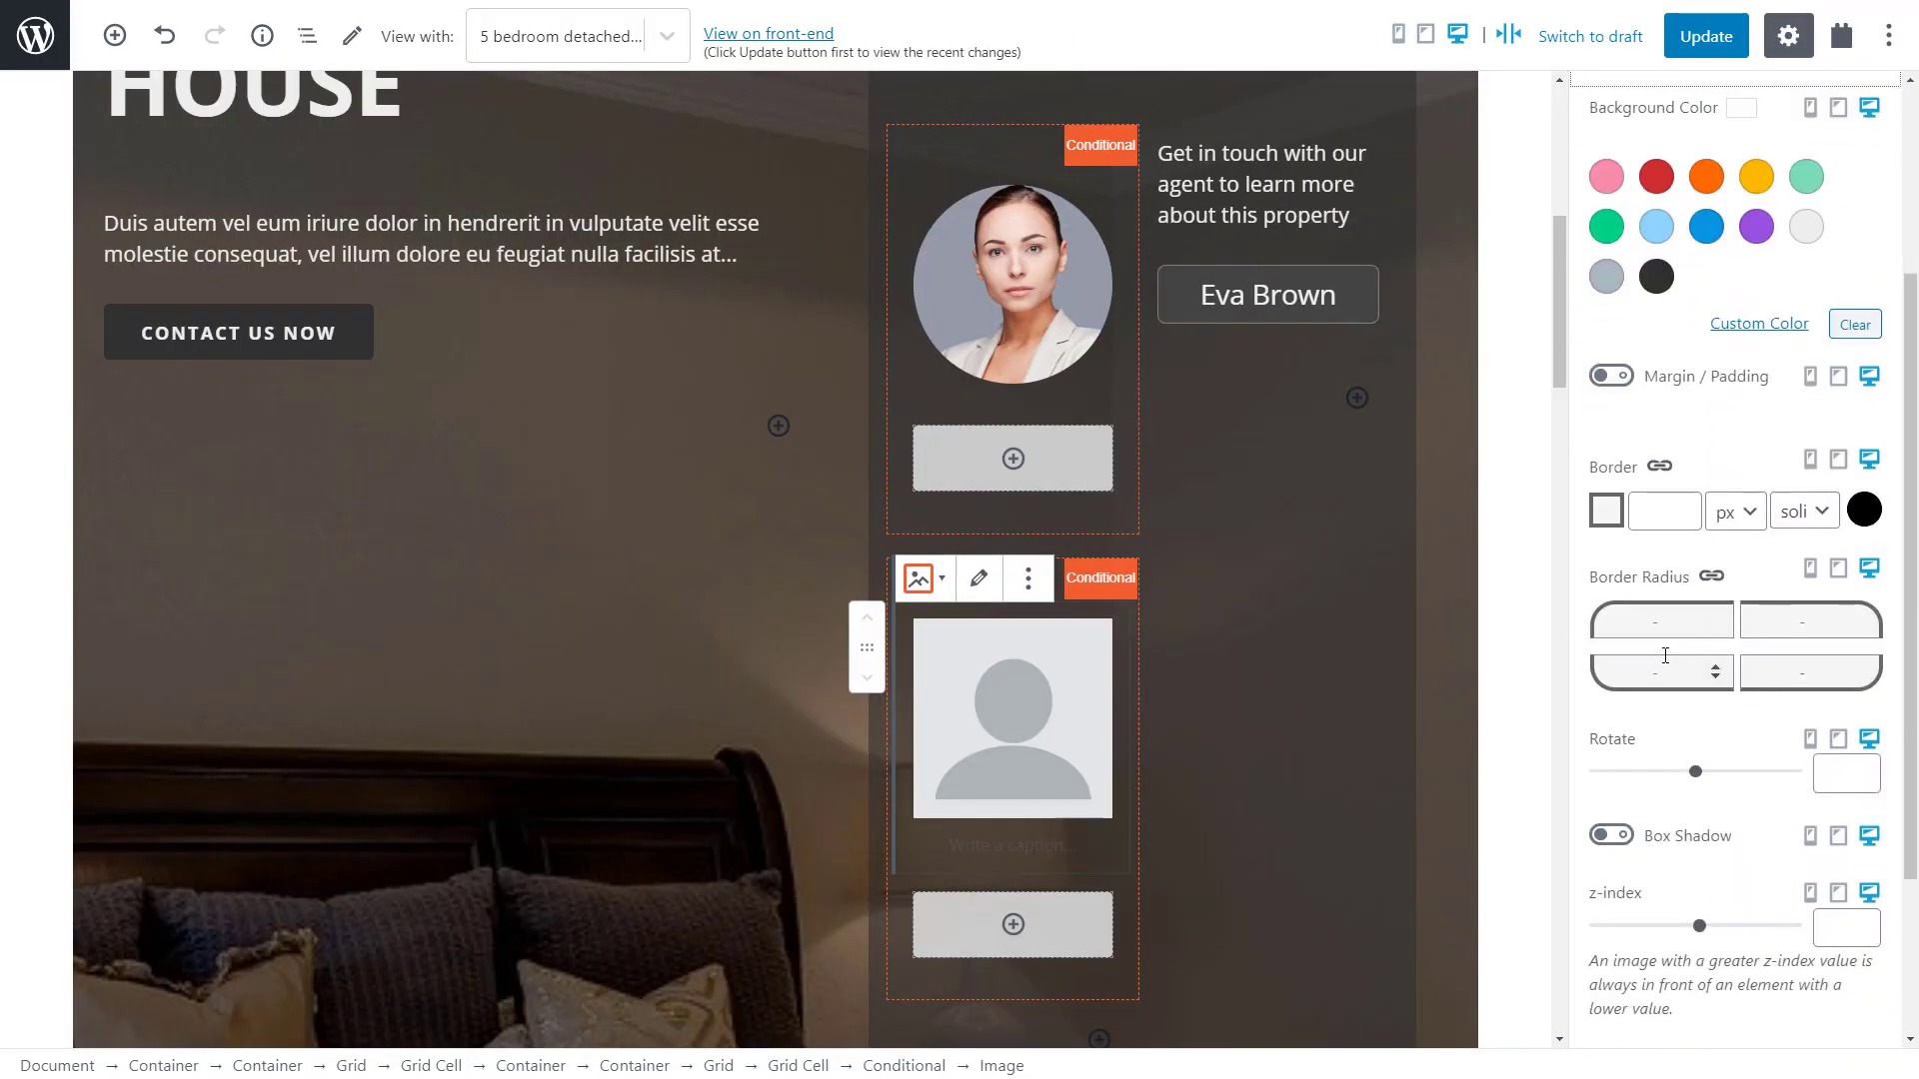
pyautogui.click(1658, 625)
pyautogui.write('200')
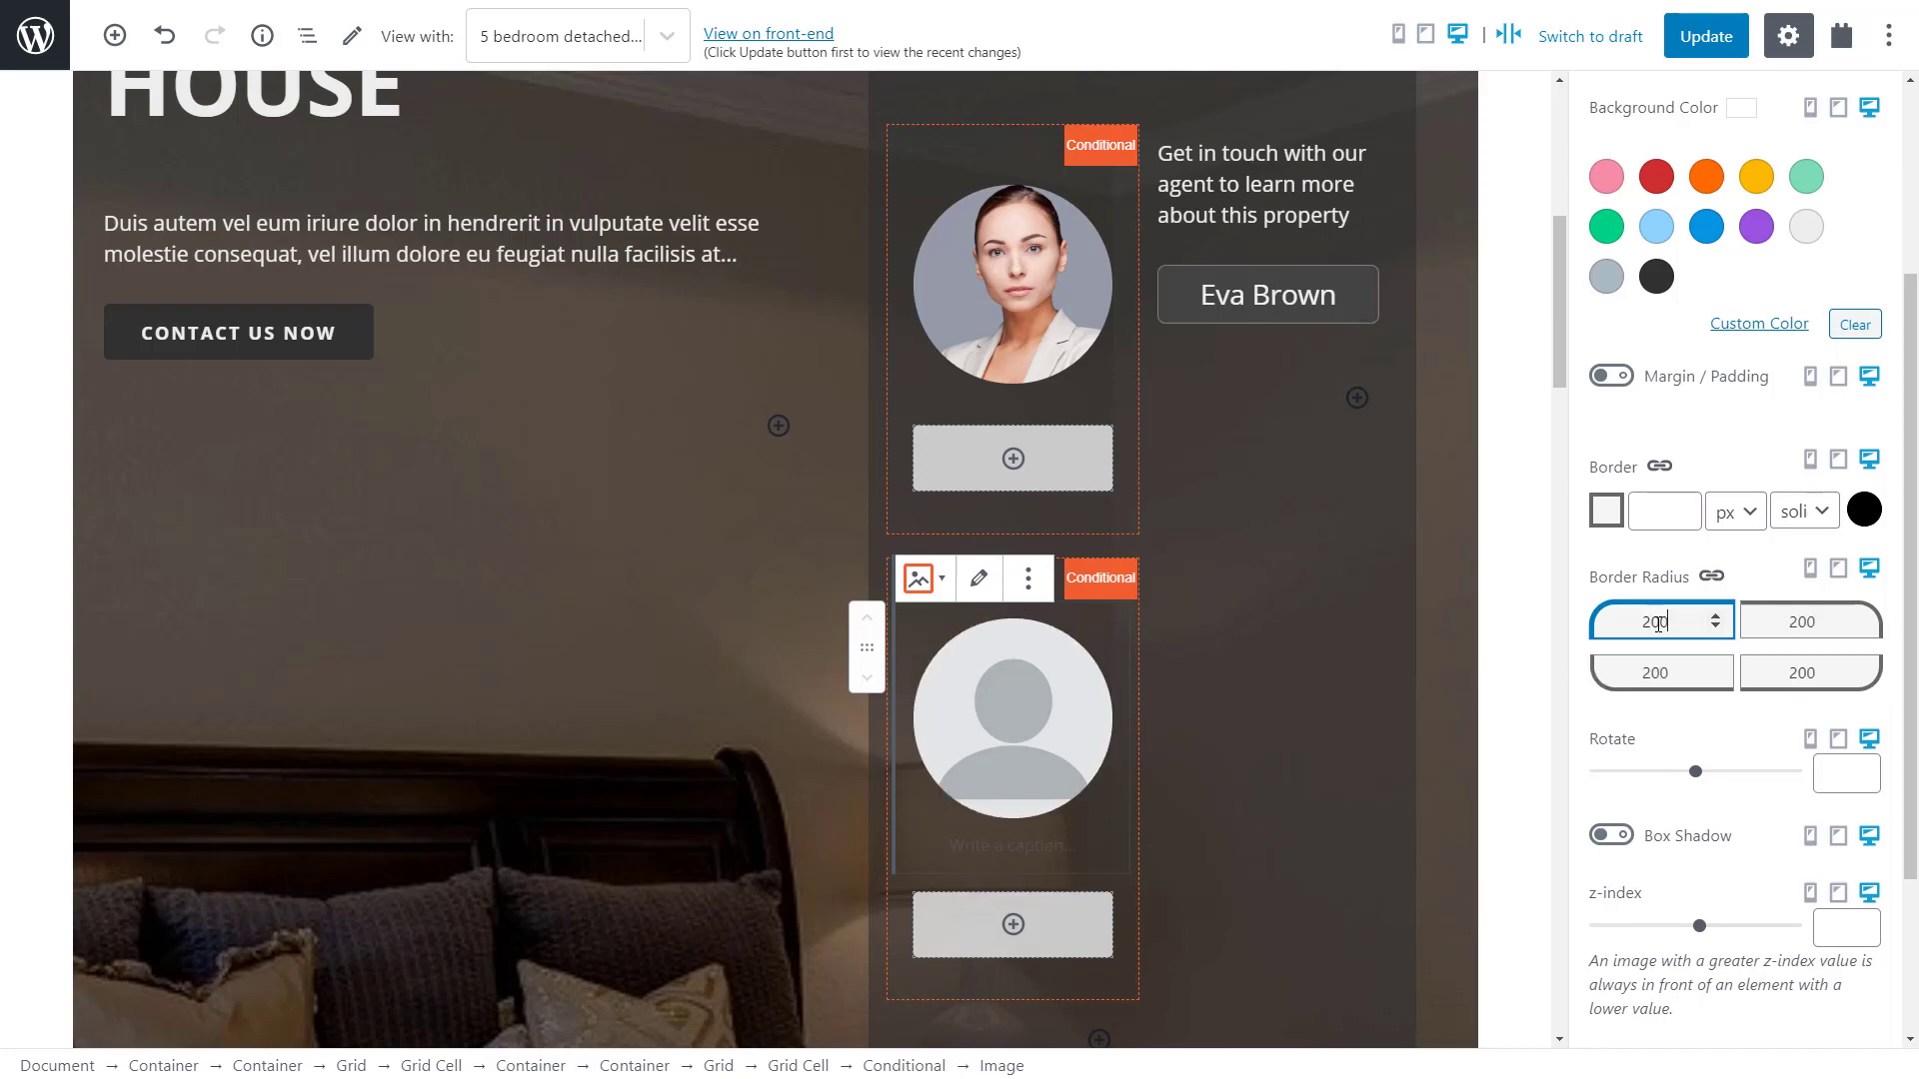